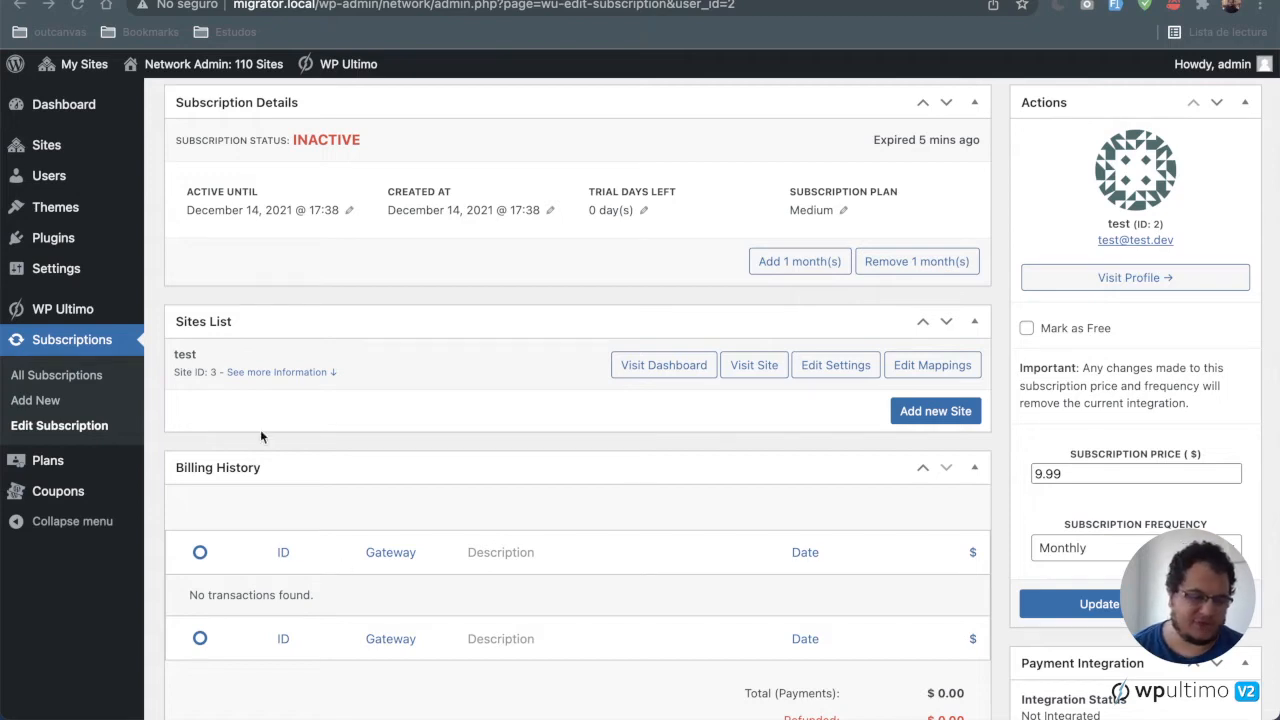
# Step: Open the WP Ultimo settings page and check the installed plugin version
pyautogui.click(78, 312)
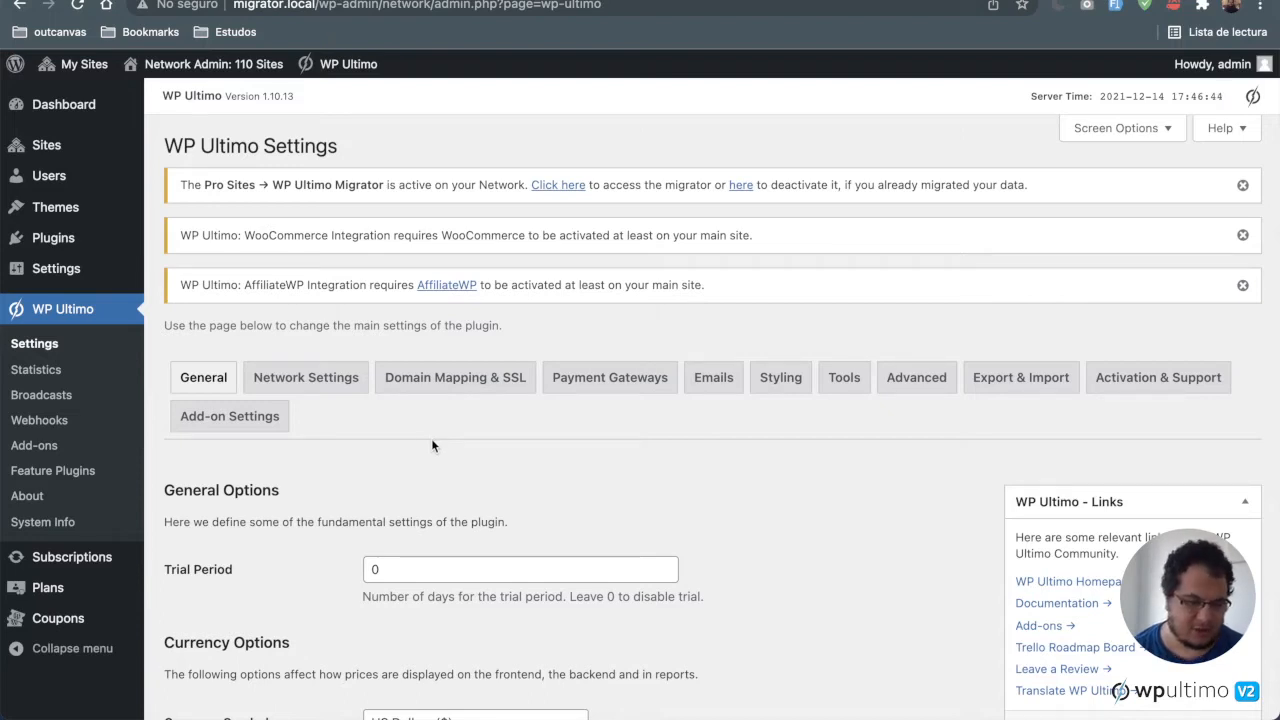
pyautogui.scroll(-1, 432, 445)
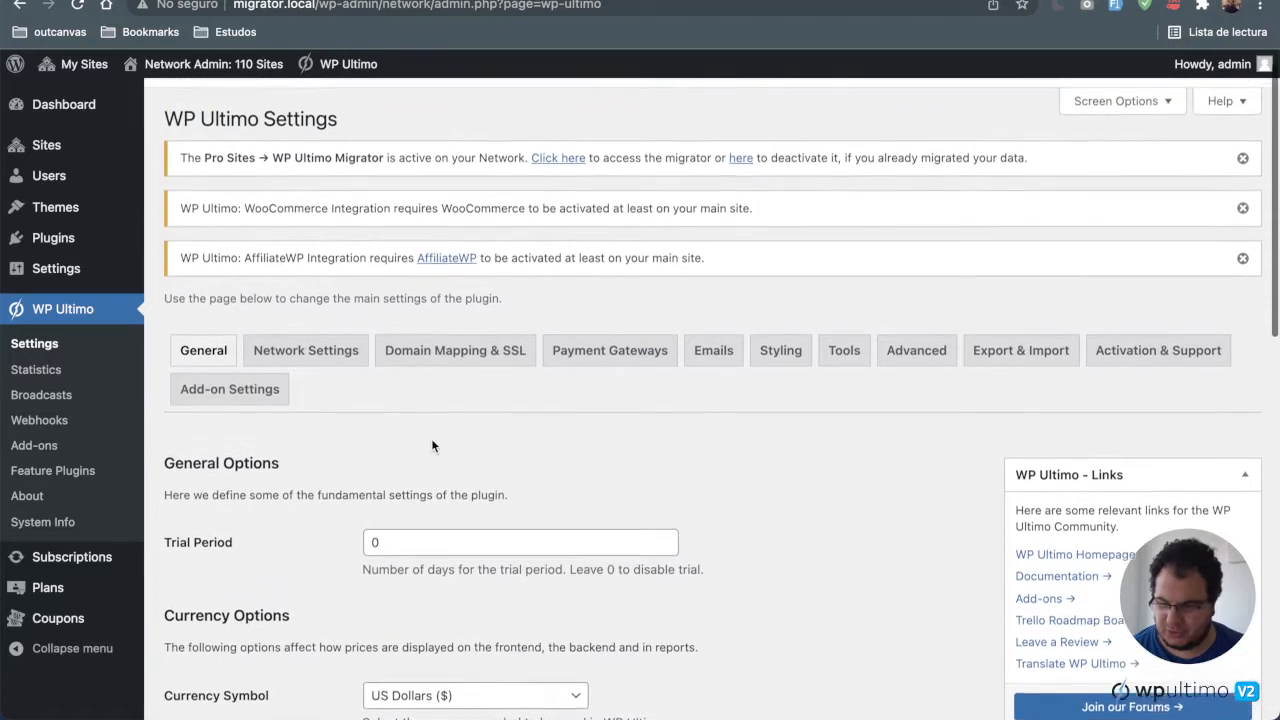
pyautogui.scroll(1, 432, 445)
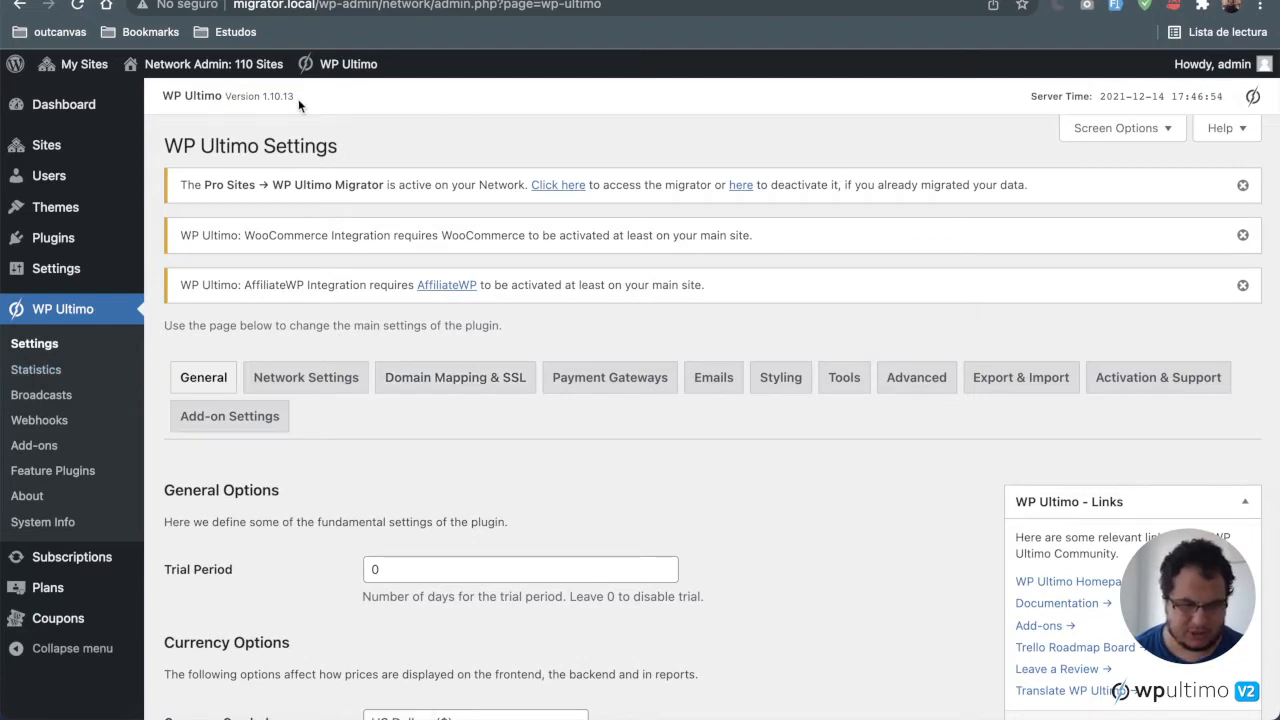
pyautogui.moveTo(298, 100); pyautogui.dragTo(226, 98)
pyautogui.click(393, 106)
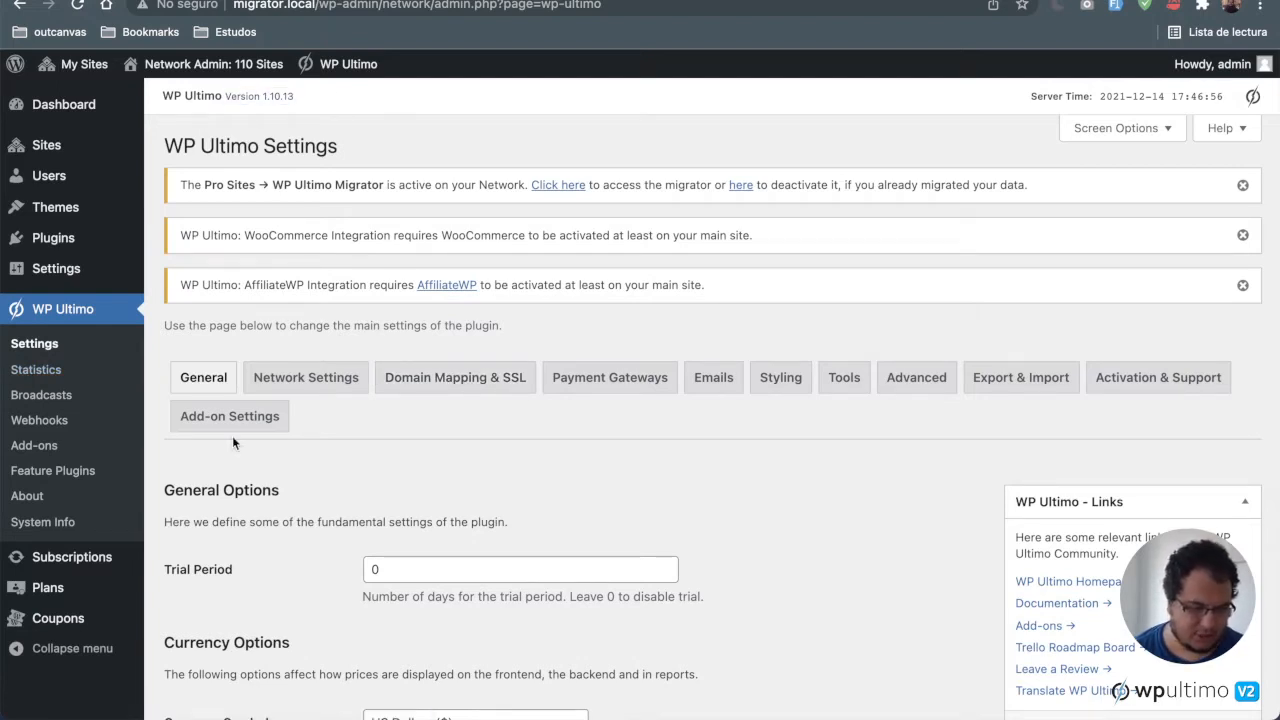
# Step: Browse the WP Ultimo Add-ons catalogue to see which add-ons are installed
pyautogui.click(50, 449)
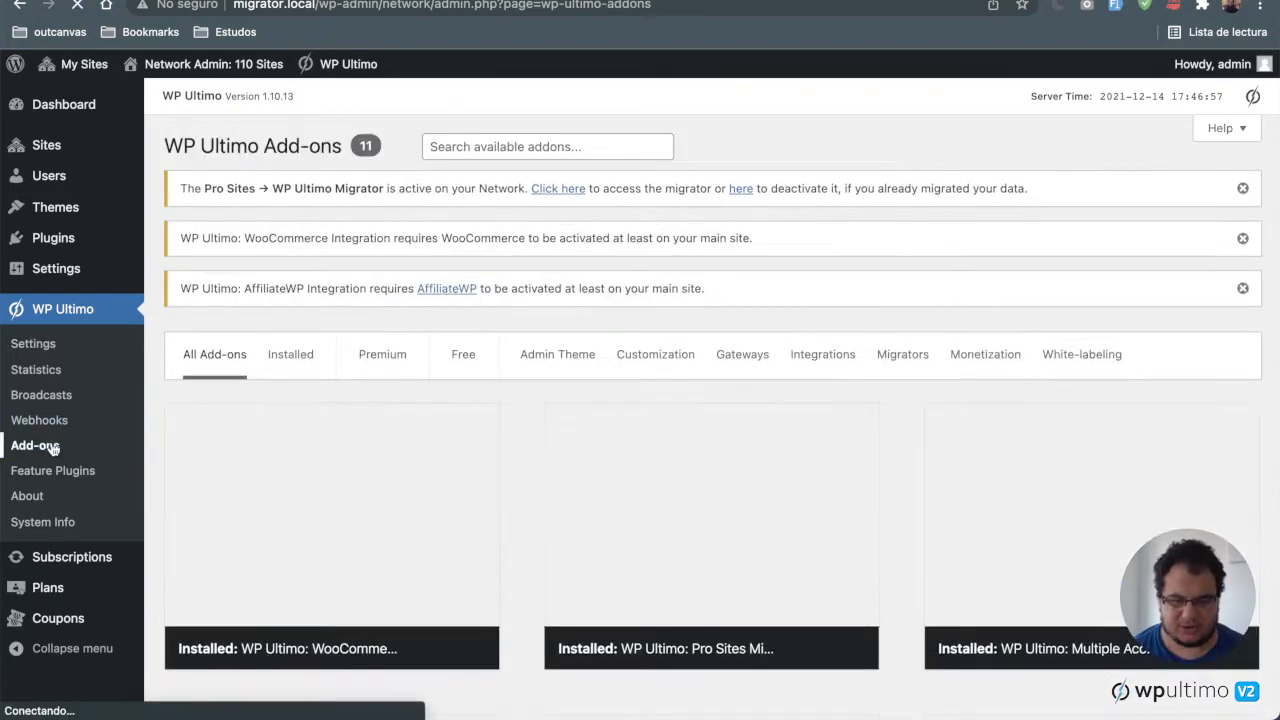
pyautogui.scroll(-5, 377, 571)
pyautogui.scroll(-3, 680, 463)
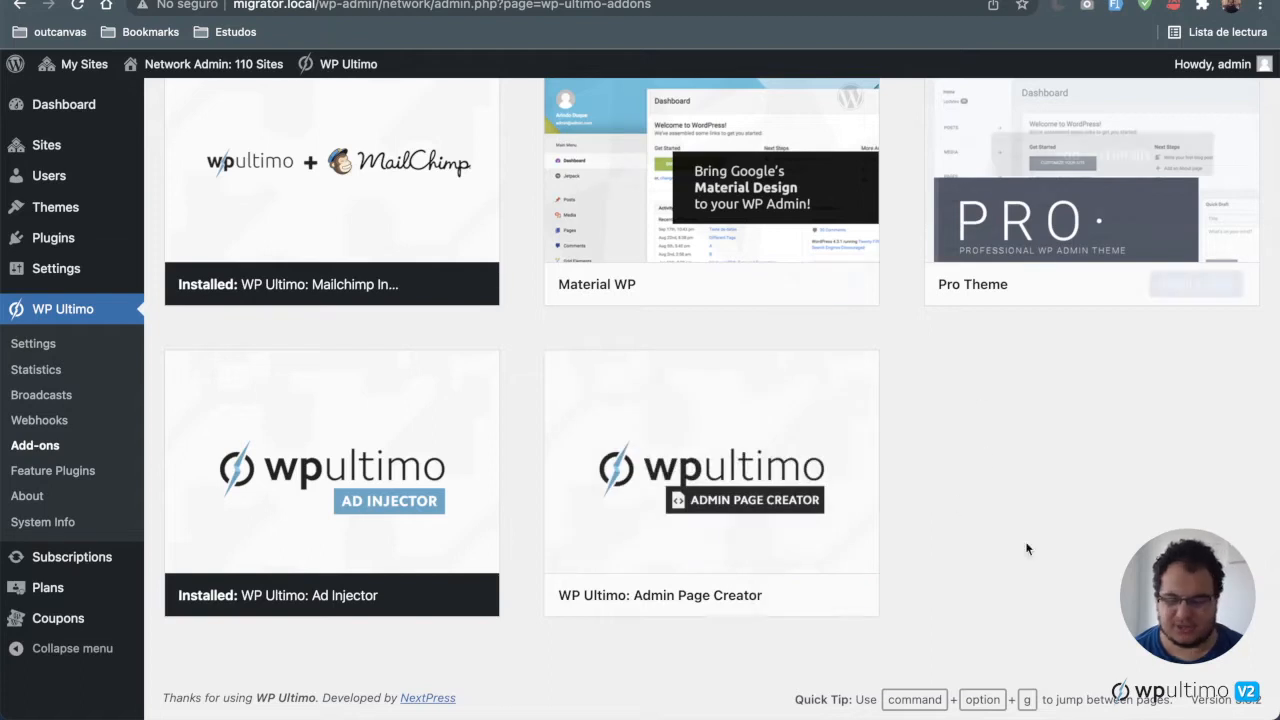
pyautogui.scroll(5, 836, 283)
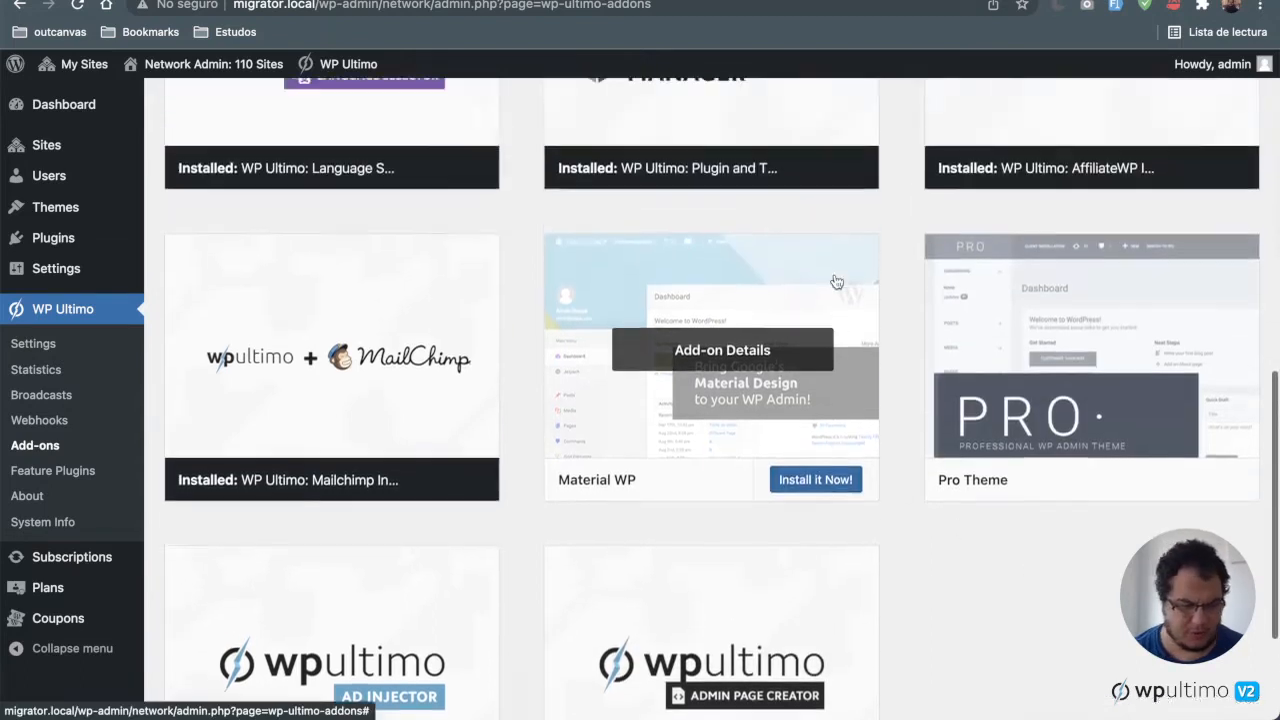
# Step: Open the Feature Plugins page and review the installed feature plugins
pyautogui.click(49, 478)
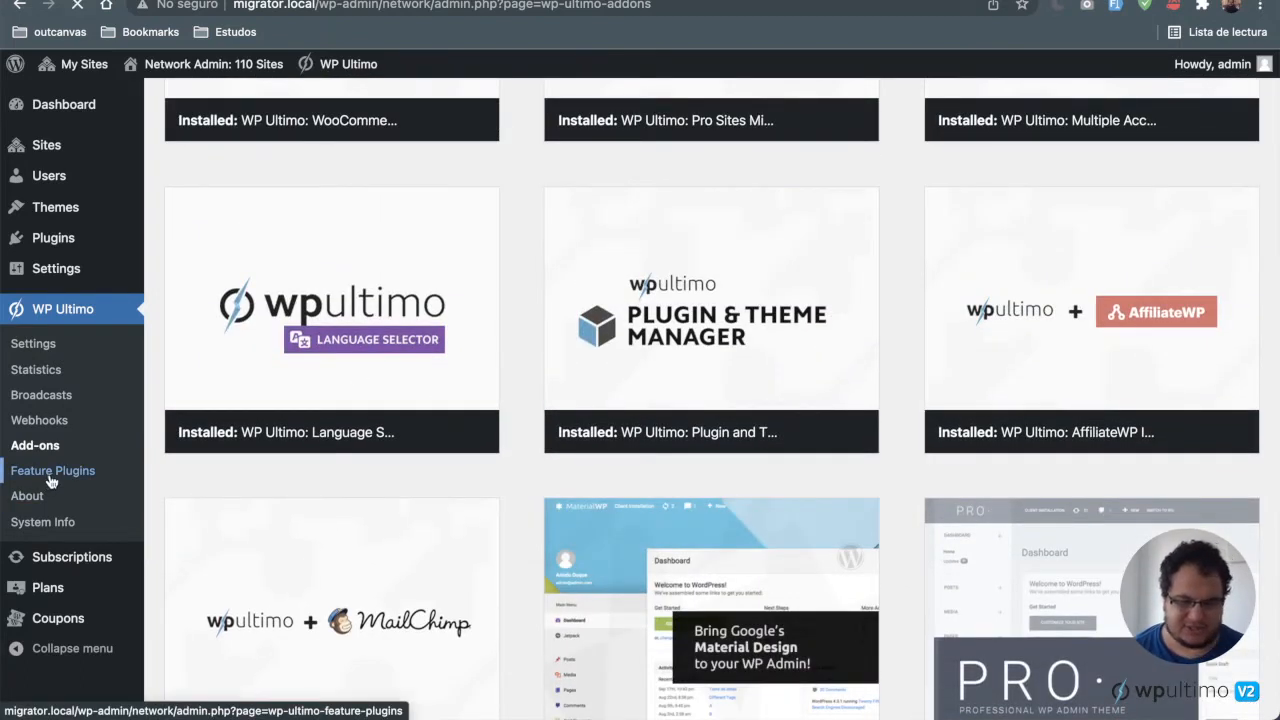
pyautogui.scroll(5, 660, 247)
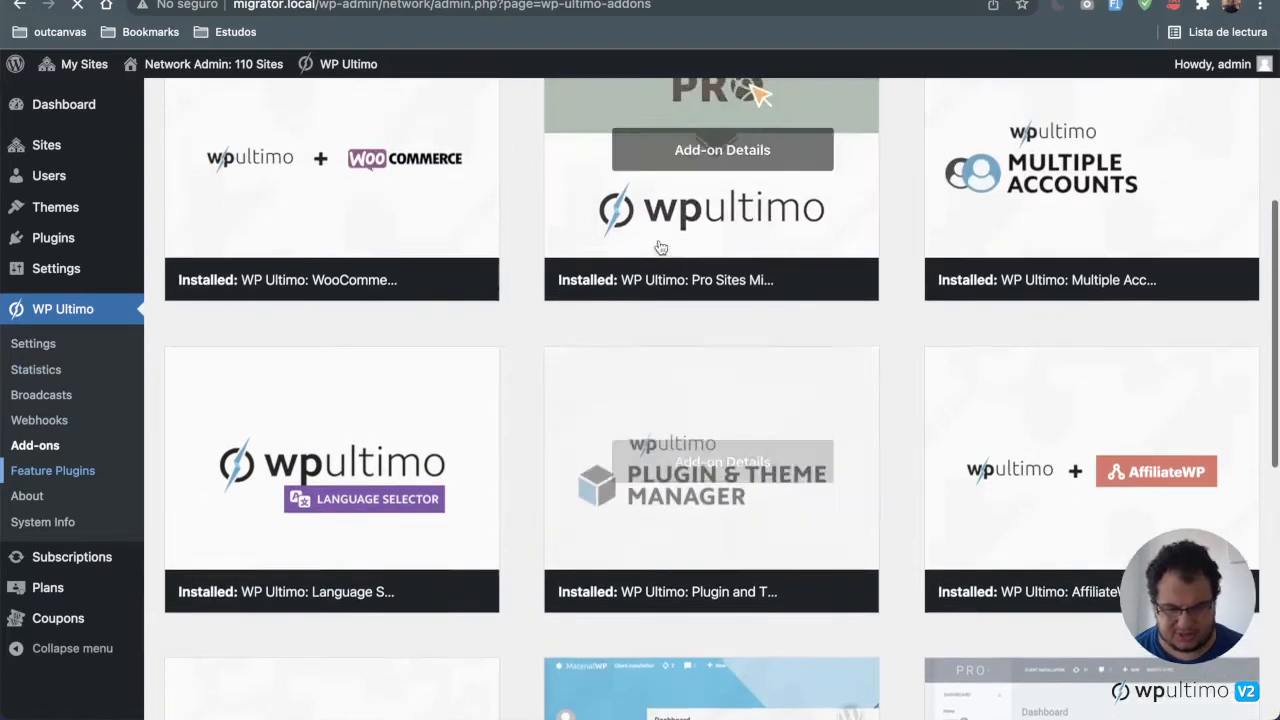
pyautogui.scroll(-2, 659, 240)
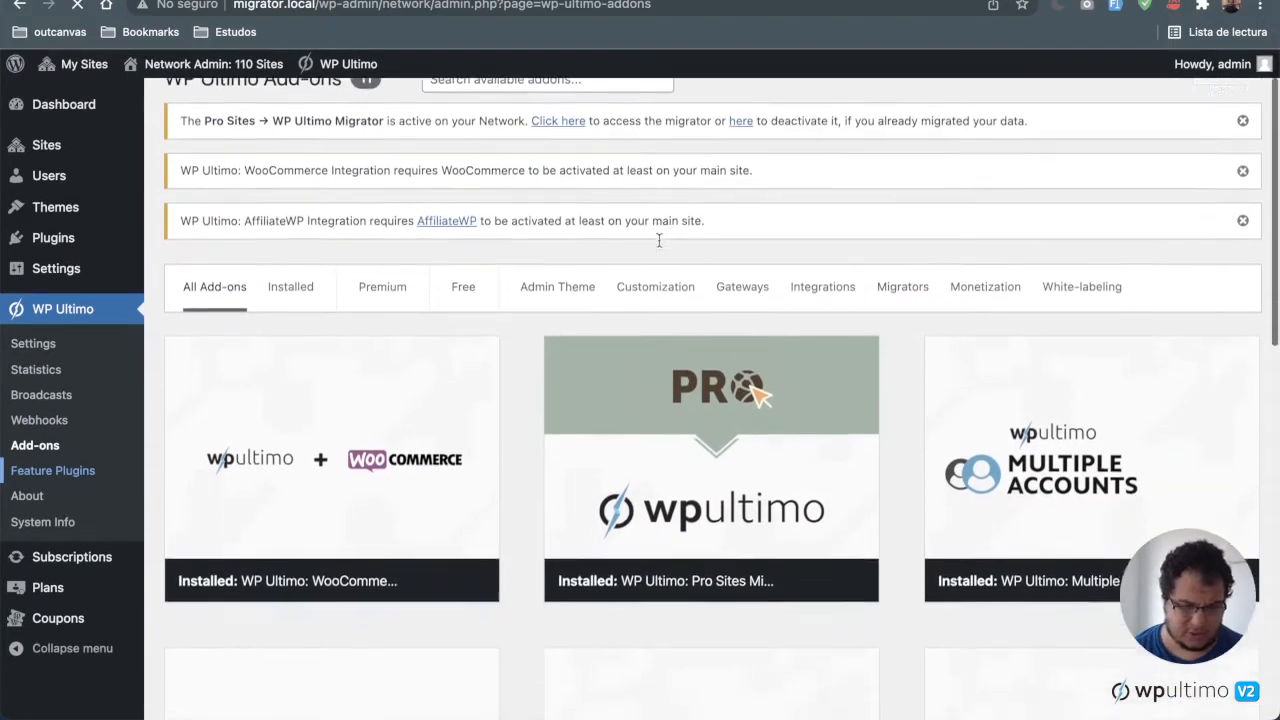
pyautogui.scroll(-4, 820, 477)
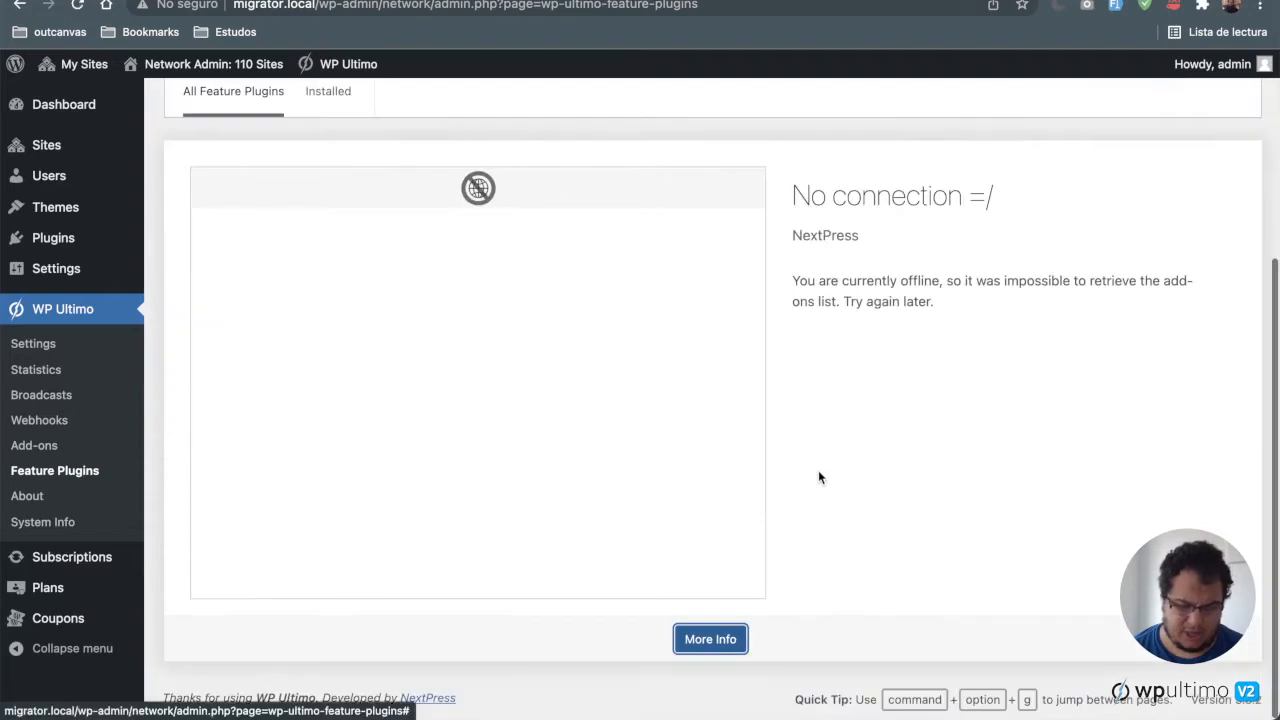
pyautogui.scroll(1, 820, 477)
pyautogui.scroll(-1, 654, 460)
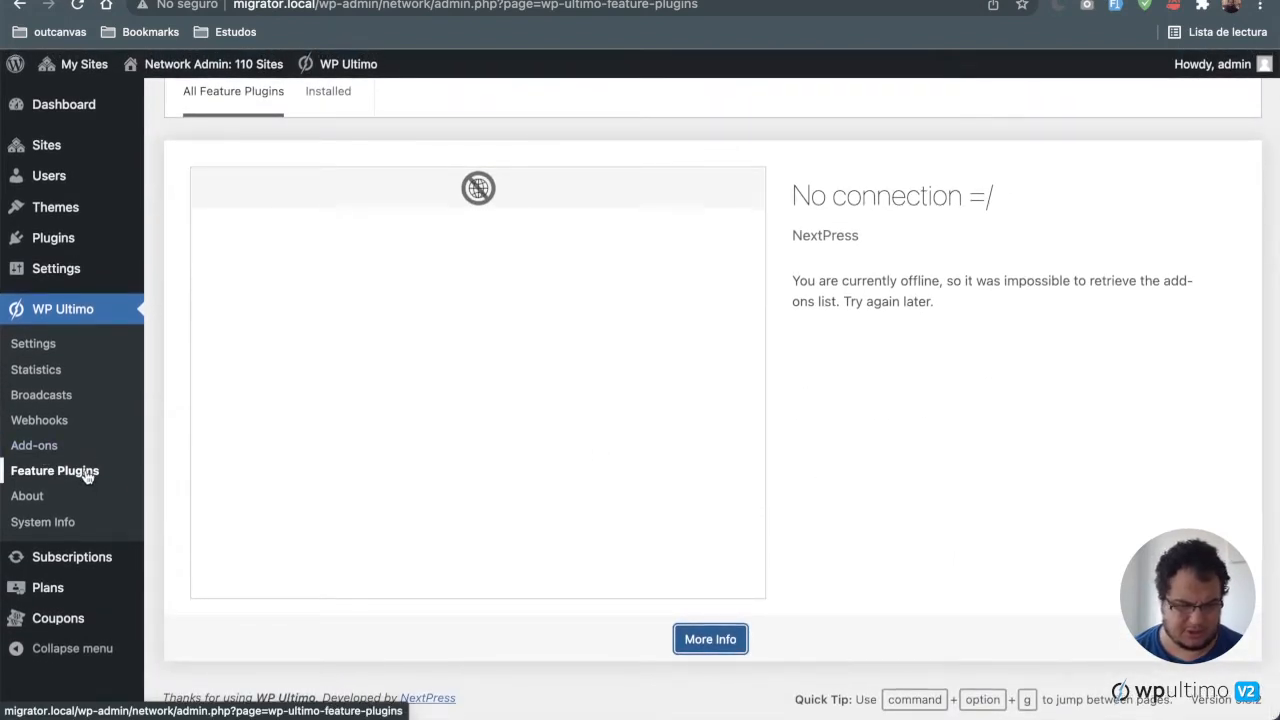
pyautogui.click(86, 479)
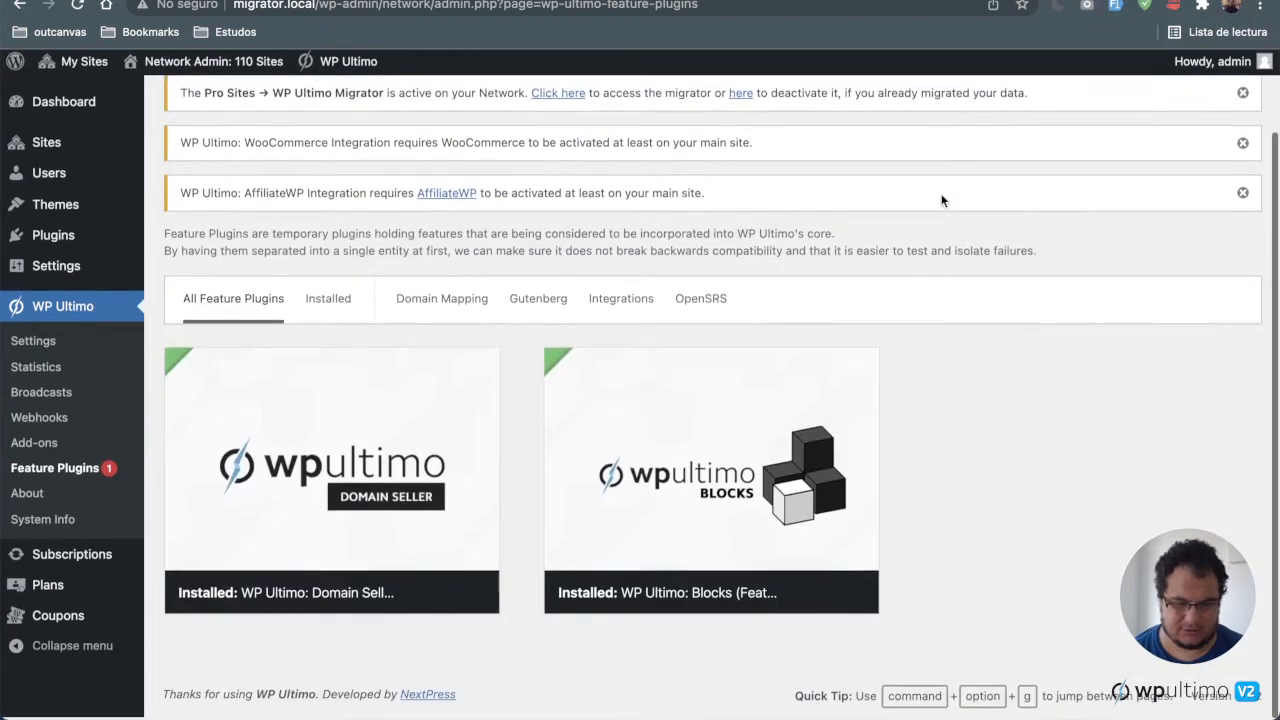
# Step: Review the Webhooks page and the Broadcast Messages page with its last messages
pyautogui.click(39, 420)
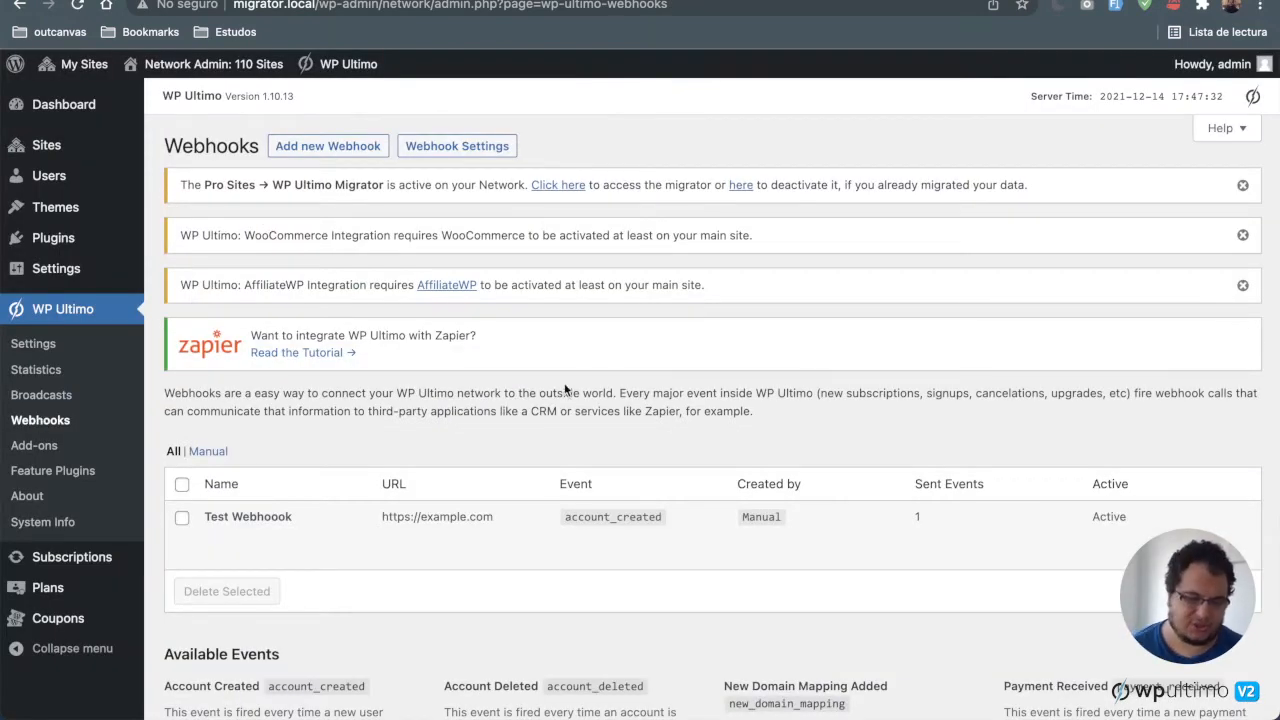
pyautogui.click(50, 400)
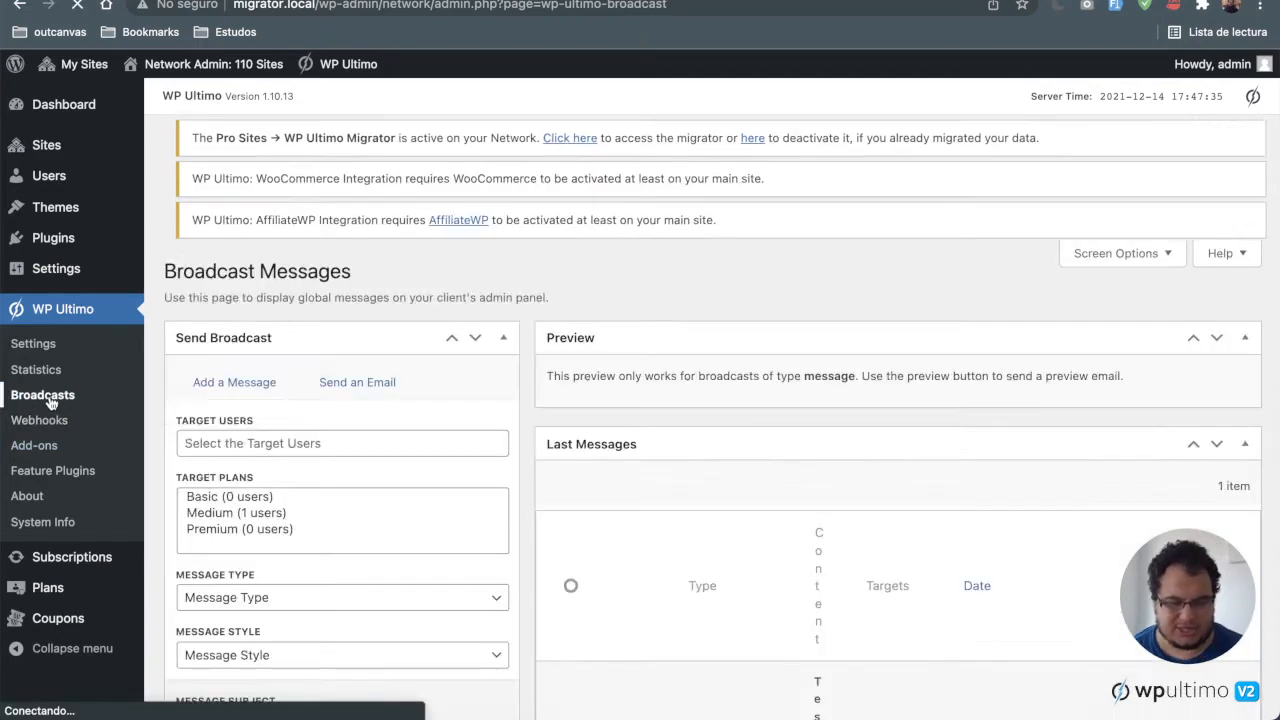
pyautogui.scroll(-3, 343, 486)
pyautogui.scroll(-5, 388, 487)
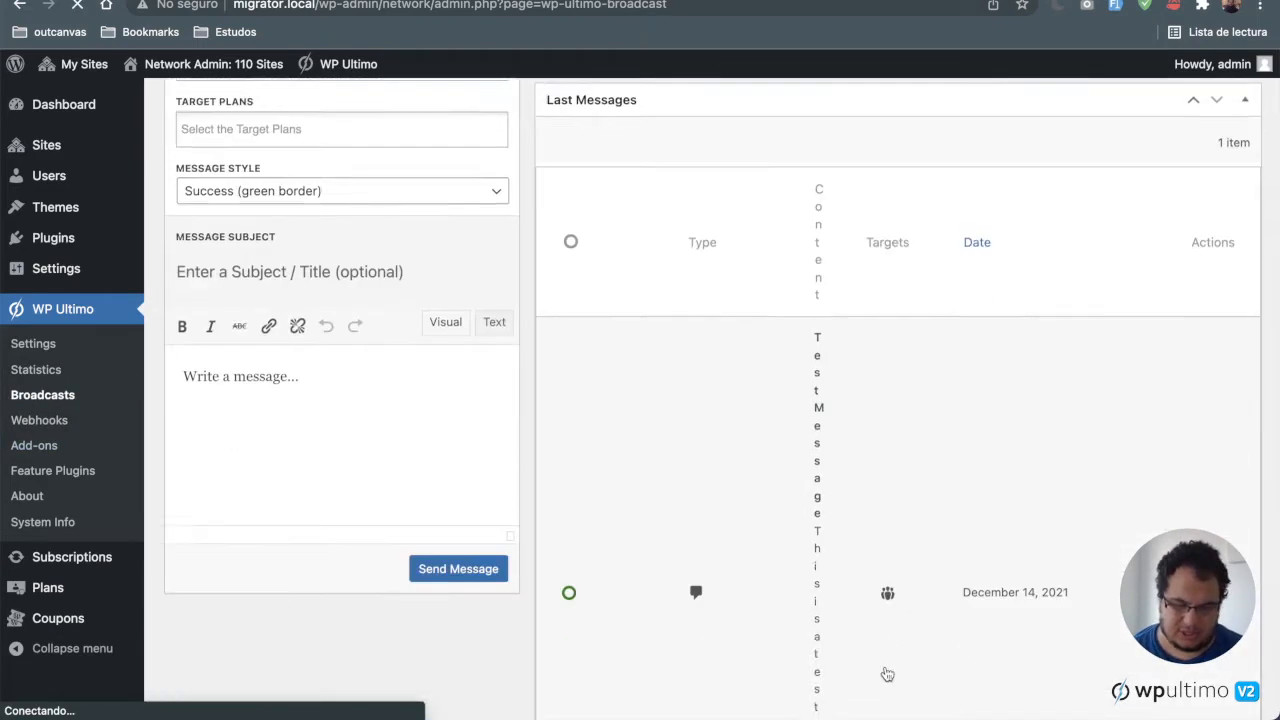
pyautogui.scroll(8, 905, 493)
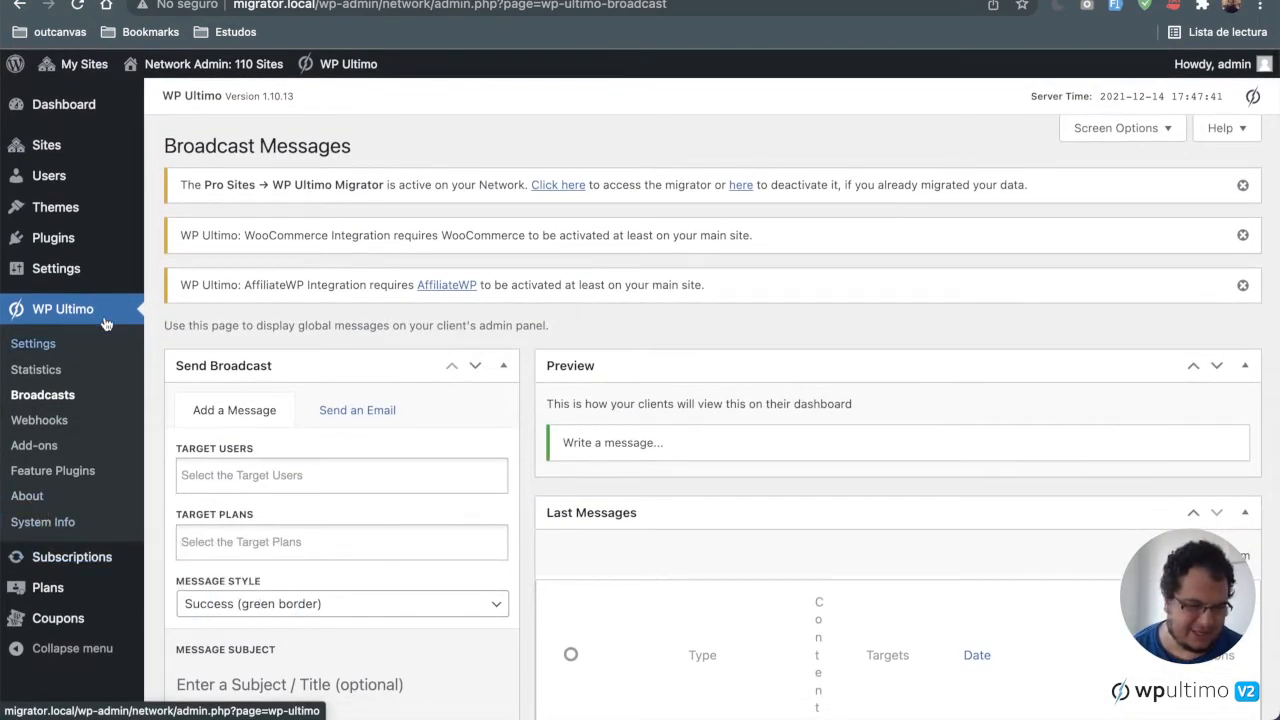
# Step: Open the Coupons list and examine the TEST coupon's expiry date and discount values
pyautogui.click(40, 345)
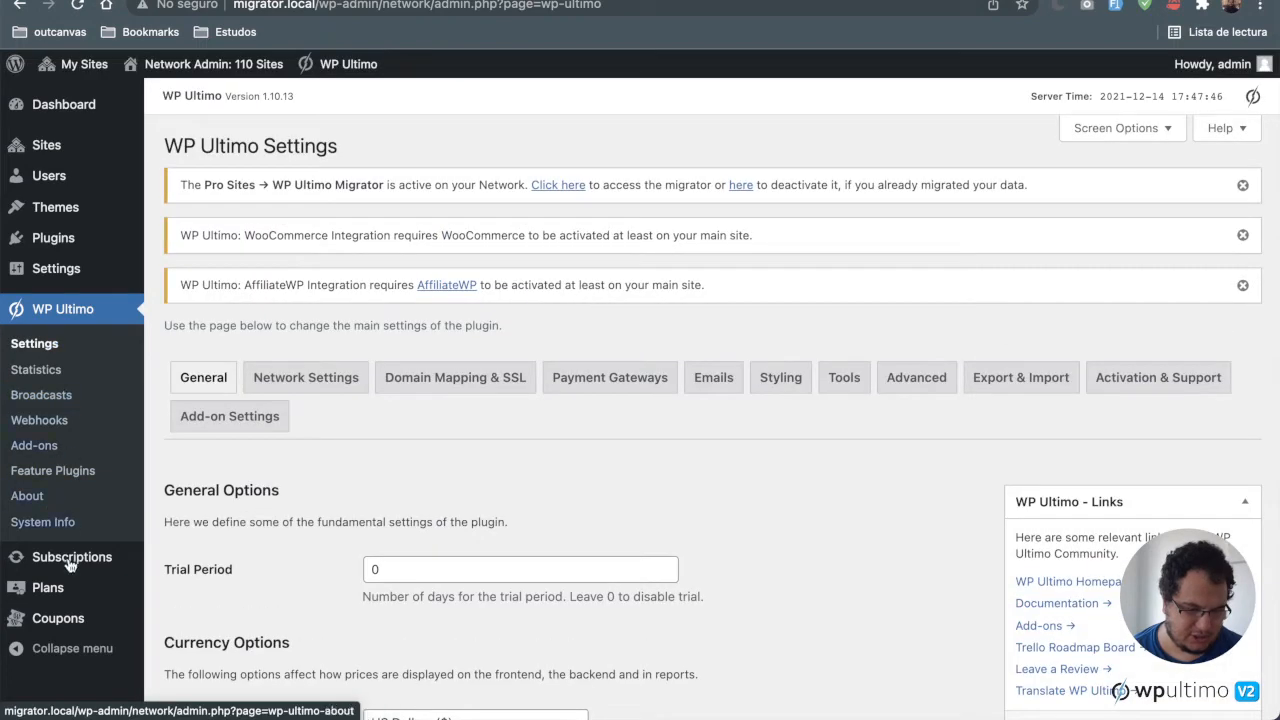
pyautogui.click(54, 598)
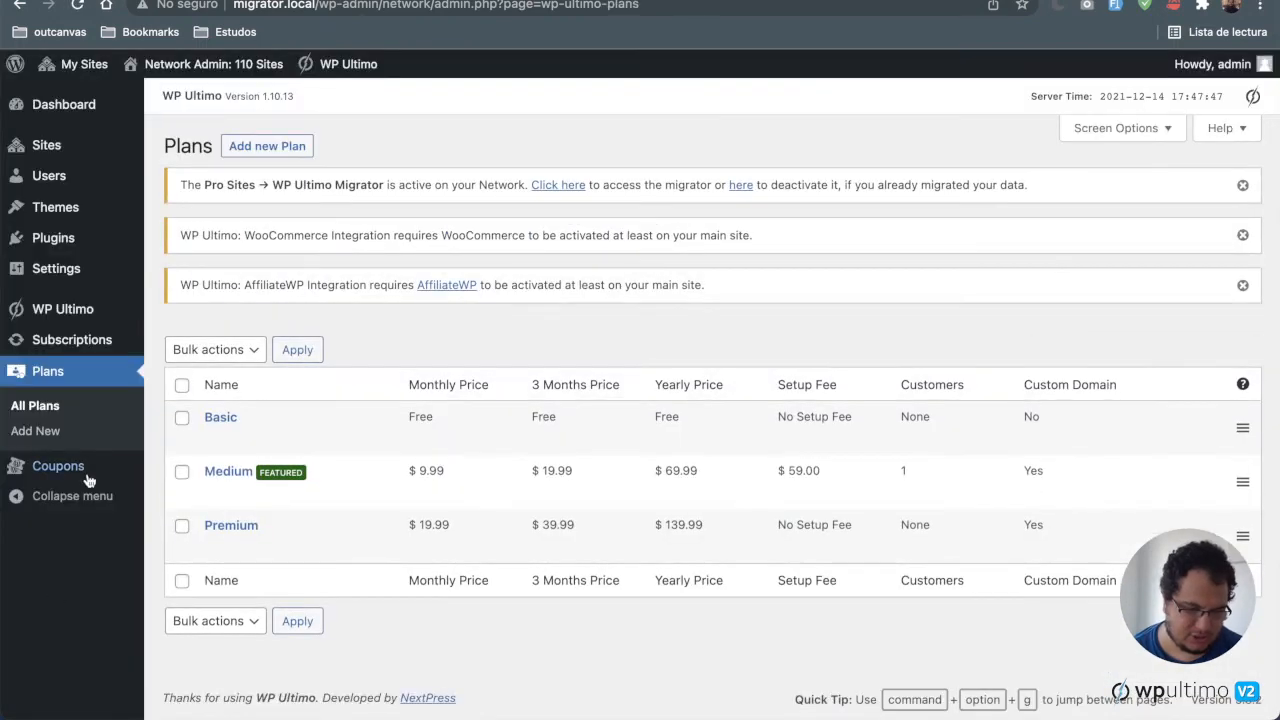
pyautogui.click(77, 476)
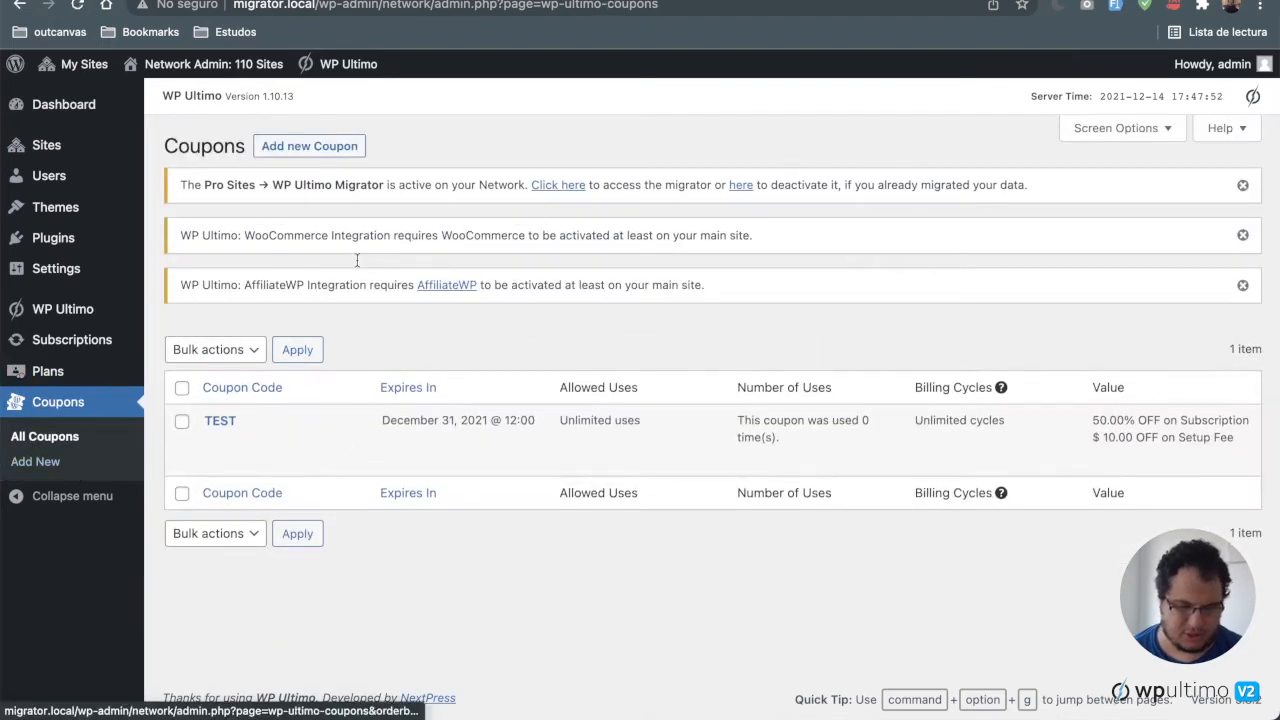
pyautogui.moveTo(400, 432)
pyautogui.moveTo(376, 418); pyautogui.dragTo(531, 417)
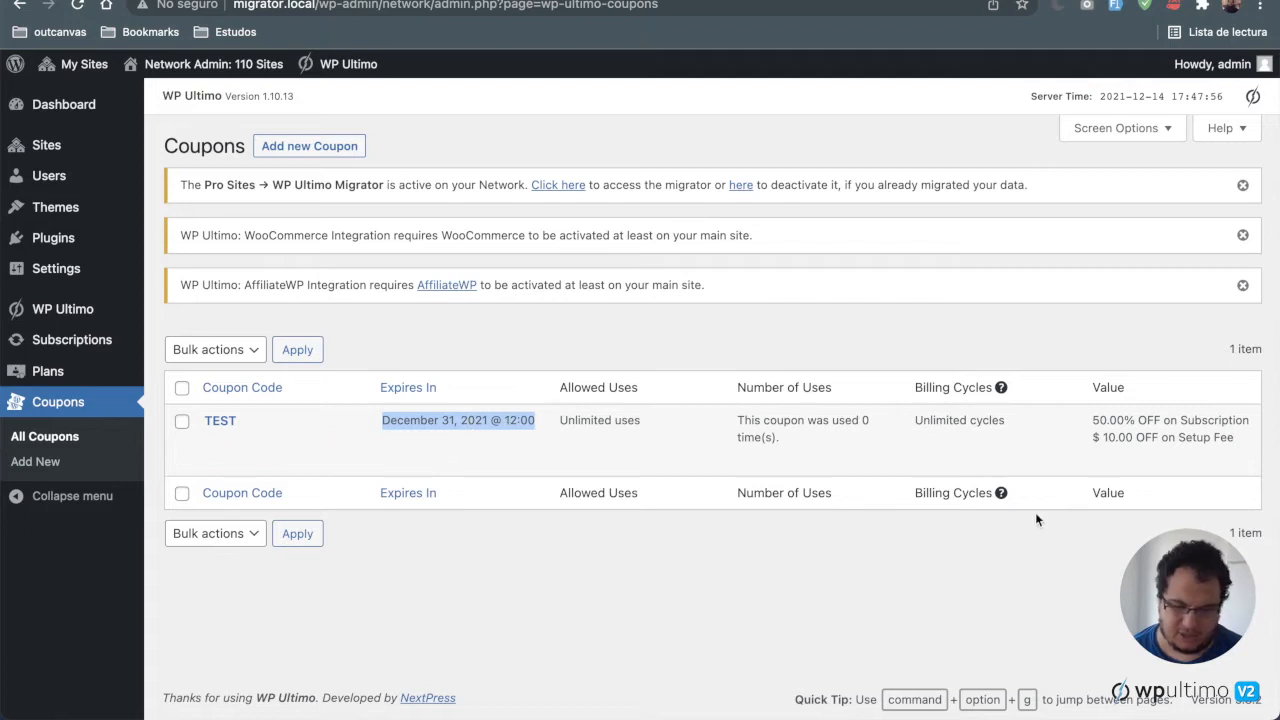
pyautogui.click(1092, 420)
pyautogui.moveTo(1092, 420); pyautogui.dragTo(1136, 421)
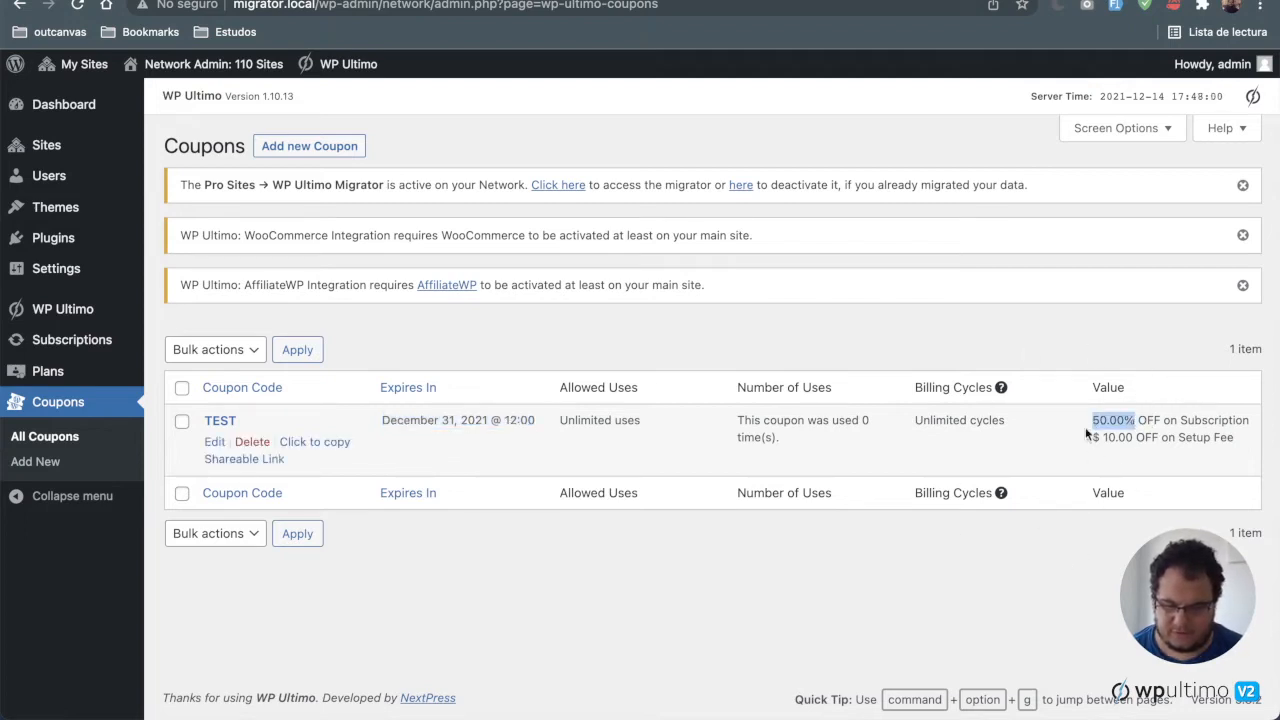
pyautogui.moveTo(1133, 436); pyautogui.dragTo(1054, 433)
pyautogui.click(1054, 433)
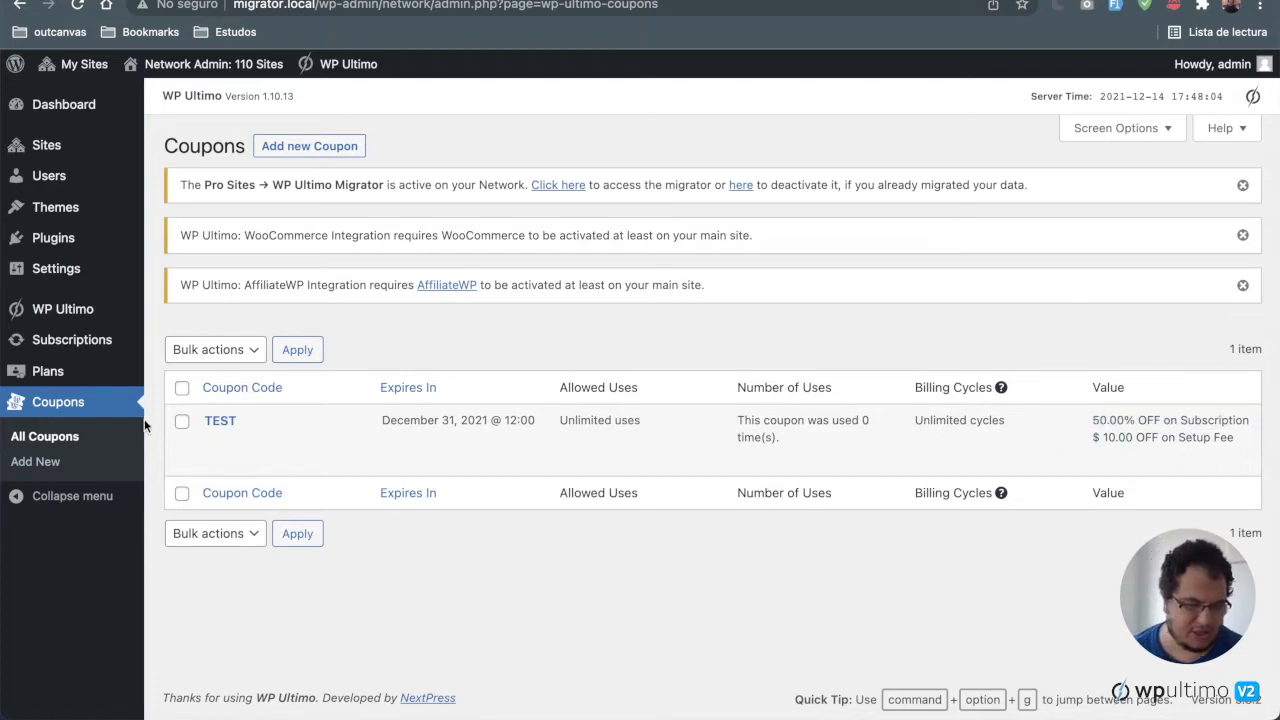
# Step: Open the Medium plan for editing and review its allowed plugins and allowed themes
pyautogui.click(75, 377)
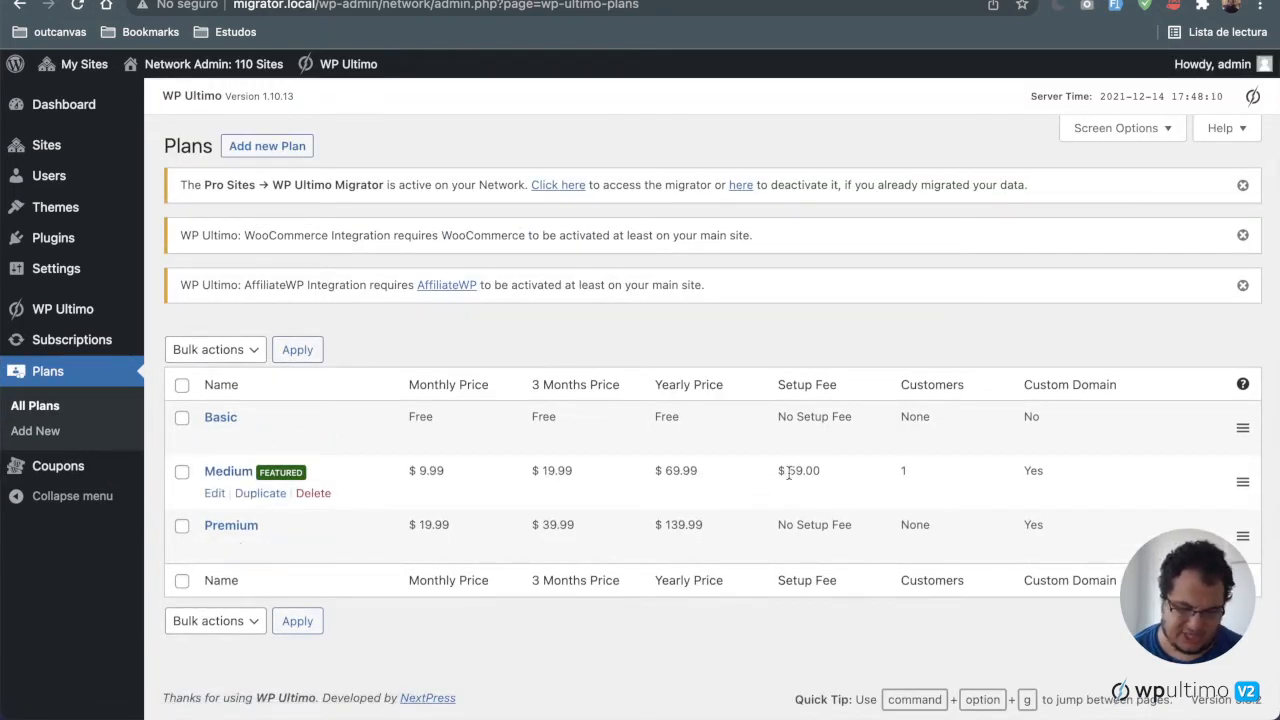
pyautogui.moveTo(789, 471)
pyautogui.mouseDown()
pyautogui.moveTo(829, 471)
pyautogui.moveTo(783, 472)
pyautogui.mouseUp()
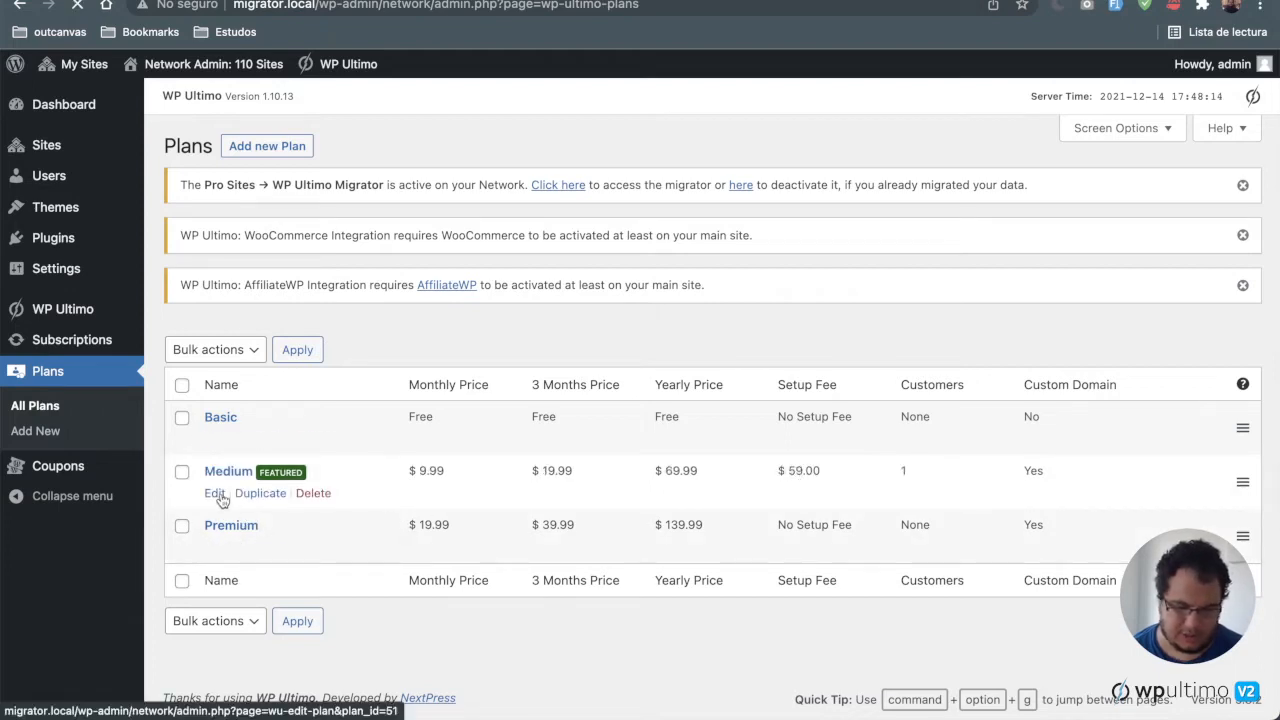
pyautogui.click(222, 499)
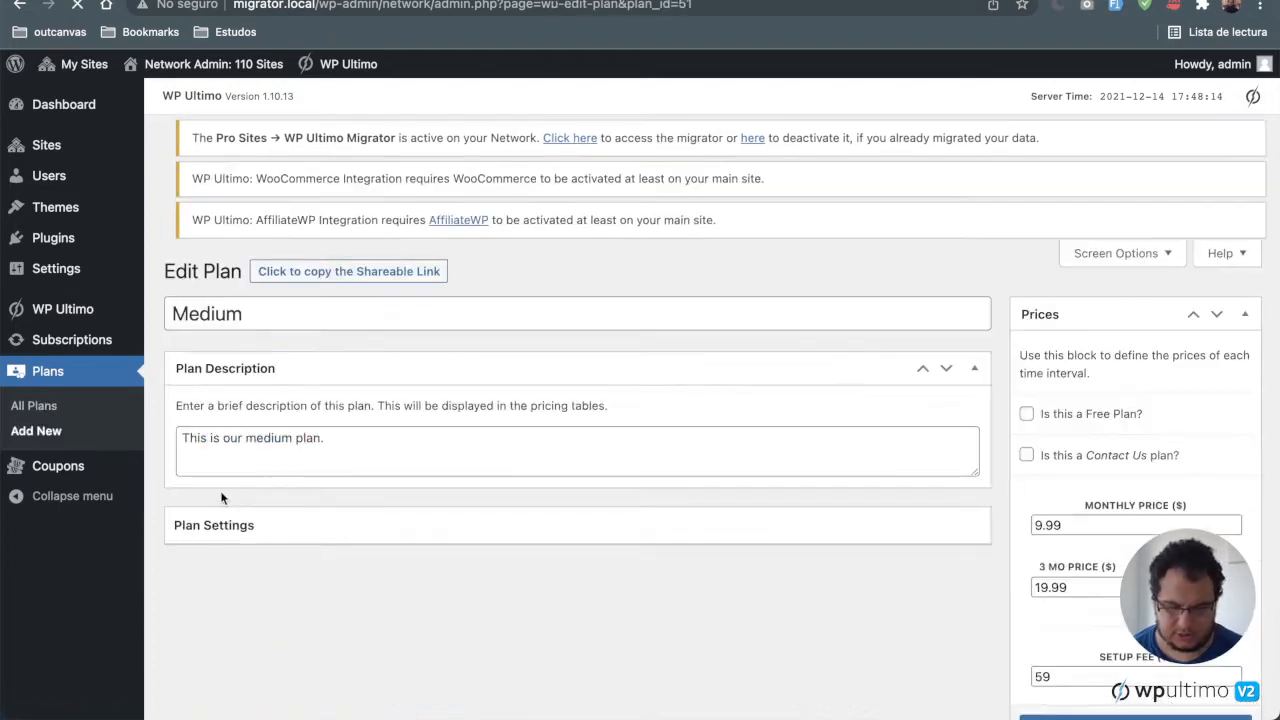
pyautogui.scroll(-3, 512, 490)
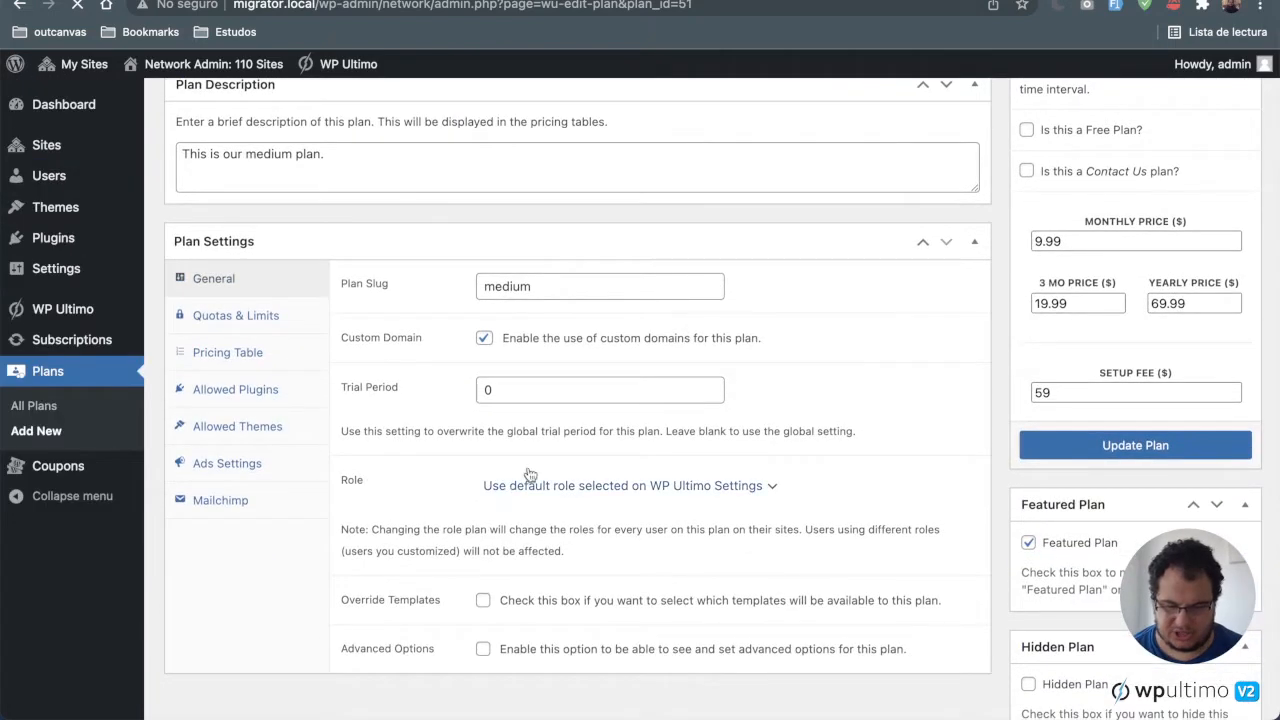
pyautogui.click(255, 398)
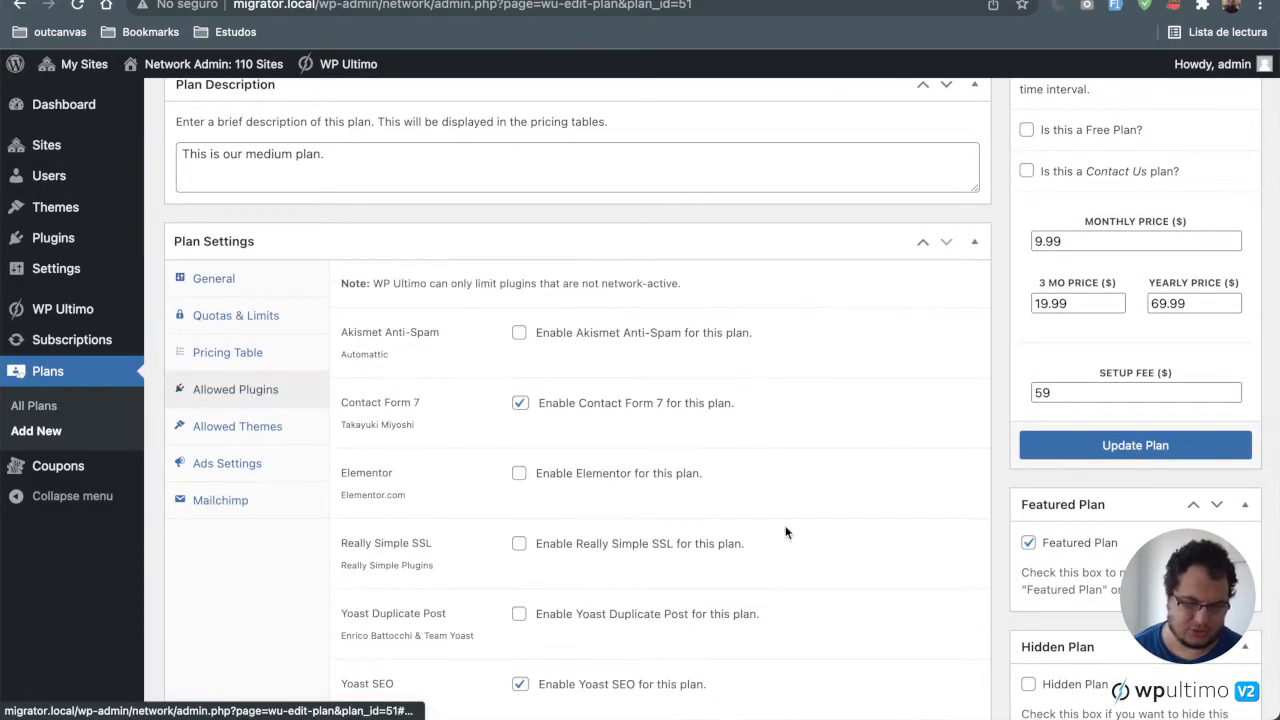
pyautogui.scroll(-3, 785, 529)
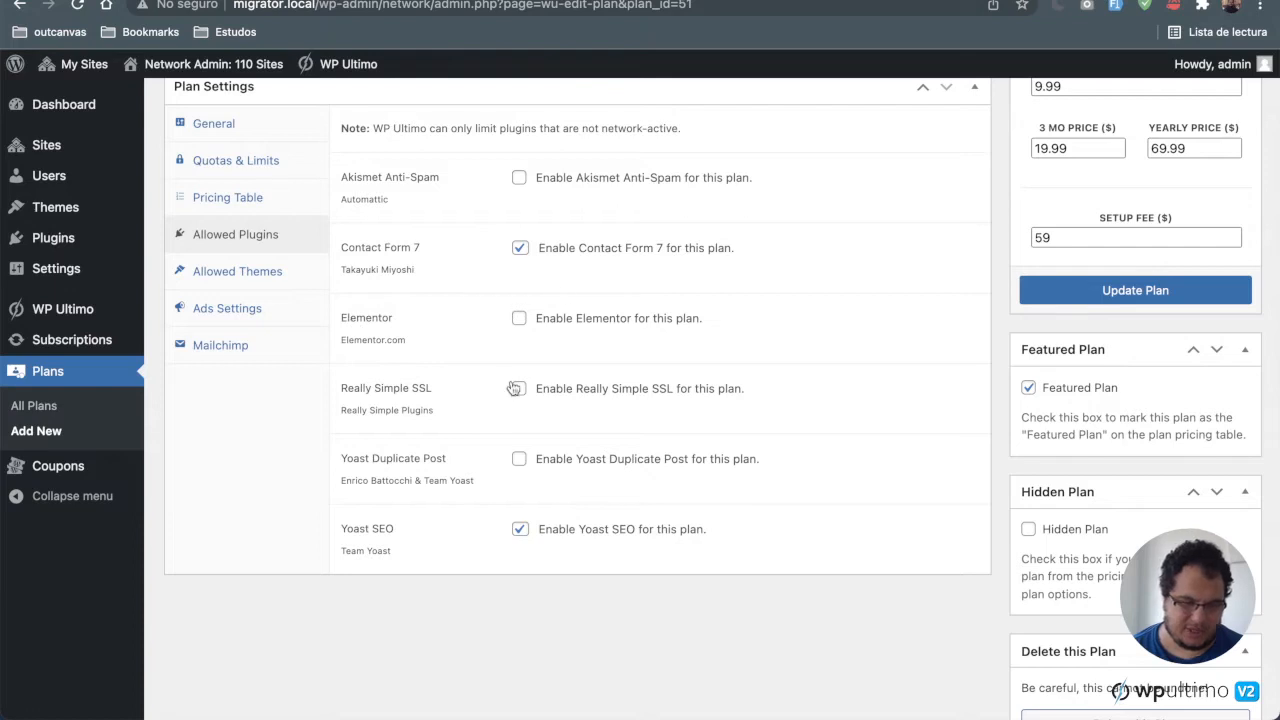
pyautogui.scroll(1, 663, 543)
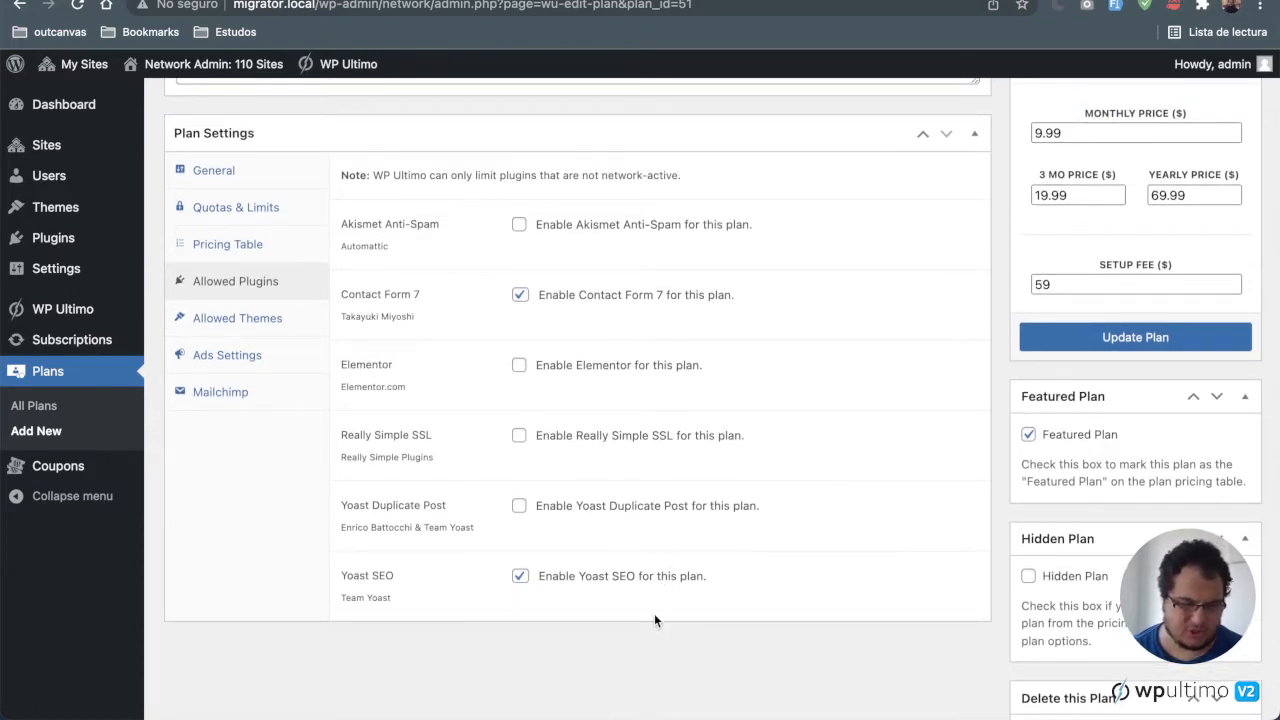
pyautogui.click(263, 318)
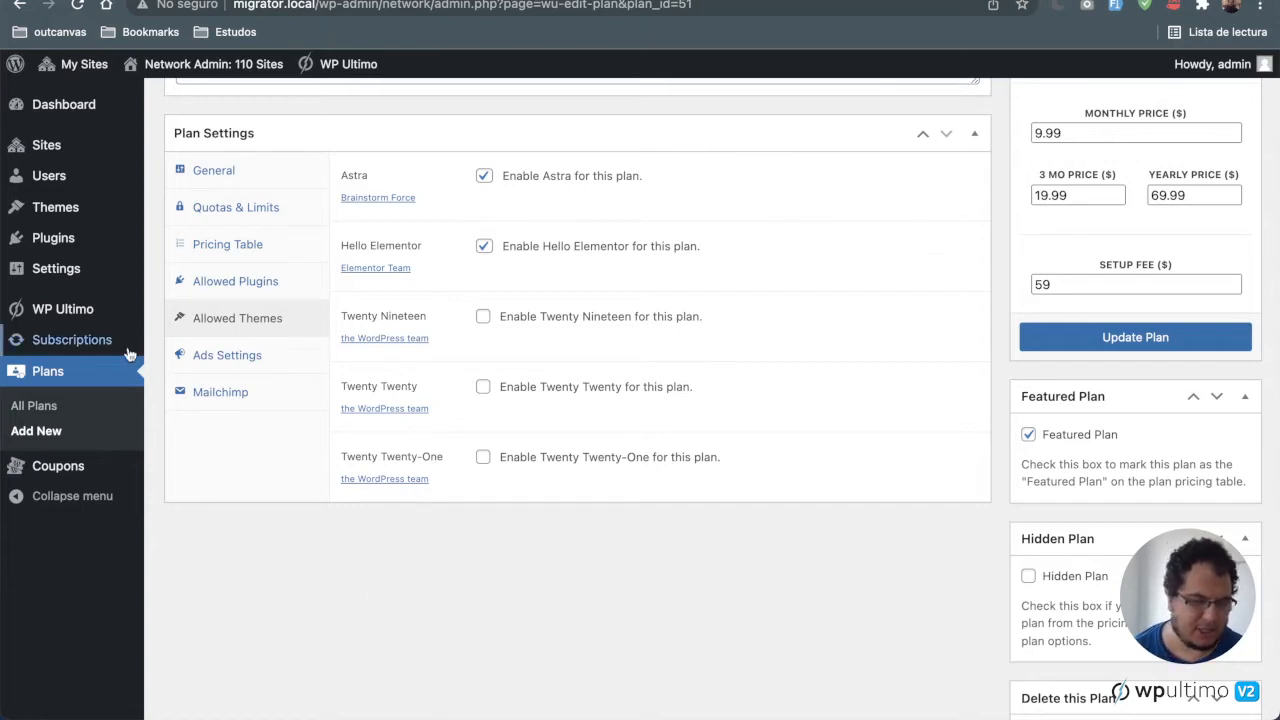
# Step: Review the network's installed plugins list and installed themes list
pyautogui.click(74, 239)
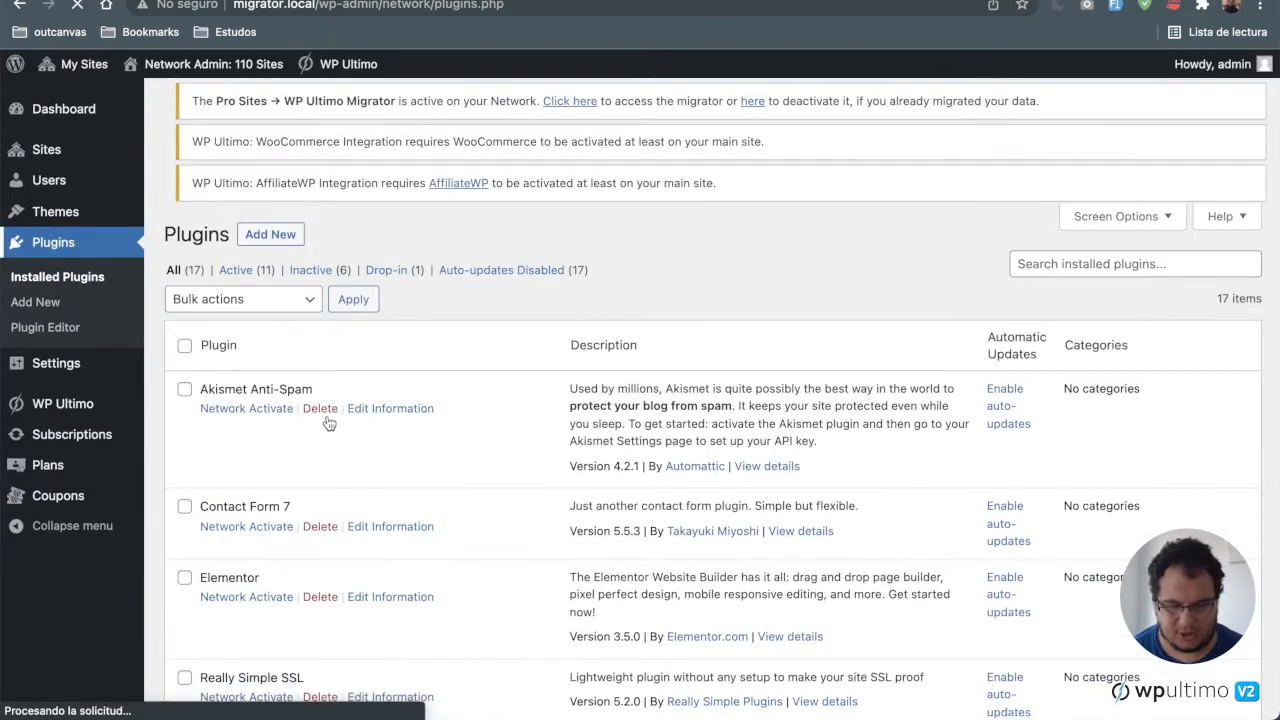
pyautogui.scroll(-2, 327, 415)
pyautogui.scroll(-5, 330, 422)
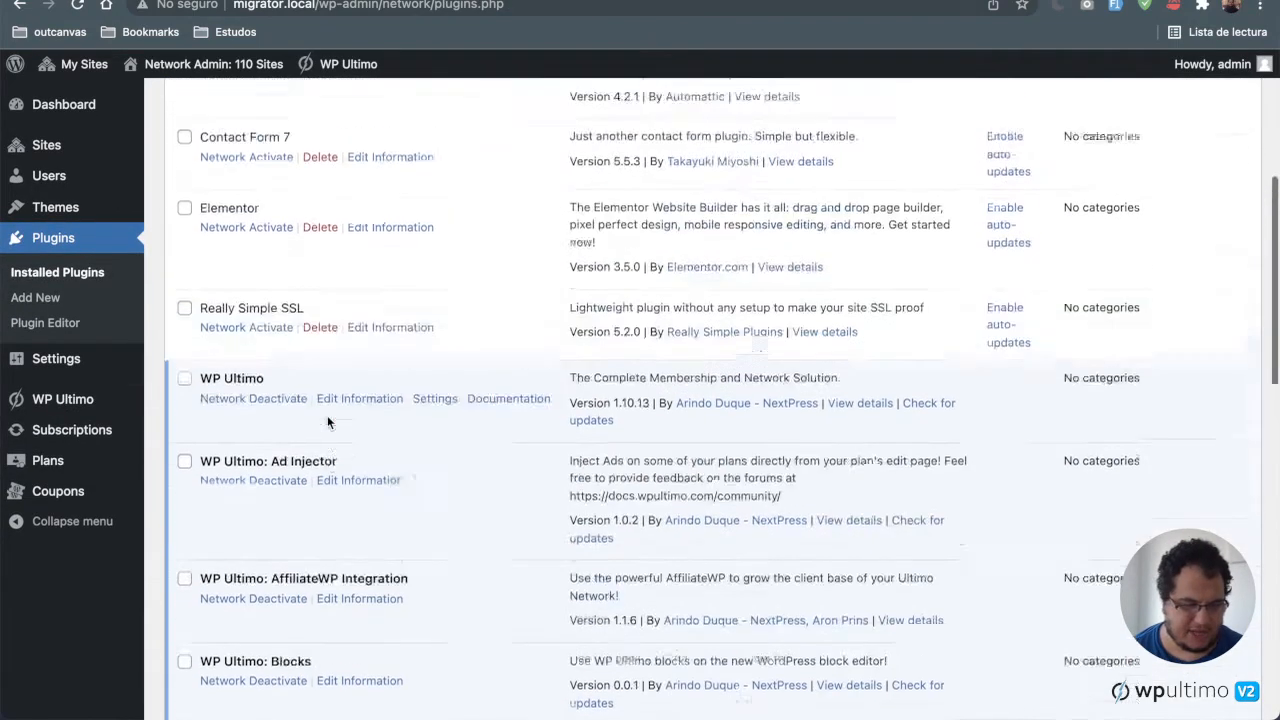
pyautogui.scroll(4, 330, 422)
pyautogui.click(50, 207)
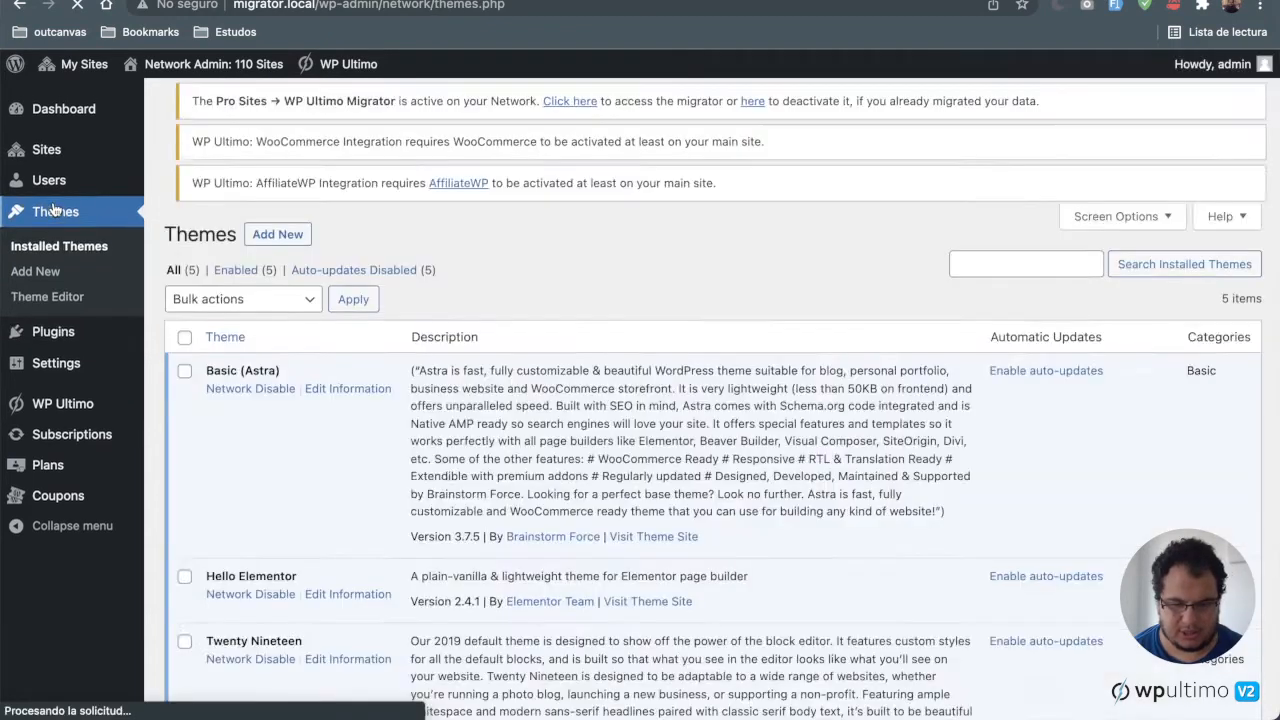
pyautogui.scroll(-5, 423, 389)
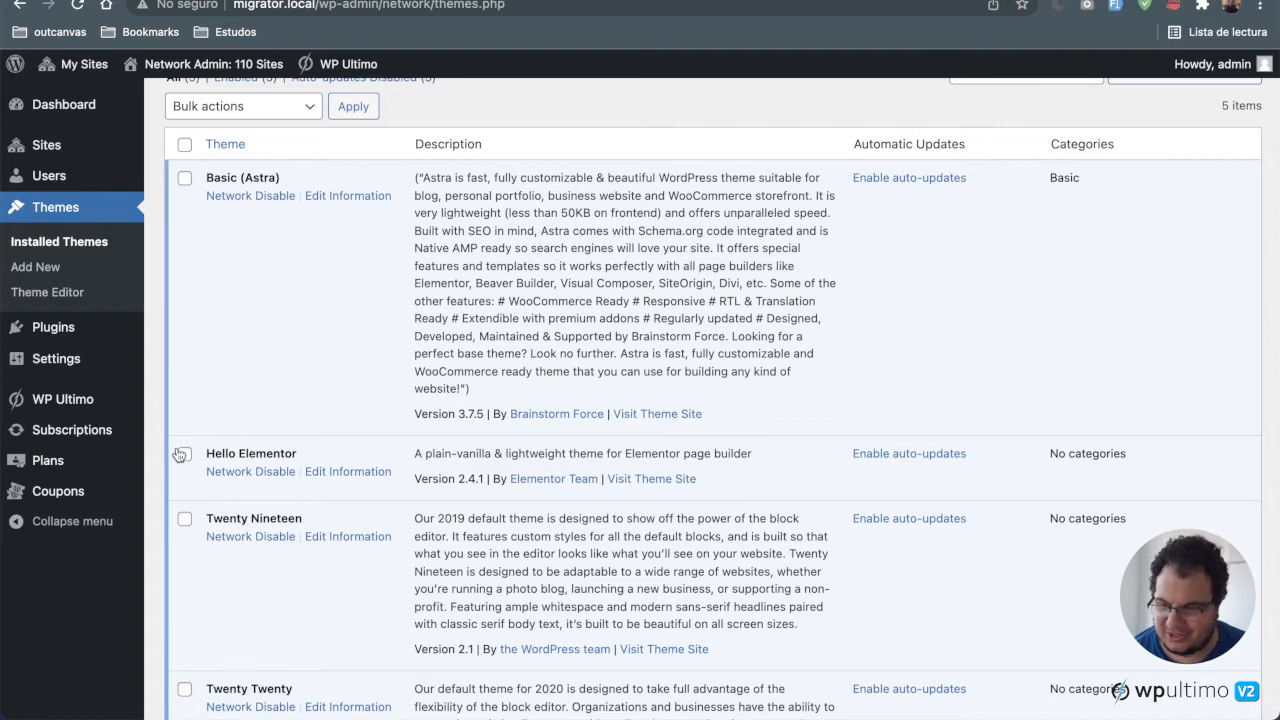
# Step: Open the network's signup page at migrator.local/wp-signup.php in the private browser window
pyautogui.moveTo(106, 431)
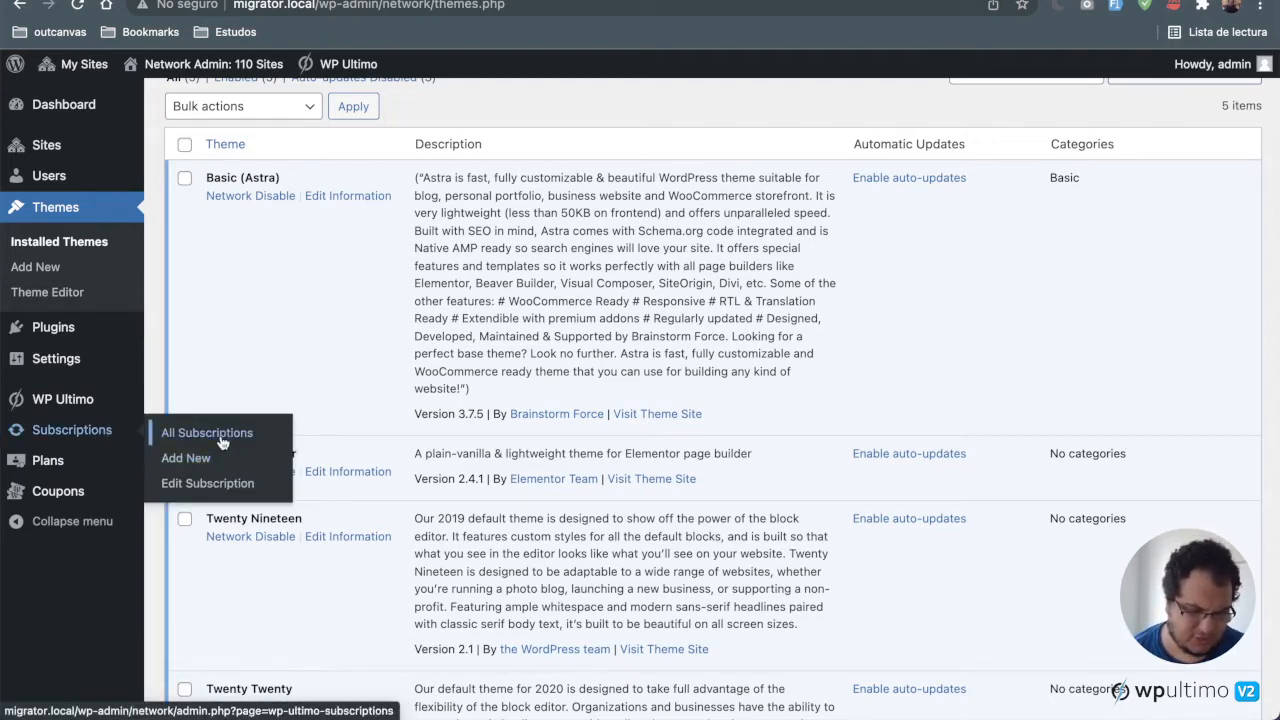
pyautogui.scroll(3, 449, 195)
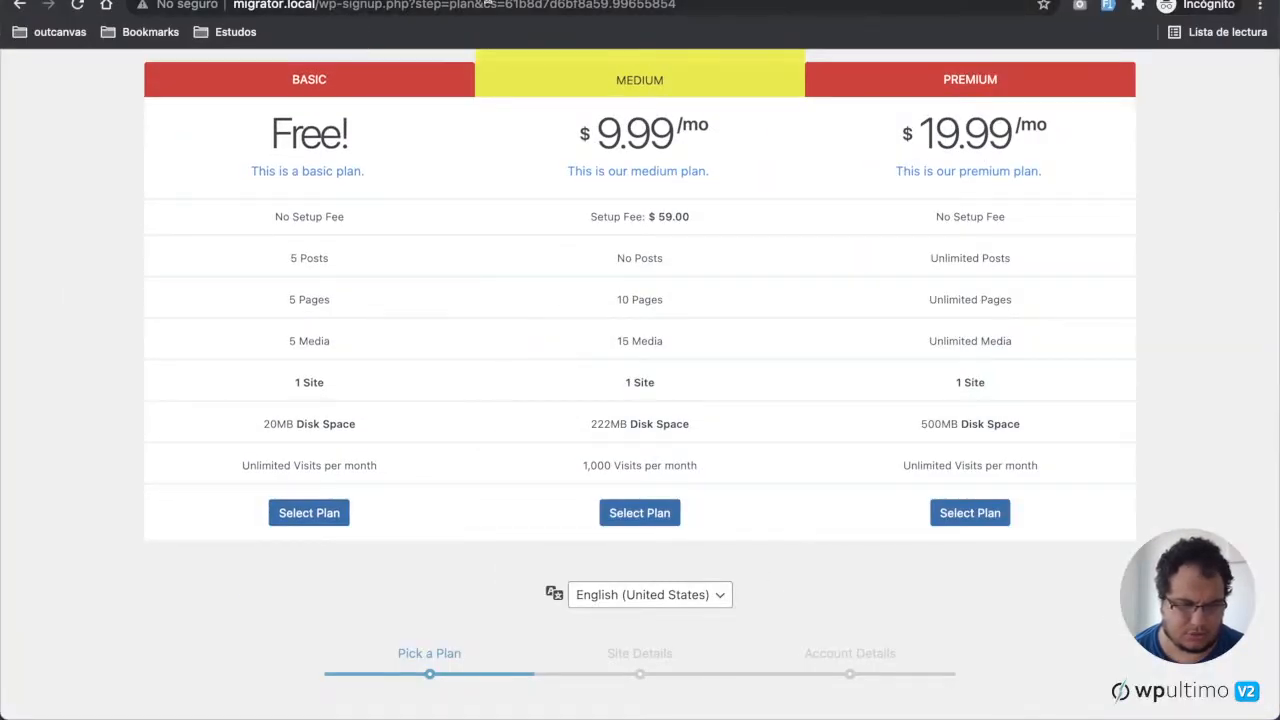
pyautogui.moveTo(409, 4); pyautogui.dragTo(842, 6)
pyautogui.press('BackSpace')
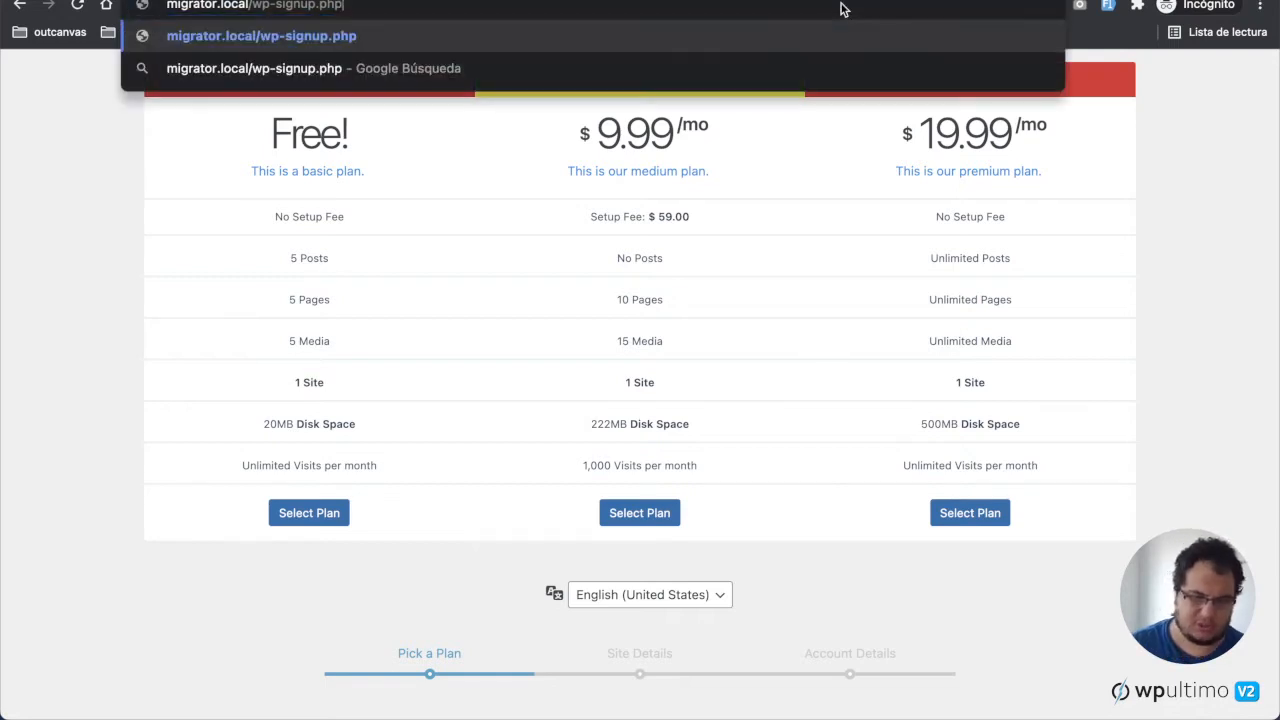
pyautogui.press('Return')
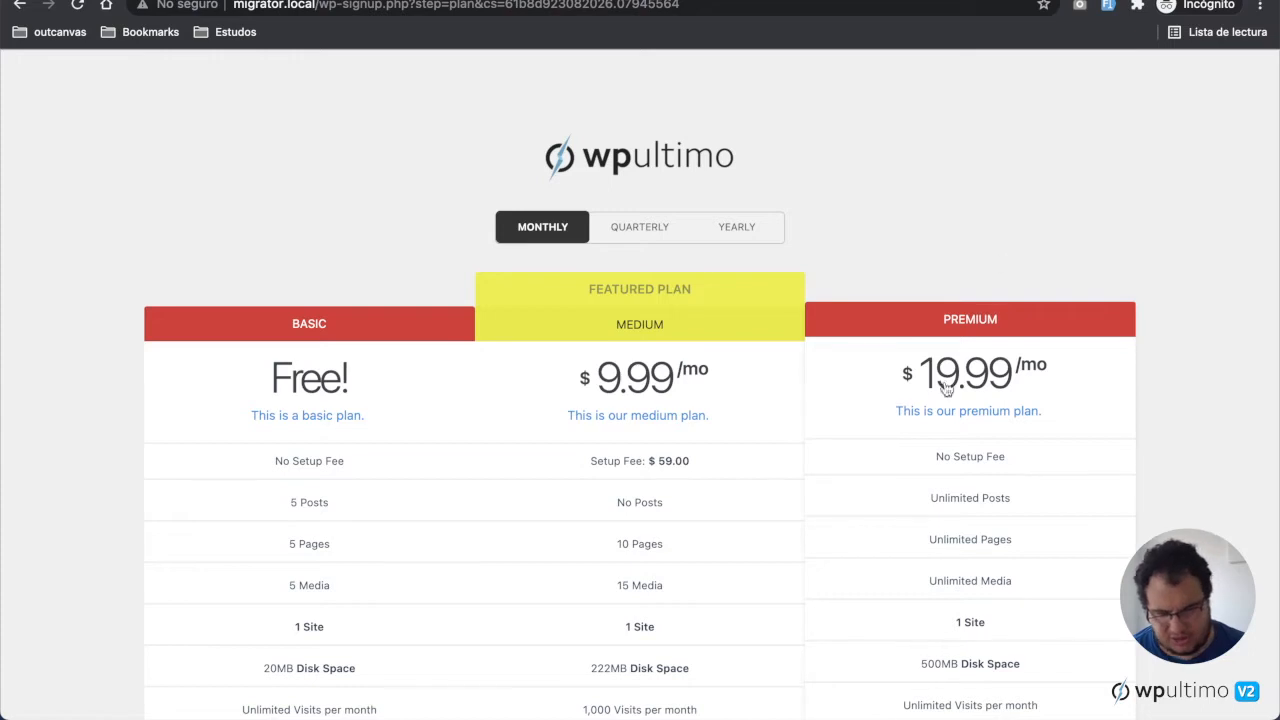
# Step: Select the Medium plan on the signup pricing table
pyautogui.scroll(-2, 859, 647)
pyautogui.scroll(-2, 859, 647)
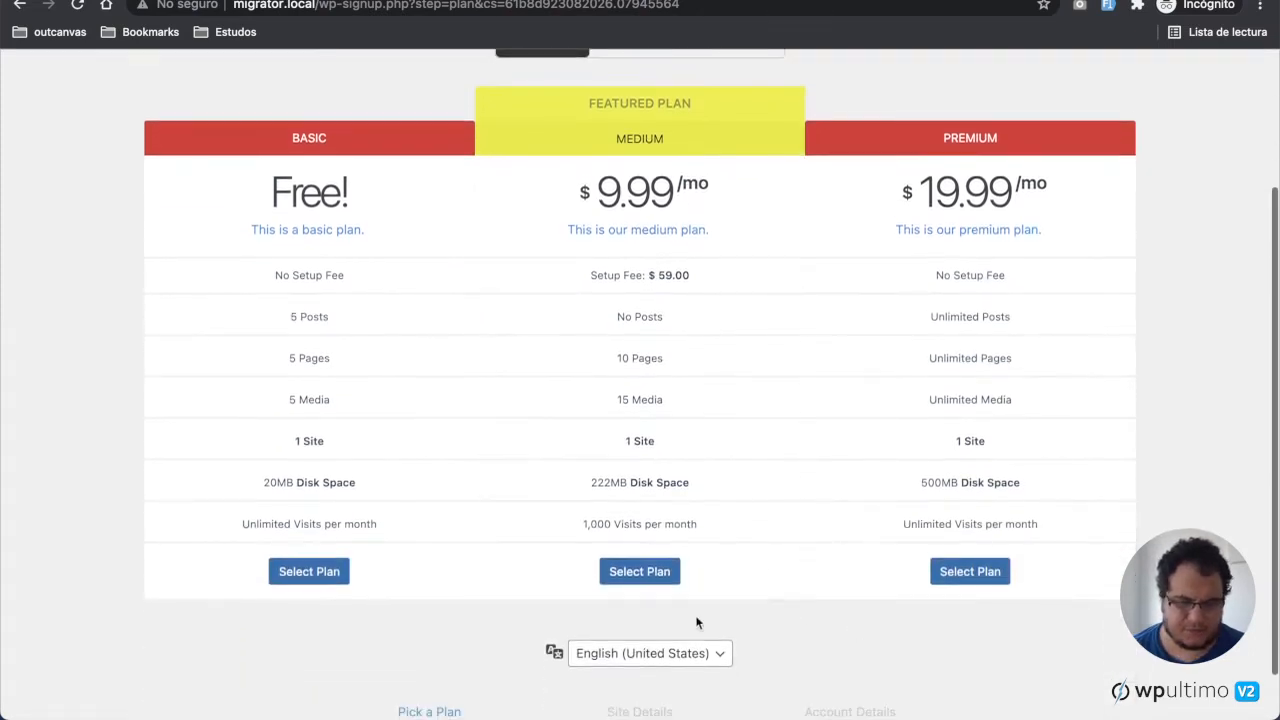
pyautogui.click(665, 572)
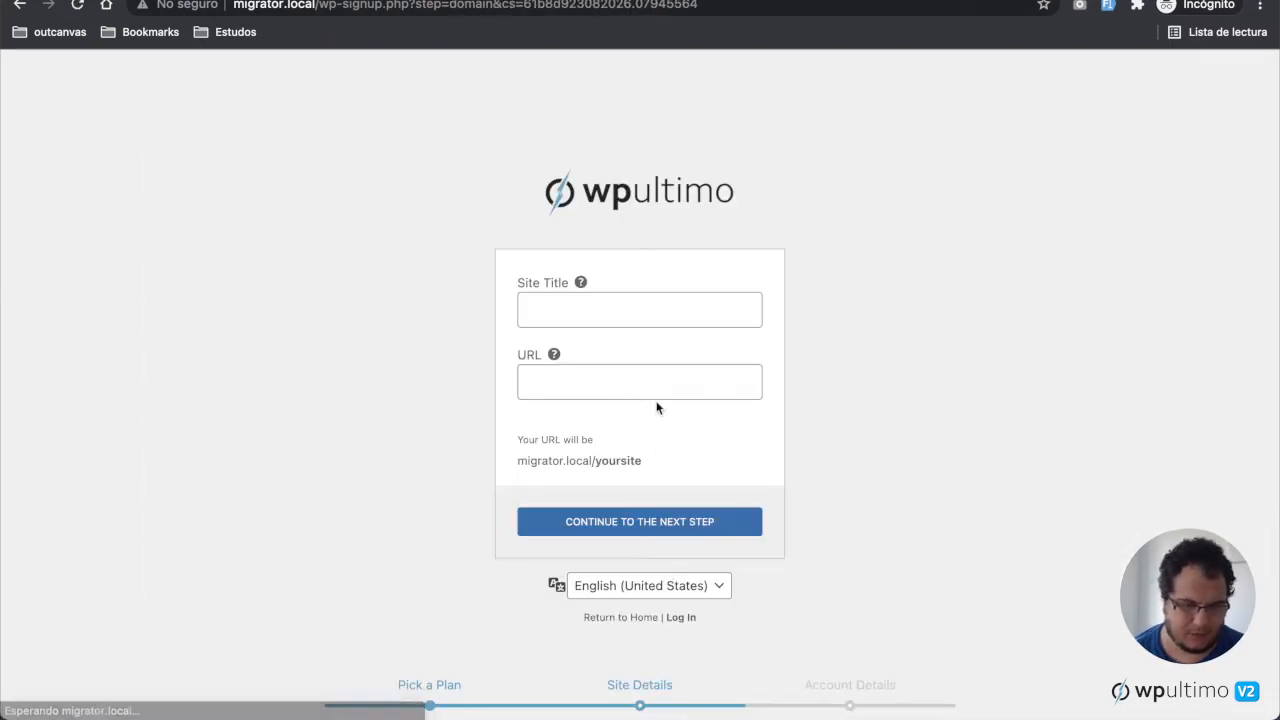
# Step: Enter test2 as the site title and test2 as the site URL, then continue to the next step
pyautogui.click(633, 313)
pyautogui.write('test2')
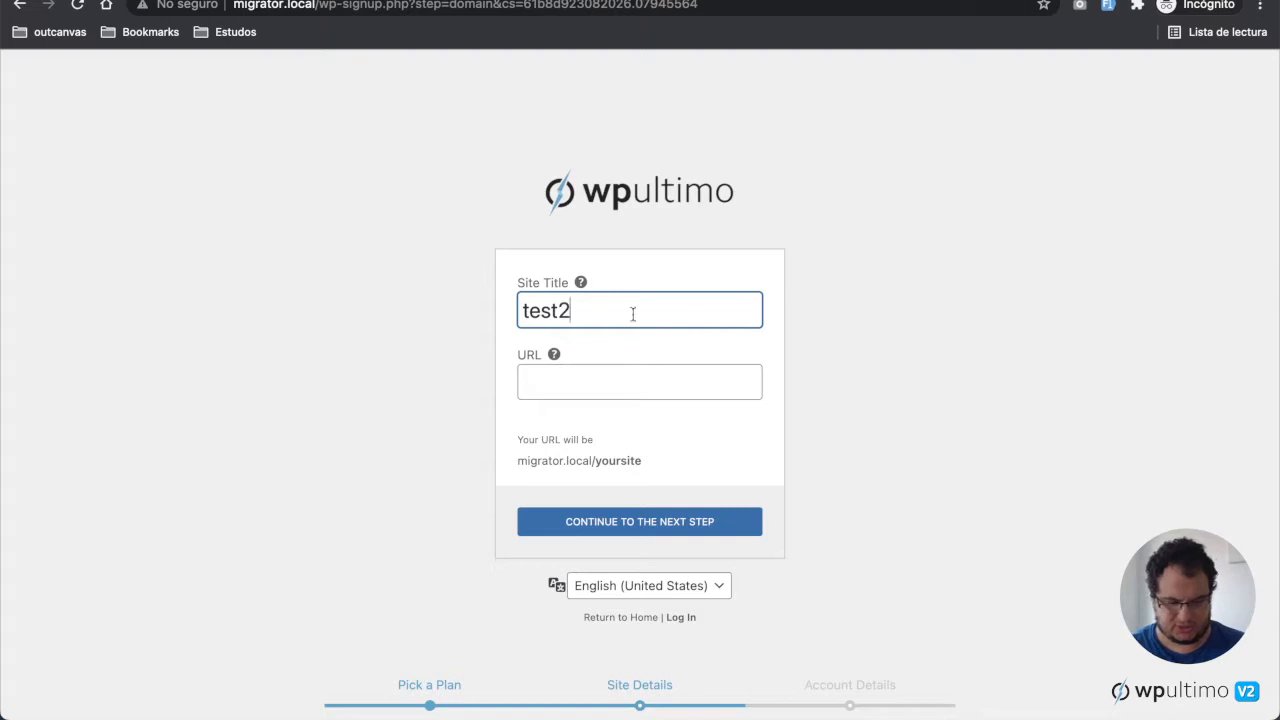
pyautogui.click(626, 384)
pyautogui.write('teste')
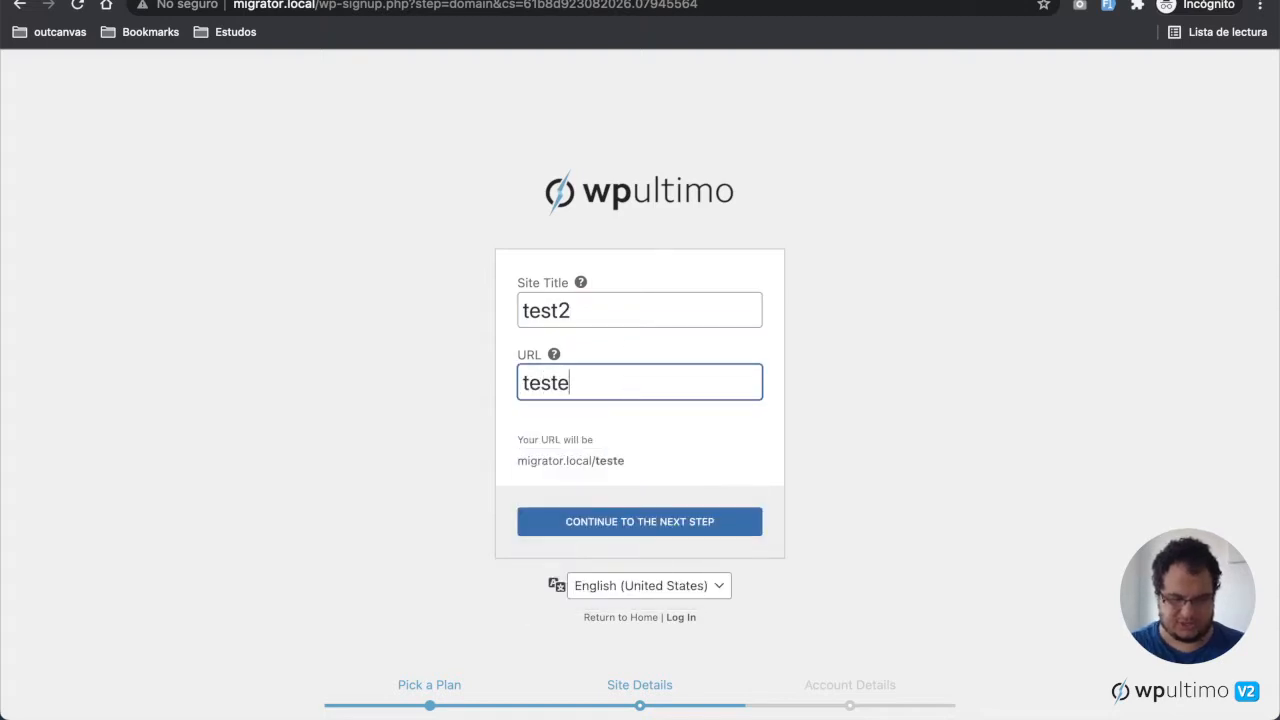
pyautogui.press('BackSpace')
pyautogui.write('2')
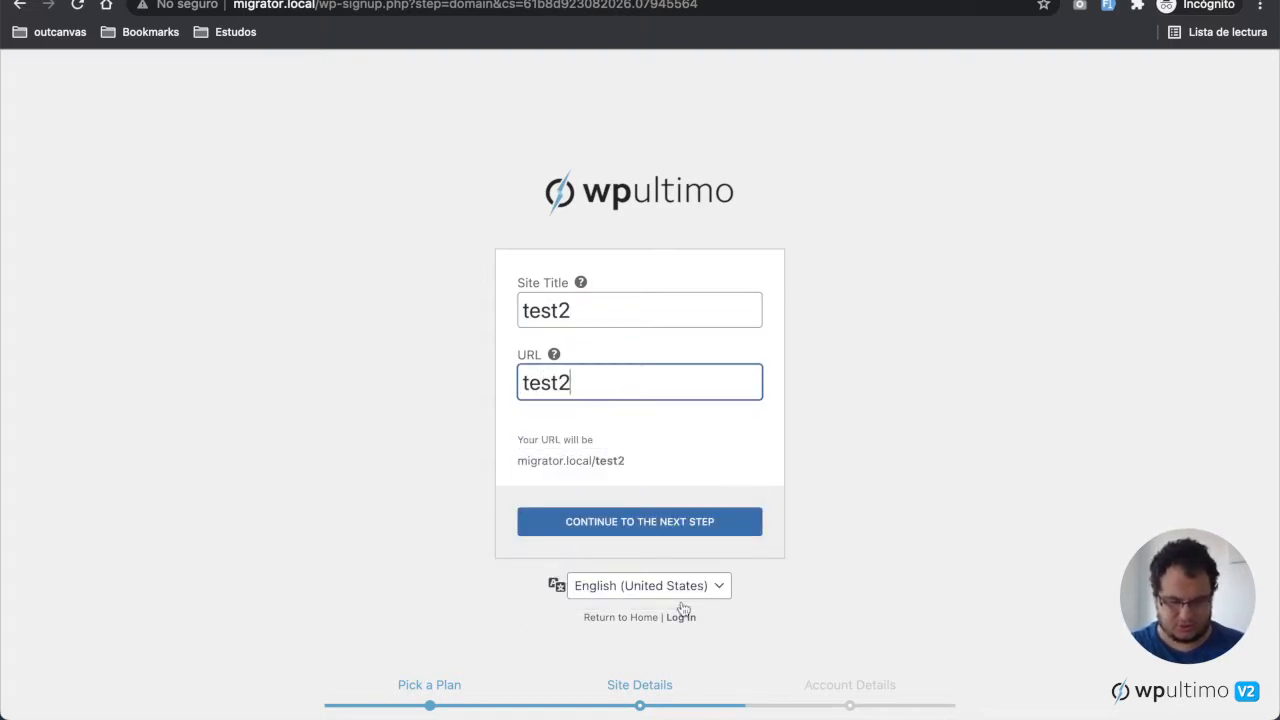
pyautogui.click(705, 527)
# Step: Create the account with username test2, the user's e-mail address, and the account password entered twice
pyautogui.click(686, 316)
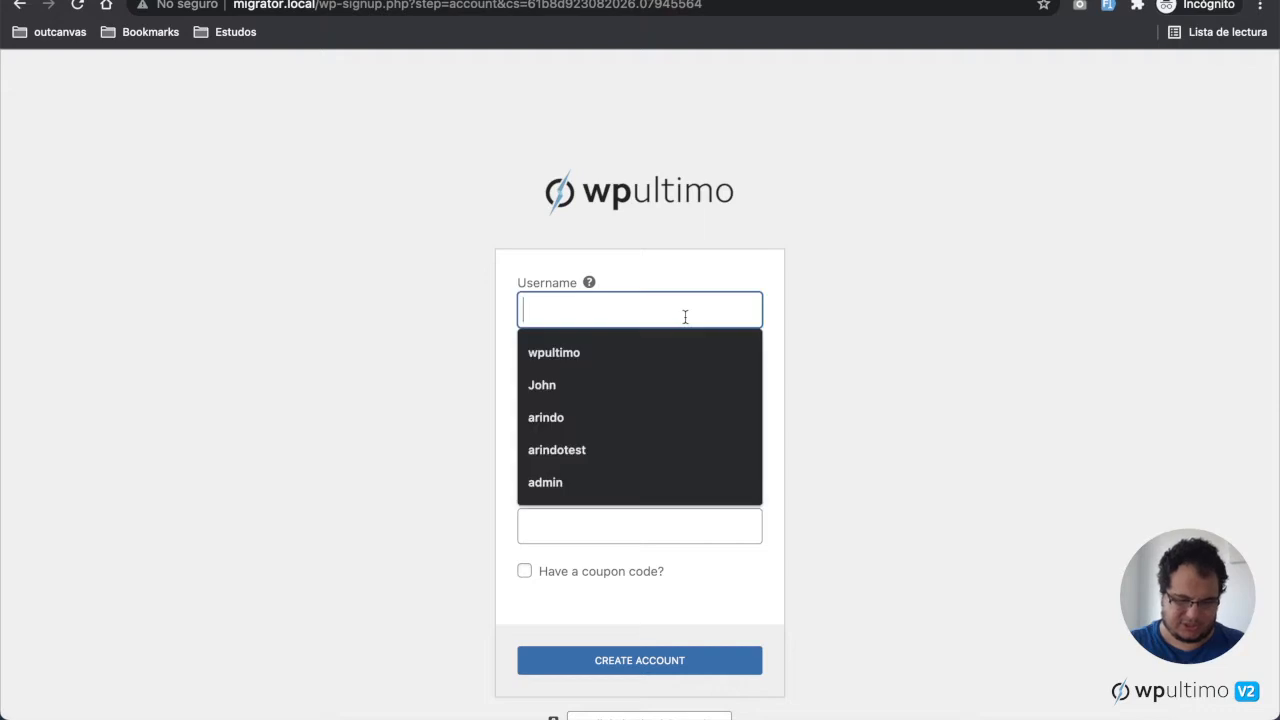
pyautogui.write('test2')
pyautogui.press('Tab')
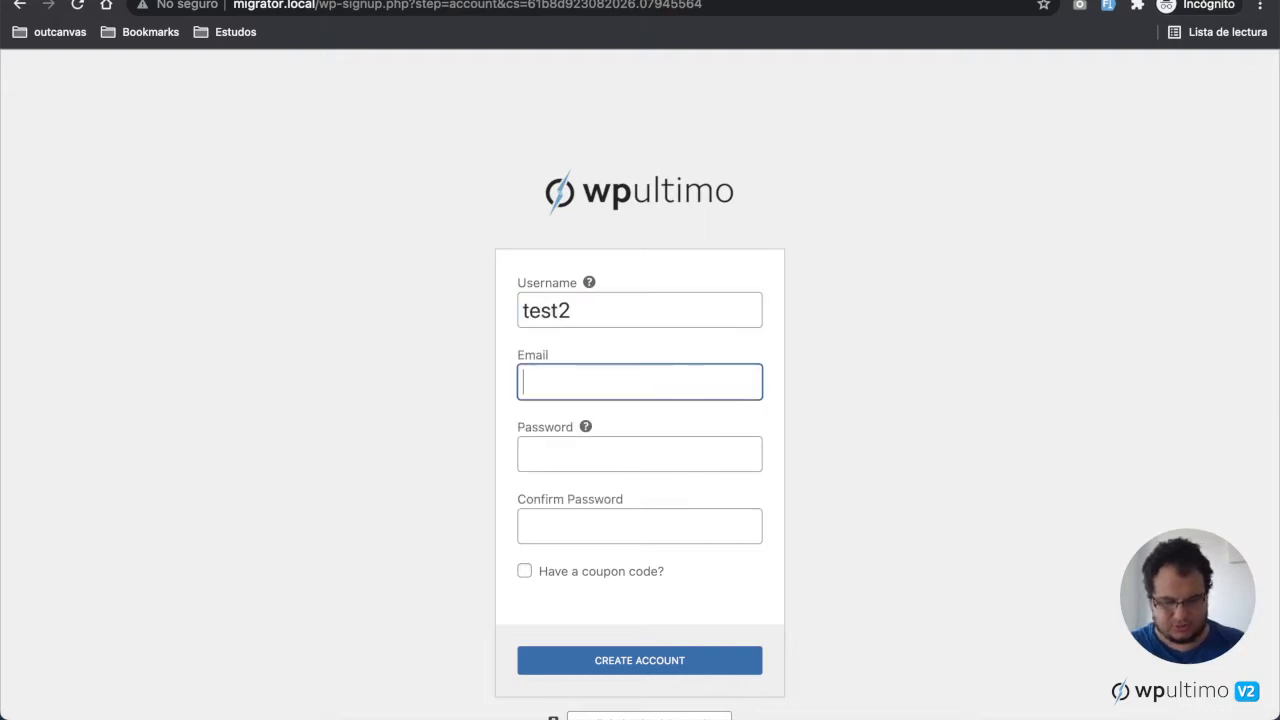
pyautogui.write('test')
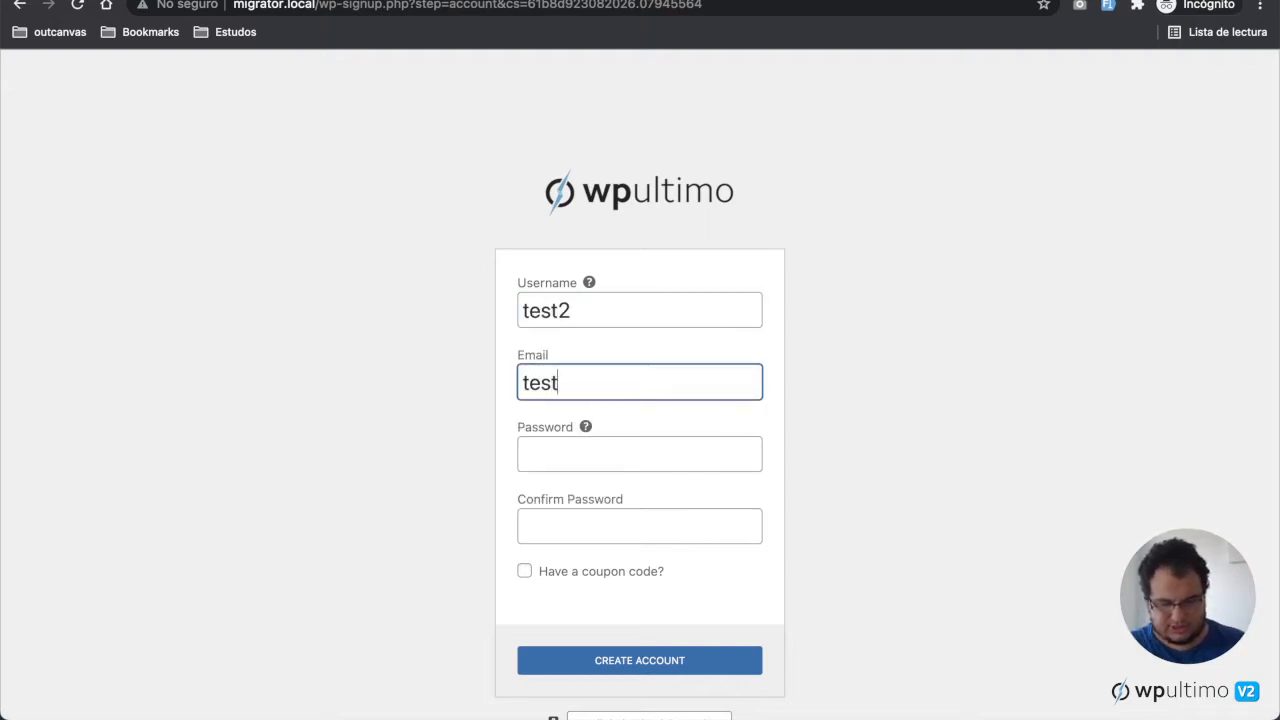
pyautogui.write('2@test.dev')
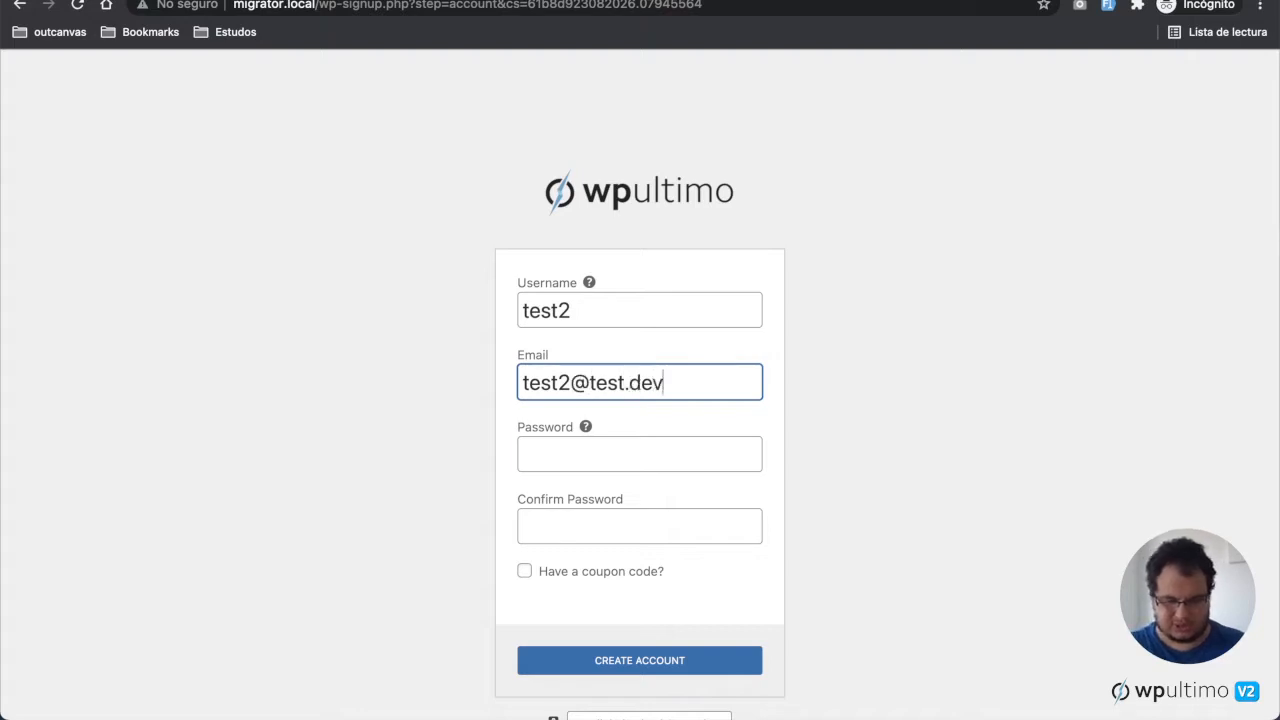
pyautogui.press('Tab')
pyautogui.write('123456')
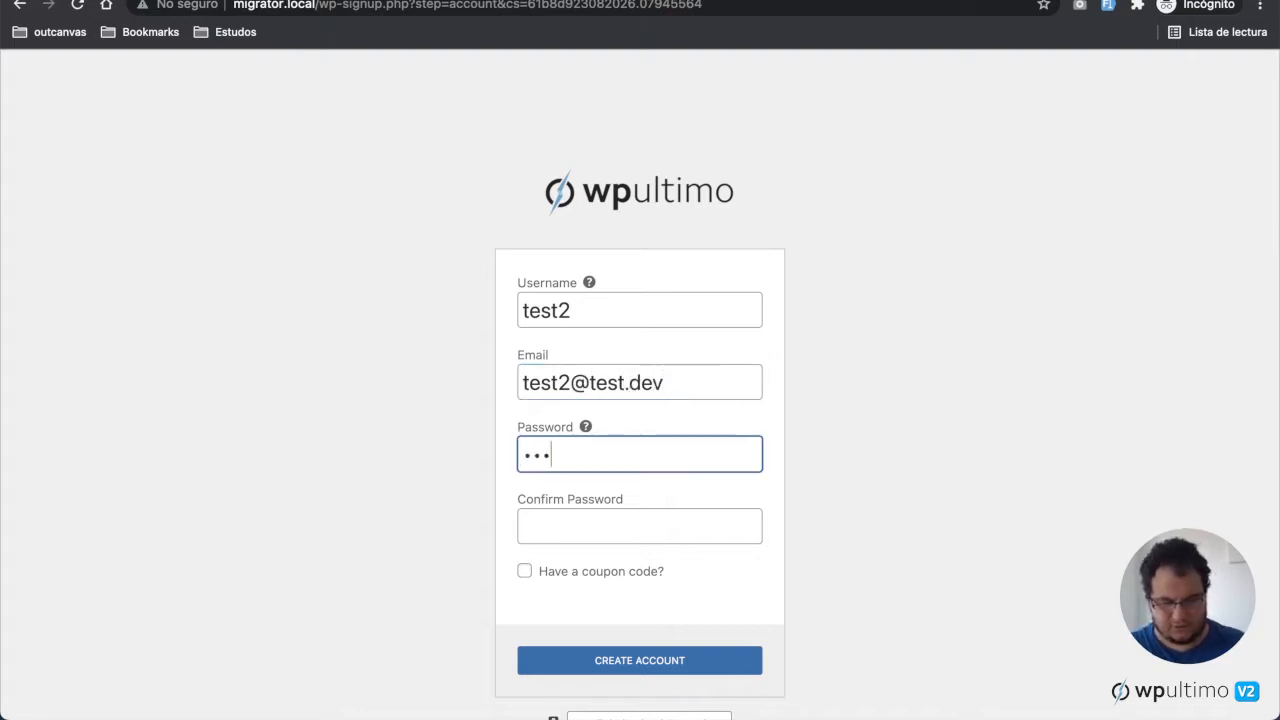
pyautogui.click(690, 522)
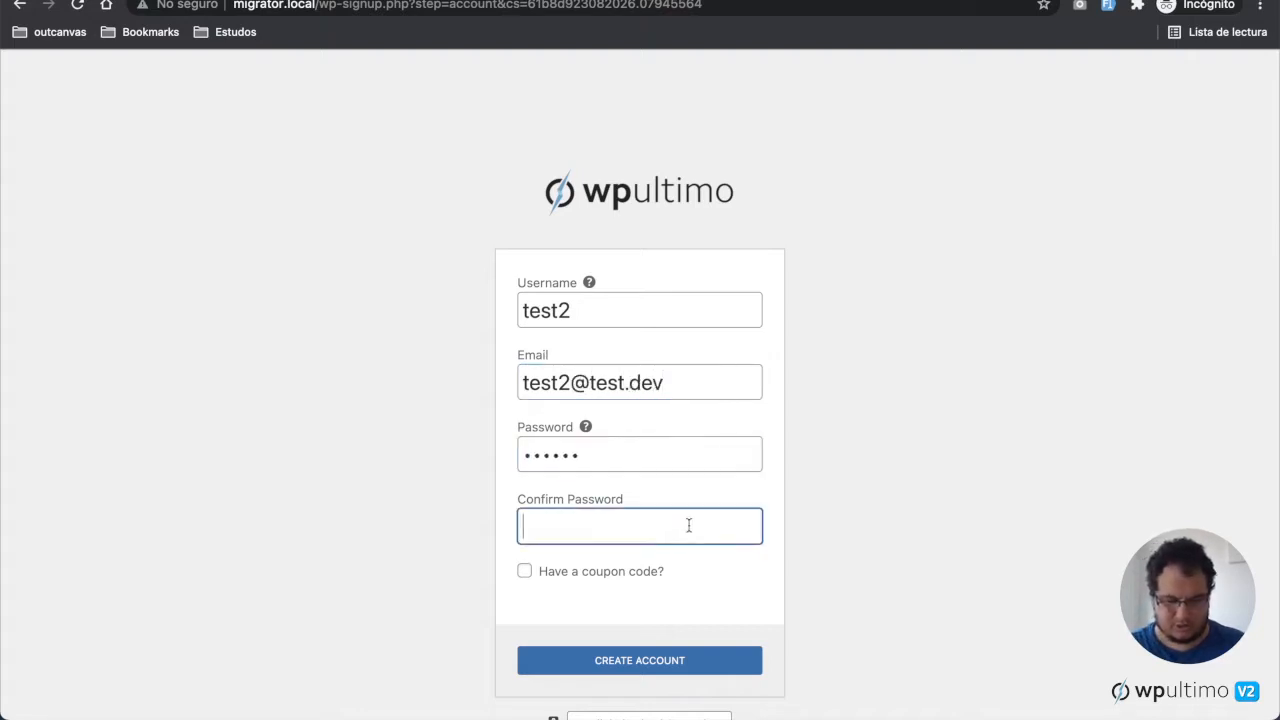
pyautogui.write('123456')
pyautogui.scroll(-2, 852, 536)
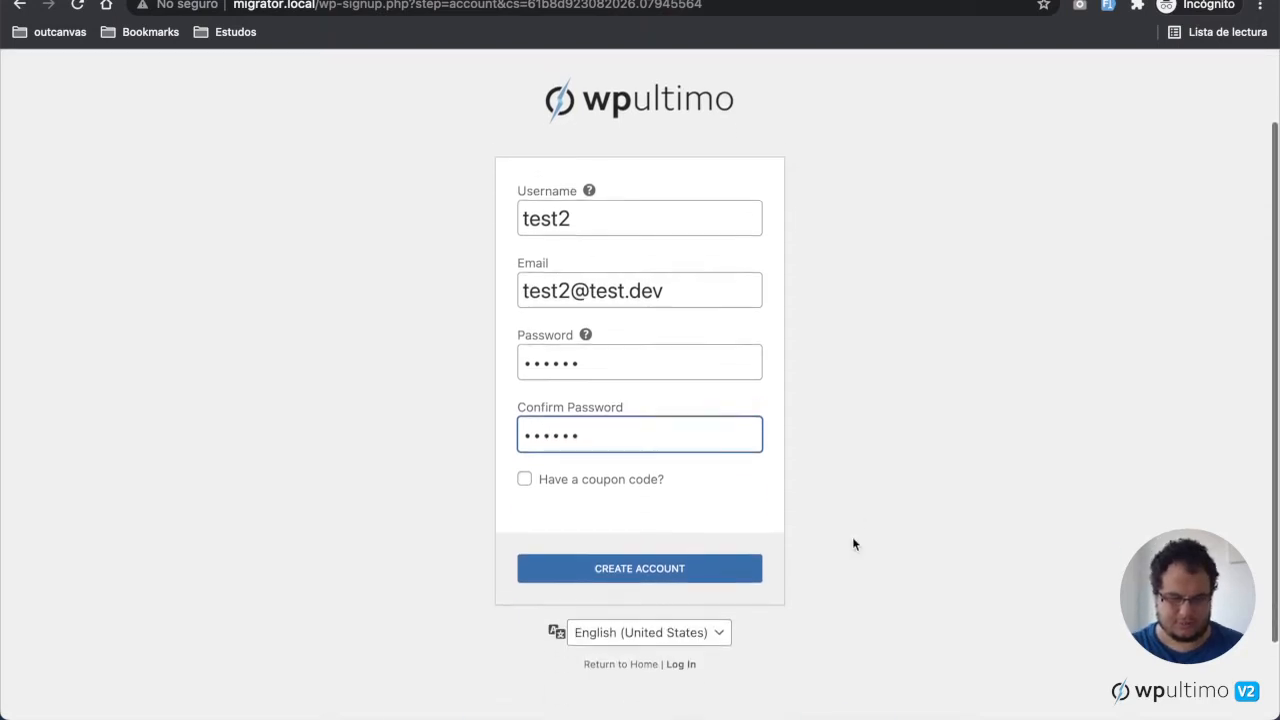
pyautogui.click(702, 543)
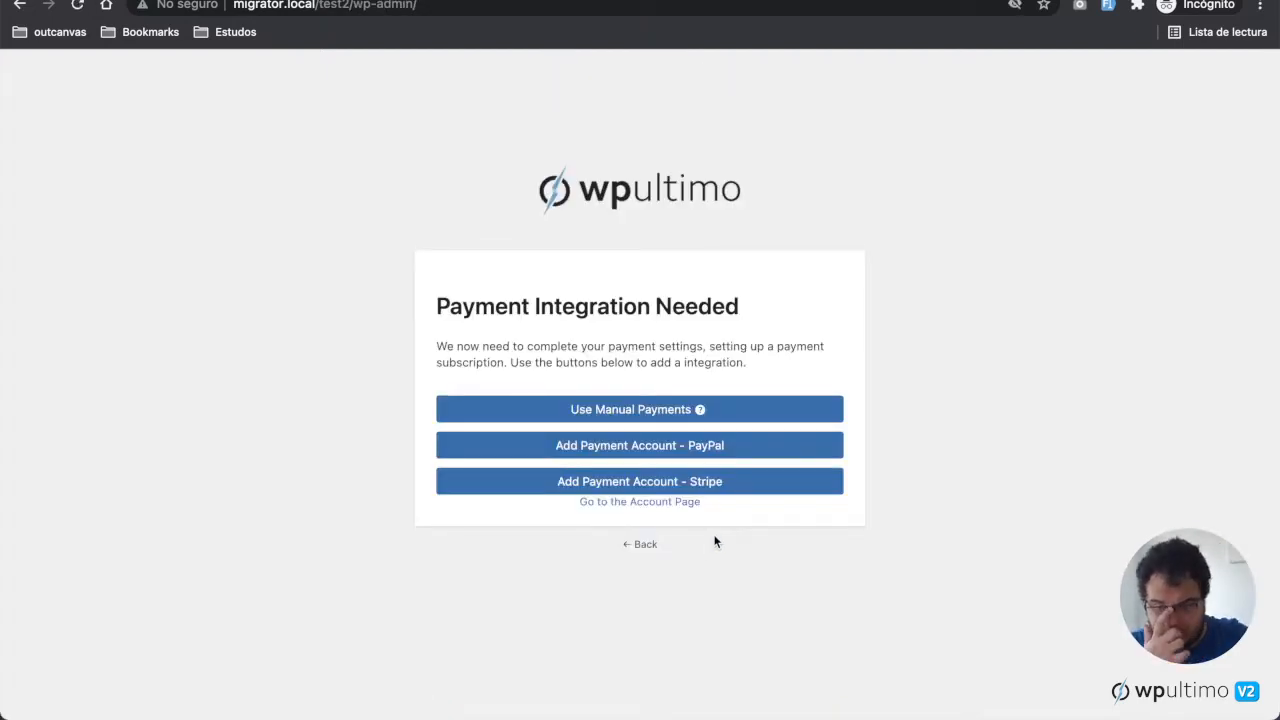
# Step: Choose the Stripe payment account and enter the card number, expiry date and CVC
pyautogui.click(731, 491)
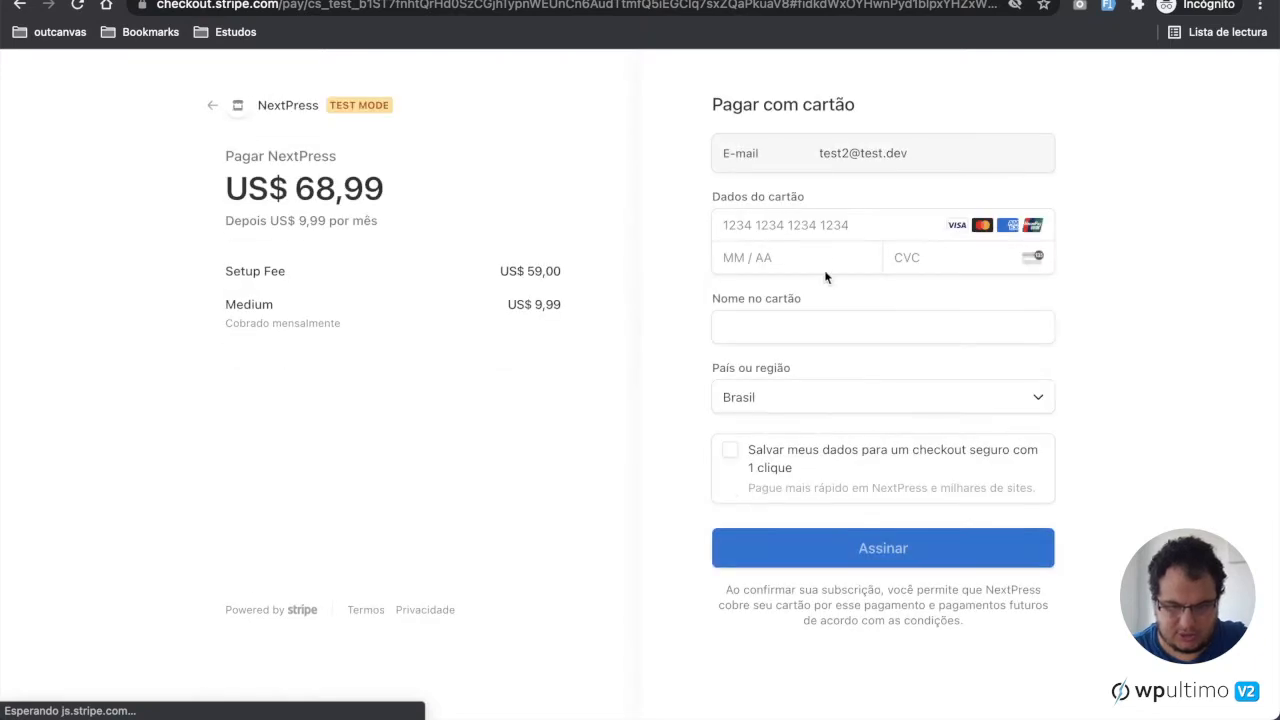
pyautogui.click(849, 224)
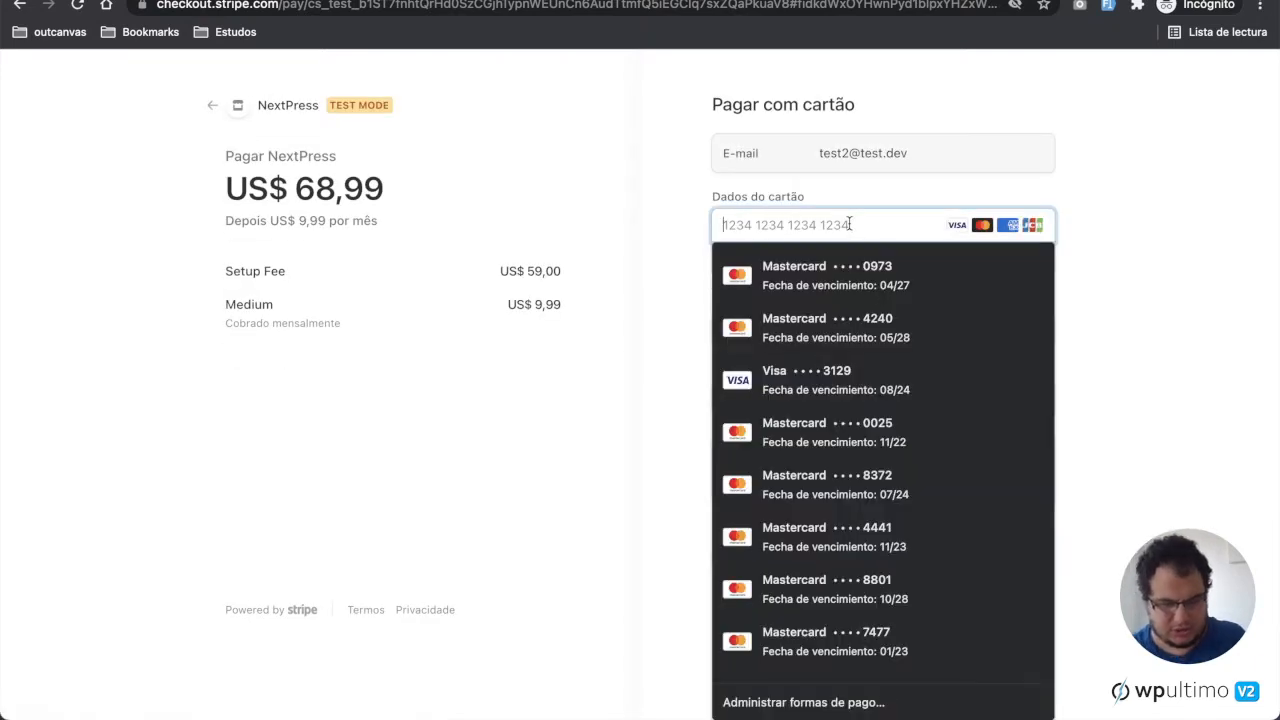
pyautogui.write('4242 4242 4242 4242')
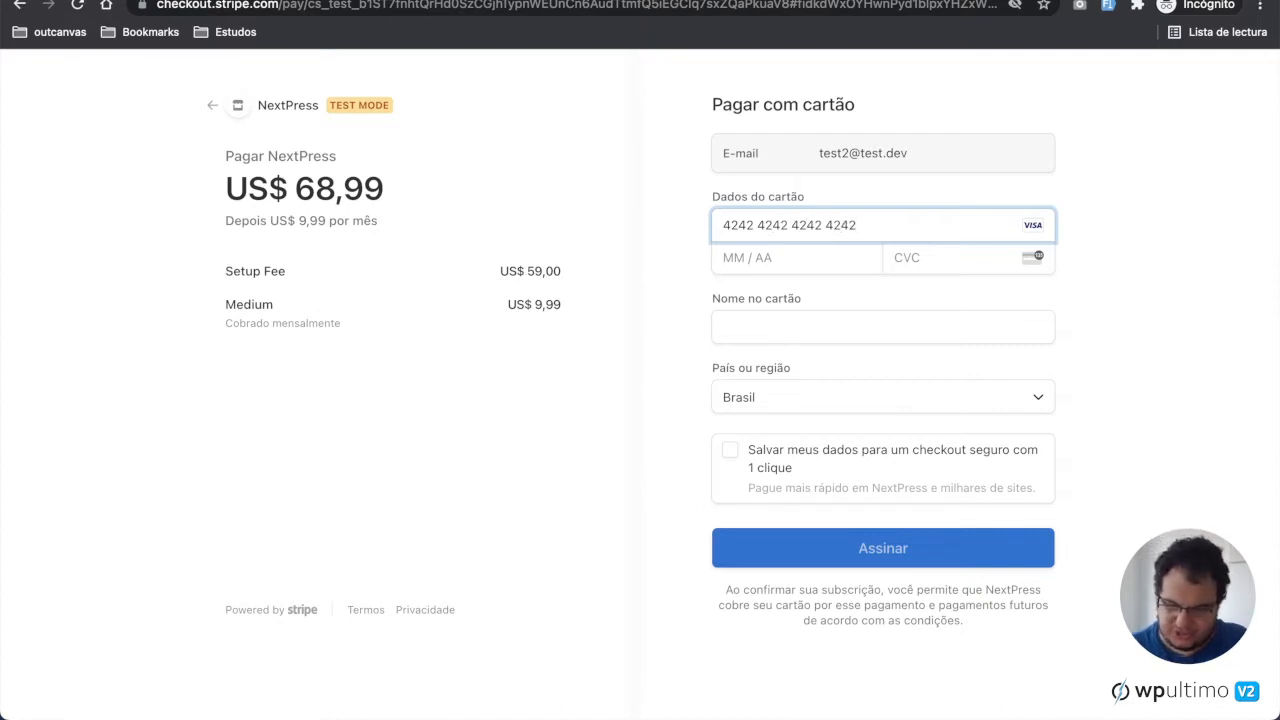
pyautogui.click(801, 258)
pyautogui.write('0424')
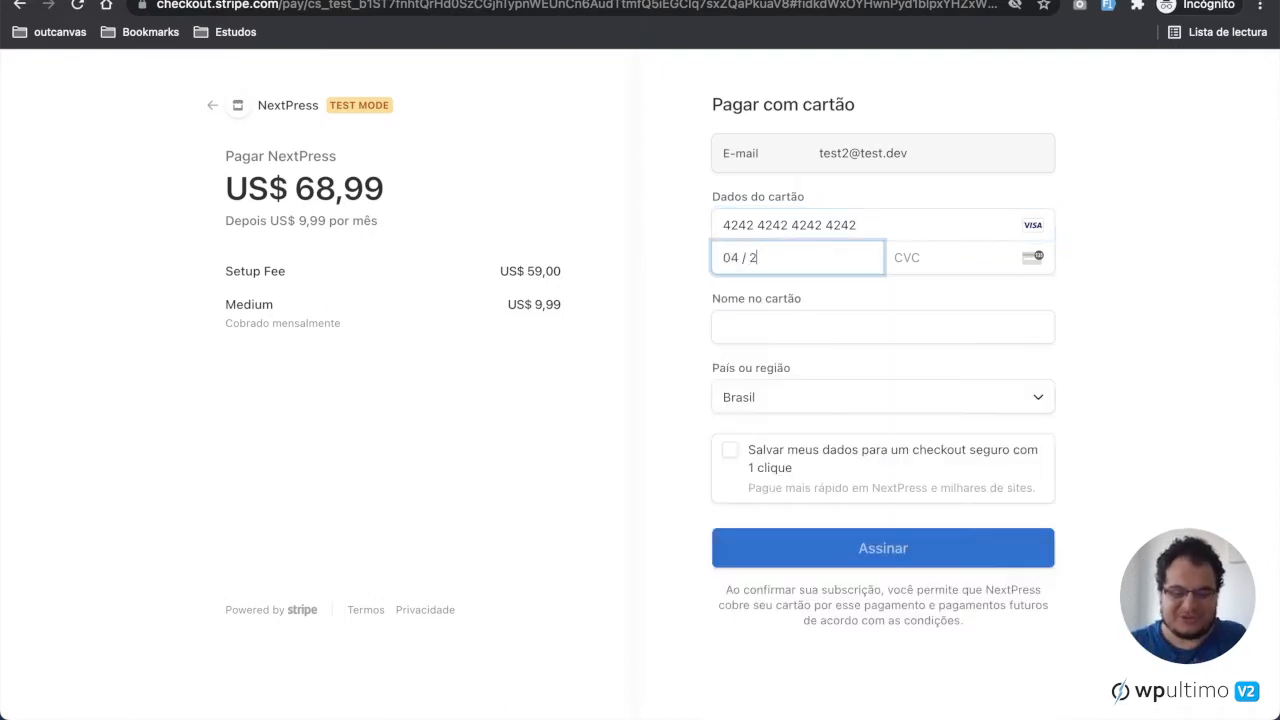
pyautogui.click(931, 255)
pyautogui.write('424')
# Step: Enter the cardholder's name and submit the subscription payment
pyautogui.click(869, 327)
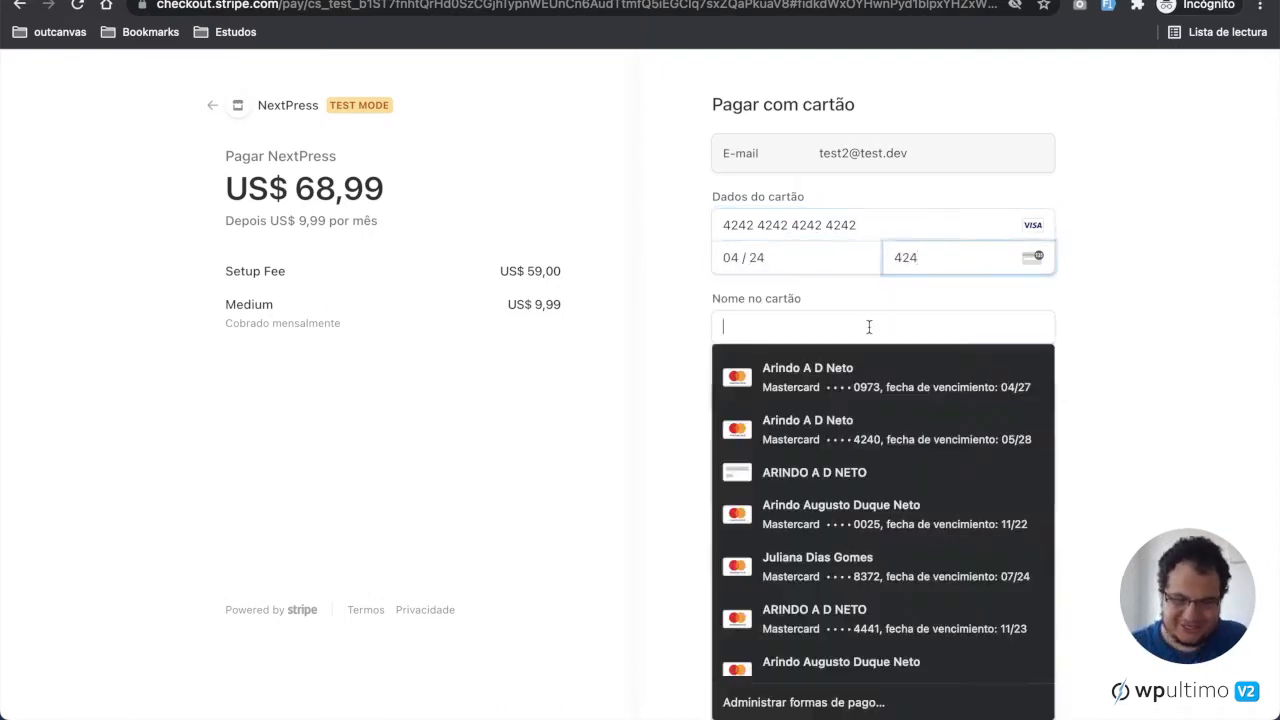
pyautogui.write('J')
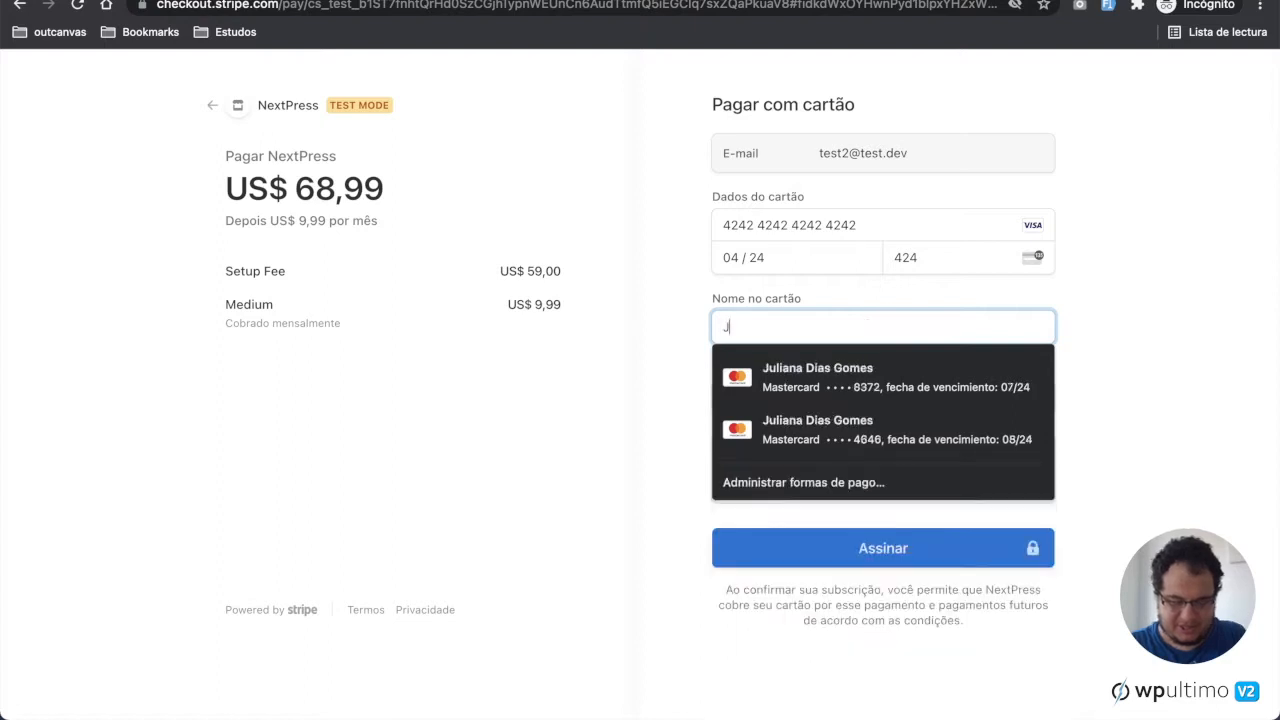
pyautogui.write('ohn Smith')
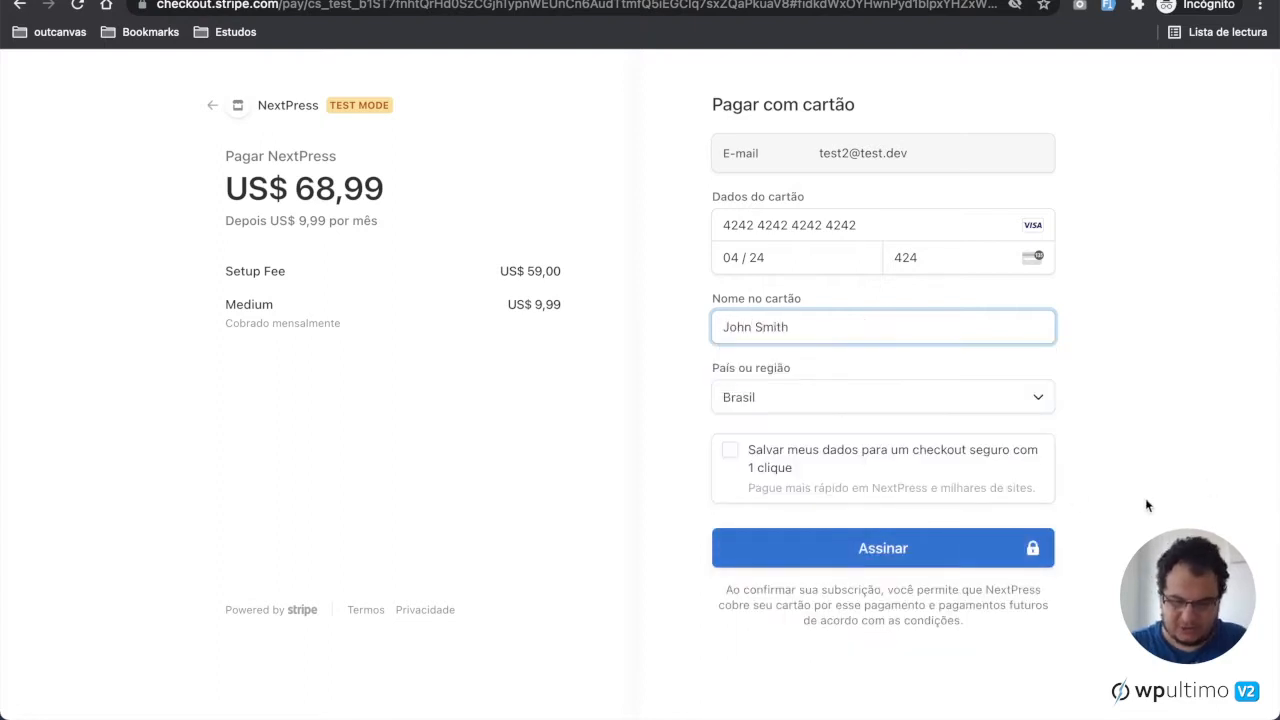
pyautogui.click(1145, 498)
pyautogui.click(935, 566)
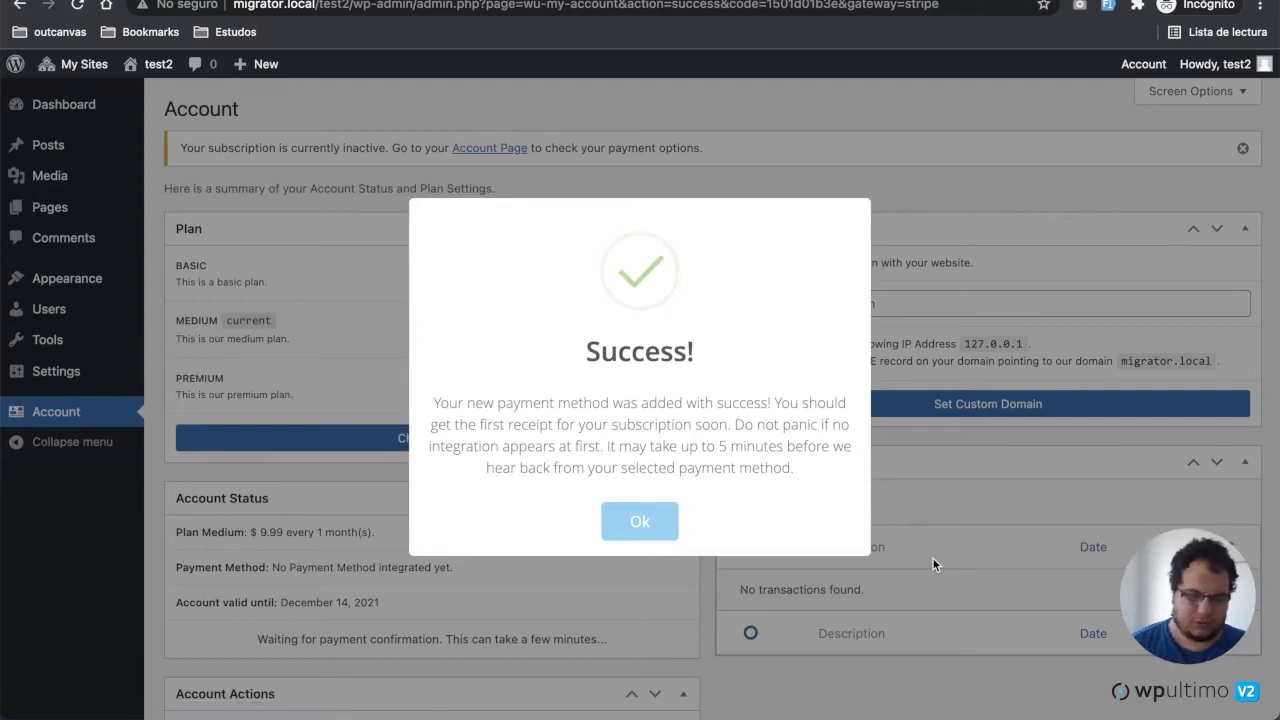
# Step: Dismiss the success message and review the new site's Account page plan, status, billing history and sites list
pyautogui.click(637, 522)
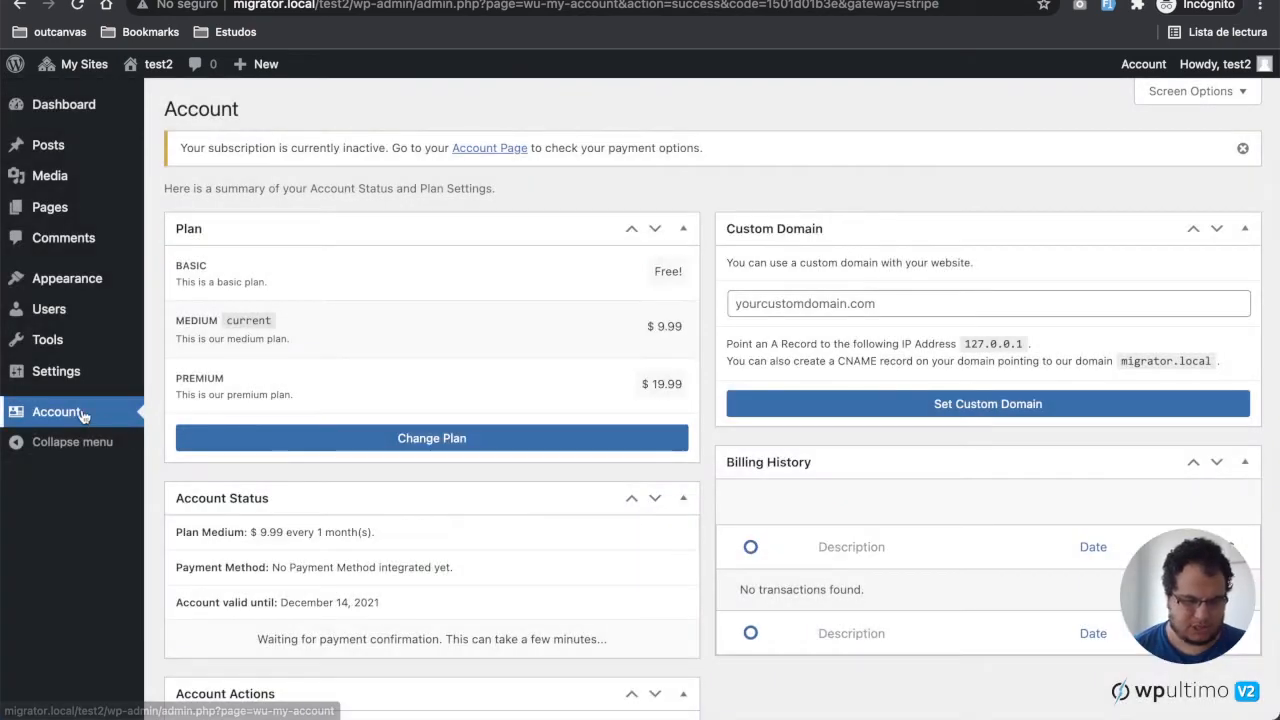
pyautogui.scroll(-3, 546, 515)
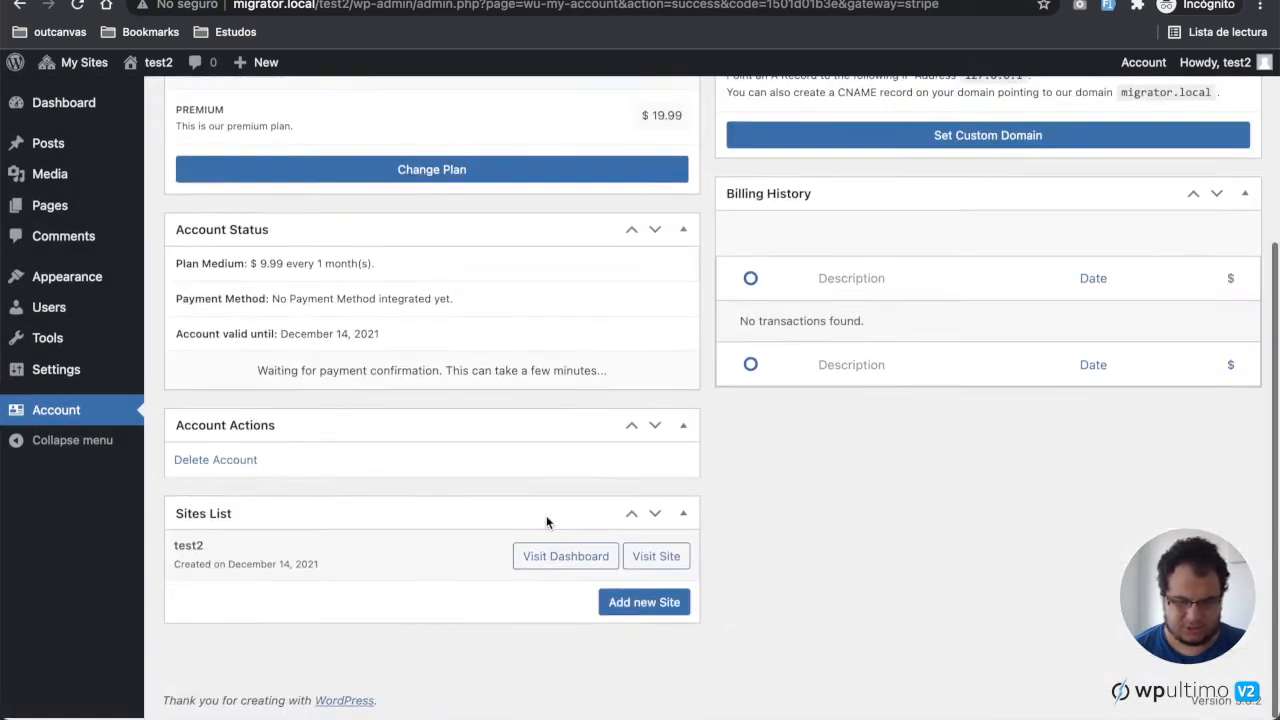
pyautogui.scroll(2, 546, 515)
pyautogui.scroll(3, 546, 515)
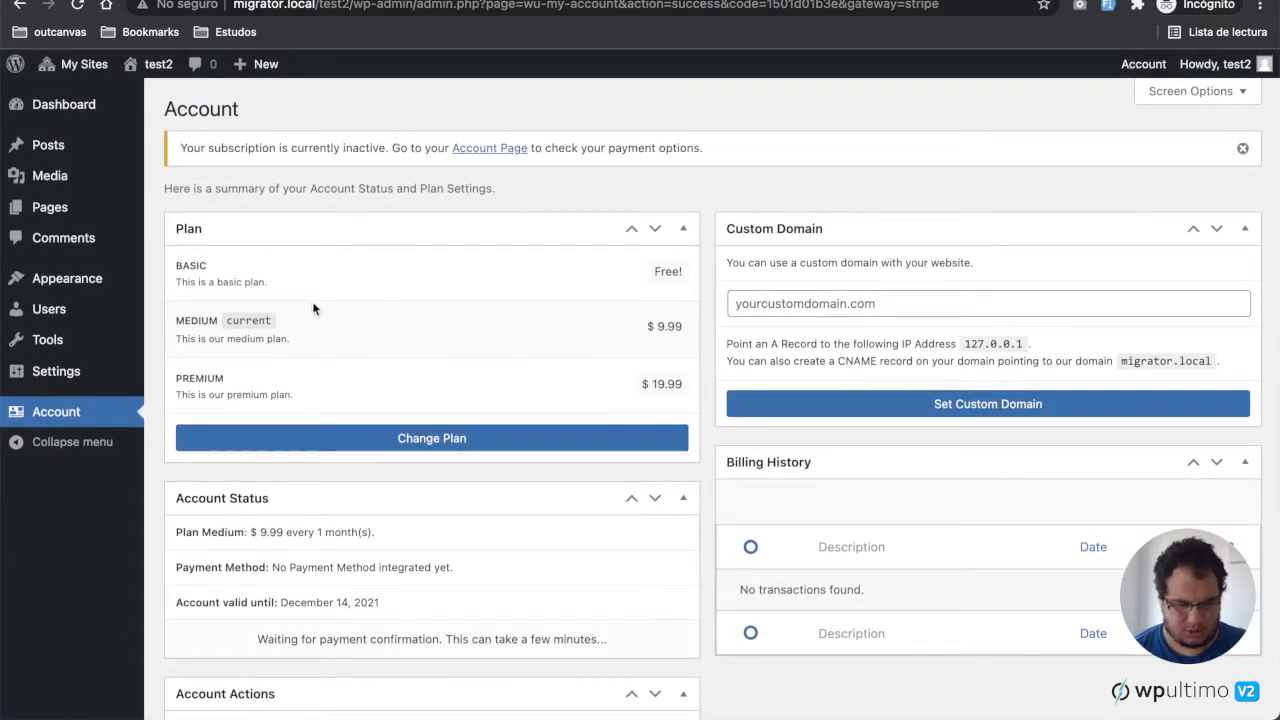
pyautogui.scroll(-5, 327, 353)
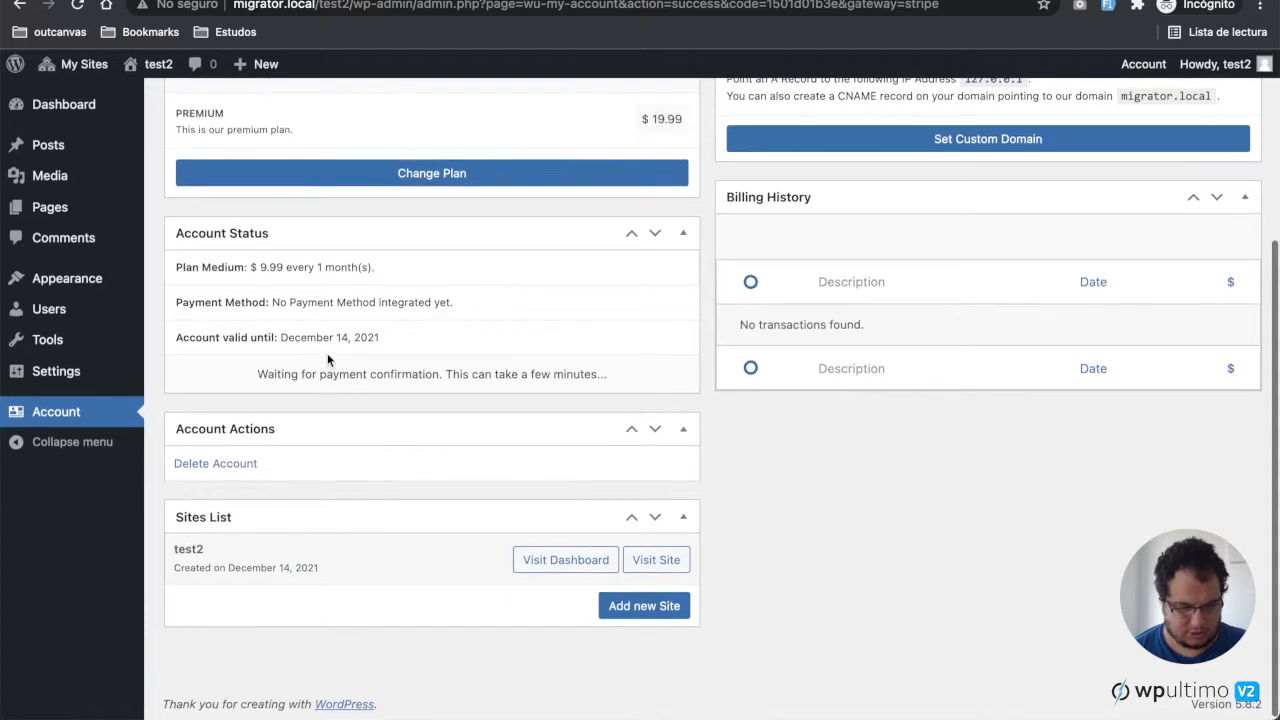
pyautogui.click(67, 420)
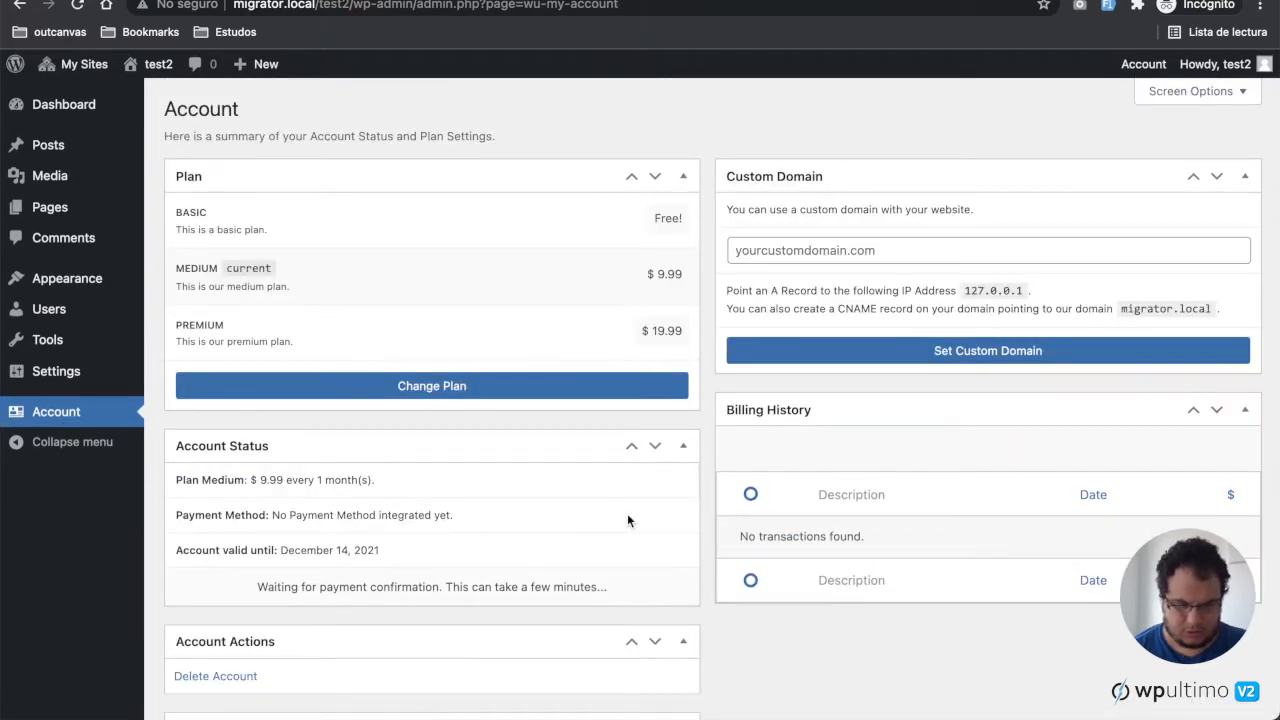
pyautogui.scroll(-5, 628, 517)
pyautogui.scroll(4, 628, 520)
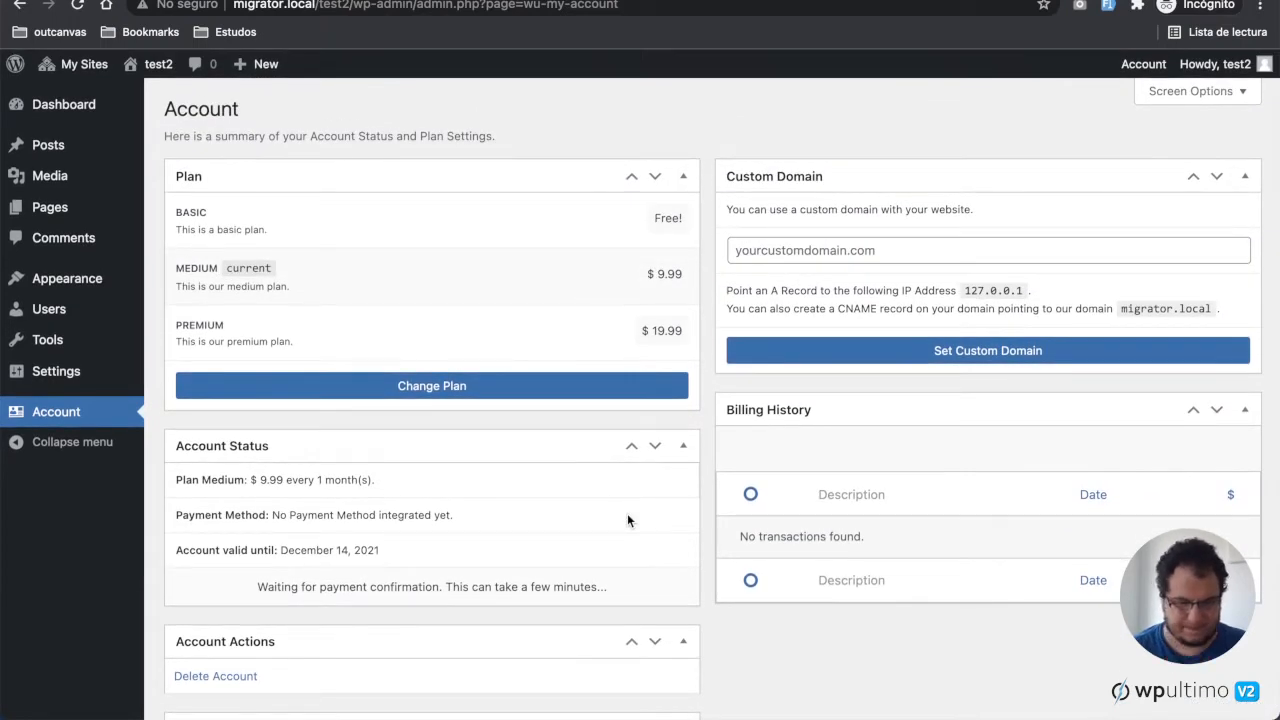
pyautogui.scroll(-2, 741, 398)
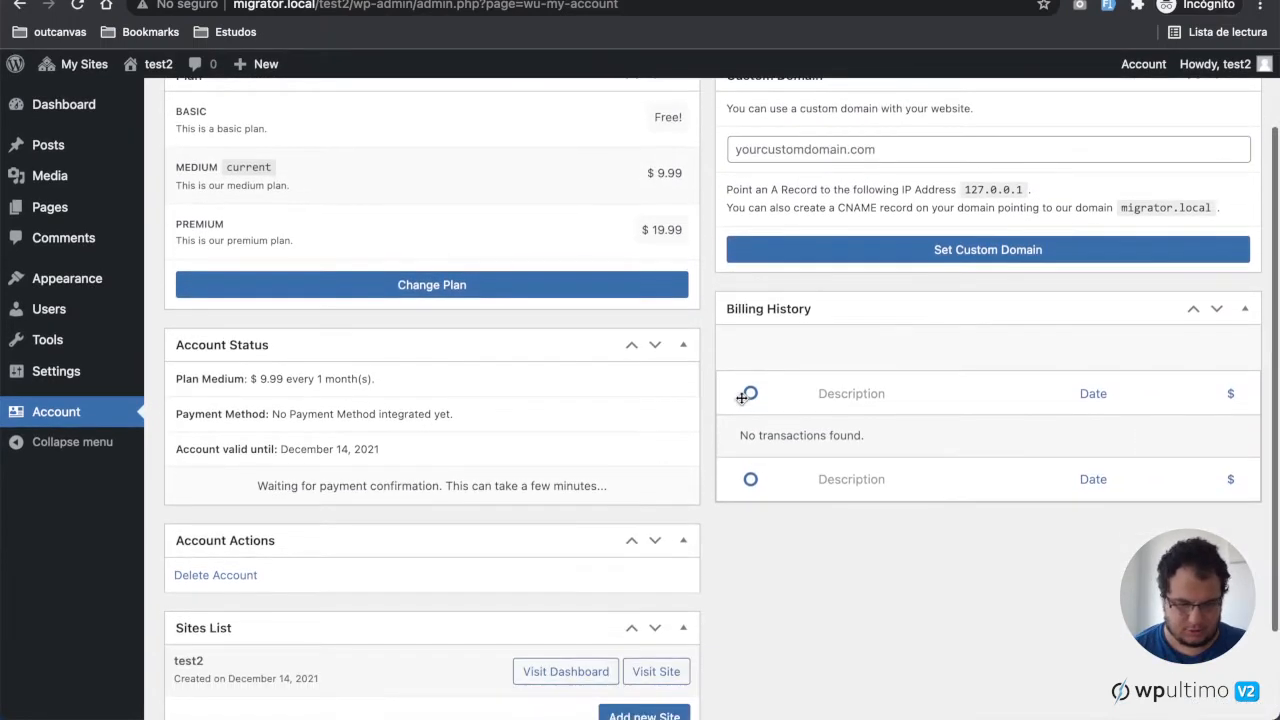
pyautogui.scroll(2, 740, 400)
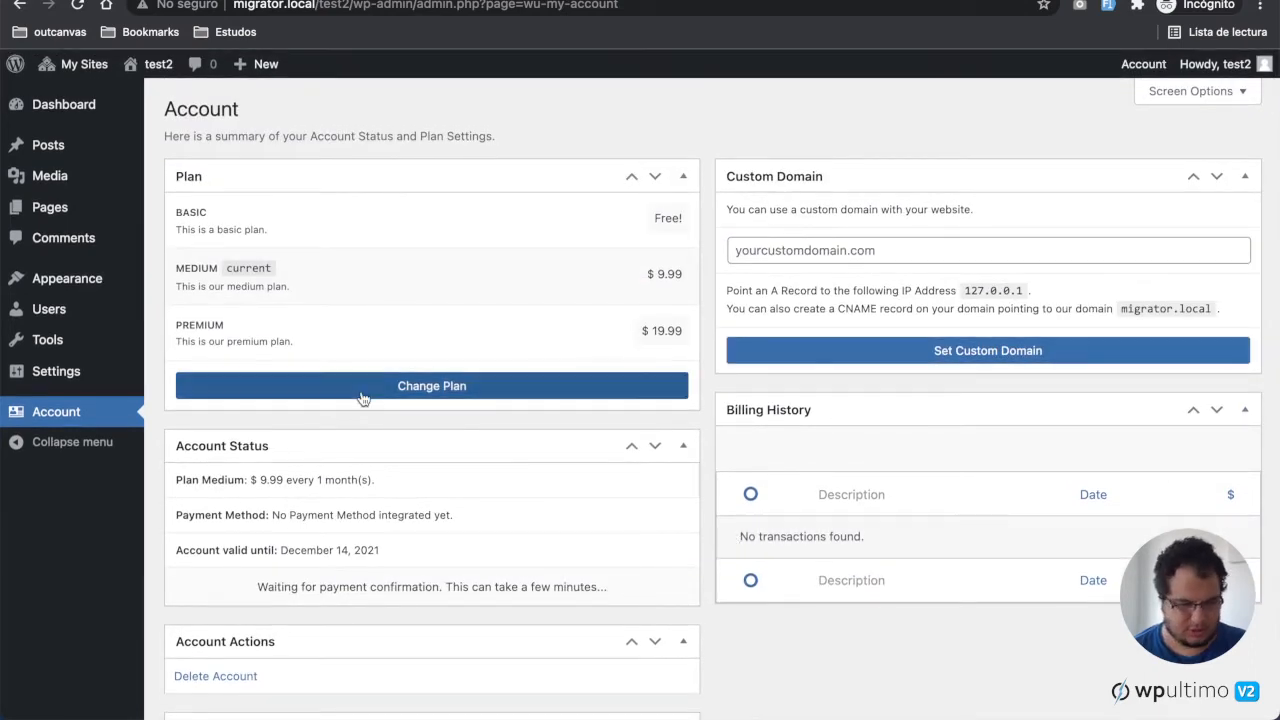
# Step: Set the site's custom domain to example.com and confirm the DNS warning
pyautogui.click(918, 249)
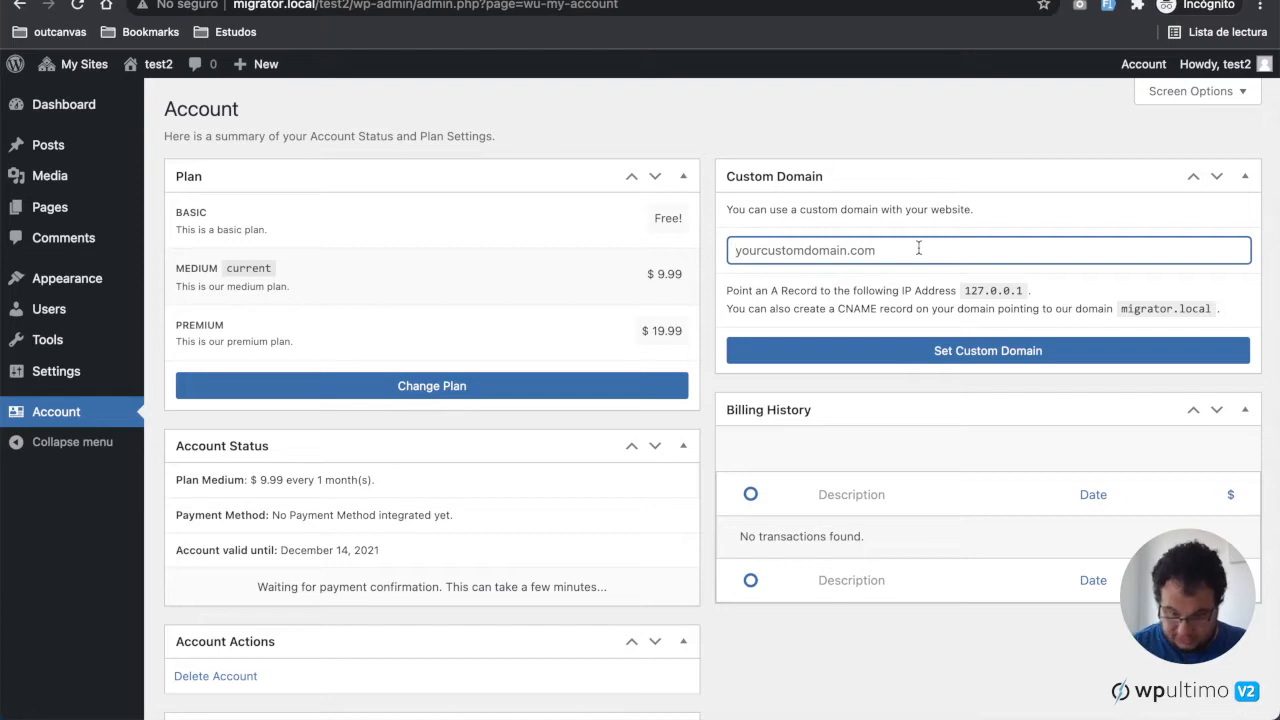
pyautogui.write('example.com')
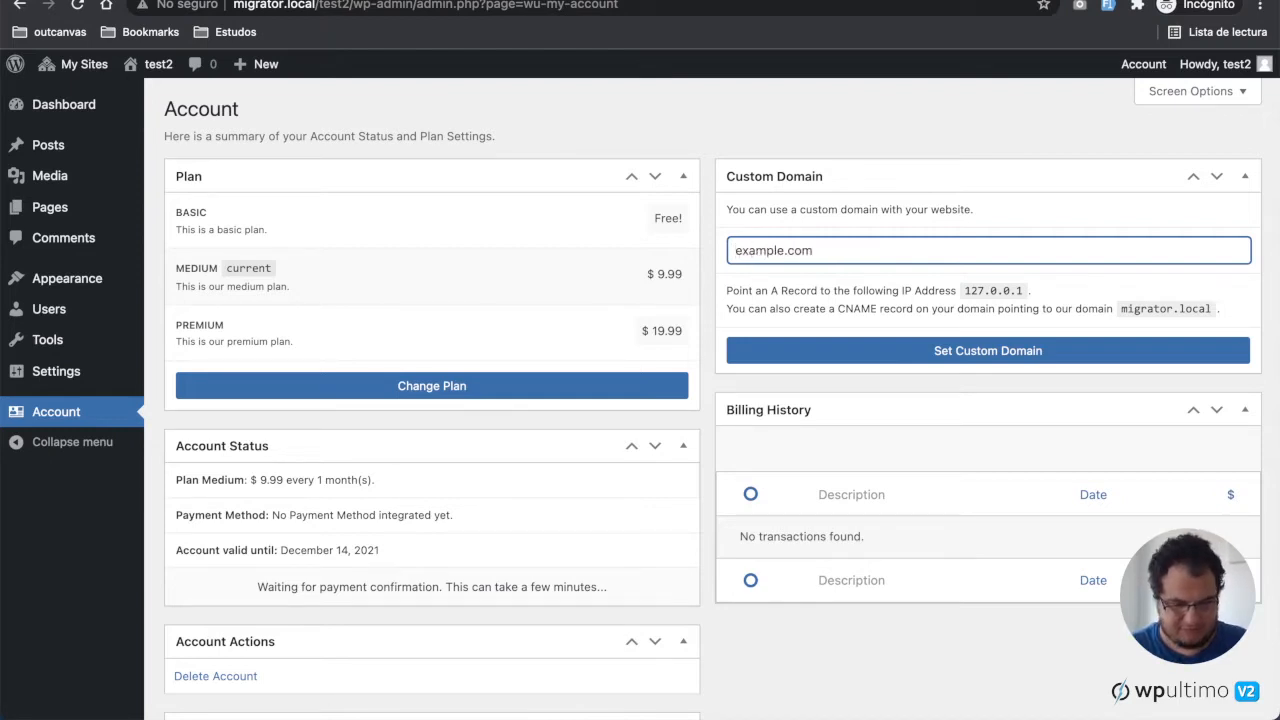
pyautogui.press('Return')
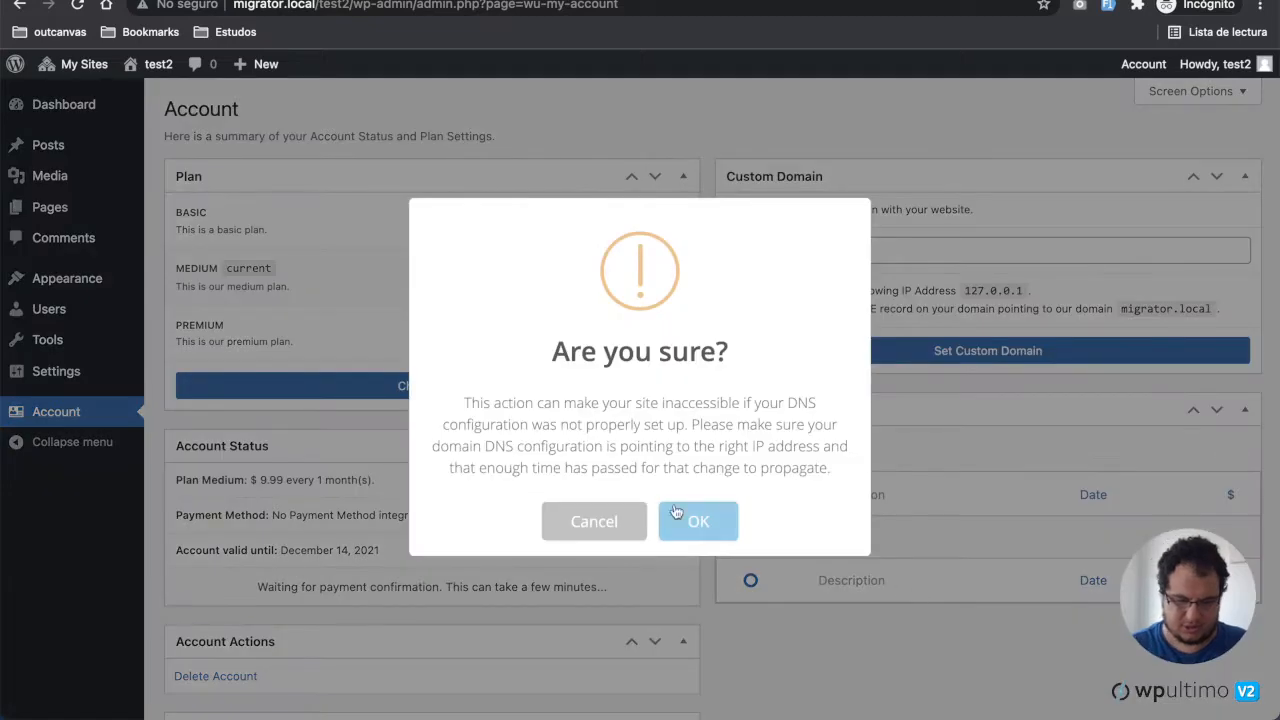
pyautogui.click(698, 521)
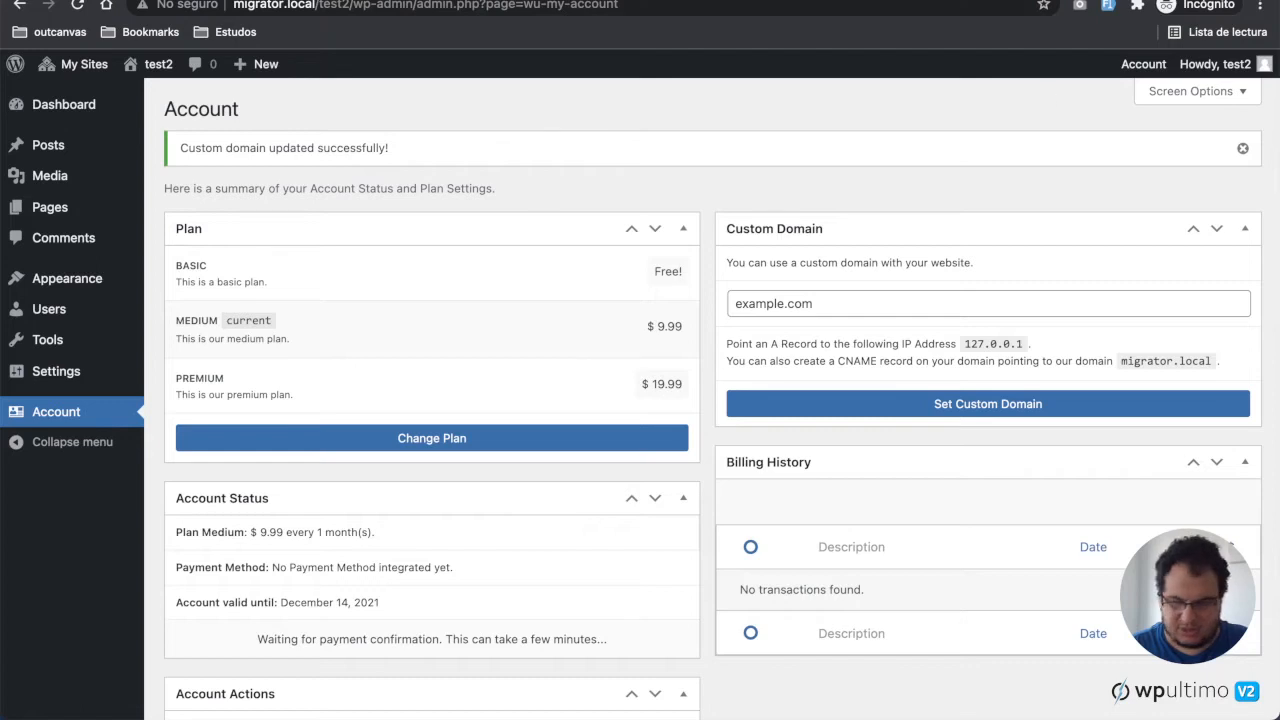
# Step: Log out of the test2 account
pyautogui.press('super+Tab')
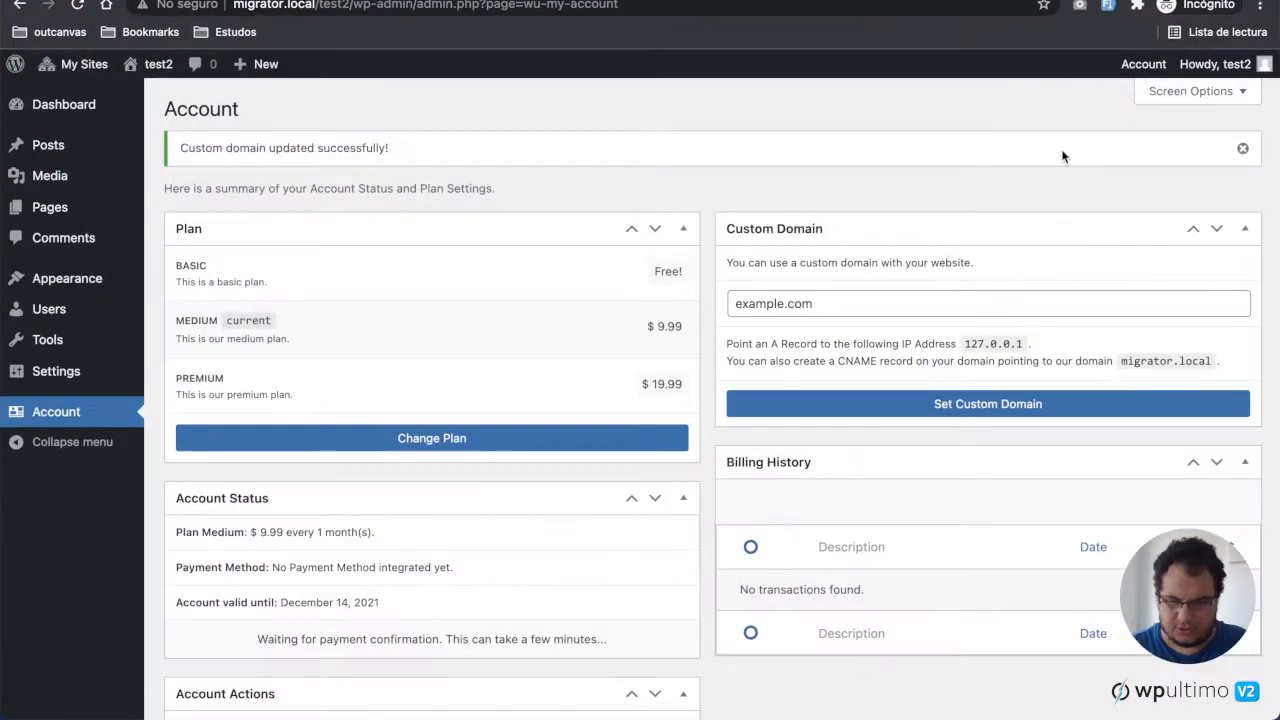
pyautogui.moveTo(1215, 64)
pyautogui.click(1150, 154)
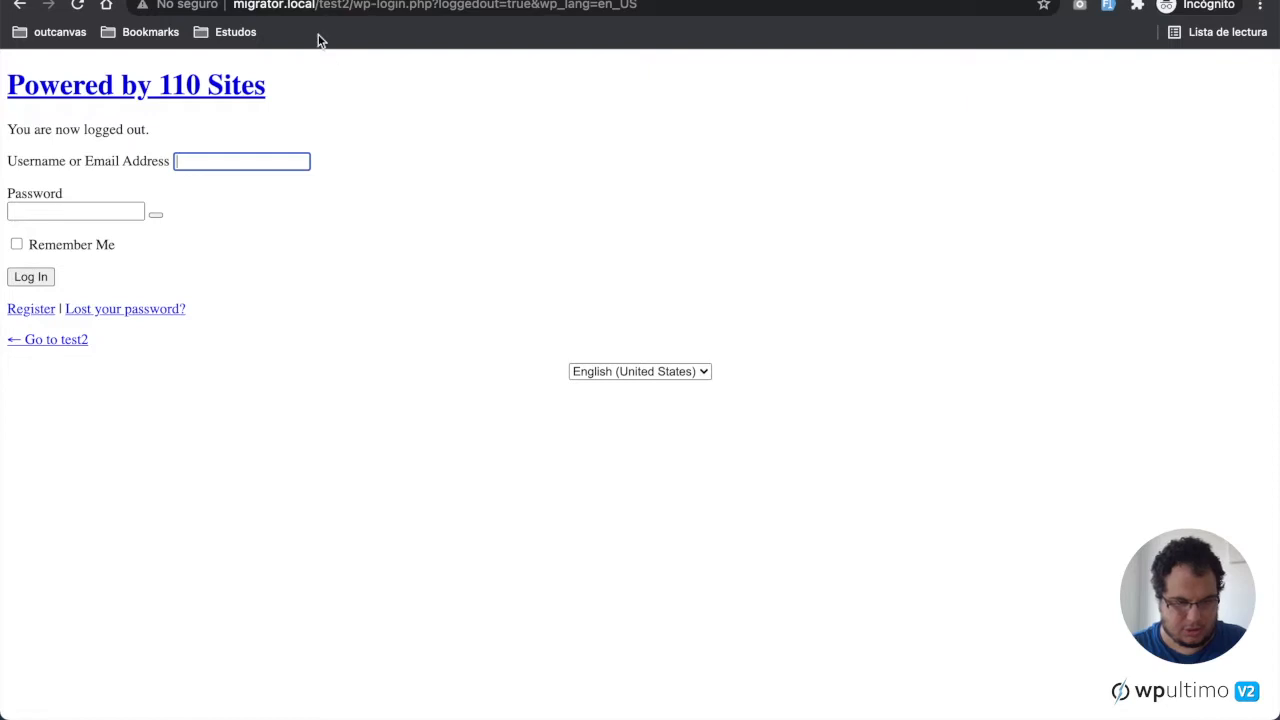
# Step: Go to the network's main site homepage at migrator.local
pyautogui.click(285, 6)
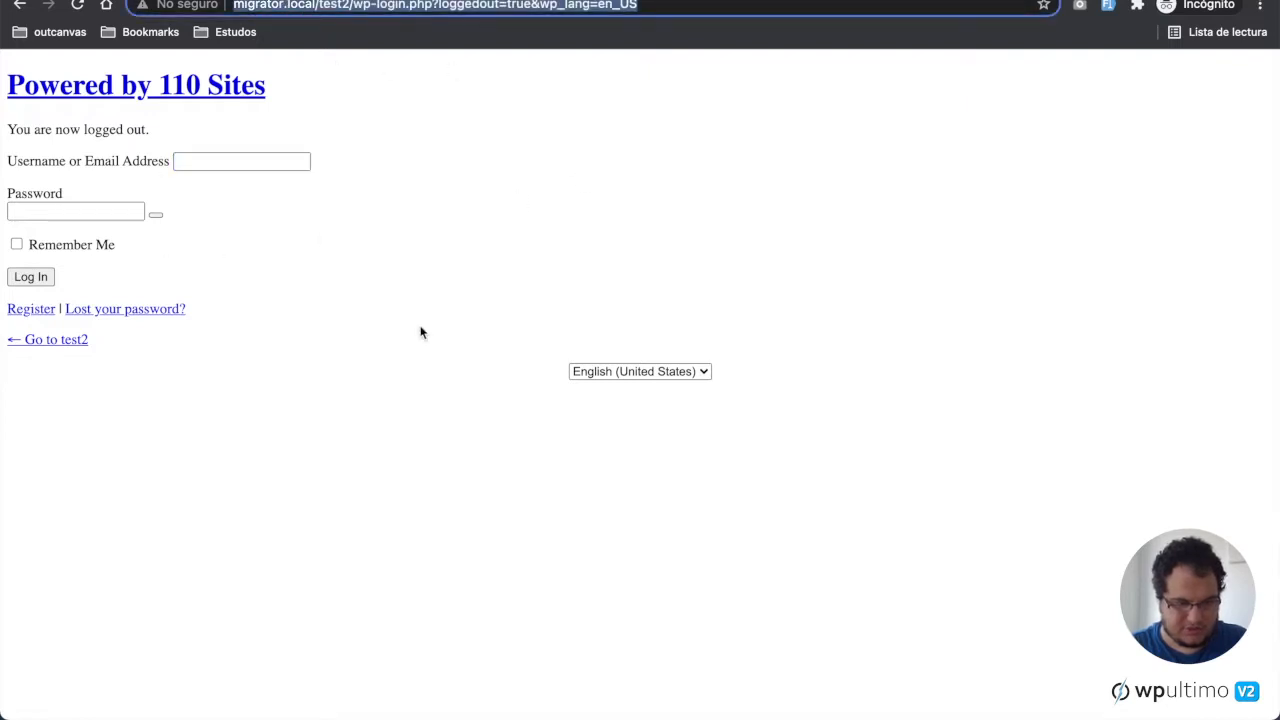
pyautogui.click(424, 6)
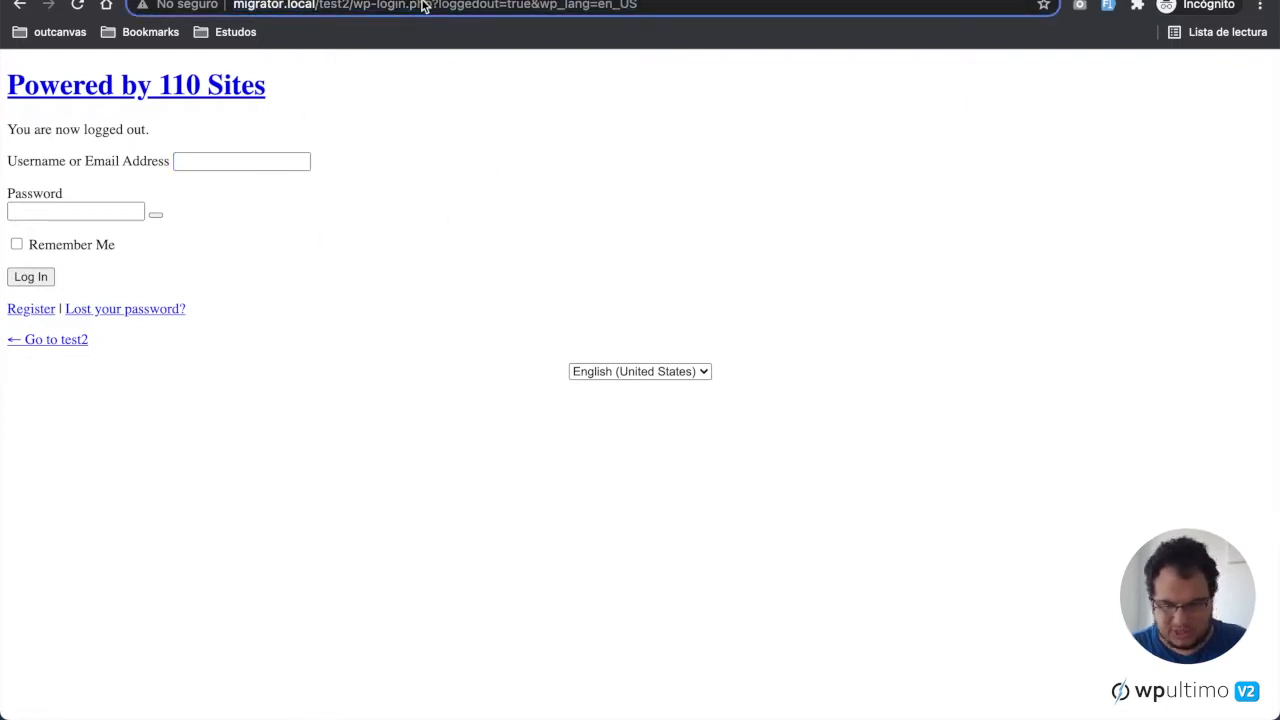
pyautogui.moveTo(315, 6); pyautogui.dragTo(829, 4)
pyautogui.write('t')
pyautogui.press('BackSpace')
pyautogui.press('Return')
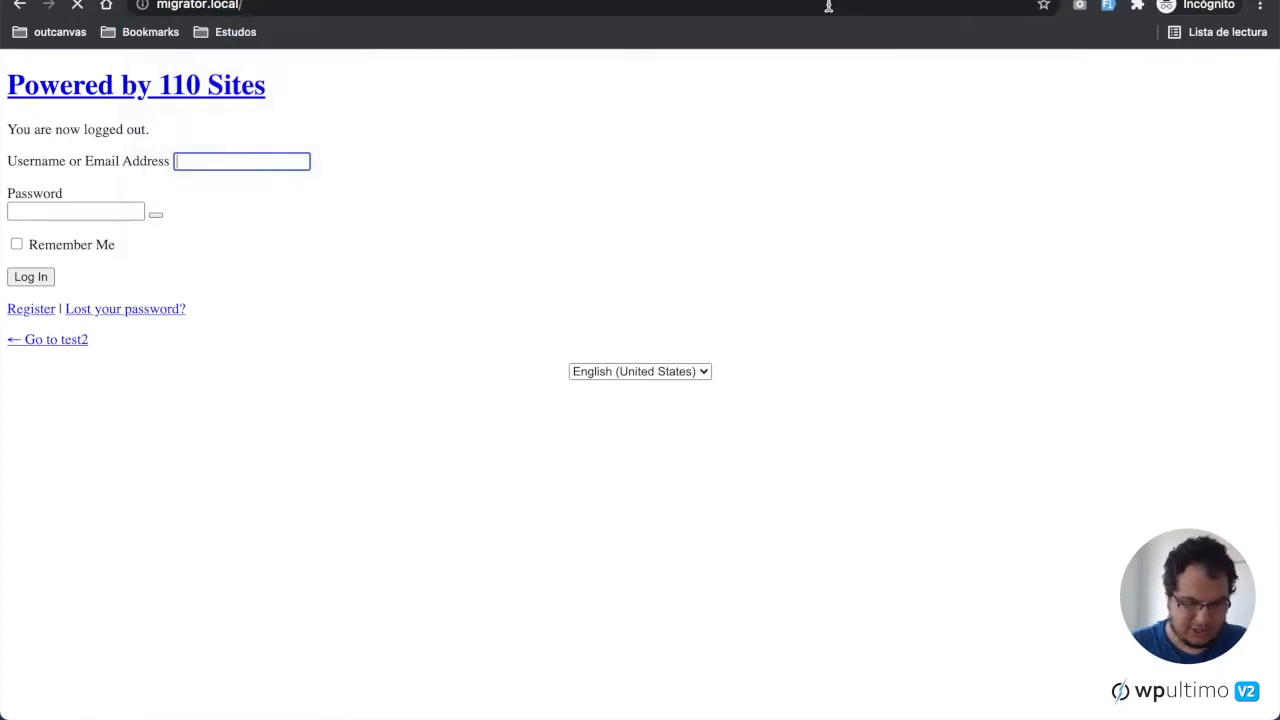
# Step: Open the migrator.local/wp-admin login page
pyautogui.scroll(-2, 1137, 474)
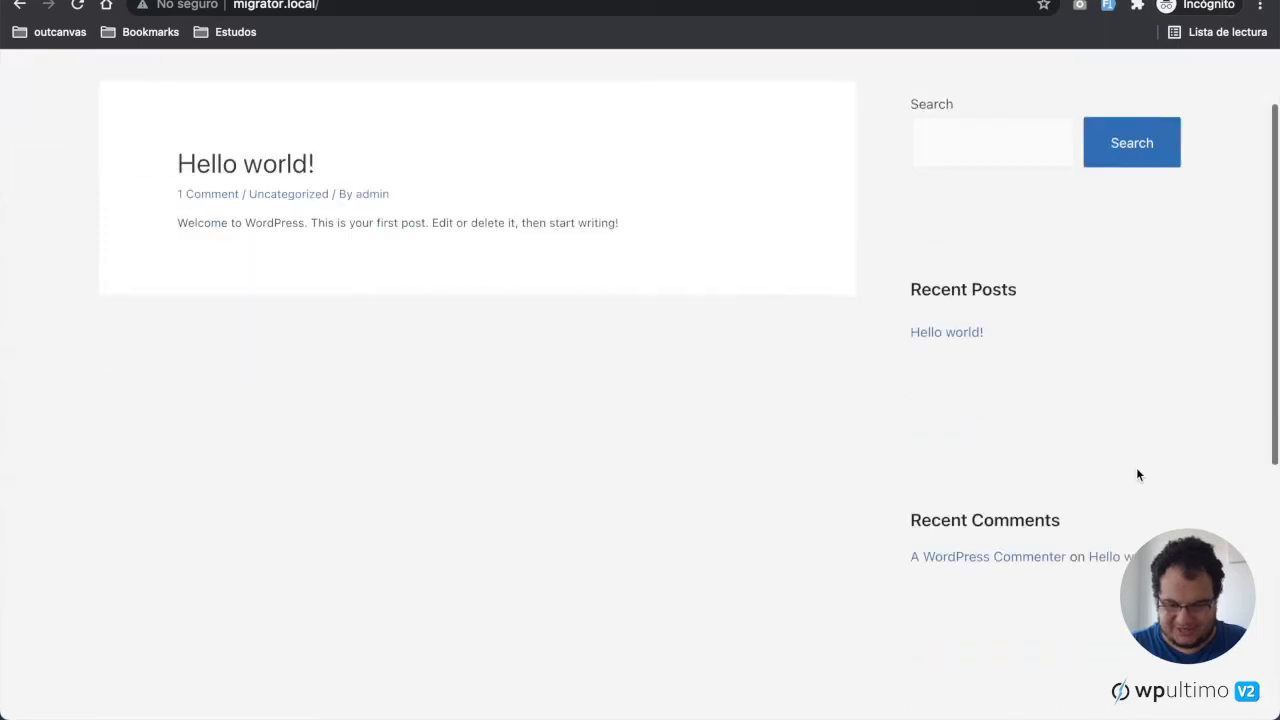
pyautogui.scroll(2, 1100, 446)
pyautogui.click(416, 10)
pyautogui.click(454, 6)
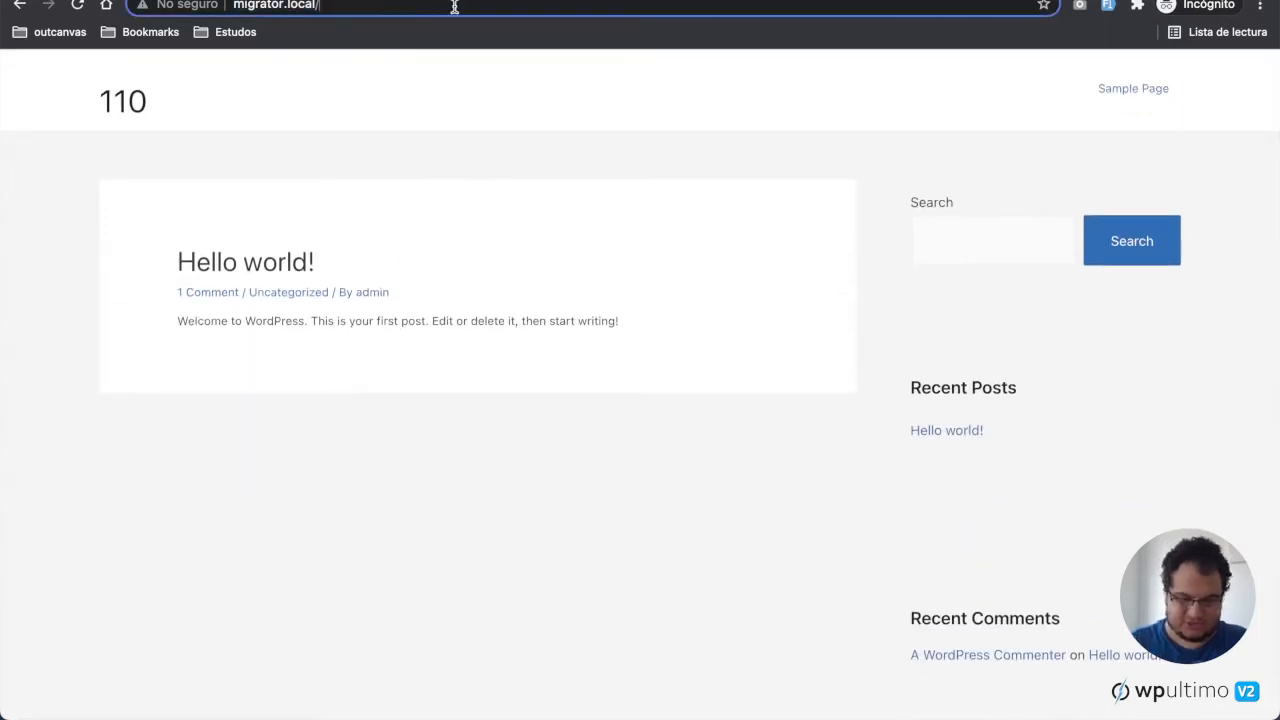
pyautogui.write('wp-admin')
pyautogui.press('Return')
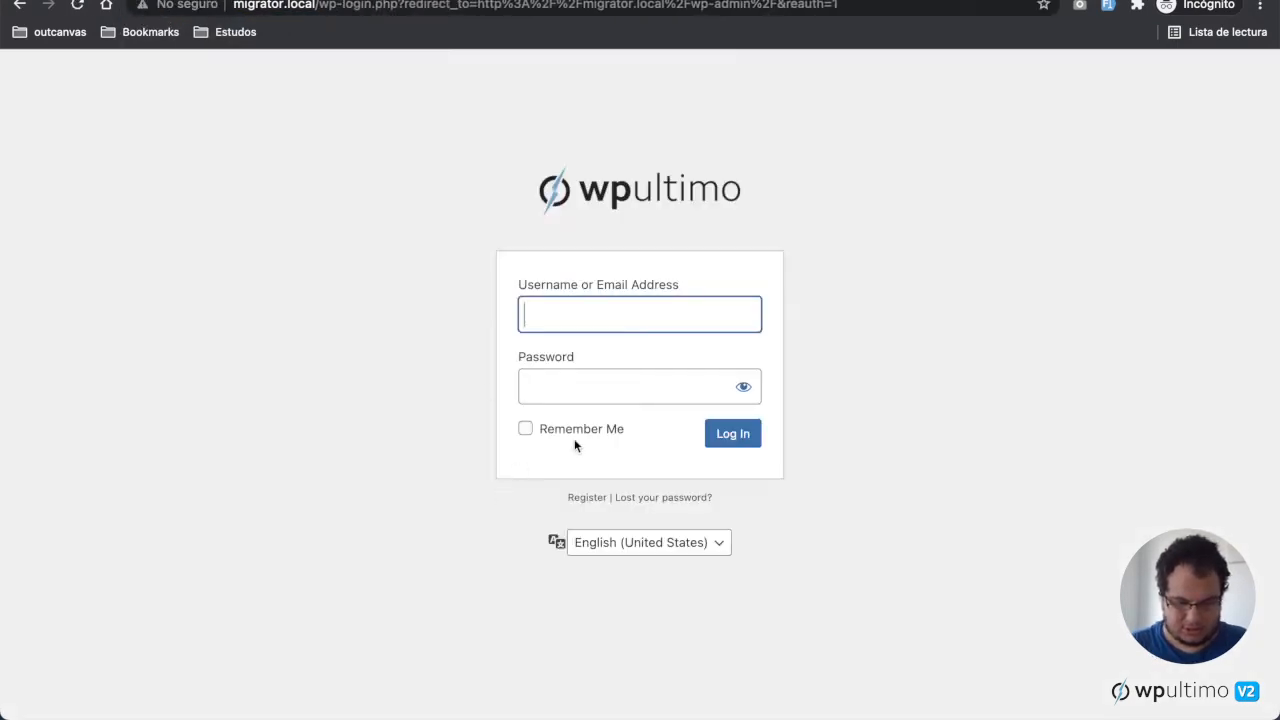
# Step: Start registration from the login page and select the Medium plan
pyautogui.click(587, 499)
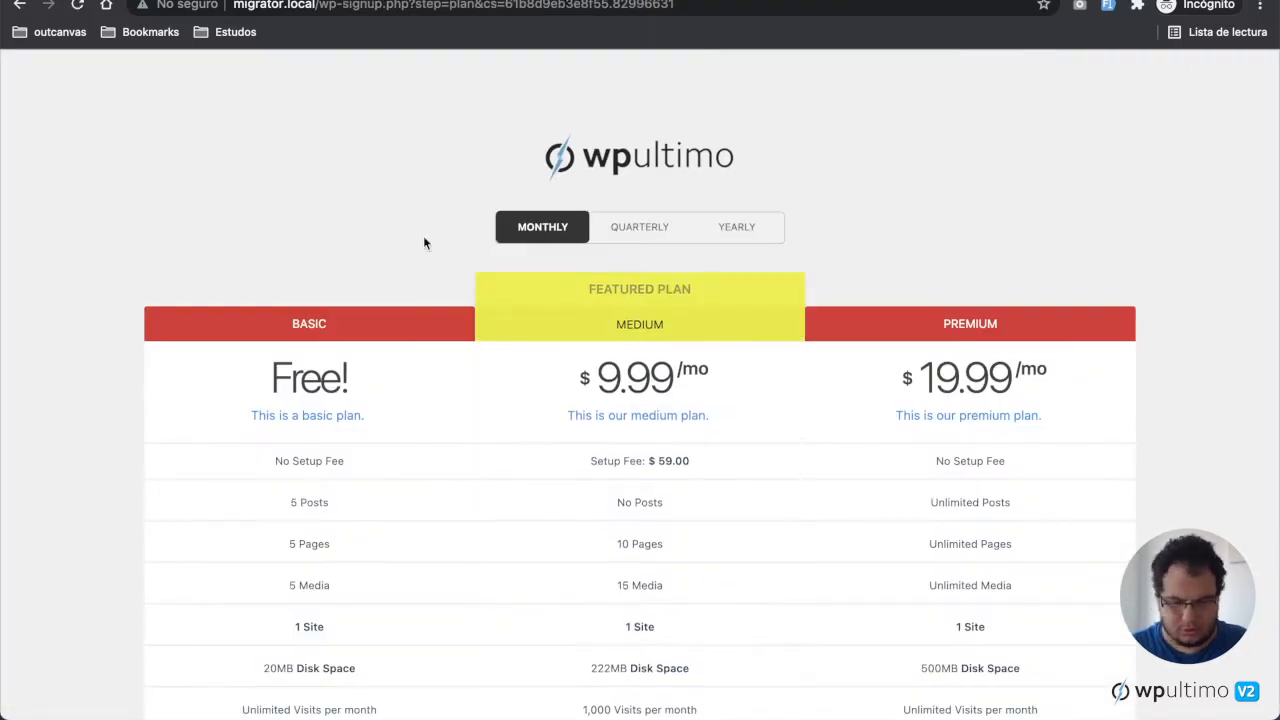
pyautogui.scroll(-3, 423, 240)
pyautogui.click(637, 598)
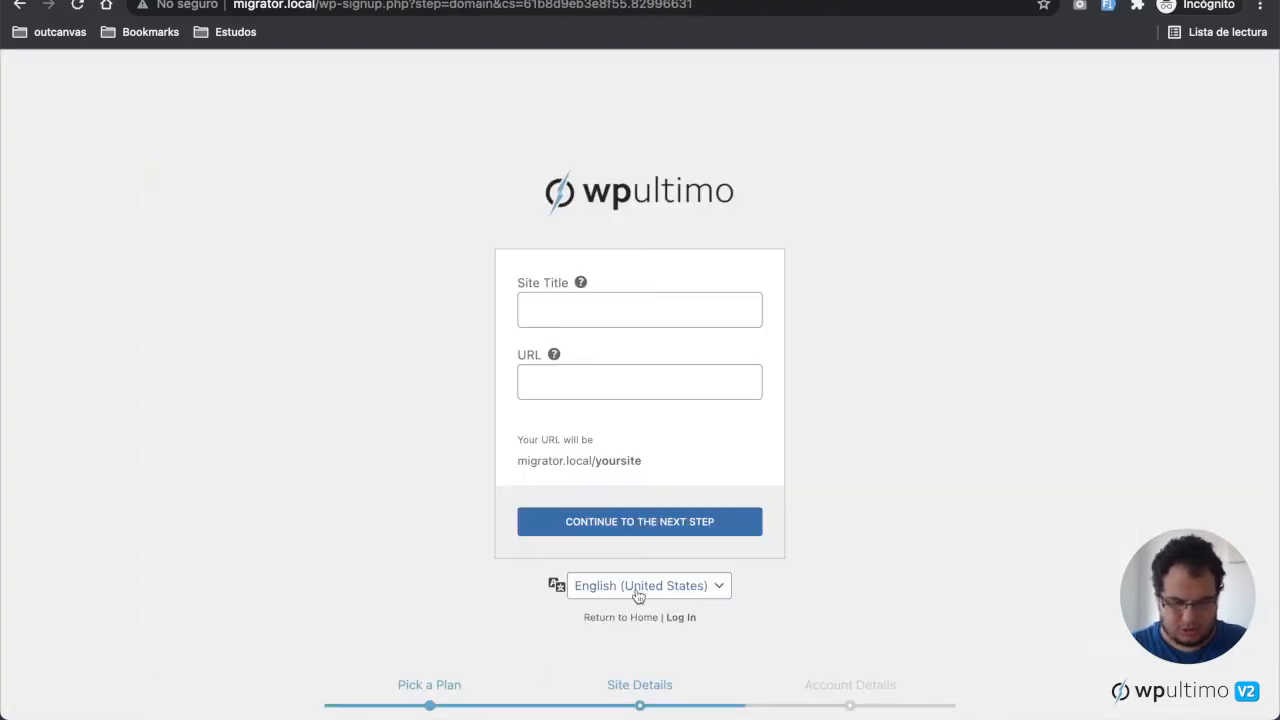
# Step: Enter test3 as the site title and URL, then continue to the next step
pyautogui.click(669, 303)
pyautogui.write('test2')
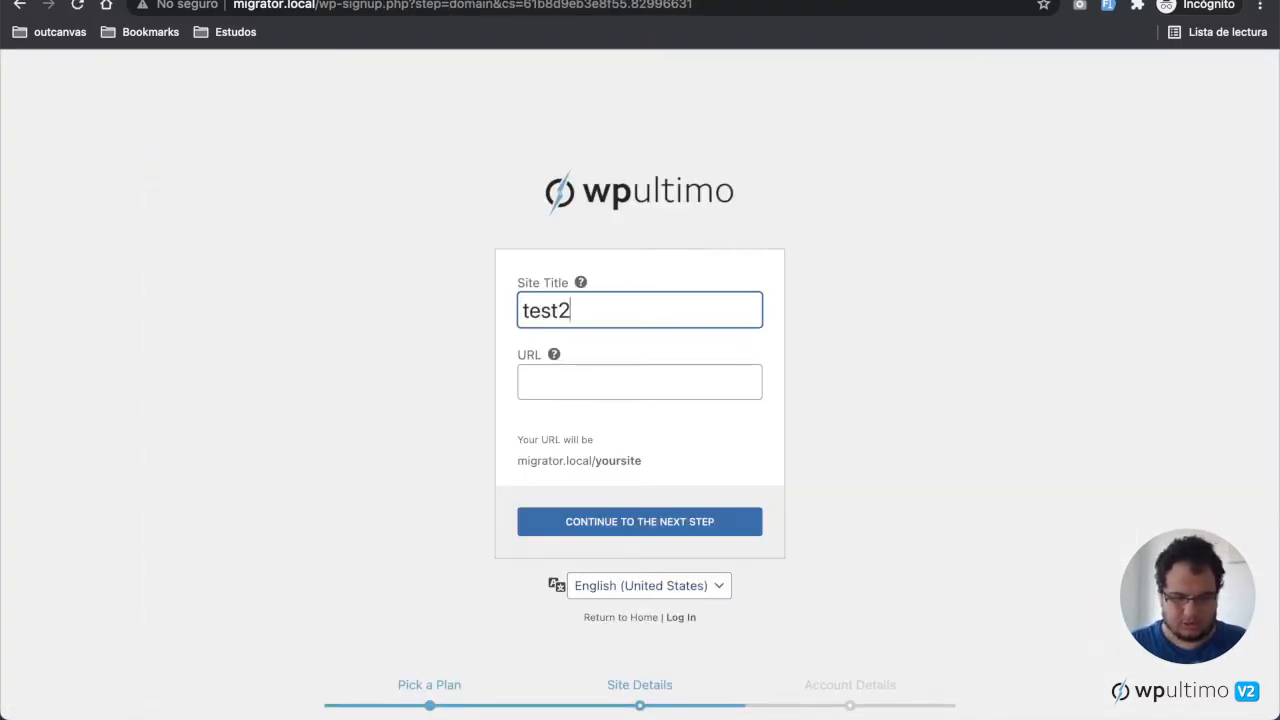
pyautogui.press('BackSpace')
pyautogui.write('3')
pyautogui.click(654, 380)
pyautogui.write('test')
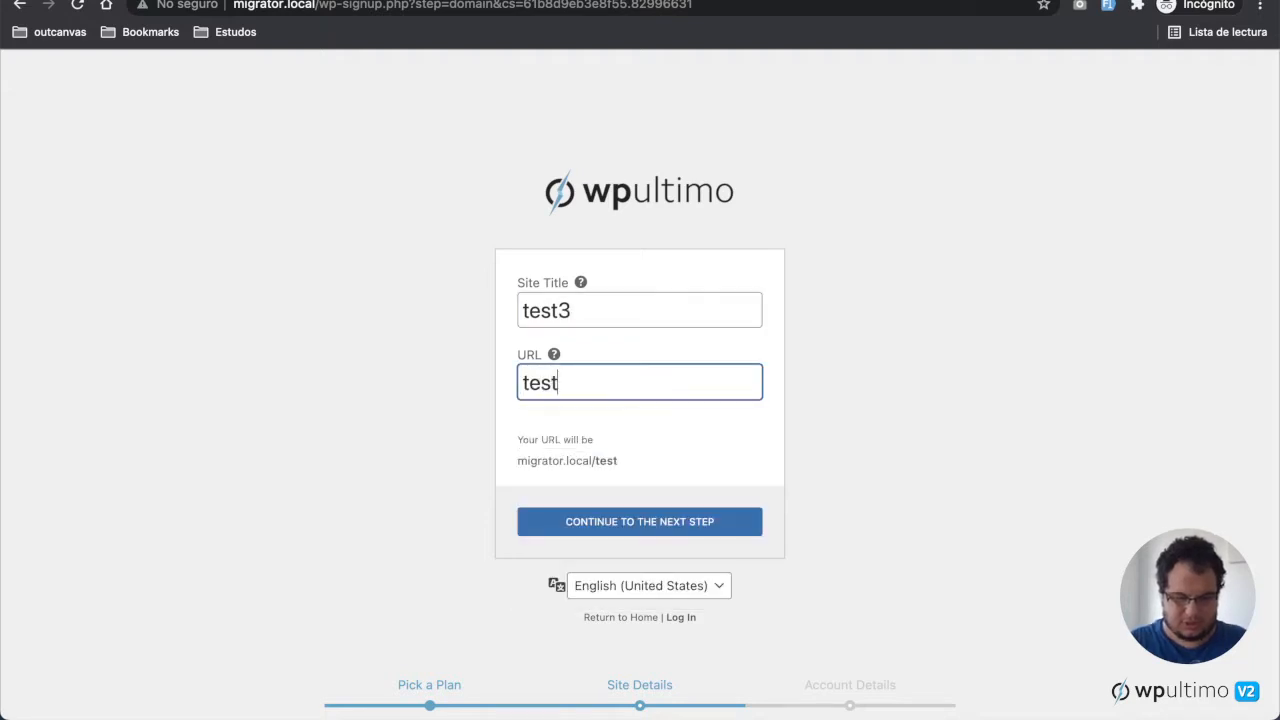
pyautogui.write('3')
pyautogui.click(706, 527)
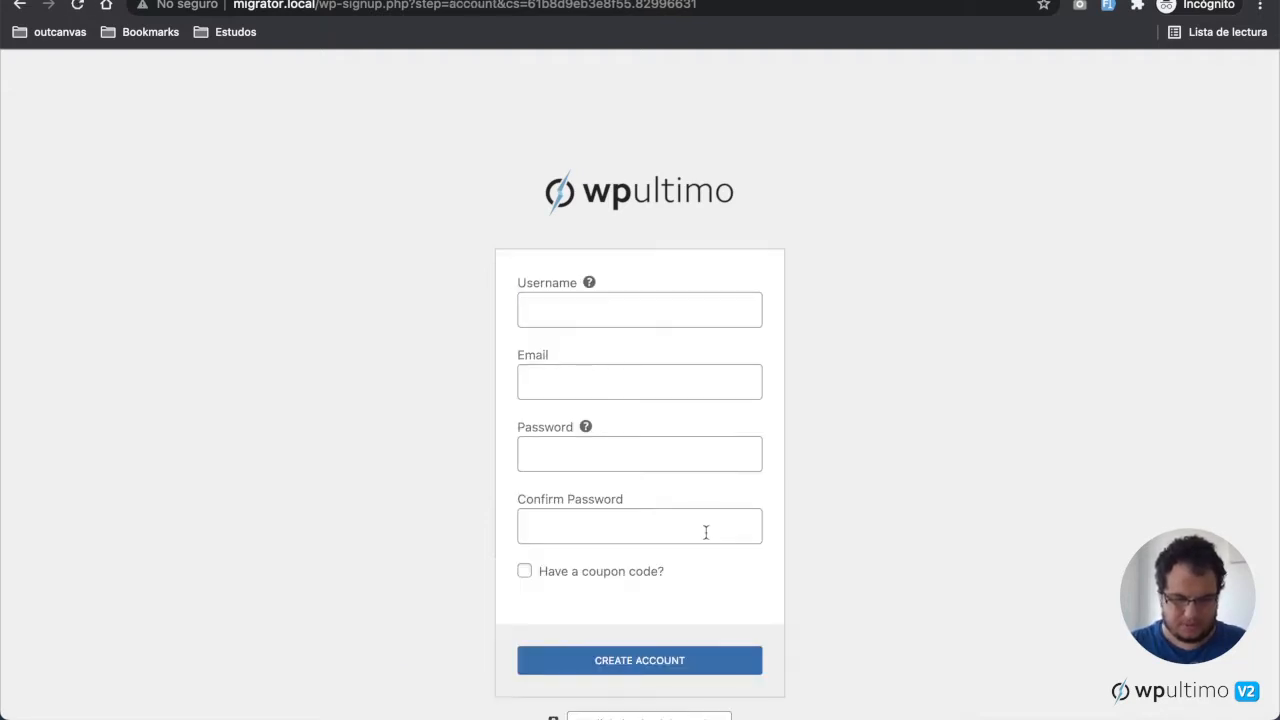
# Step: Create the account with username test3, the user's e-mail address, and the account password entered twice
pyautogui.click(682, 312)
pyautogui.write('test3')
pyautogui.press('Tab')
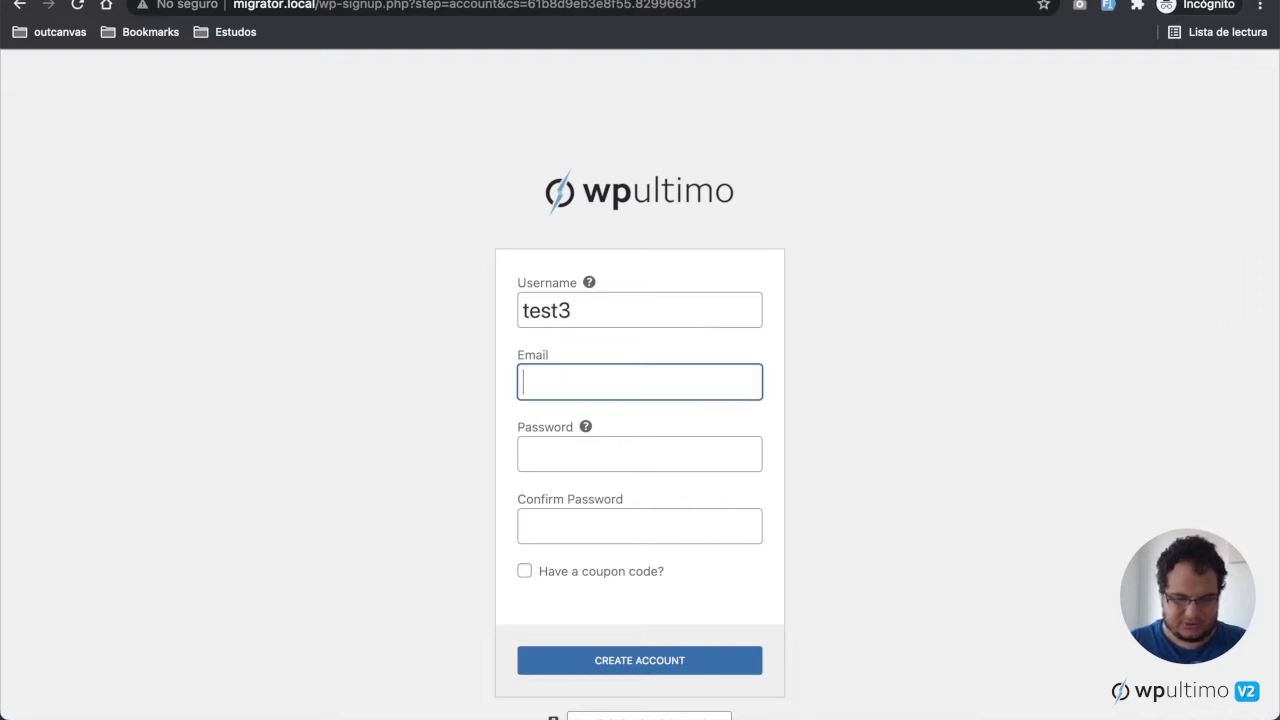
pyautogui.write('test3')
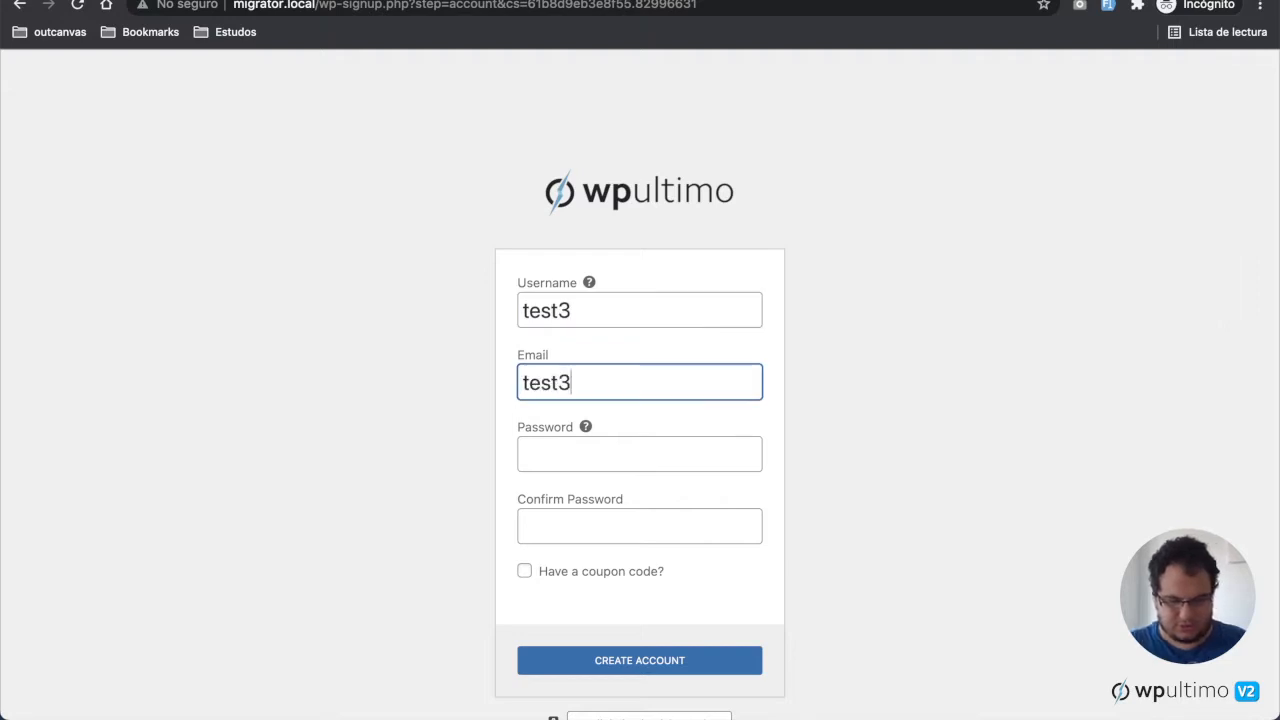
pyautogui.write('@test.dev')
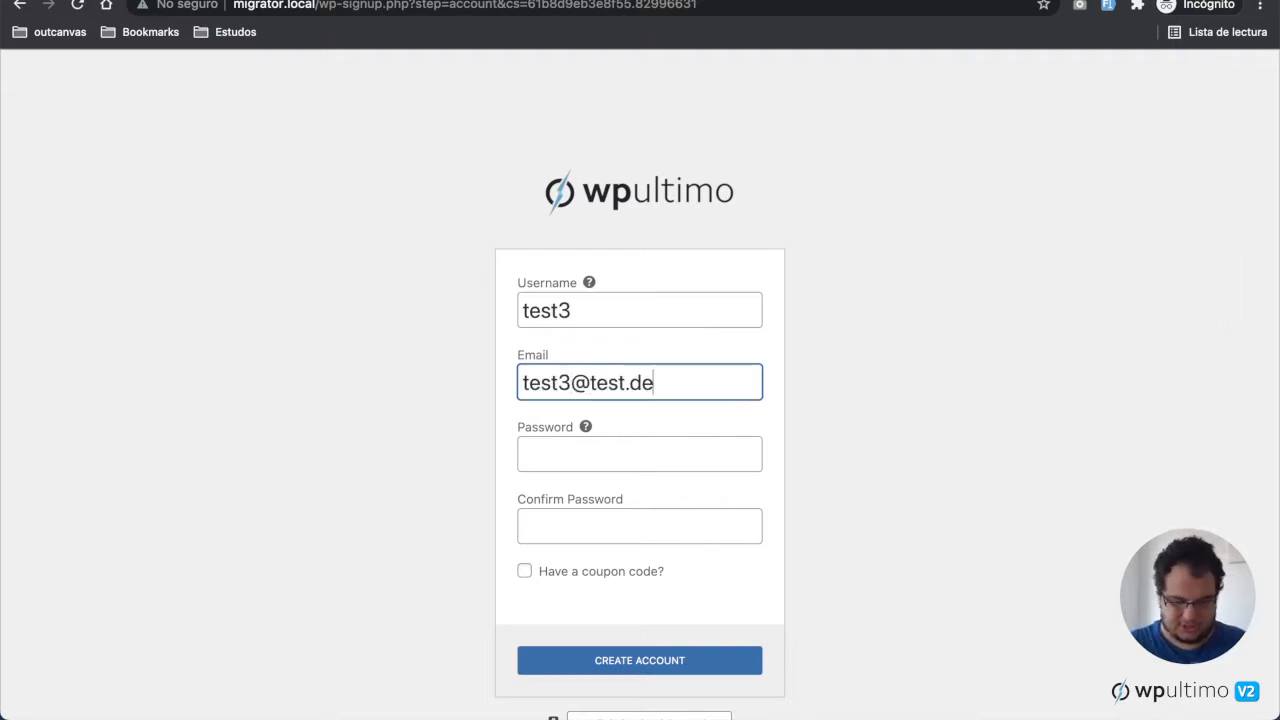
pyautogui.press('Tab')
pyautogui.write('123456')
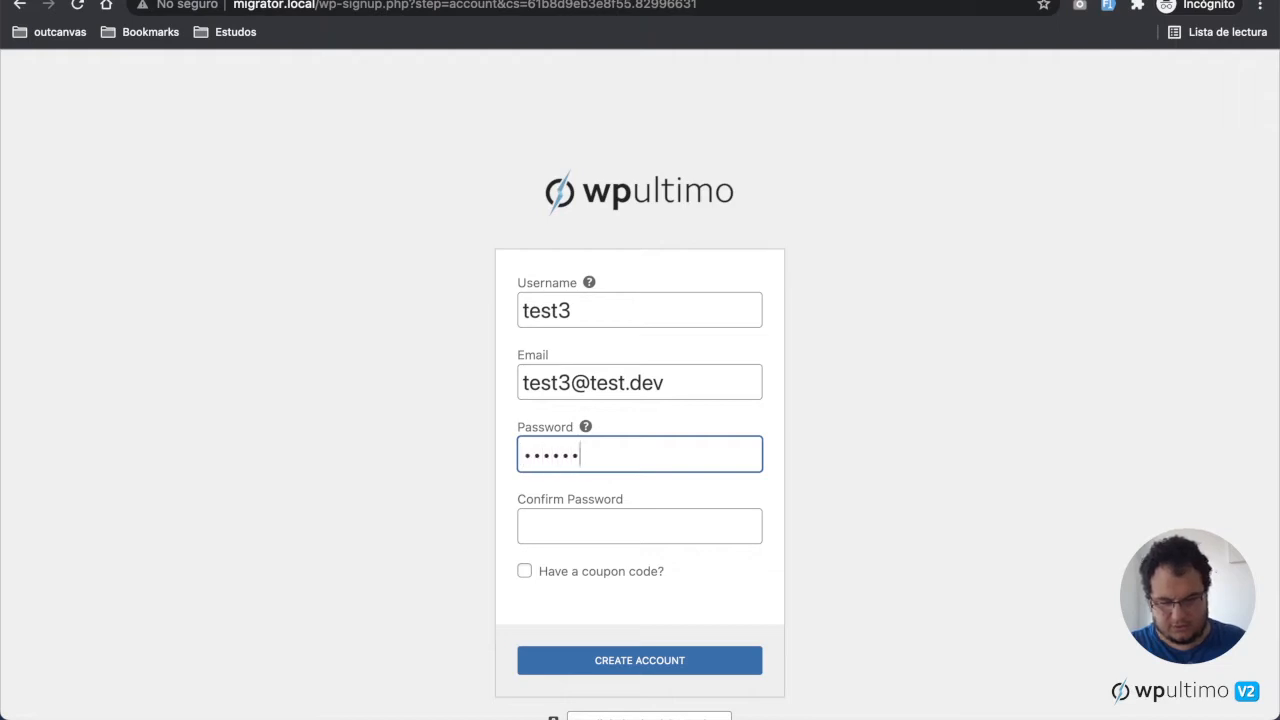
pyautogui.press('Tab')
pyautogui.write('123456')
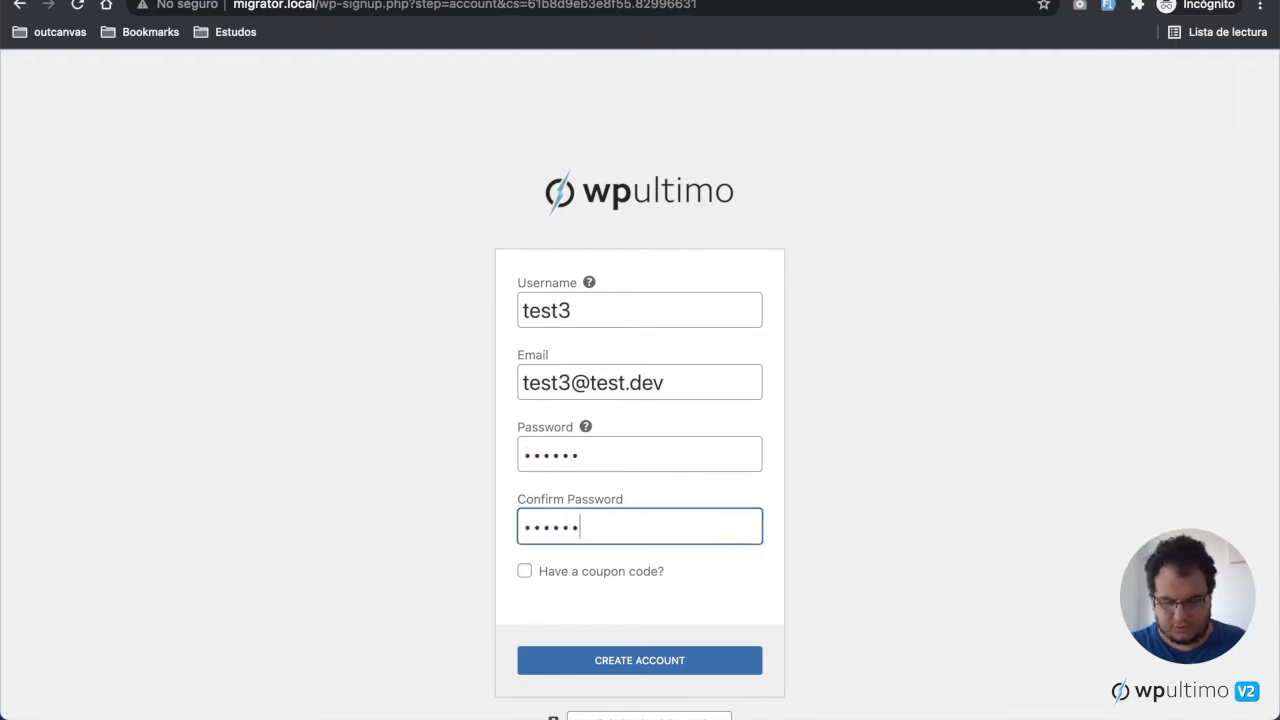
pyautogui.press('Return')
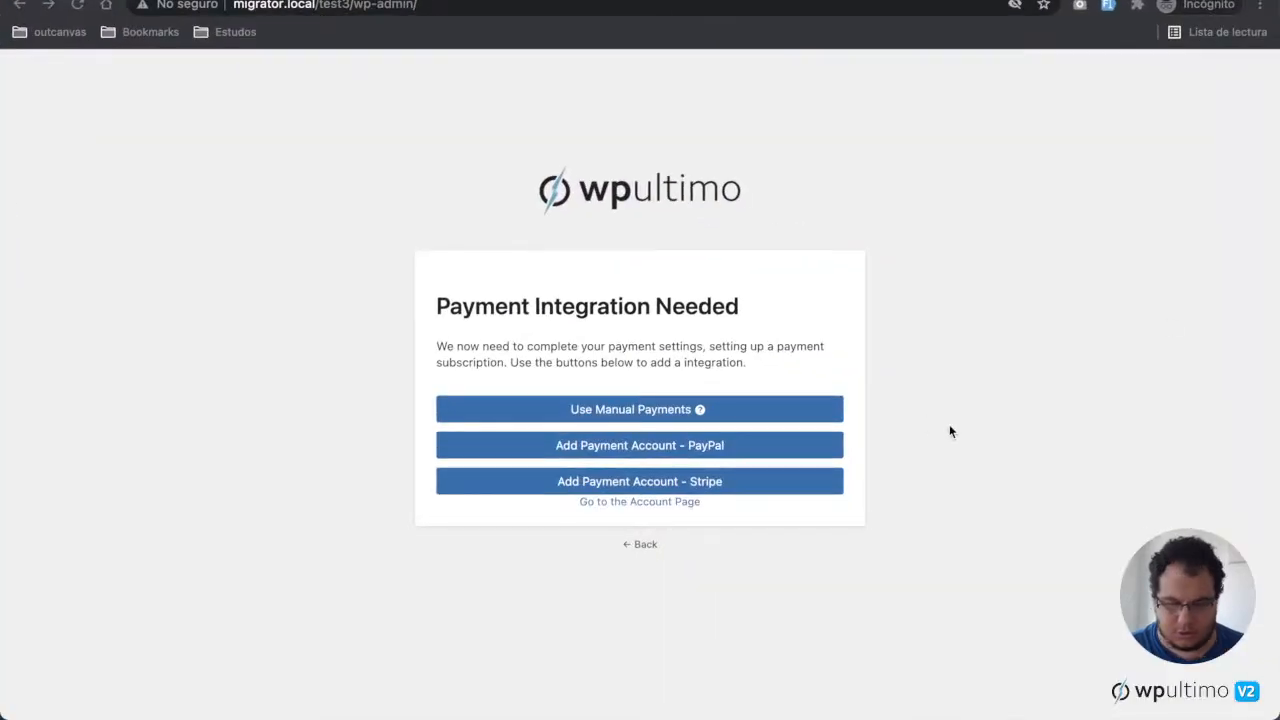
# Step: Add a Stripe payment account and enter the card number, expiry date and CVC
pyautogui.click(733, 489)
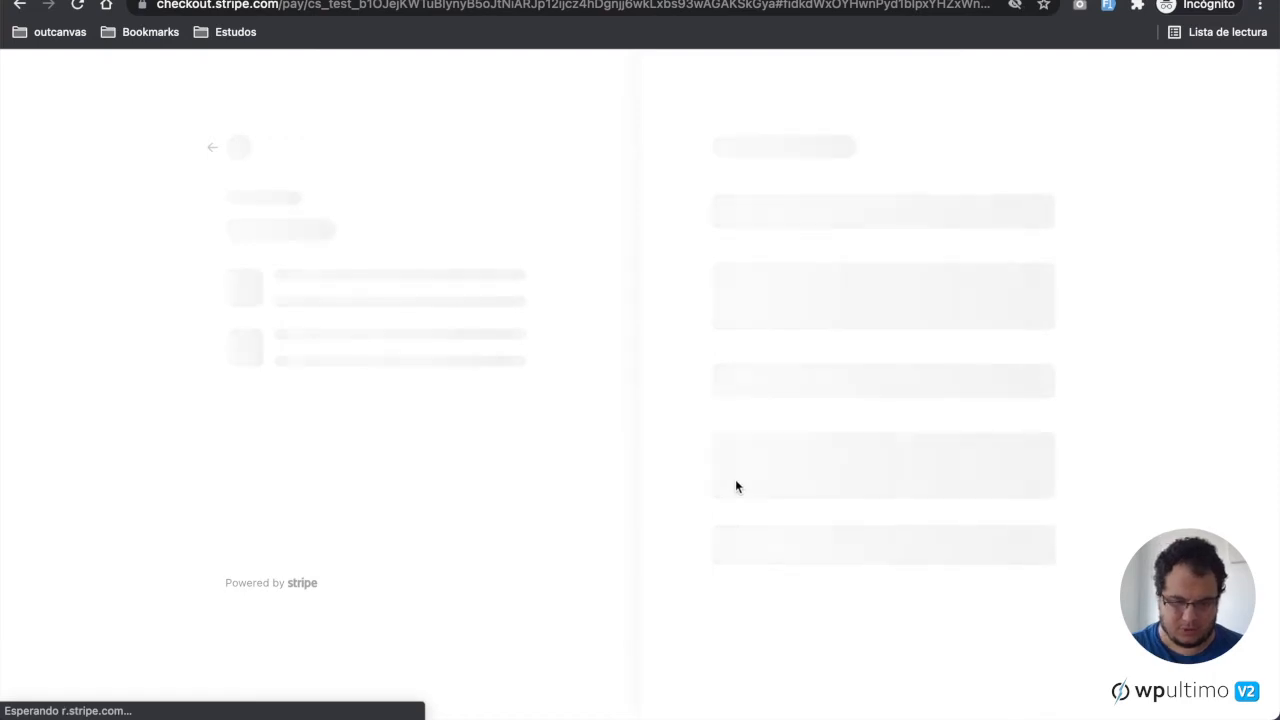
pyautogui.click(800, 225)
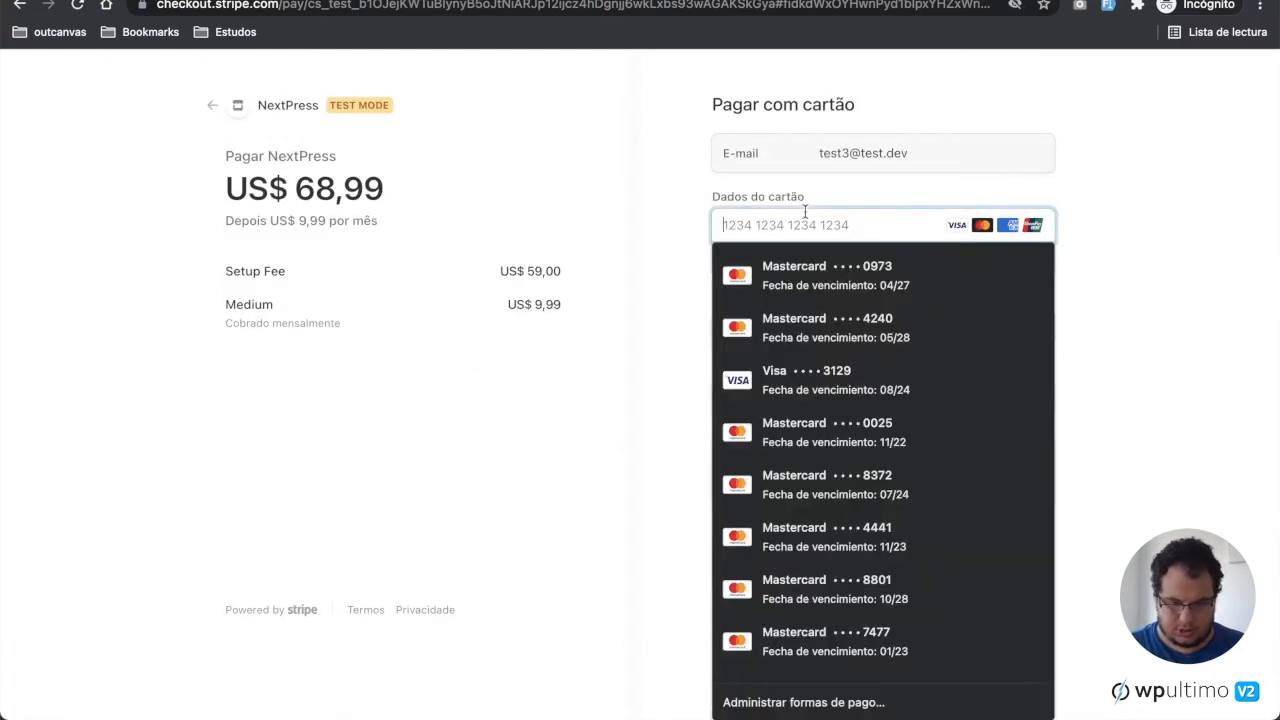
pyautogui.write('4242 4242 4242 4242')
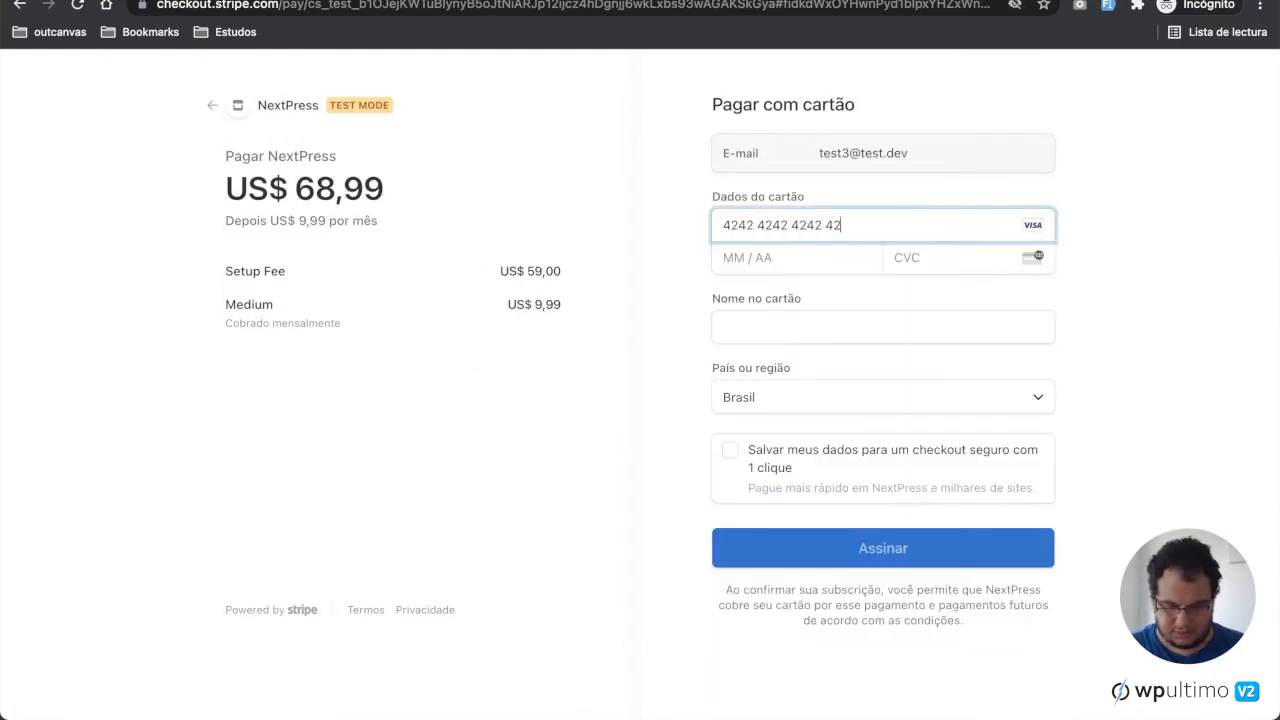
pyautogui.click(758, 258)
pyautogui.write('0424')
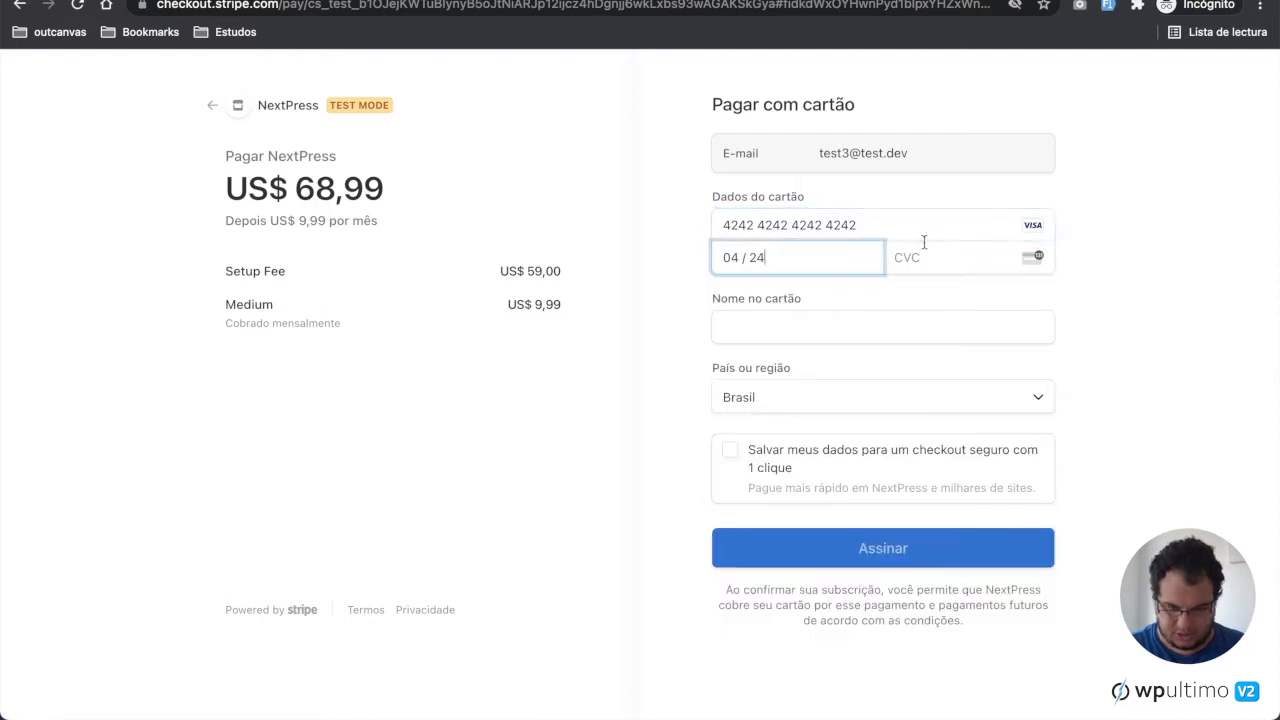
pyautogui.click(952, 256)
pyautogui.write('424')
# Step: Enter the cardholder's name and submit the subscription payment
pyautogui.click(790, 327)
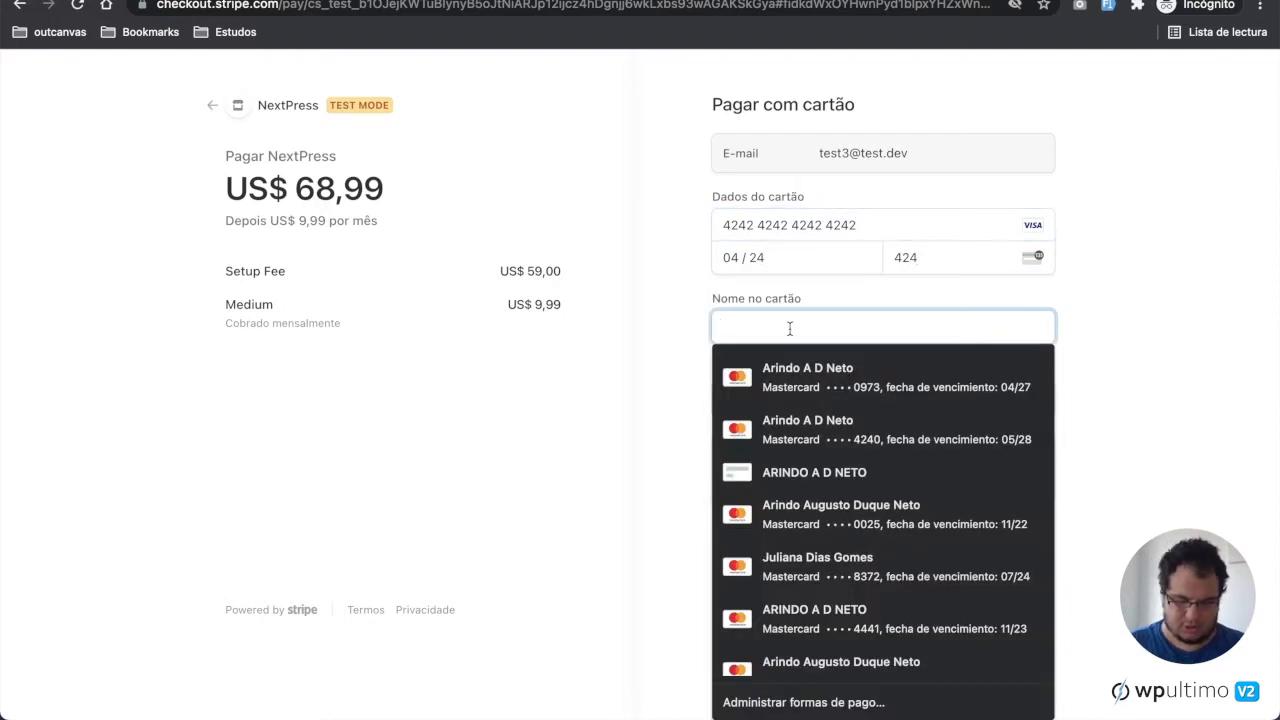
pyautogui.write('John Smith')
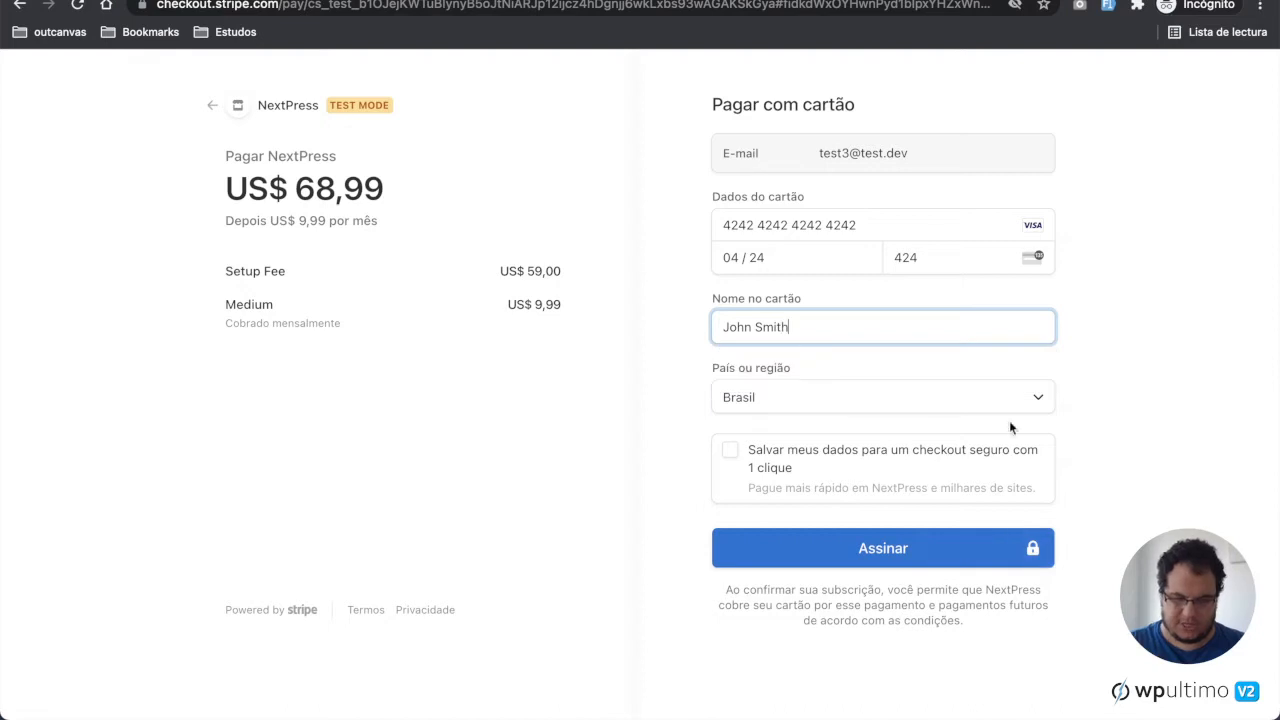
pyautogui.click(1122, 514)
pyautogui.click(977, 562)
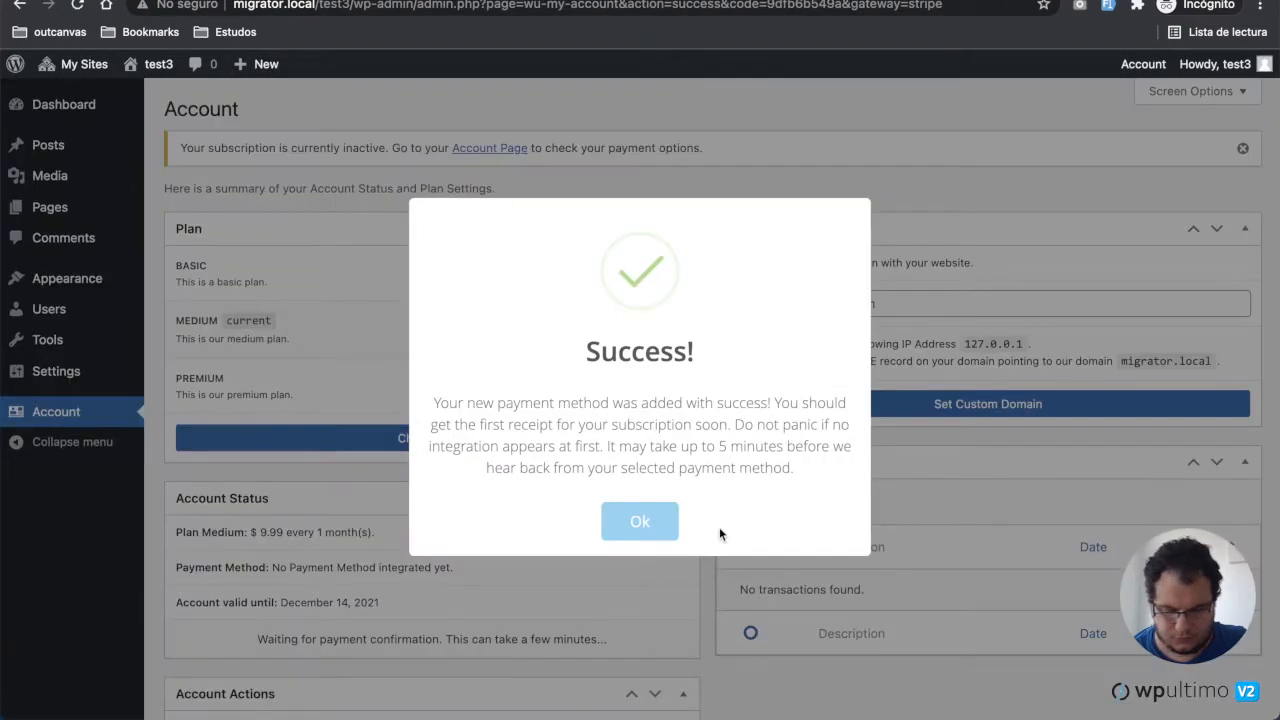
# Step: Dismiss the payment success message and log out of the test3 account
pyautogui.click(642, 525)
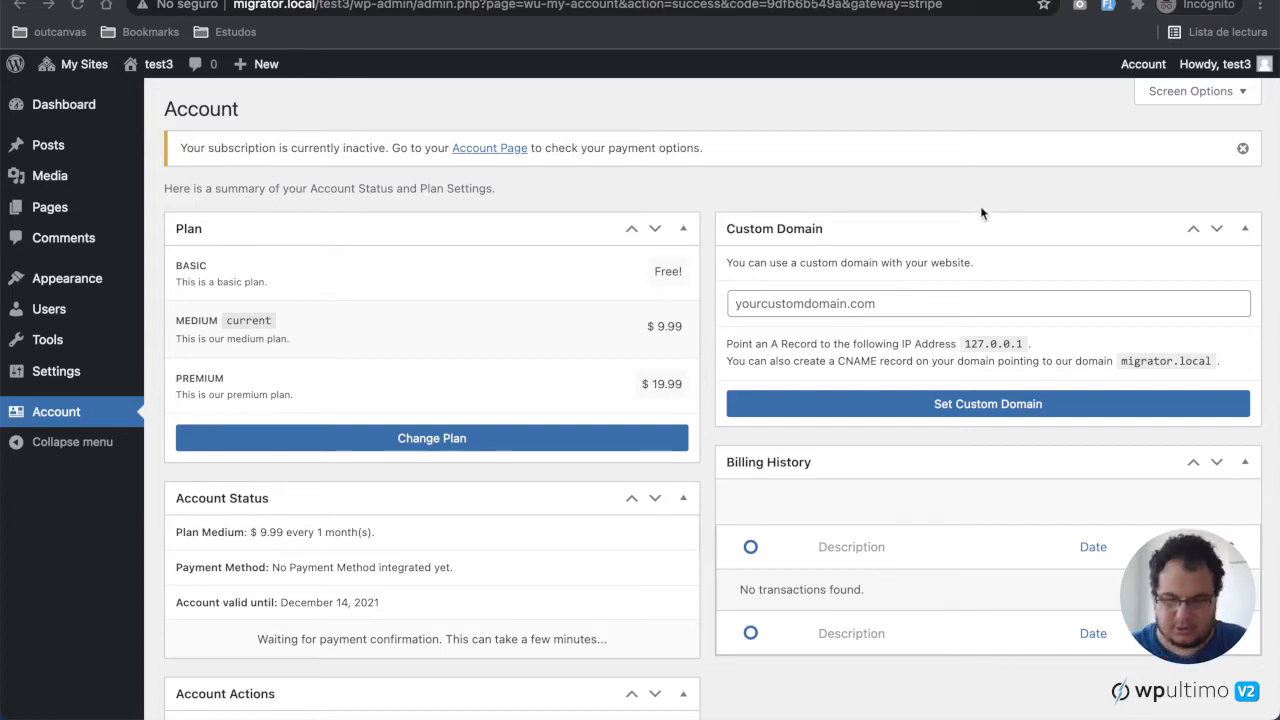
pyautogui.moveTo(1215, 64)
pyautogui.click(1165, 154)
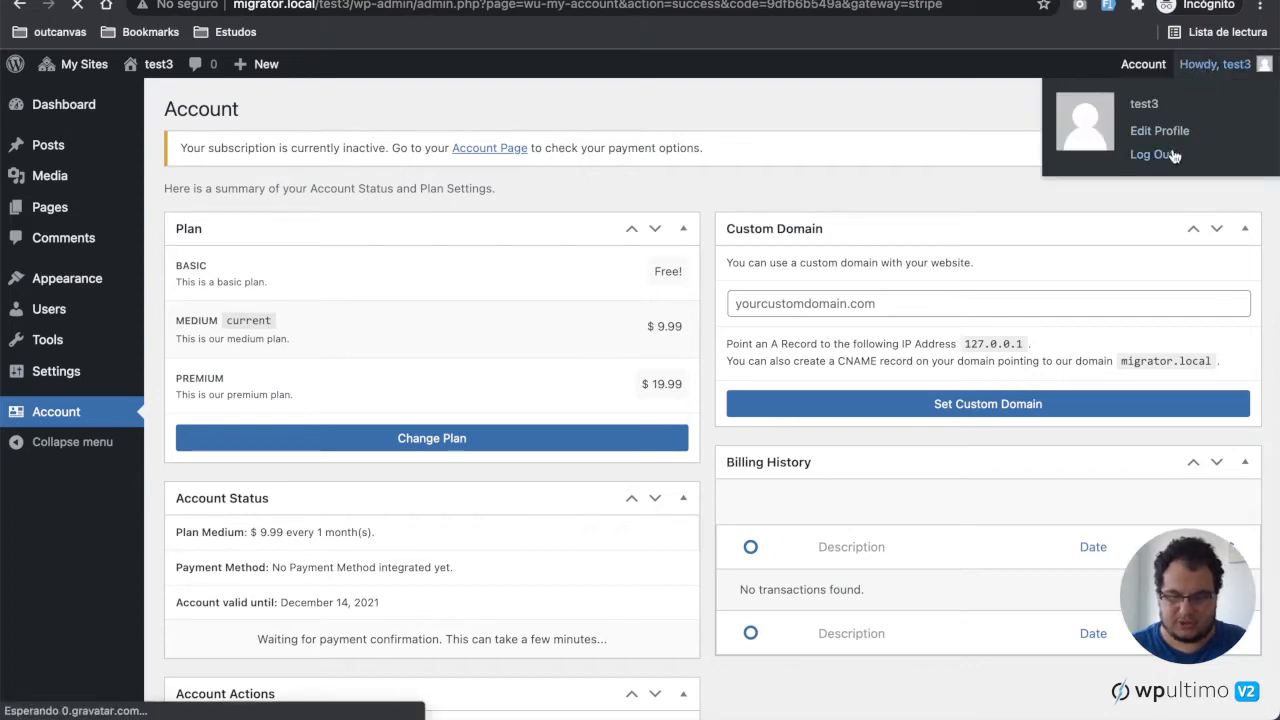
# Step: Open registration from the login page and select the Medium plan
pyautogui.click(587, 555)
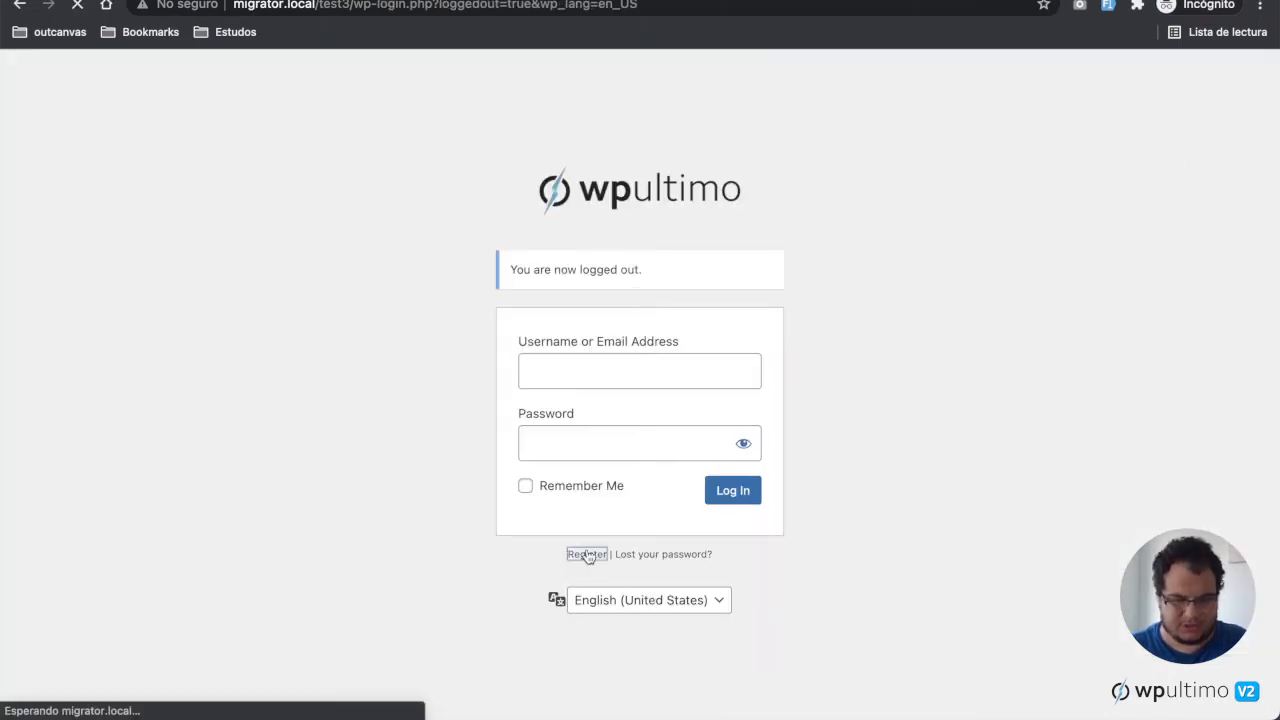
pyautogui.scroll(-3, 665, 620)
pyautogui.click(665, 620)
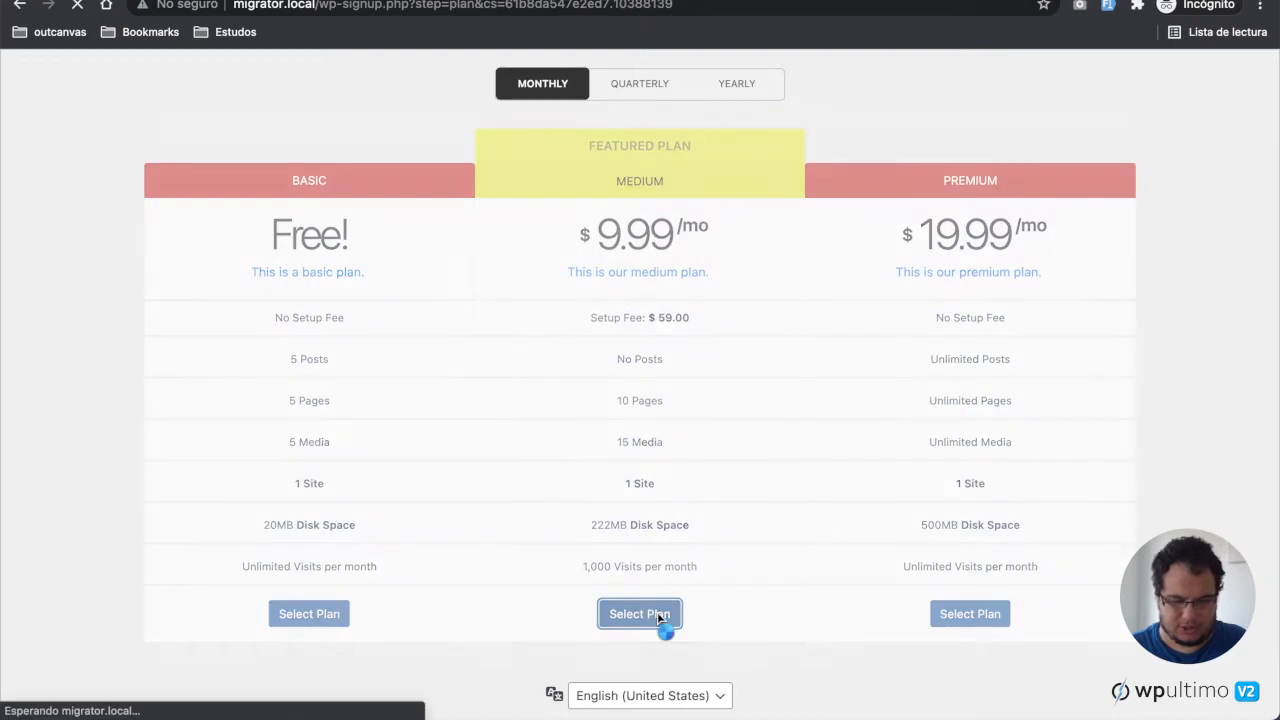
# Step: Enter test4 as the site title and the site URL, and continue to the next step
pyautogui.click(697, 312)
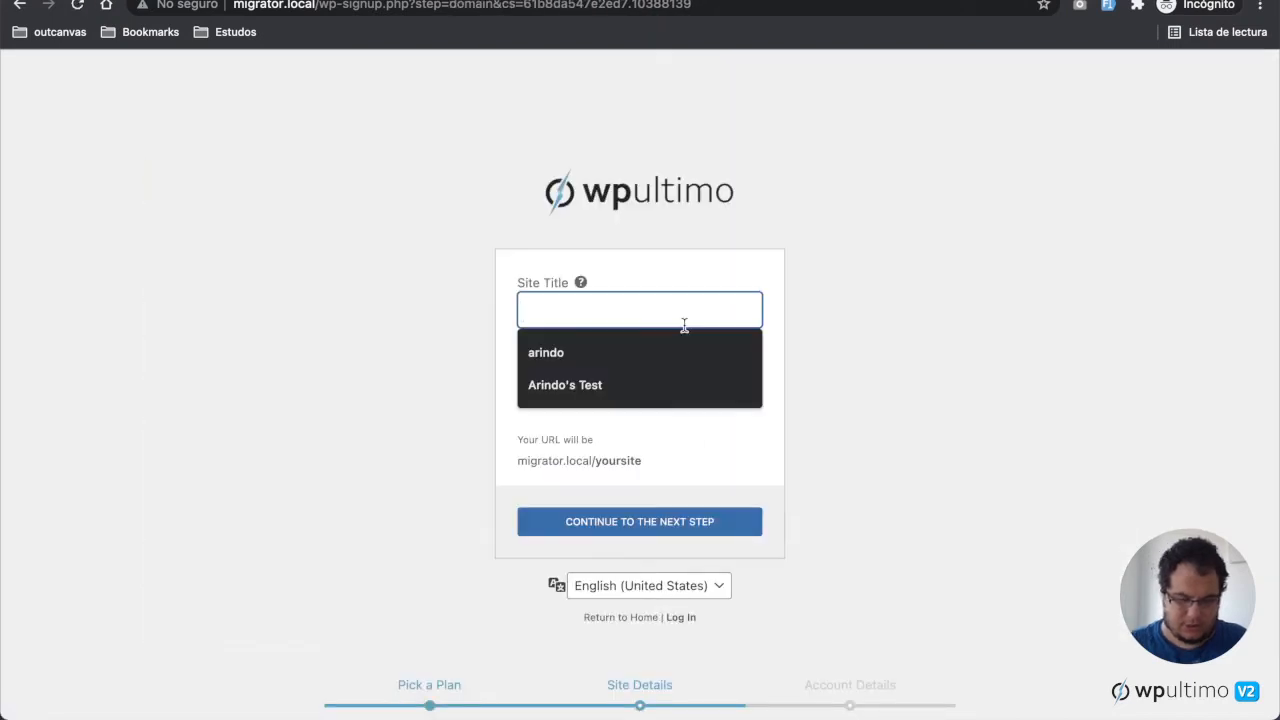
pyautogui.write('test4')
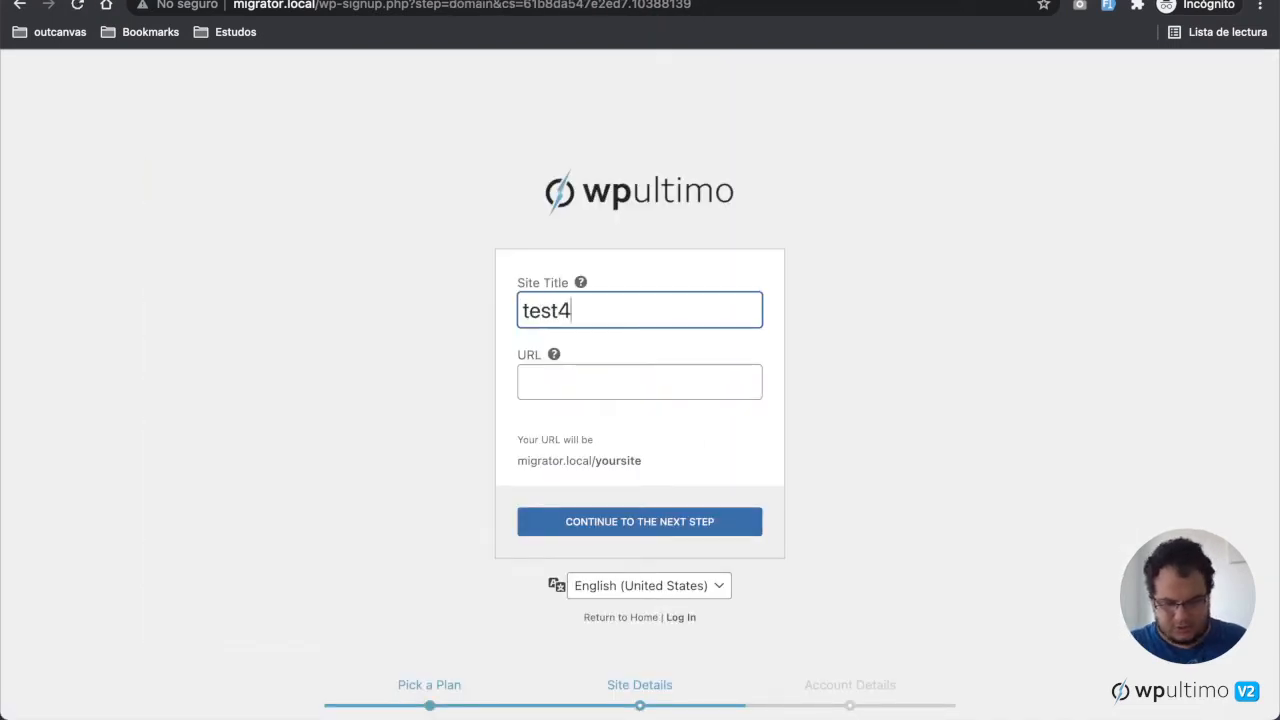
pyautogui.press('Tab')
pyautogui.write('test4')
pyautogui.press('Return')
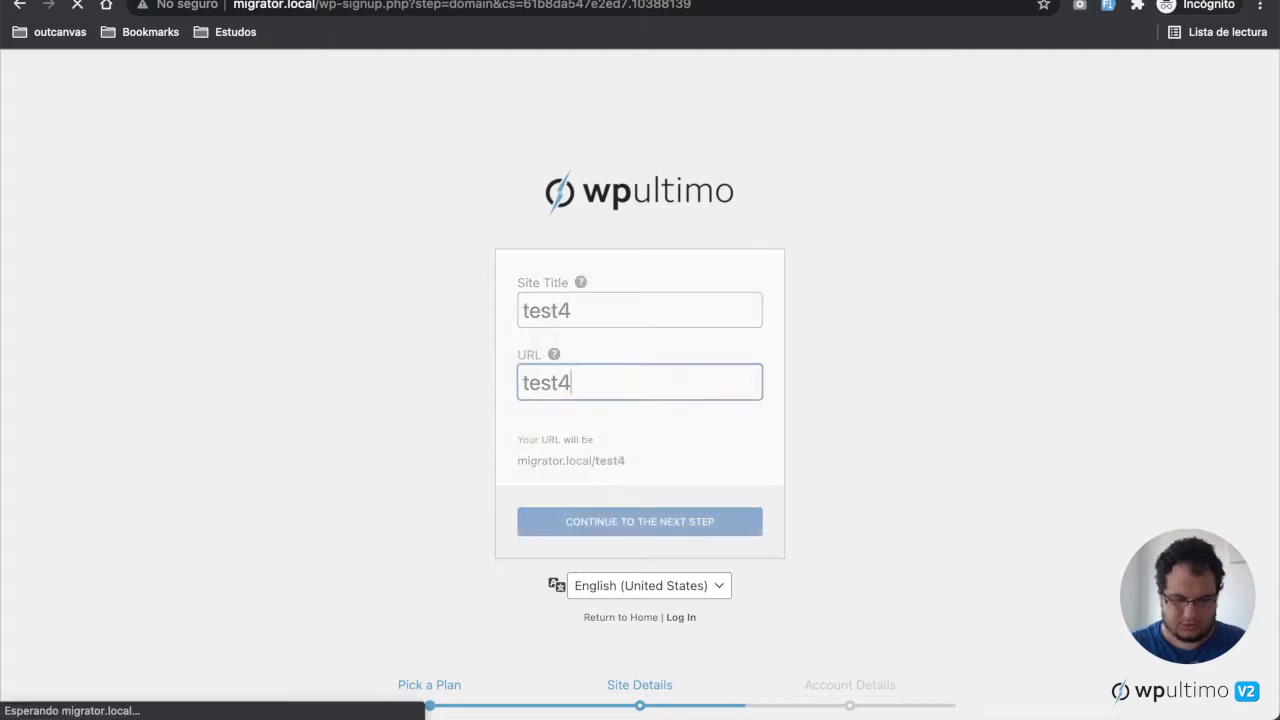
# Step: Create the account with username test4, the user's e-mail address, and the account password entered twice
pyautogui.click(697, 310)
pyautogui.write('test')
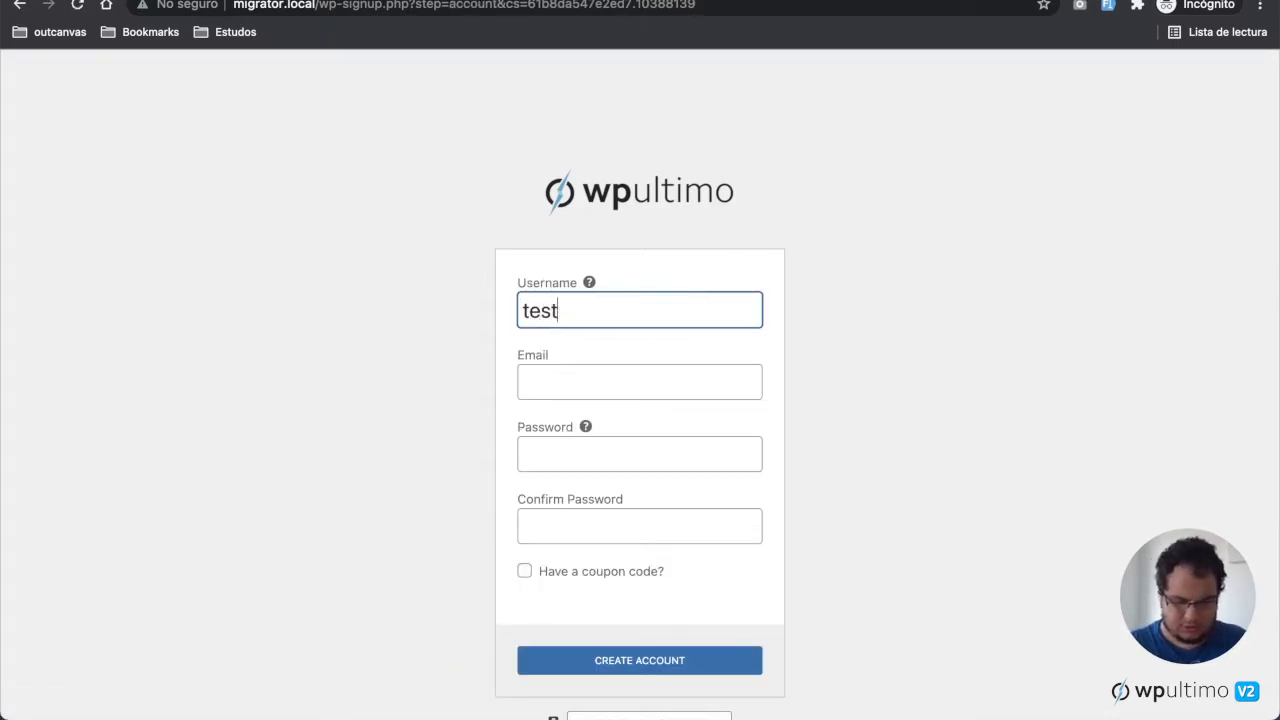
pyautogui.write('4')
pyautogui.press('Tab')
pyautogui.write('tst')
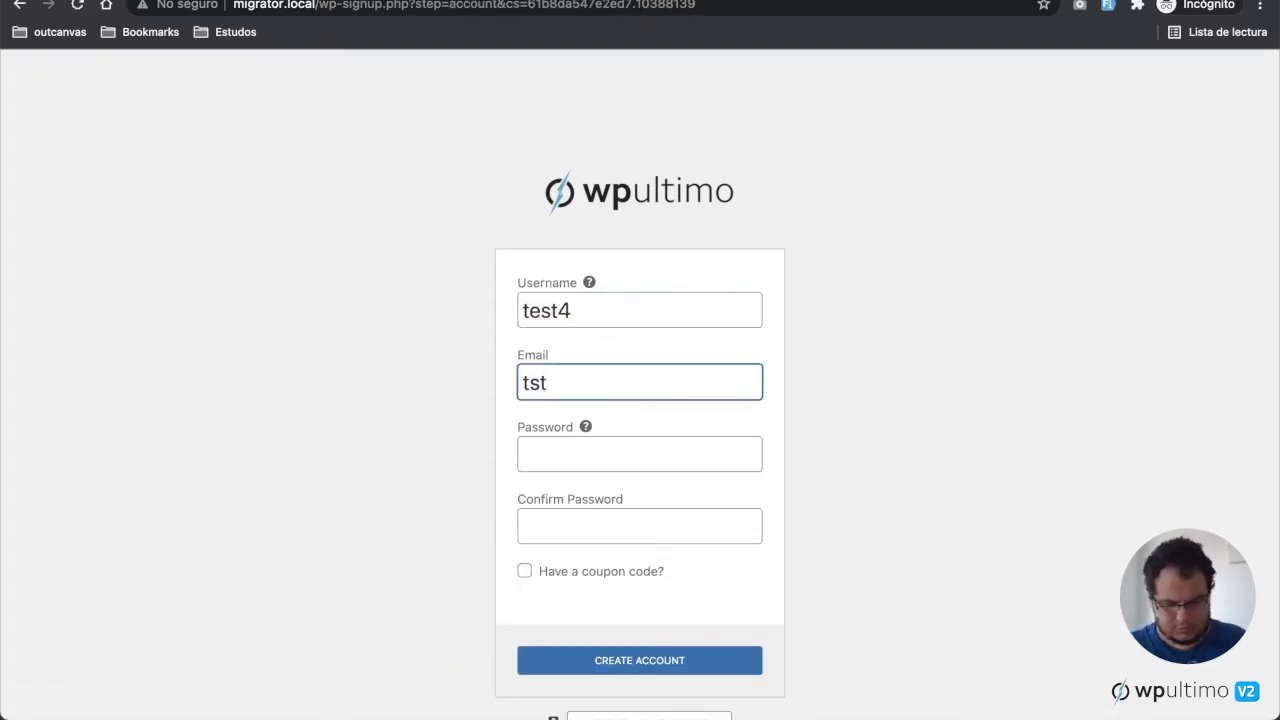
pyautogui.press('BackSpace')
pyautogui.write('est4@')
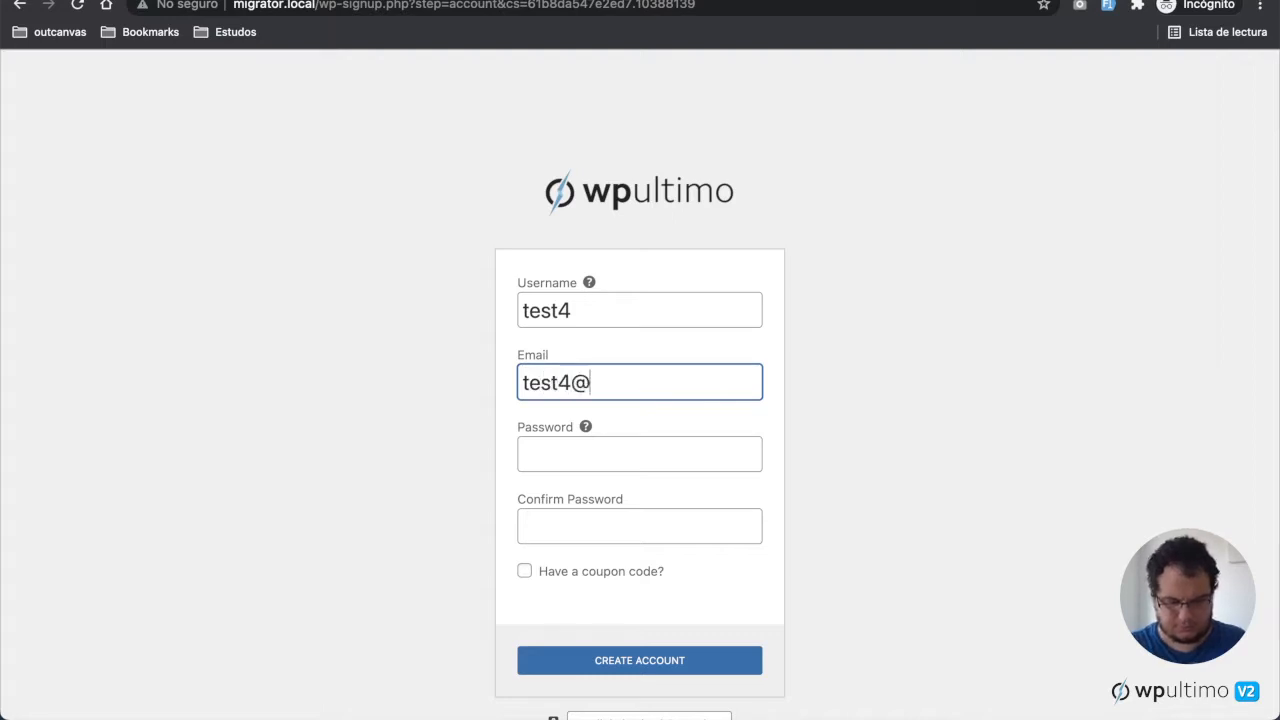
pyautogui.write('test.dev')
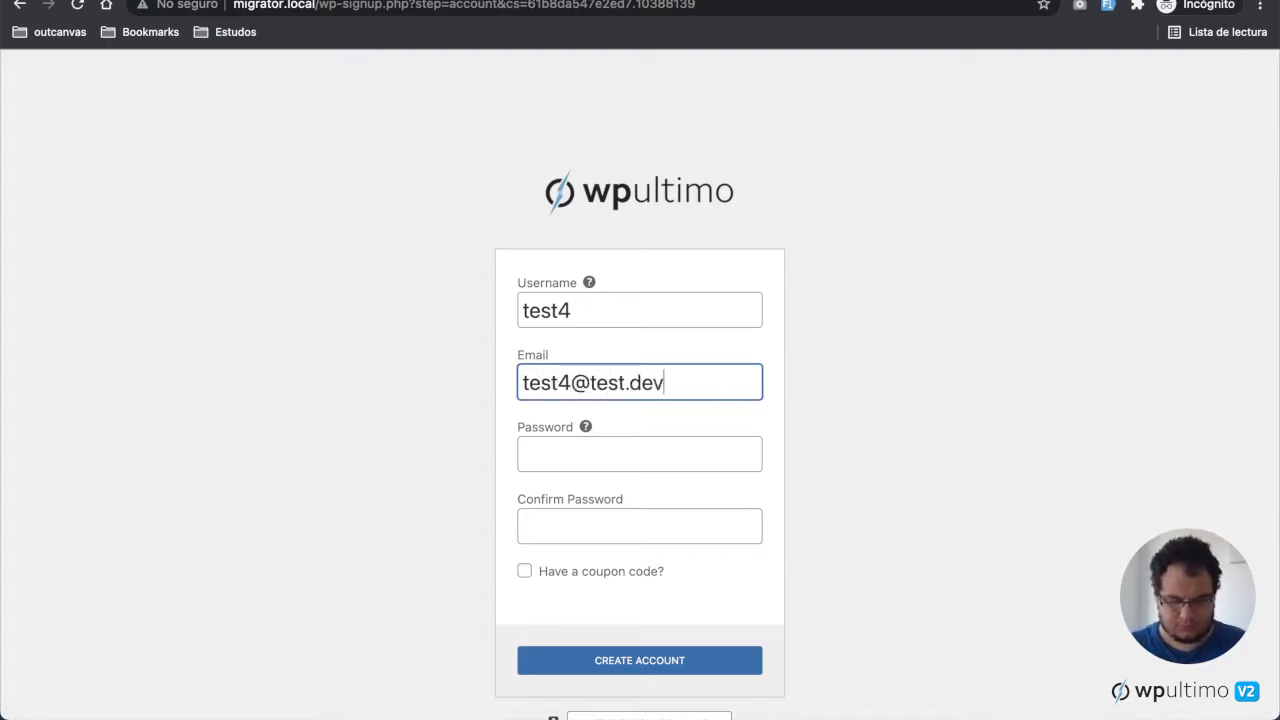
pyautogui.press('Tab')
pyautogui.write('te')
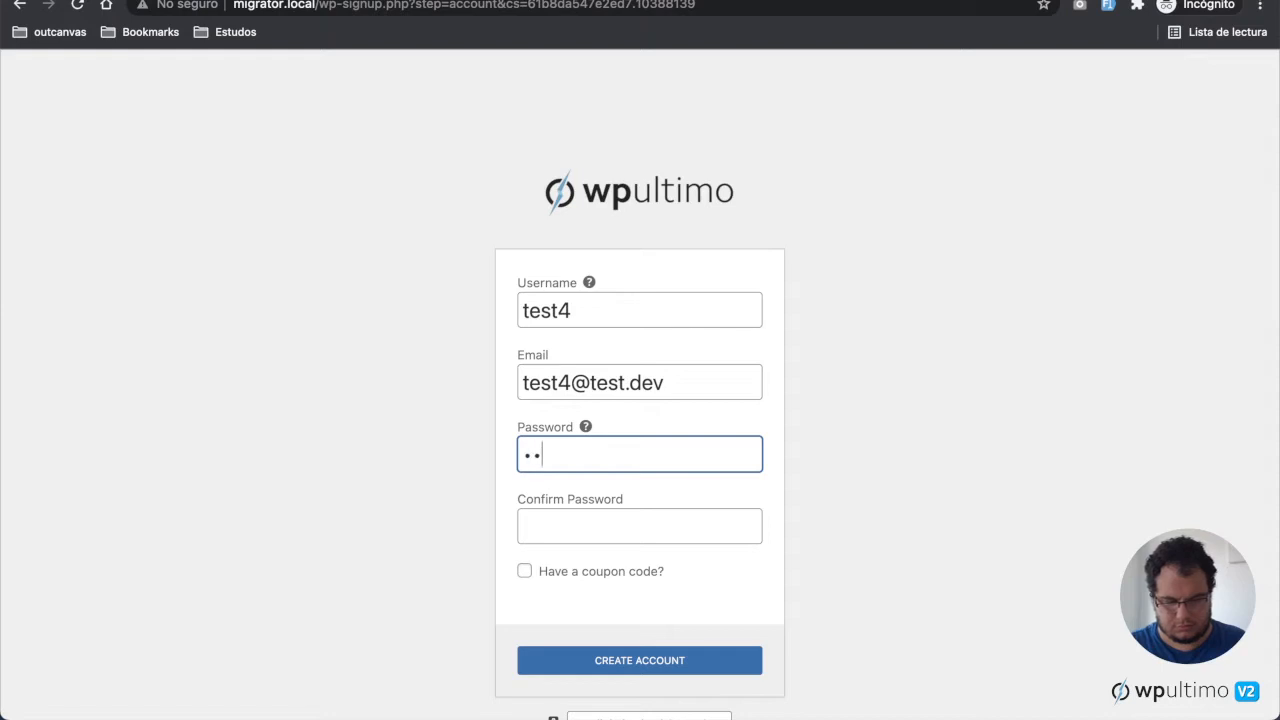
pyautogui.write('st12')
pyautogui.press('Tab')
pyautogui.write('test')
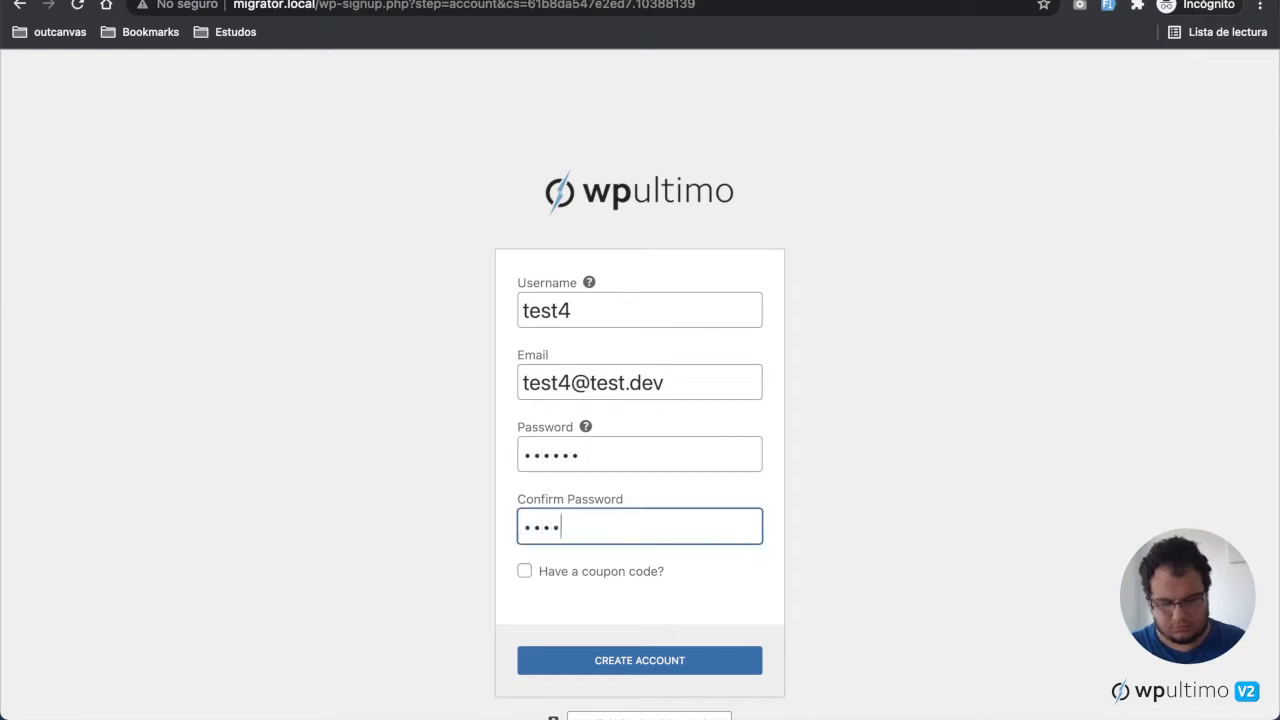
pyautogui.write('12')
pyautogui.click(705, 666)
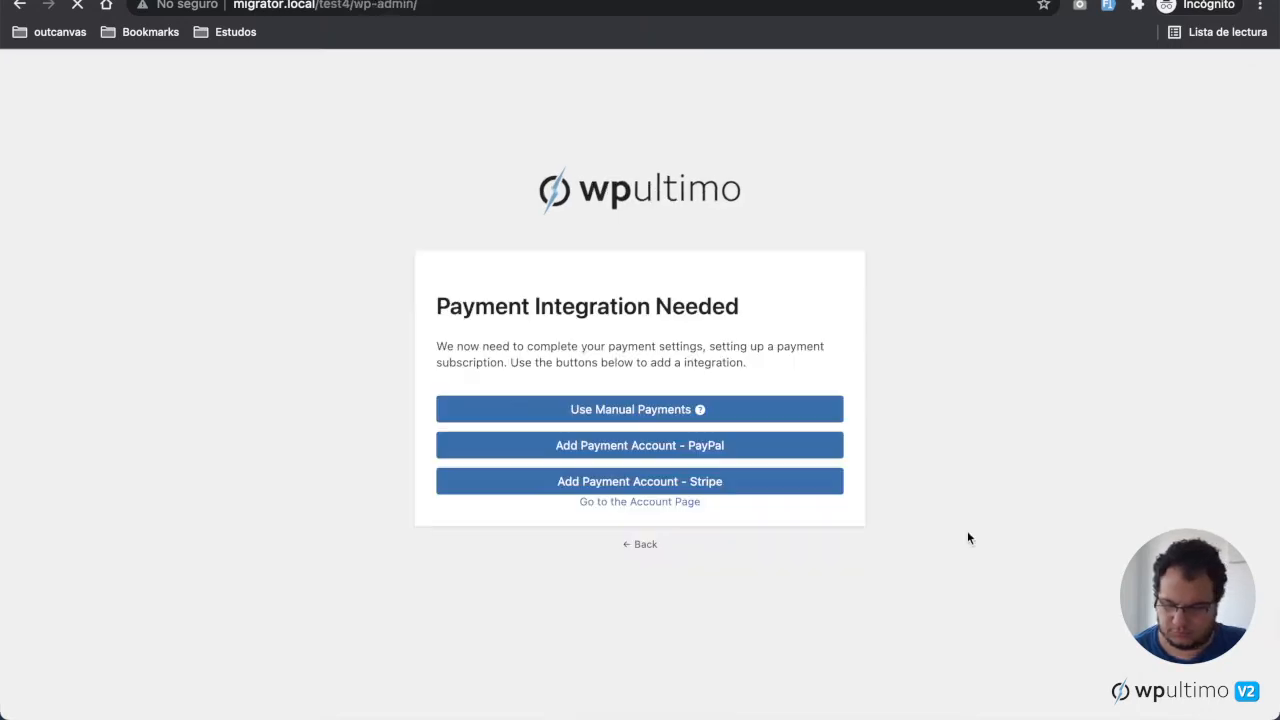
# Step: Add a Stripe payment account and enter the card number, expiry date and CVC
pyautogui.click(795, 485)
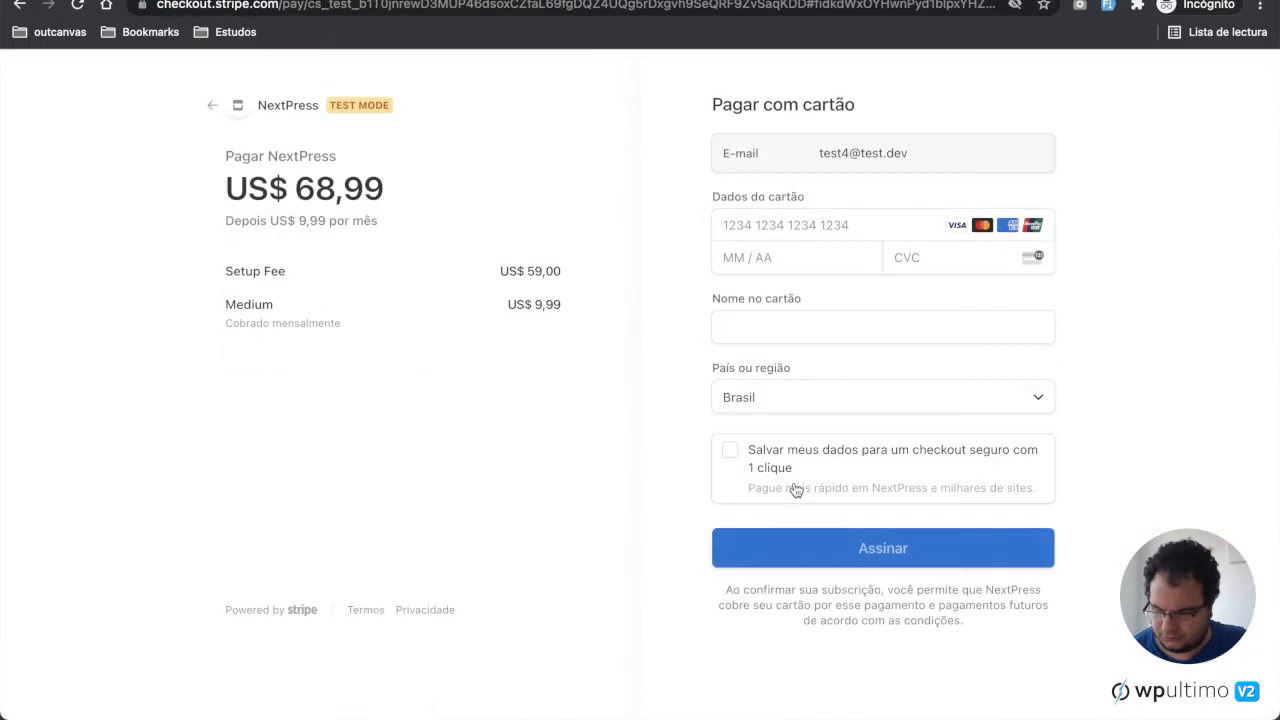
pyautogui.click(803, 224)
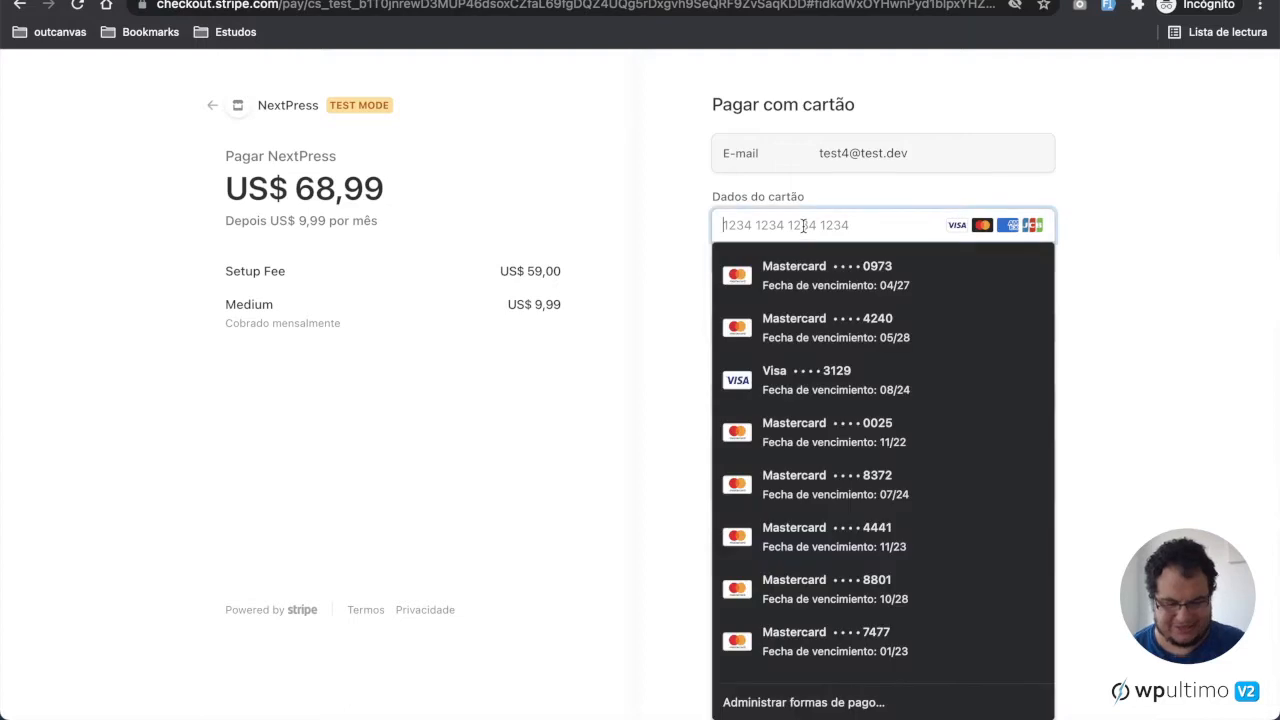
pyautogui.write('4242')
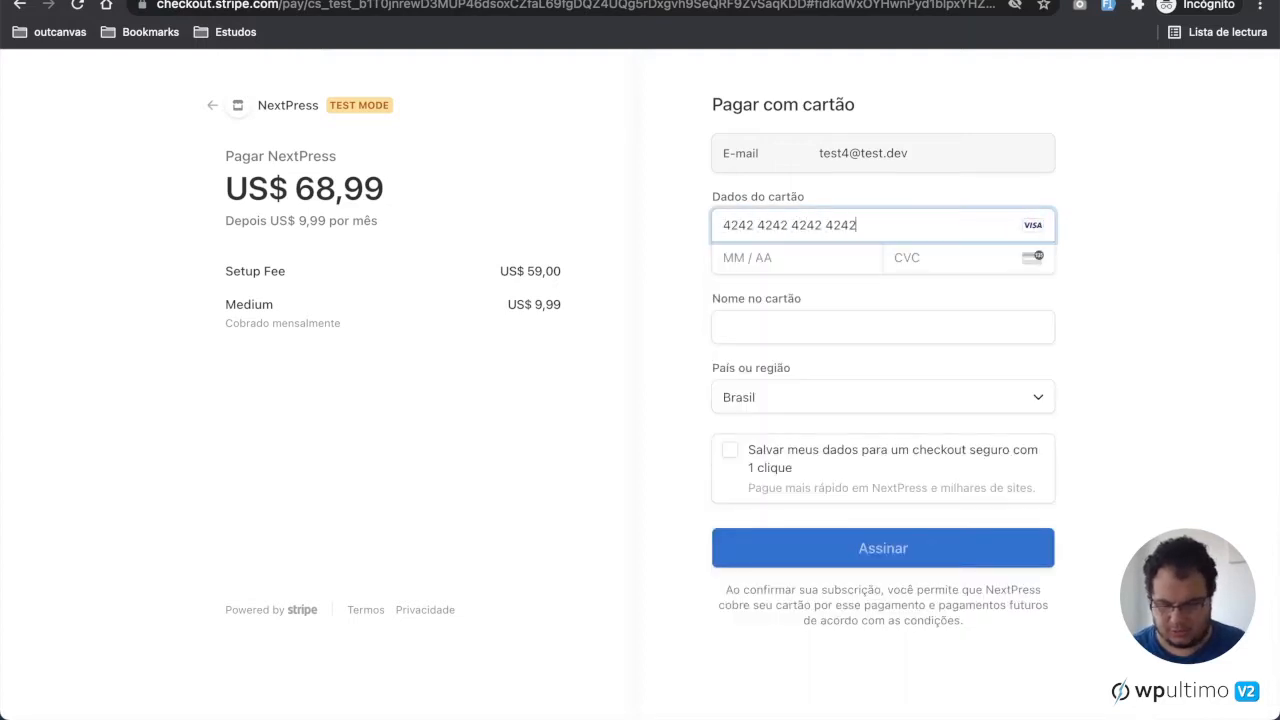
pyautogui.write('4242424242420424424')
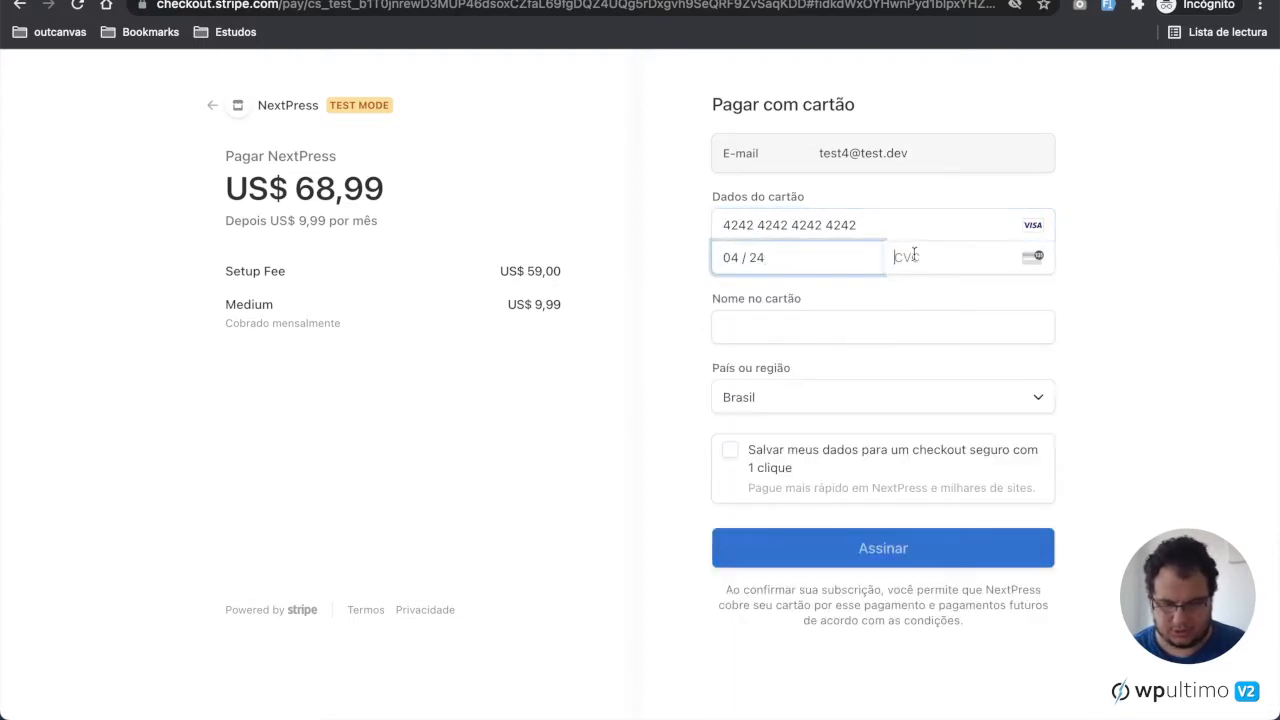
# Step: Enter the cardholder's name from the autofill suggestion and submit the subscription payment
pyautogui.click(850, 330)
pyautogui.write('John')
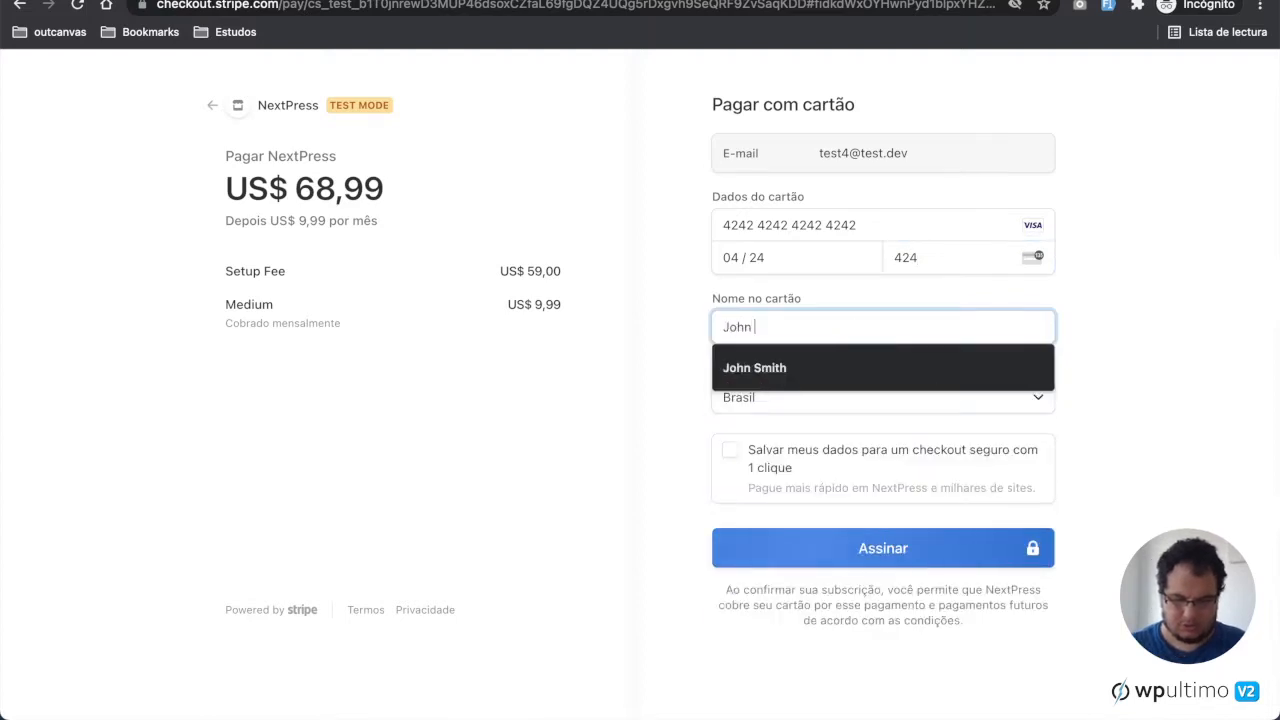
pyautogui.press('Down')
pyautogui.press('Return')
pyautogui.click(914, 550)
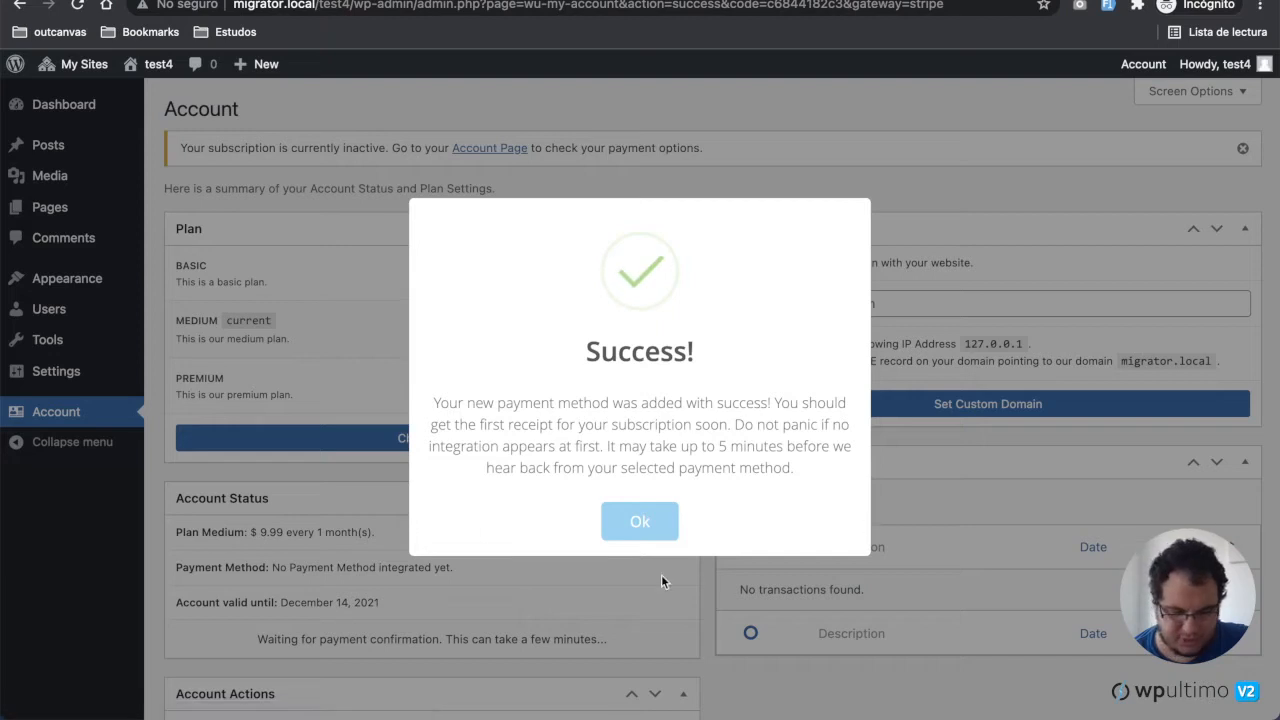
# Step: Dismiss the payment success message and log out of the test4 account
pyautogui.click(656, 525)
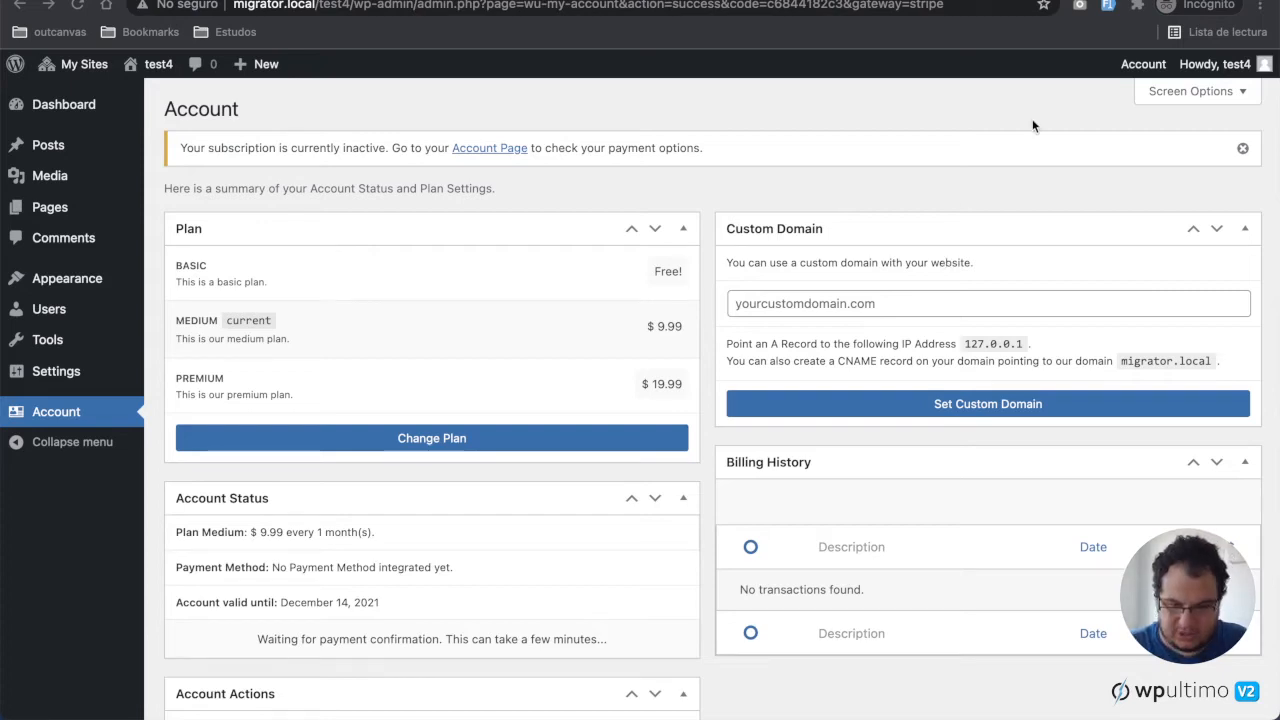
pyautogui.moveTo(1238, 64)
pyautogui.click(1163, 154)
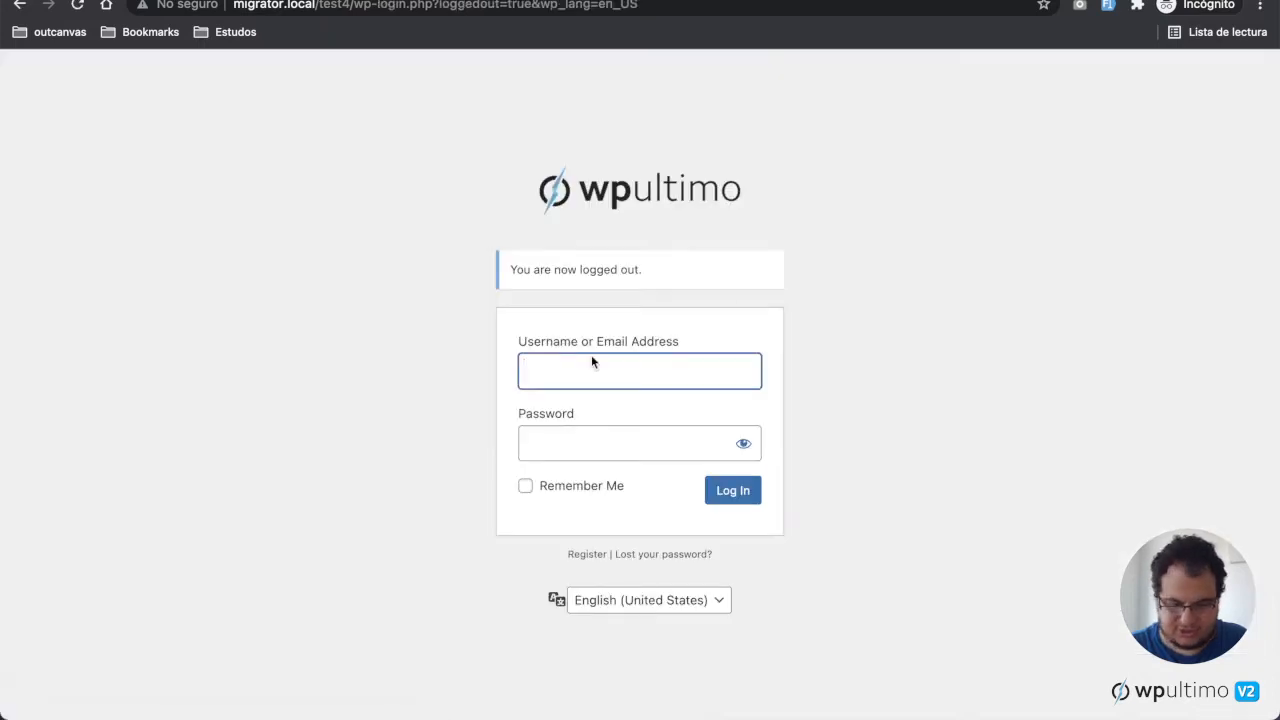
# Step: Open registration from the login page and select the Medium plan
pyautogui.click(587, 556)
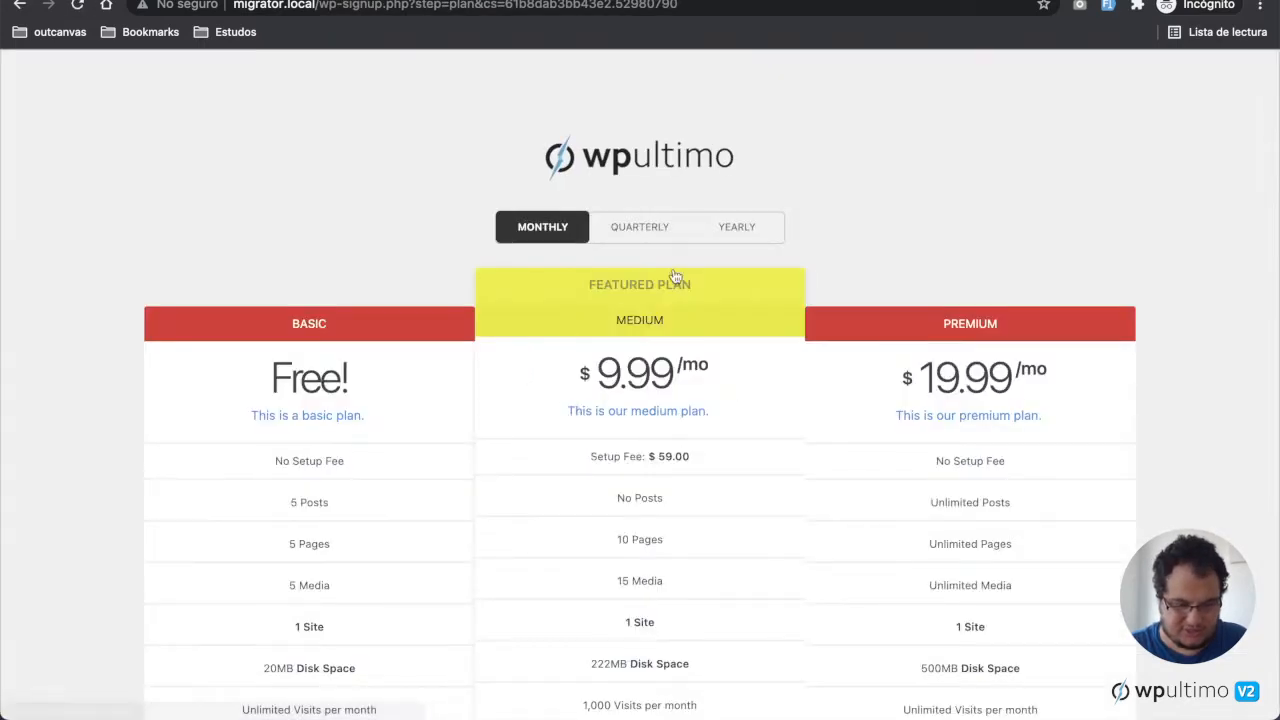
pyautogui.scroll(-3, 700, 600)
pyautogui.click(641, 520)
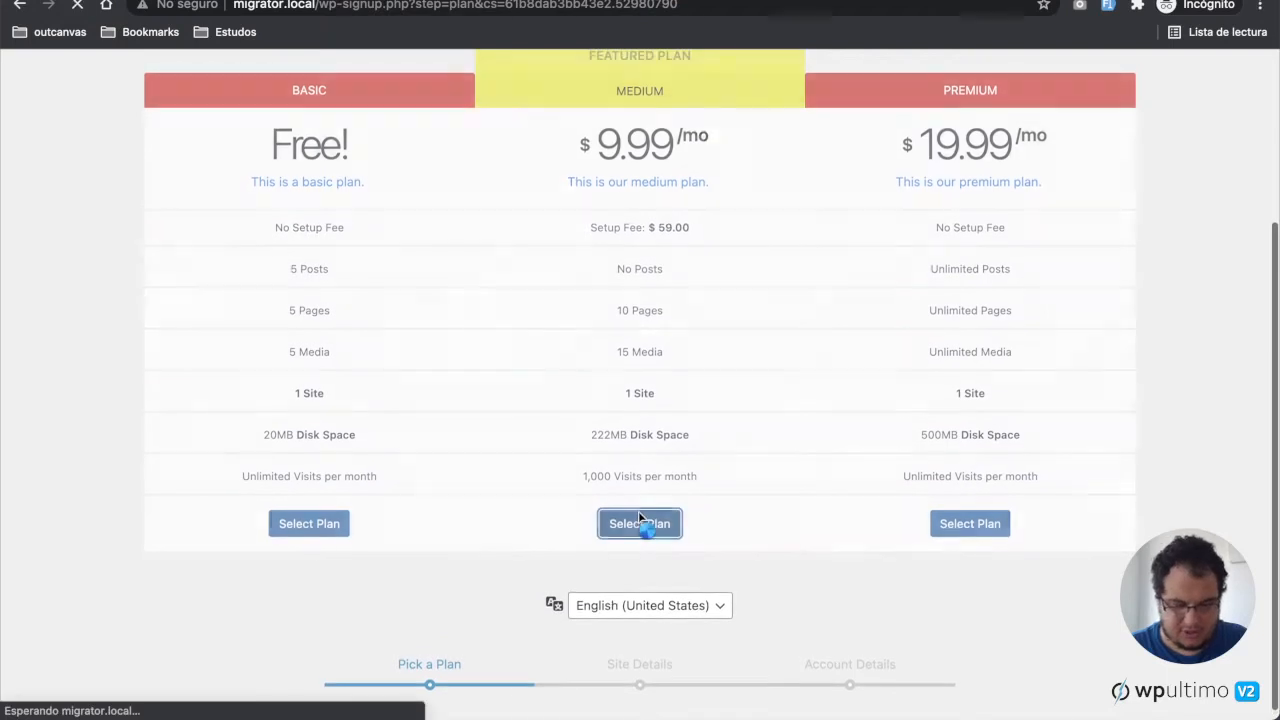
# Step: Enter test5 as the site title and the site URL, and continue to the next step
pyautogui.click(587, 305)
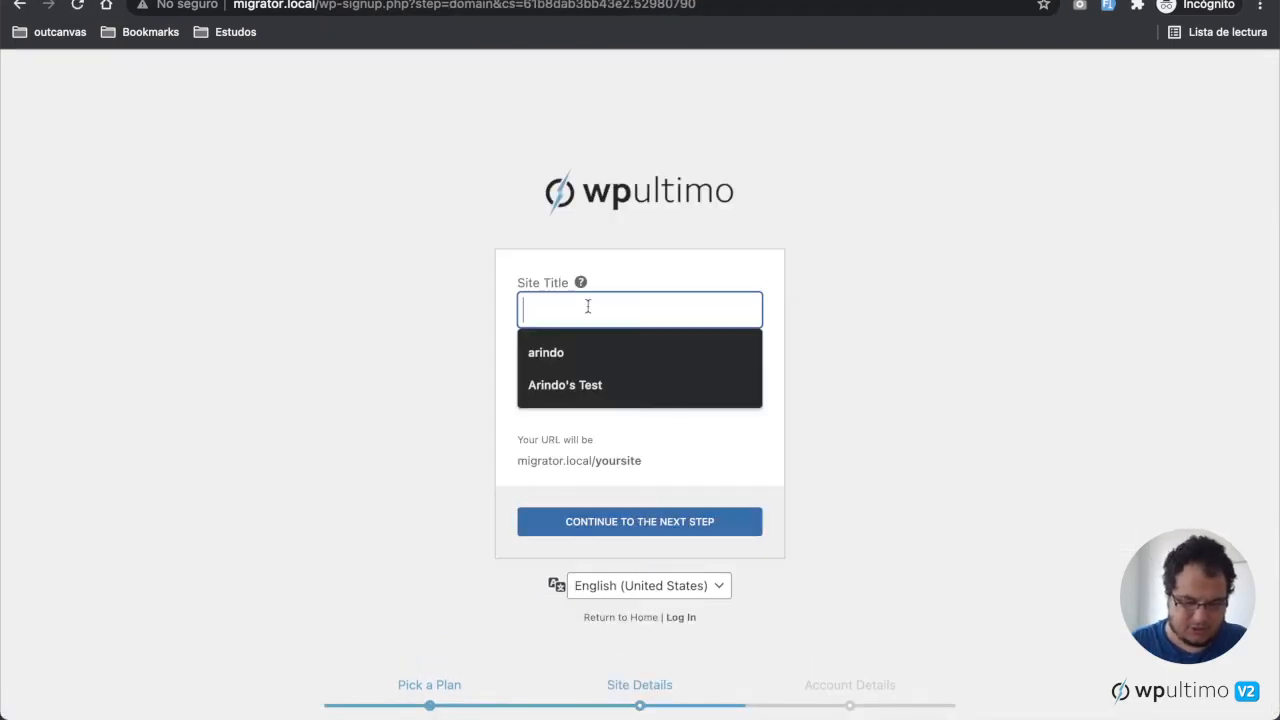
pyautogui.write('test5')
pyautogui.press('Tab')
pyautogui.write('test4')
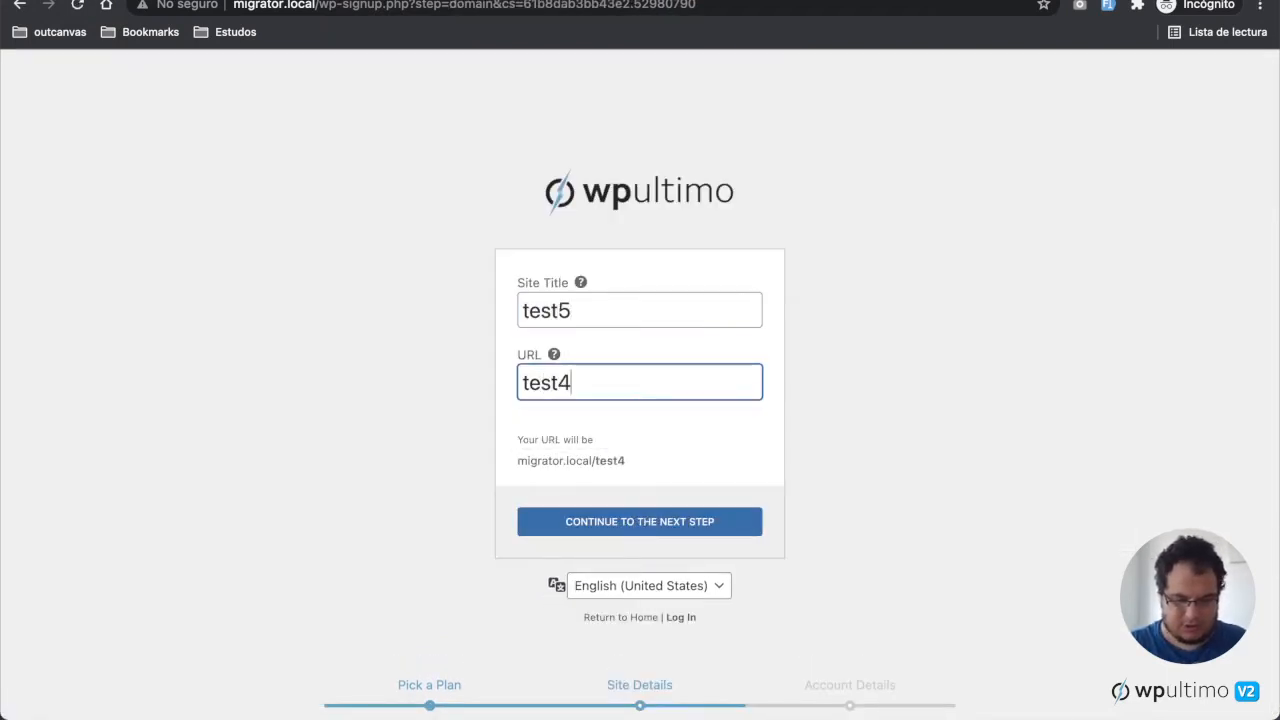
pyautogui.press('BackSpace')
pyautogui.write('5')
pyautogui.click(672, 519)
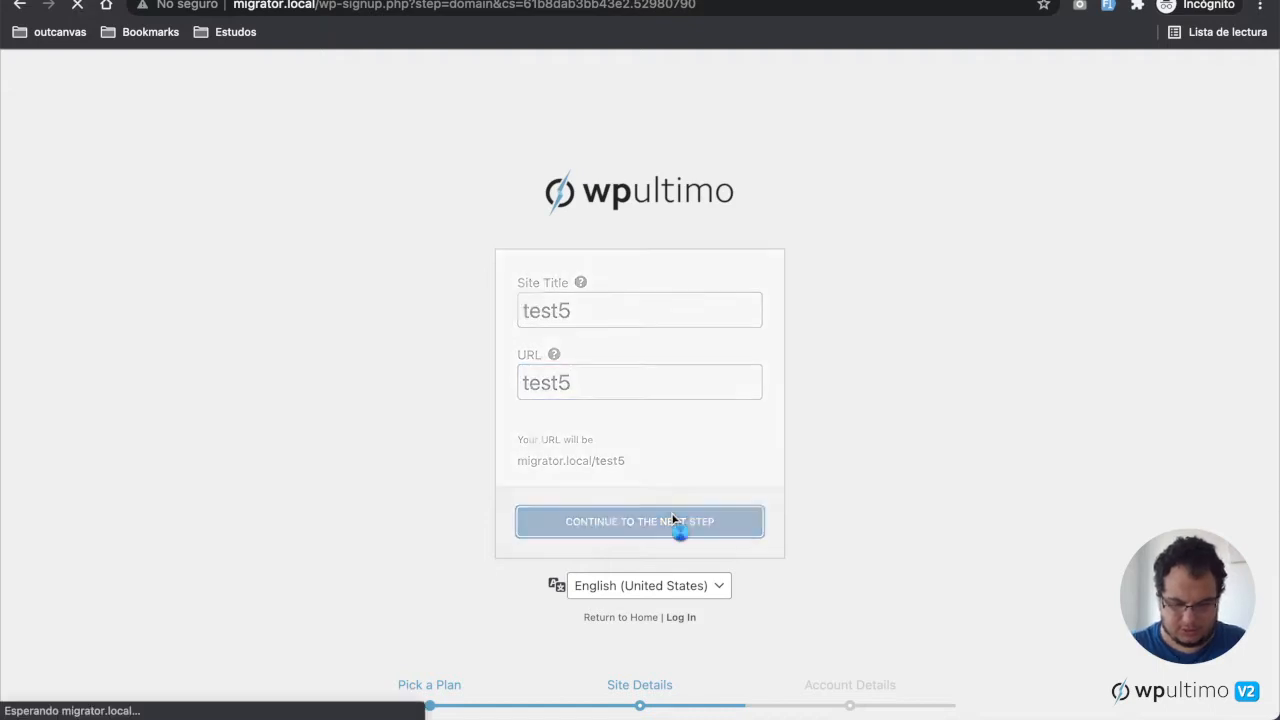
# Step: Create the account with username test5, the user's e-mail address, and the account password entered twice
pyautogui.click(647, 318)
pyautogui.write('test5')
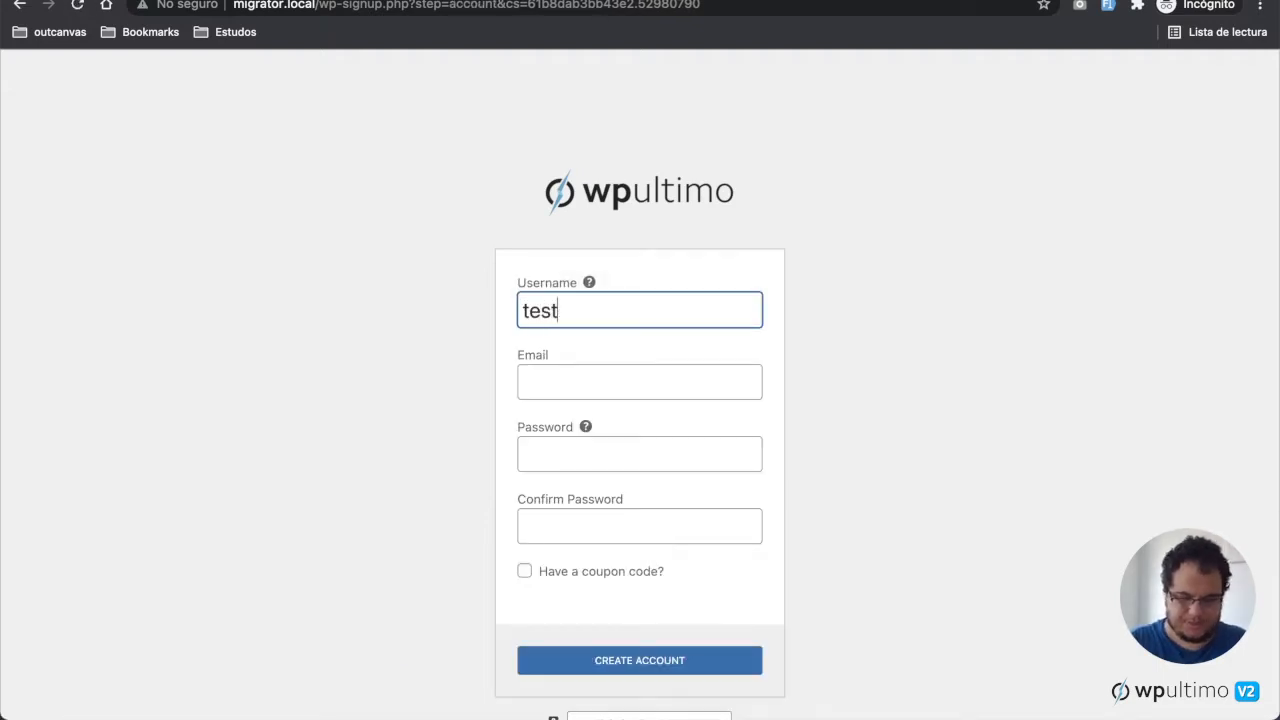
pyautogui.press('Tab')
pyautogui.write('test5@')
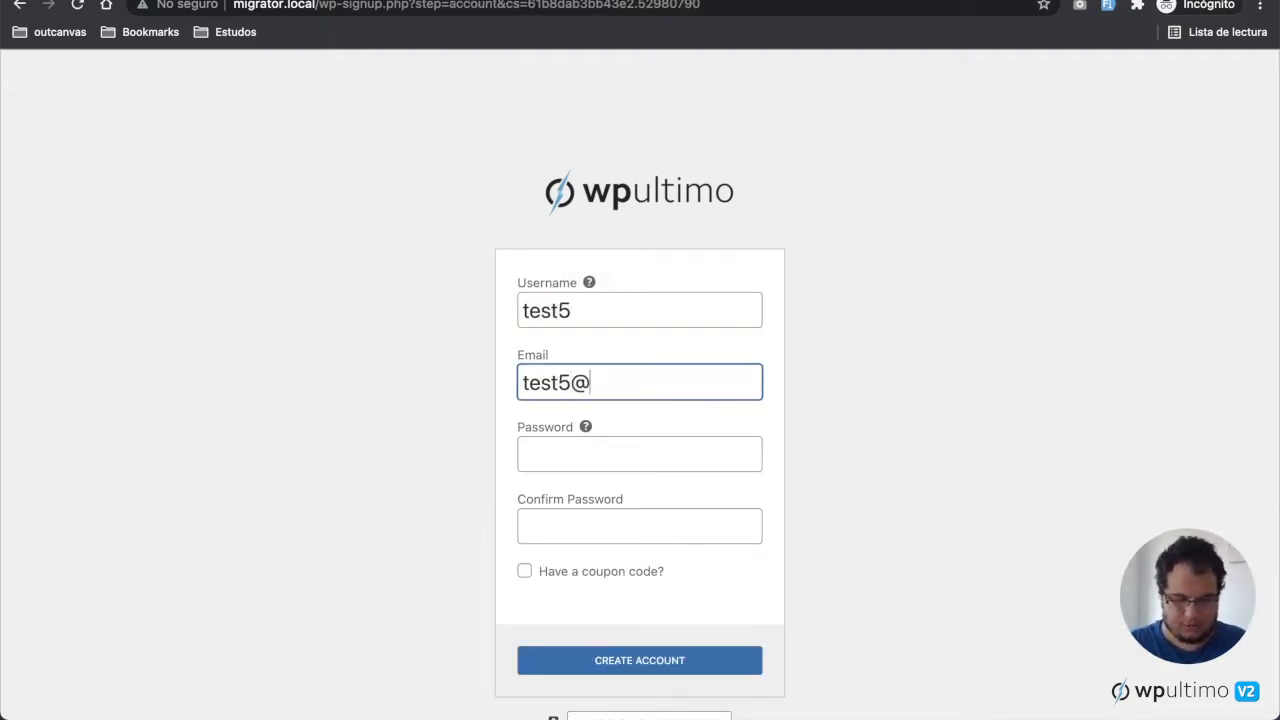
pyautogui.write('test')
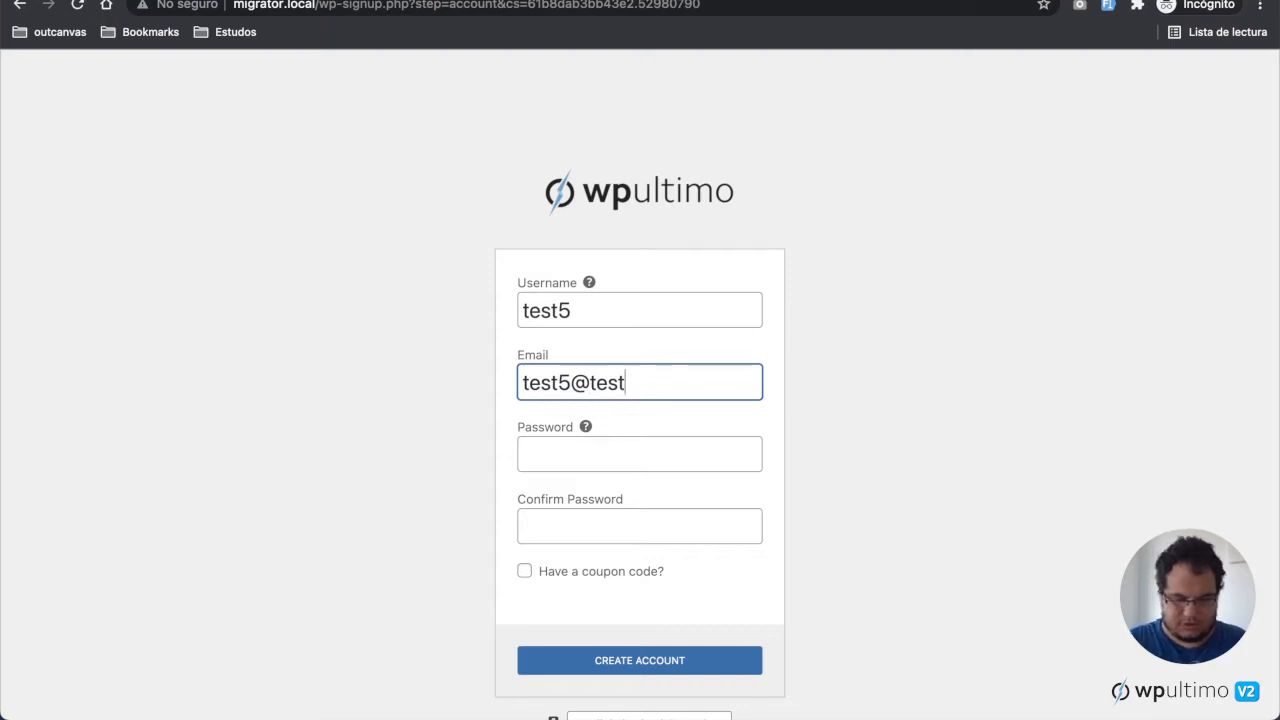
pyautogui.write('.dev')
pyautogui.press('Tab')
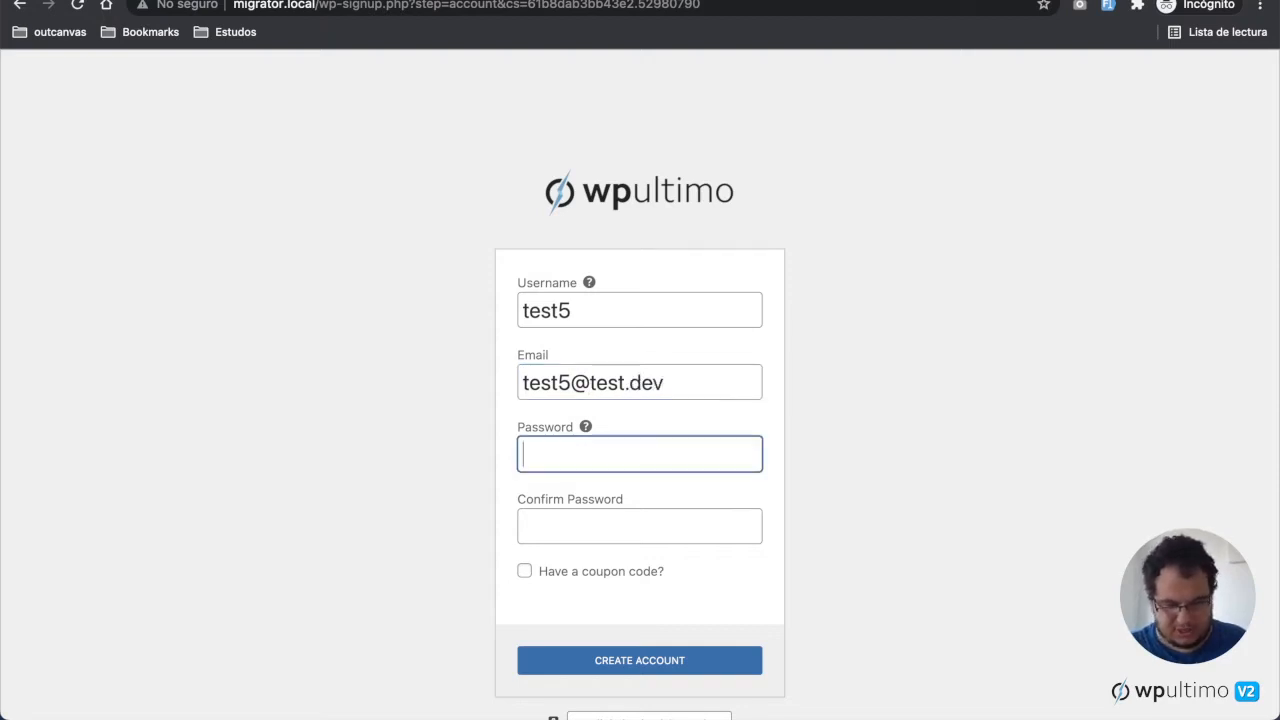
pyautogui.write('test12')
pyautogui.press('Tab')
pyautogui.write('test12')
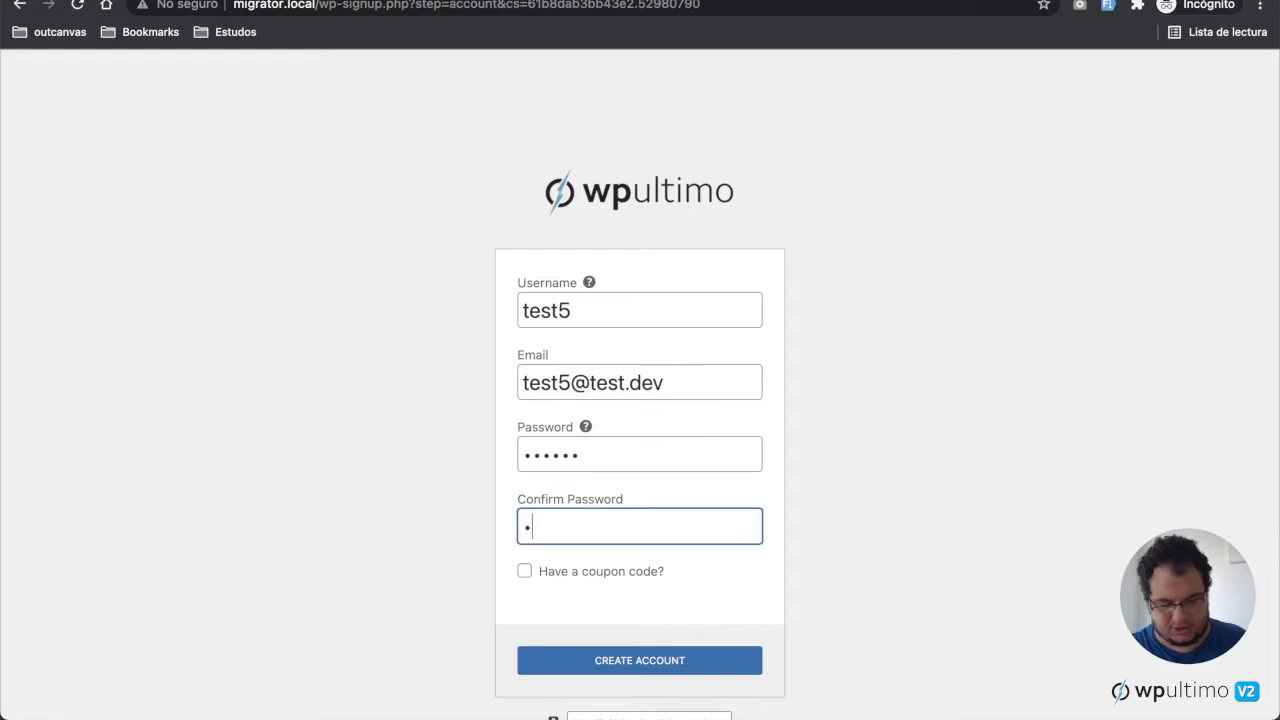
pyautogui.click(646, 662)
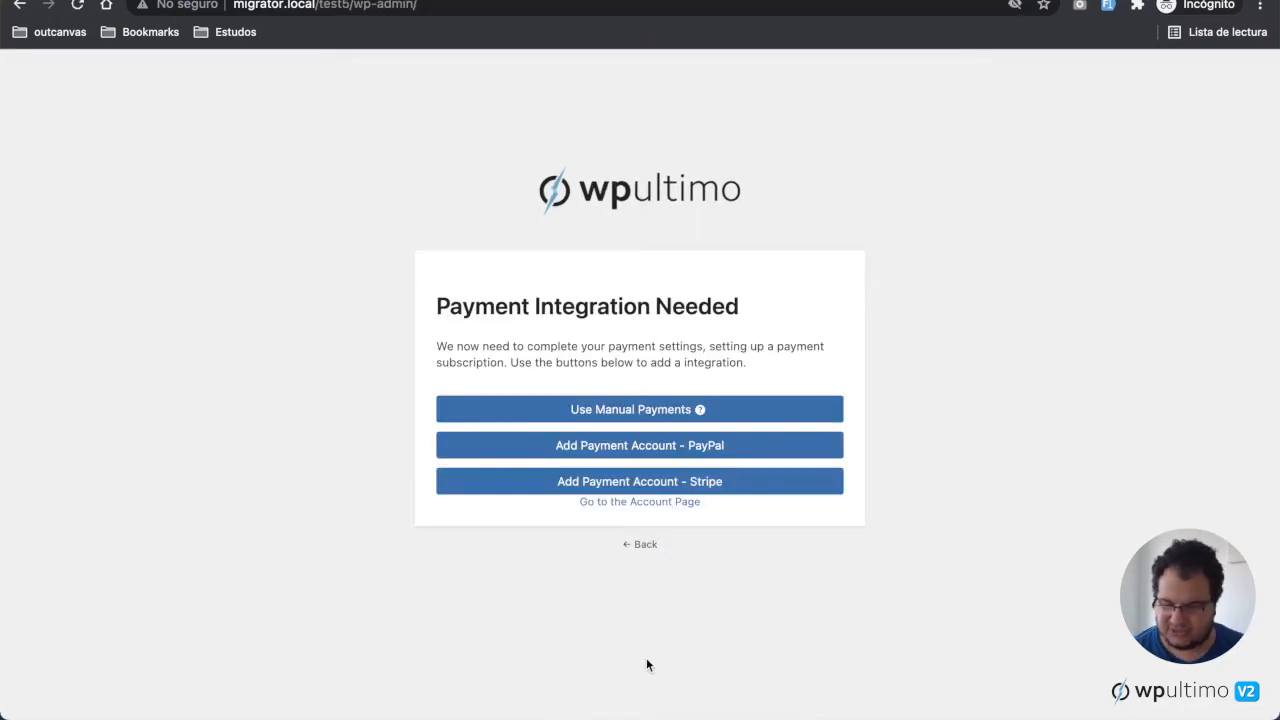
# Step: Add a Stripe payment account for test5, entering the test card number, expiry, CVC and cardholder name, and confirm the payment
pyautogui.click(742, 485)
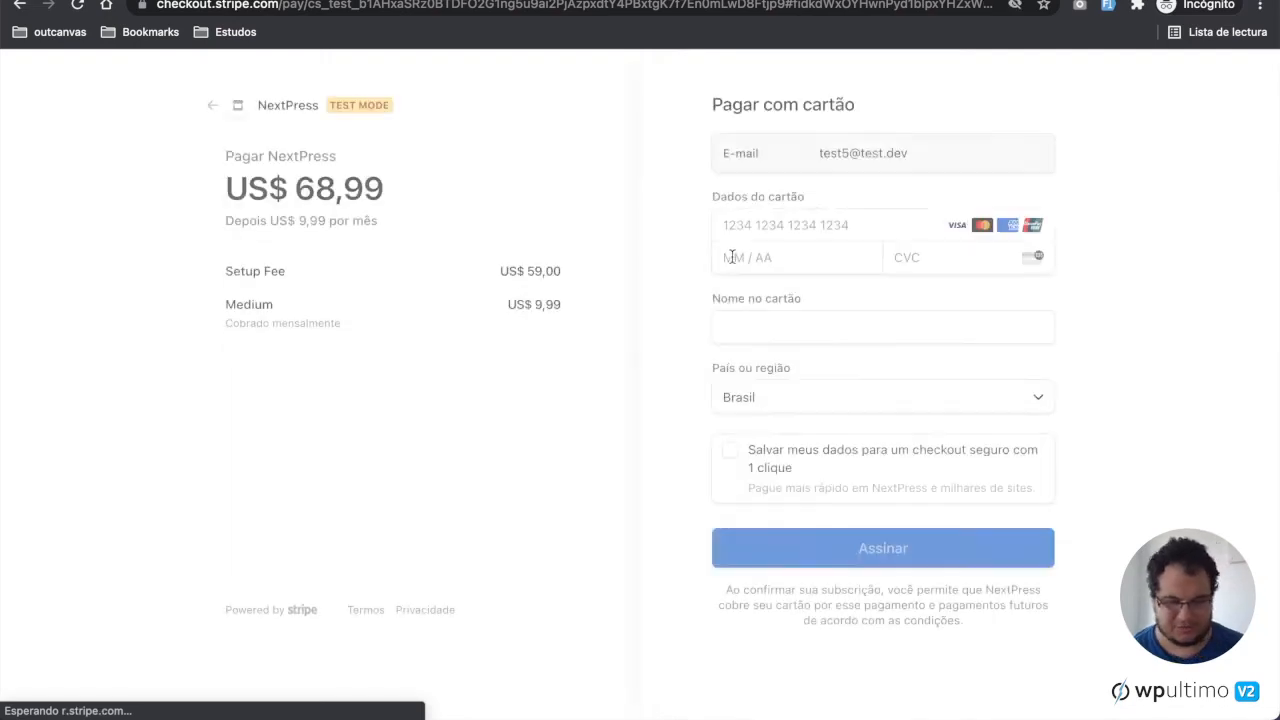
pyautogui.click(808, 220)
pyautogui.write('4242 424')
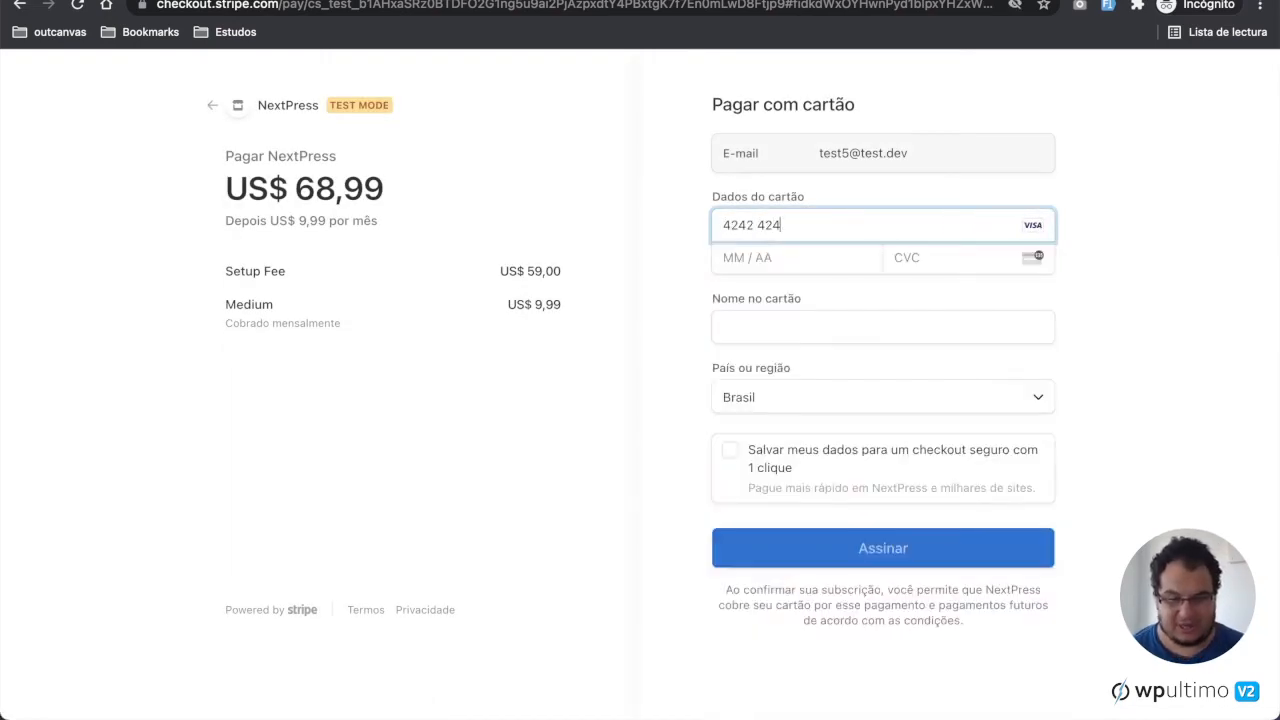
pyautogui.write('2 4242 4242')
pyautogui.click(758, 257)
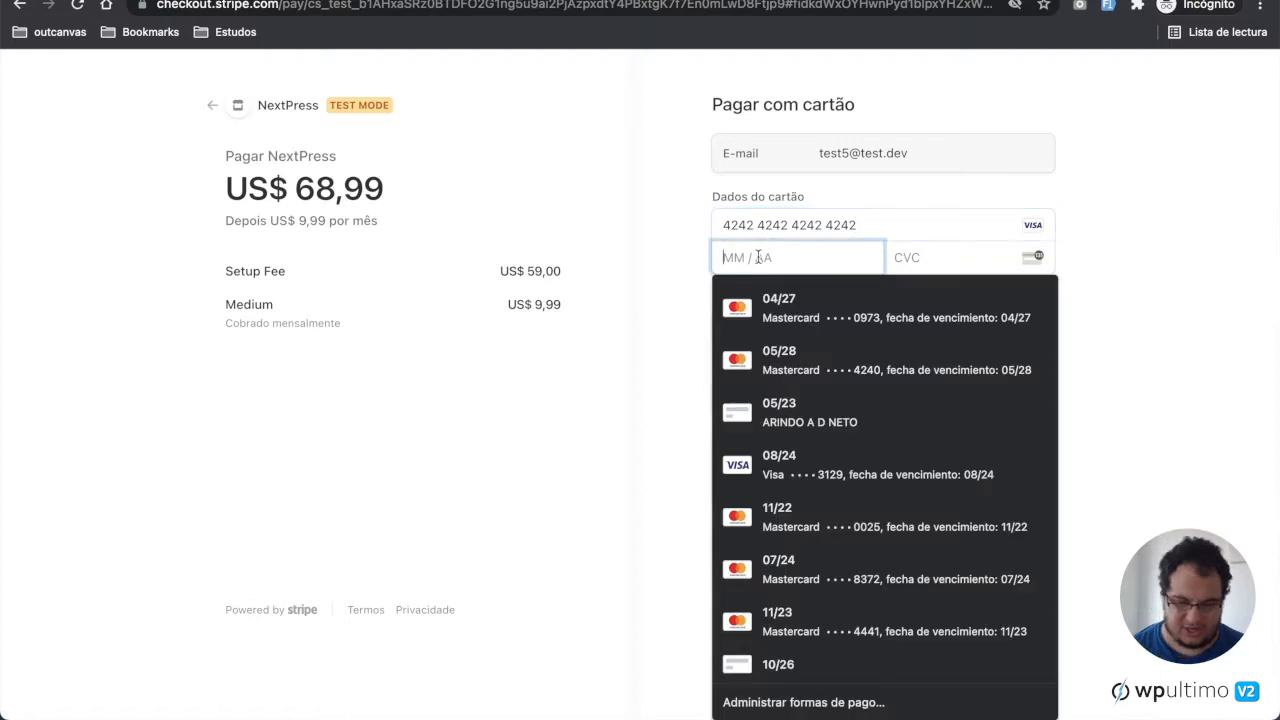
pyautogui.write('04 /')
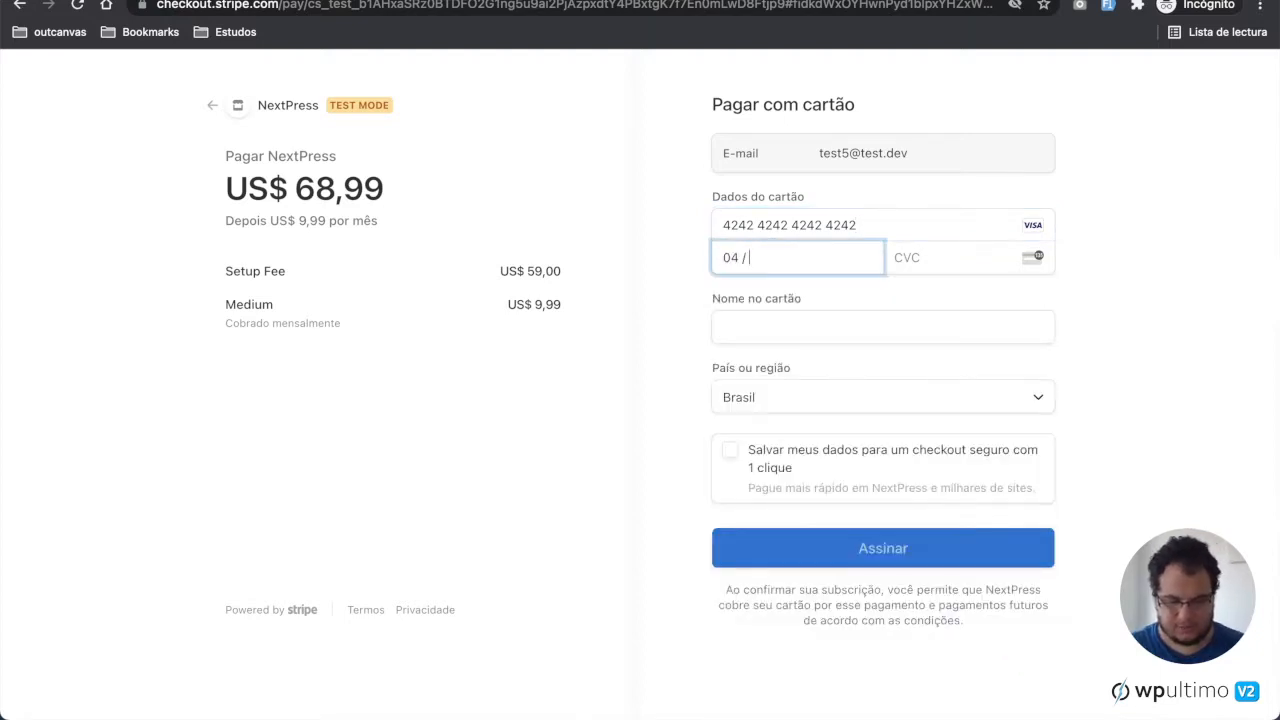
pyautogui.write('42')
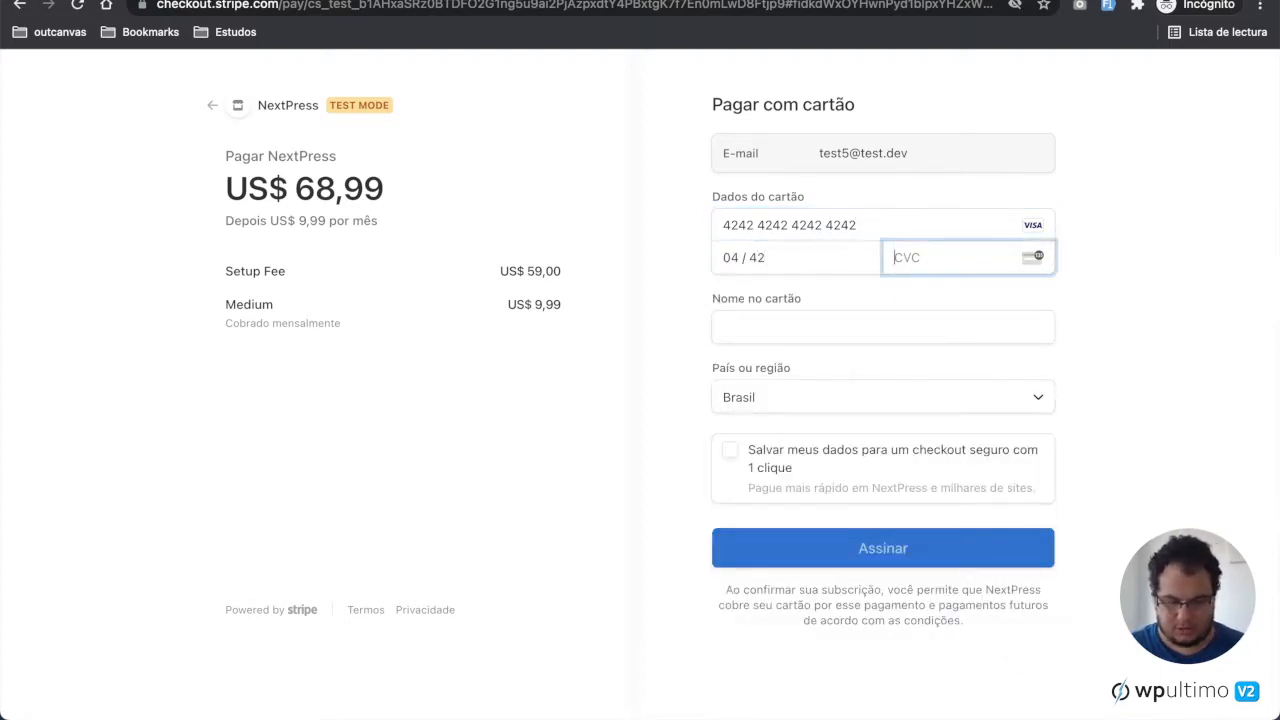
pyautogui.write('888')
pyautogui.press('Tab')
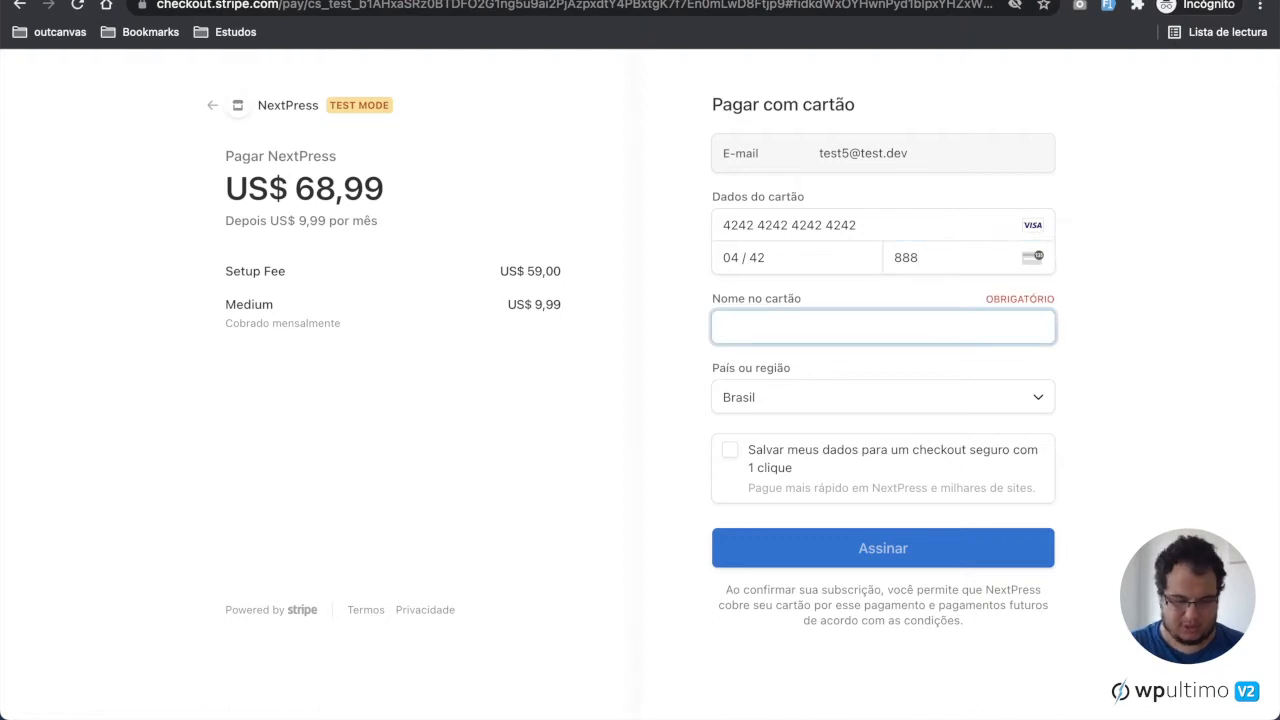
pyautogui.write('John')
pyautogui.press('Return')
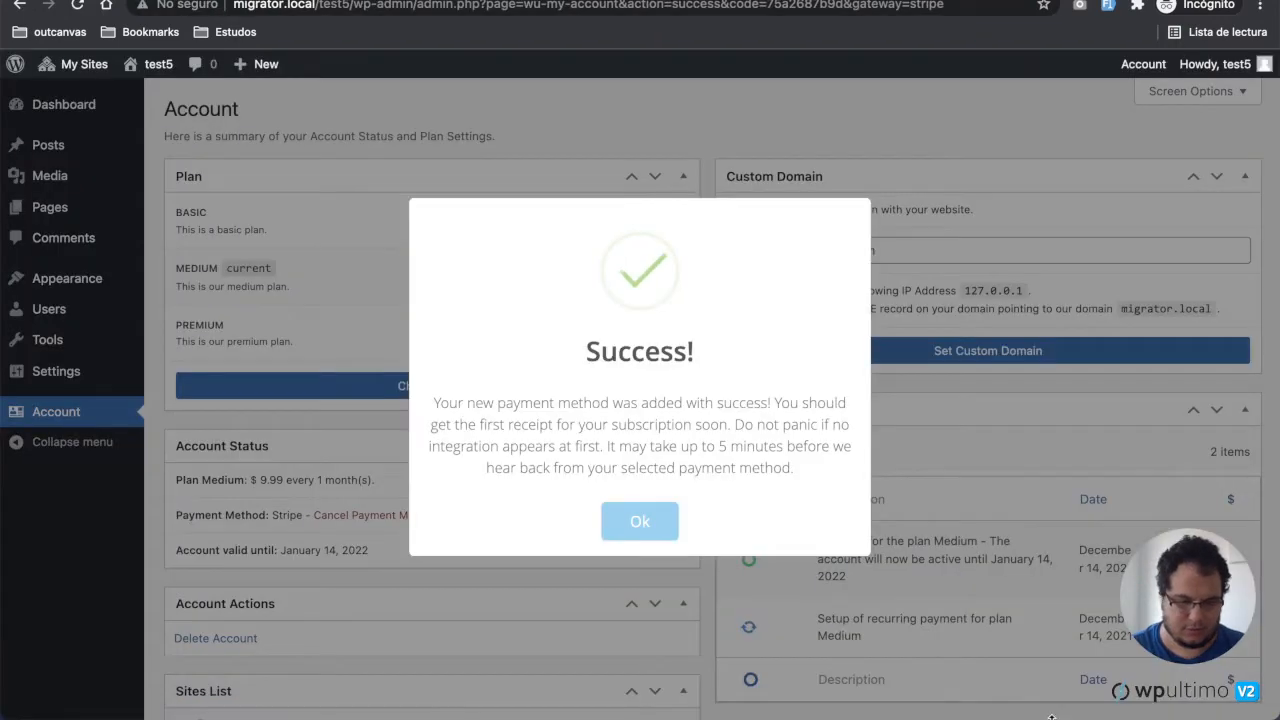
pyautogui.click(640, 522)
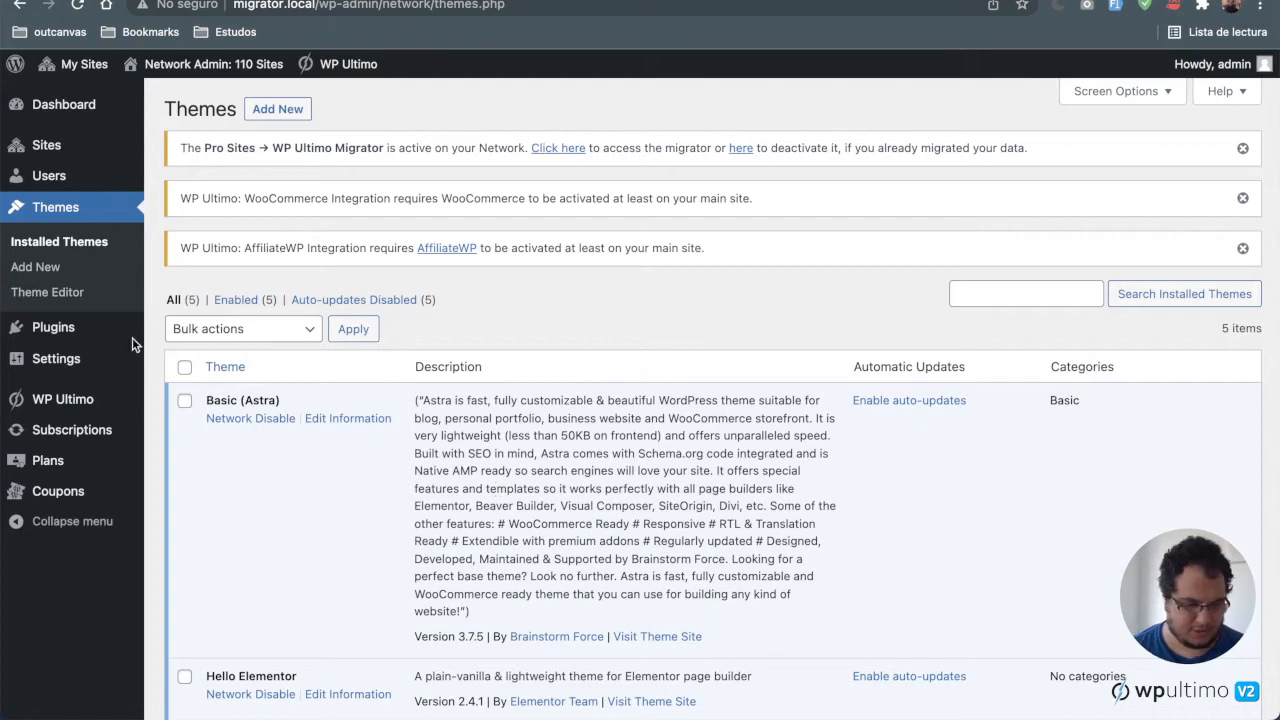
# Step: Review the network's subscriptions list as the admin
pyautogui.click(75, 431)
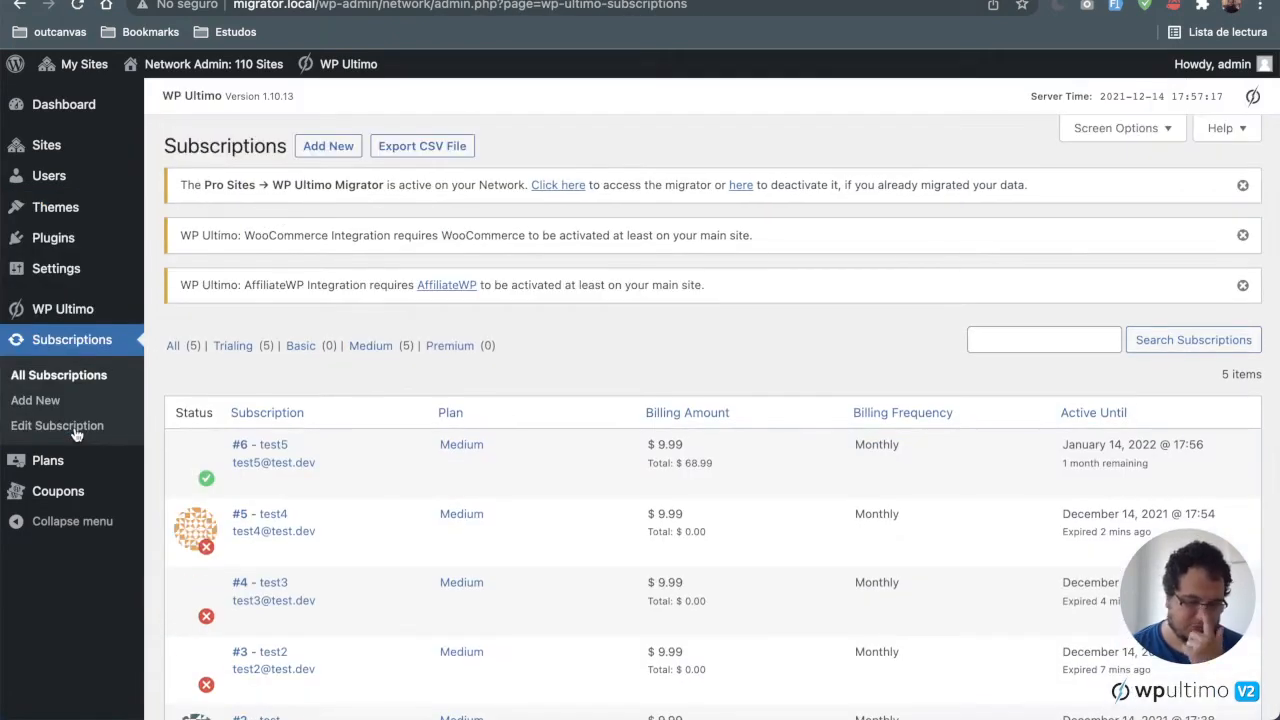
pyautogui.scroll(-2, 403, 477)
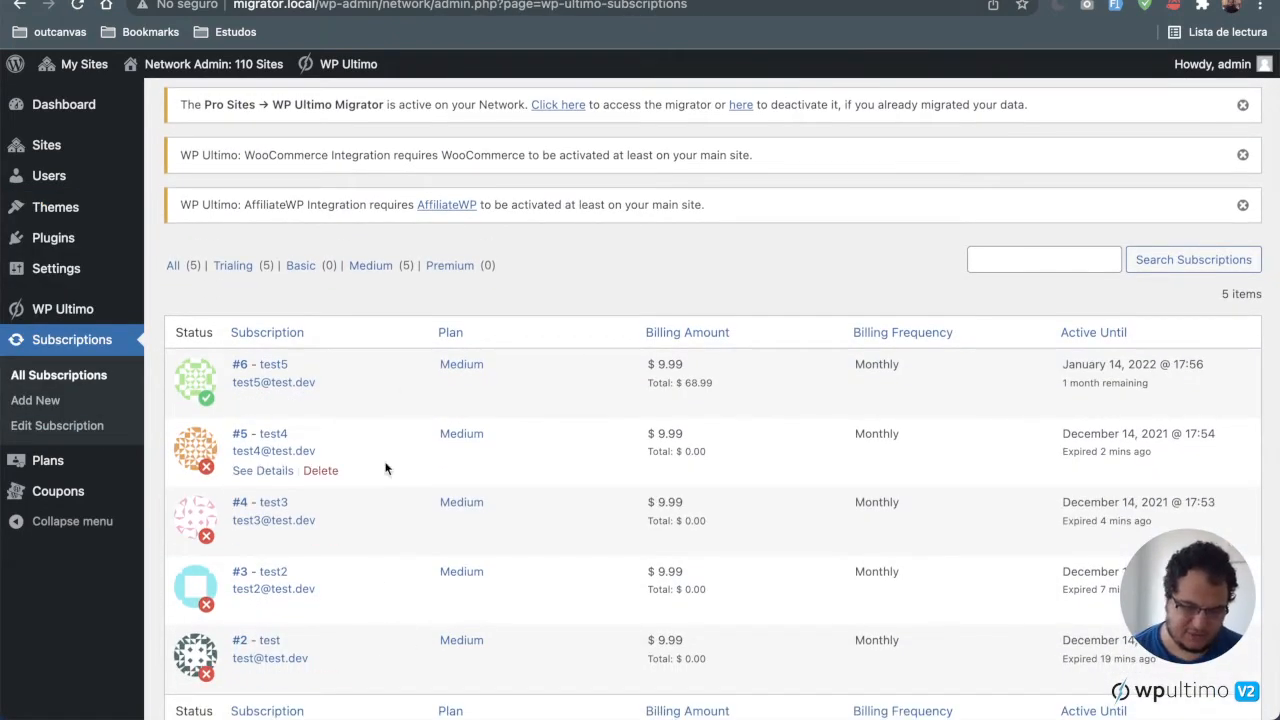
pyautogui.scroll(2, 574, 609)
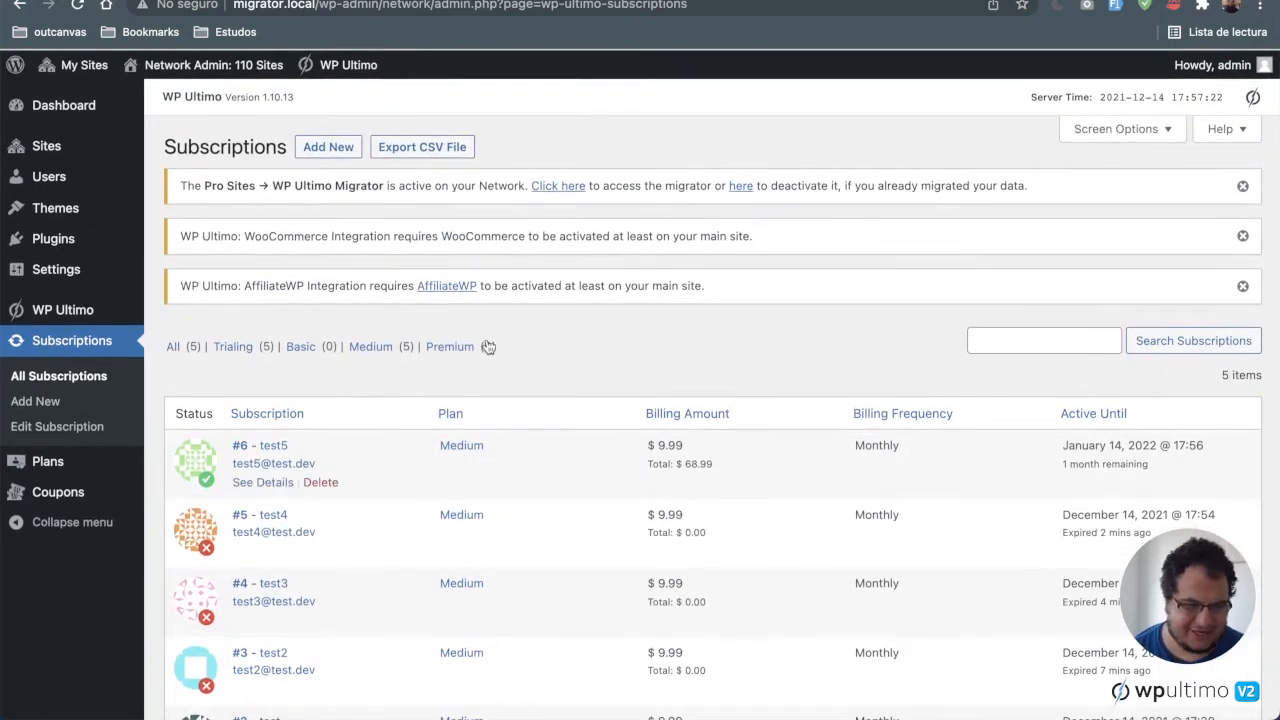
# Step: Open the Medium plan for editing and review its allowed plugins, allowed themes and quotas tabs
pyautogui.click(80, 468)
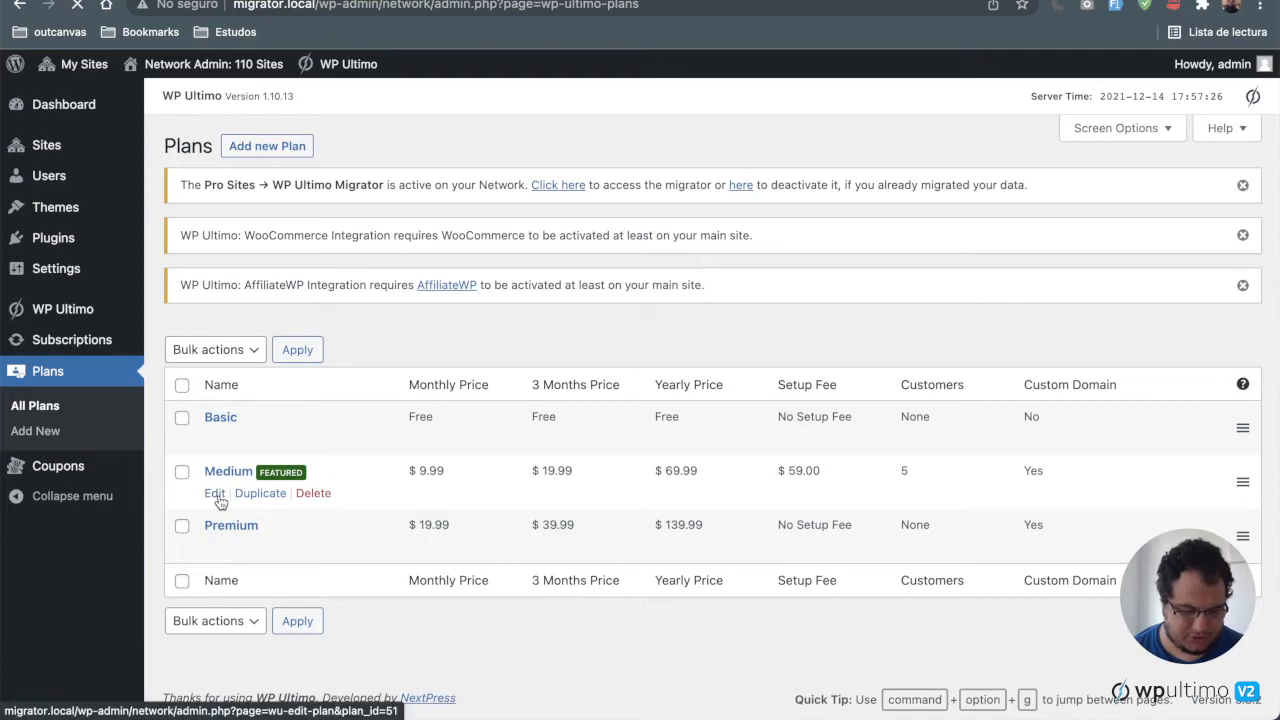
pyautogui.click(215, 494)
pyautogui.scroll(-5, 322, 441)
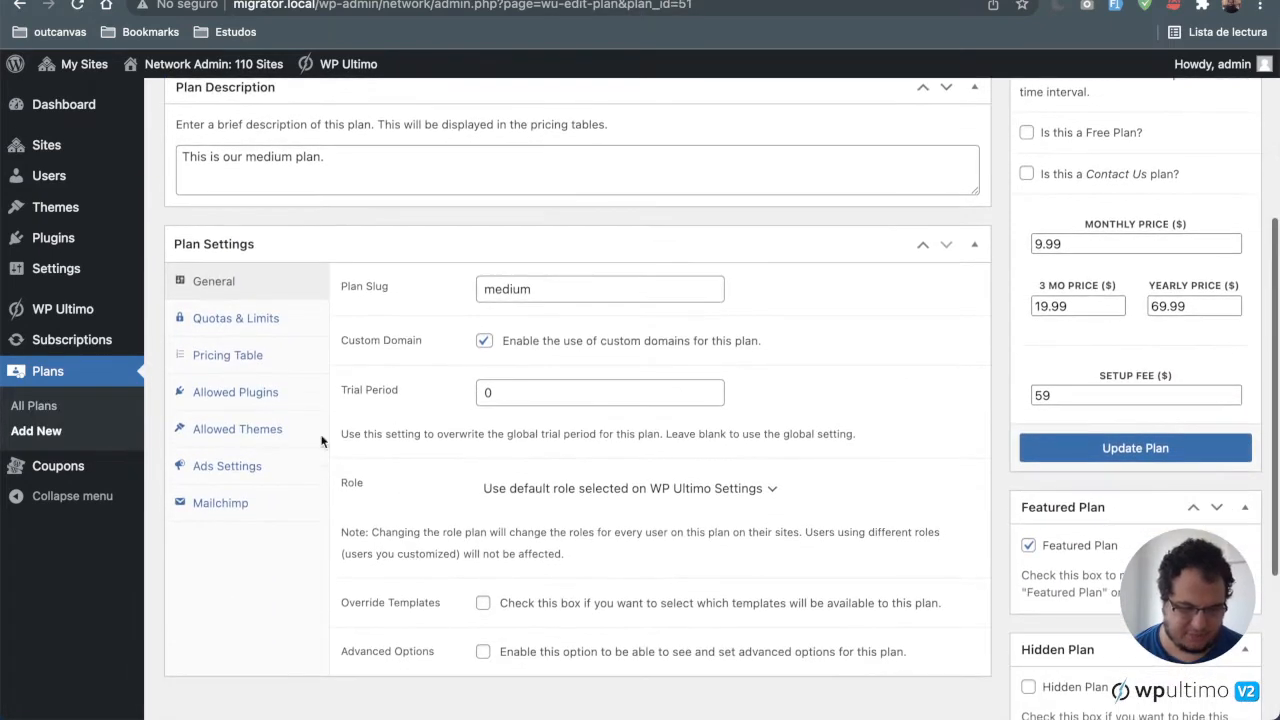
pyautogui.click(266, 391)
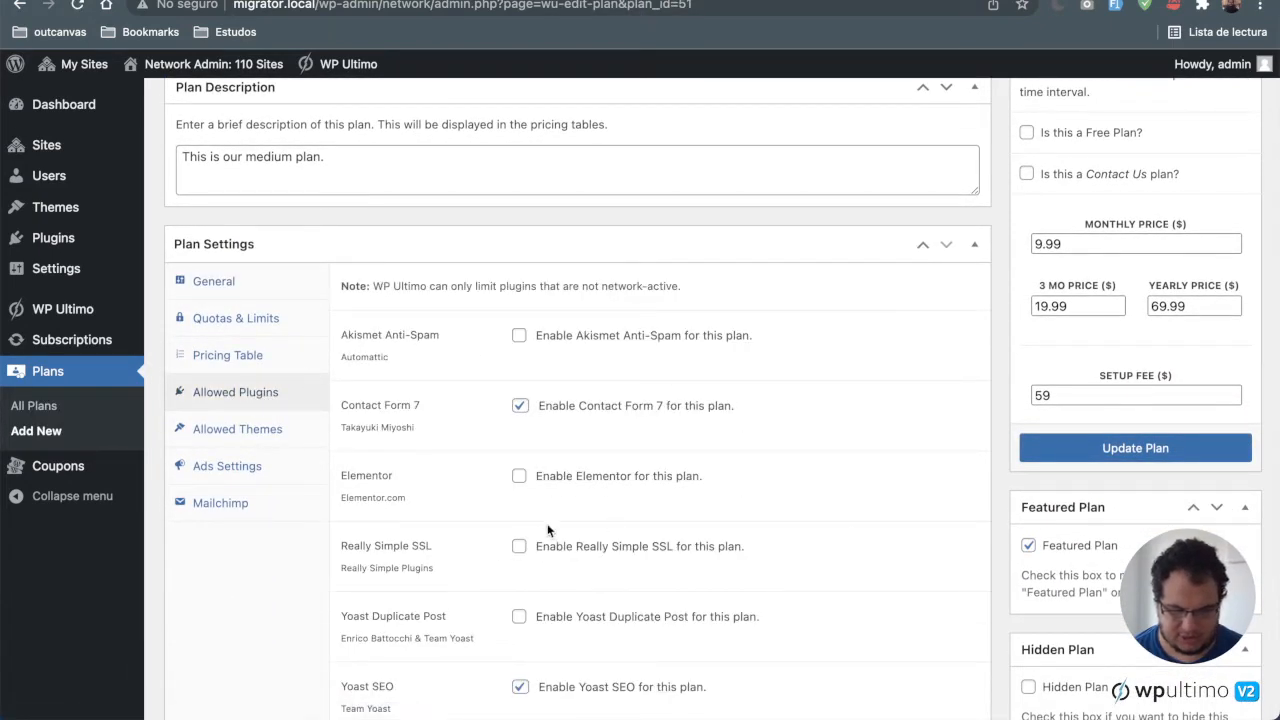
pyautogui.click(262, 429)
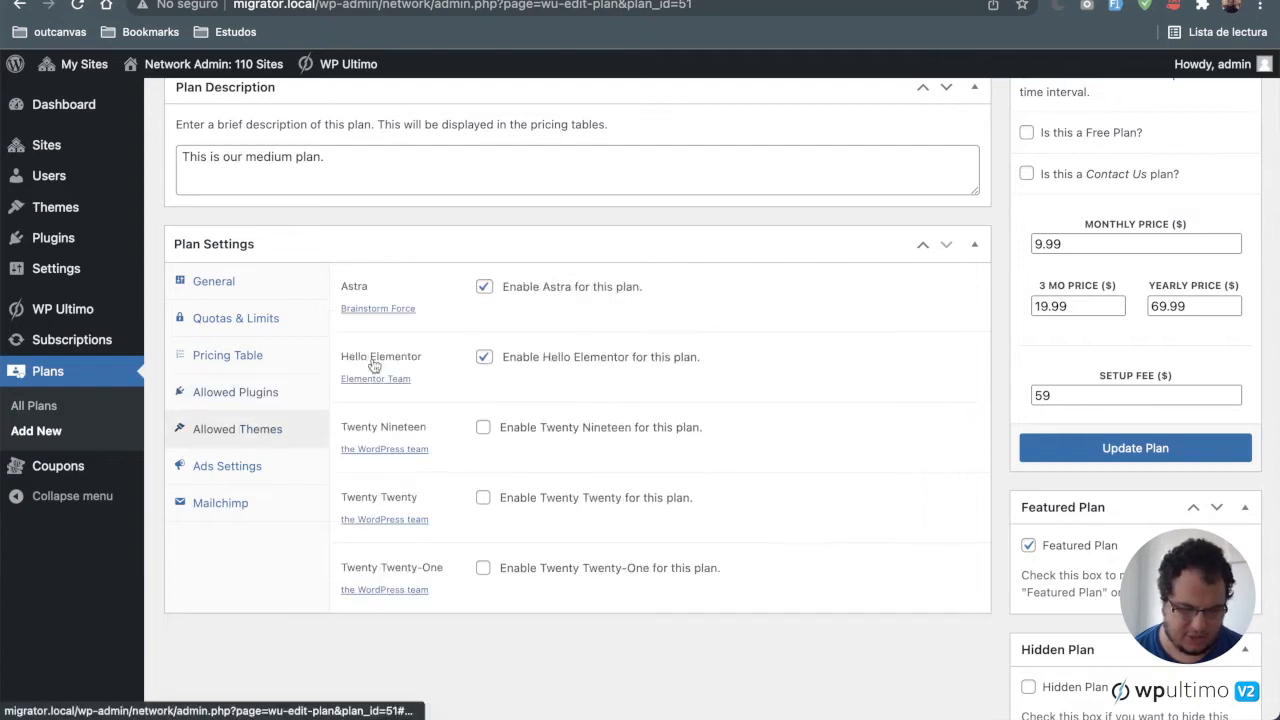
pyautogui.click(256, 330)
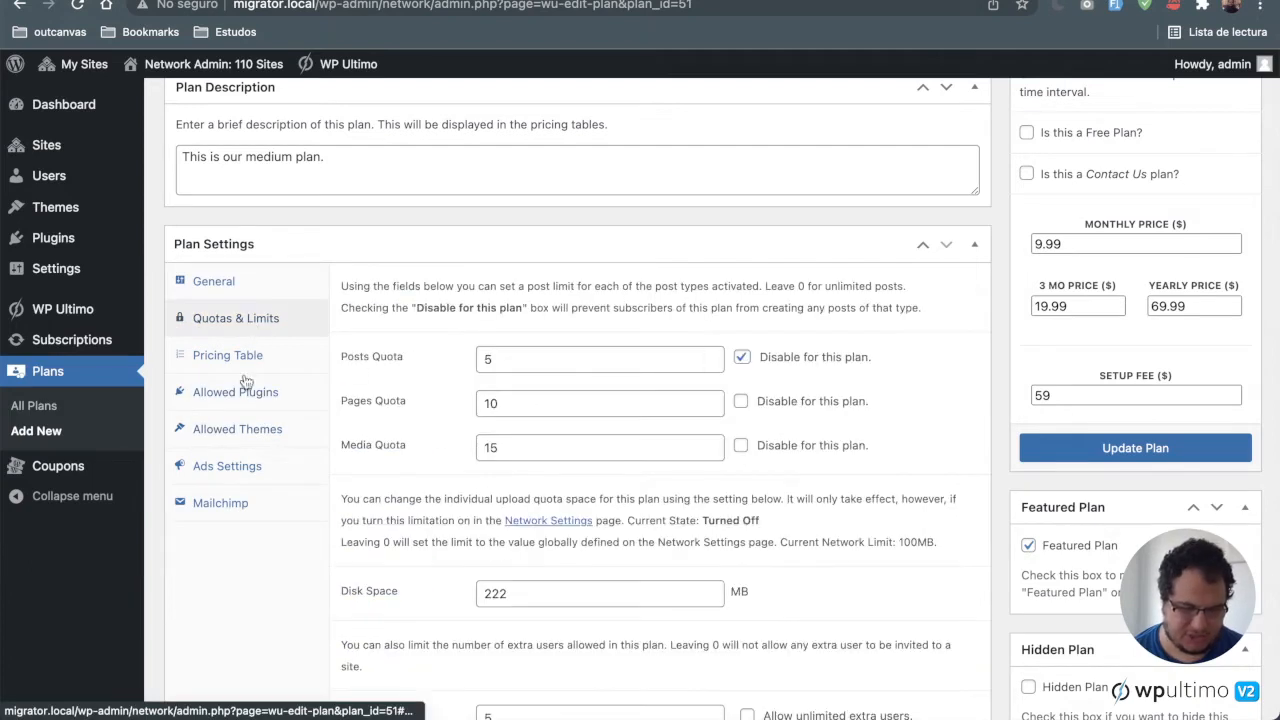
pyautogui.scroll(-1, 480, 470)
pyautogui.scroll(-3, 480, 470)
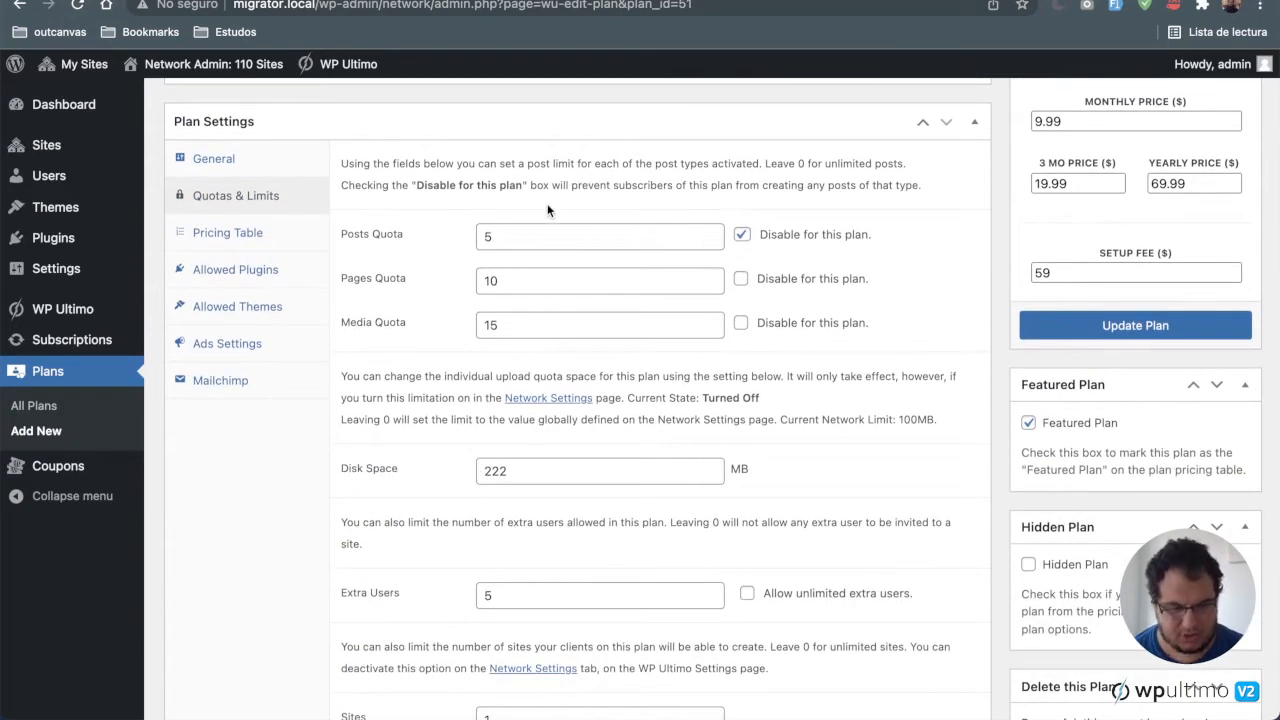
# Step: Inspect the Medium plan's quota and limit fields, then return to the plans list
pyautogui.click(531, 231)
pyautogui.press('Tab')
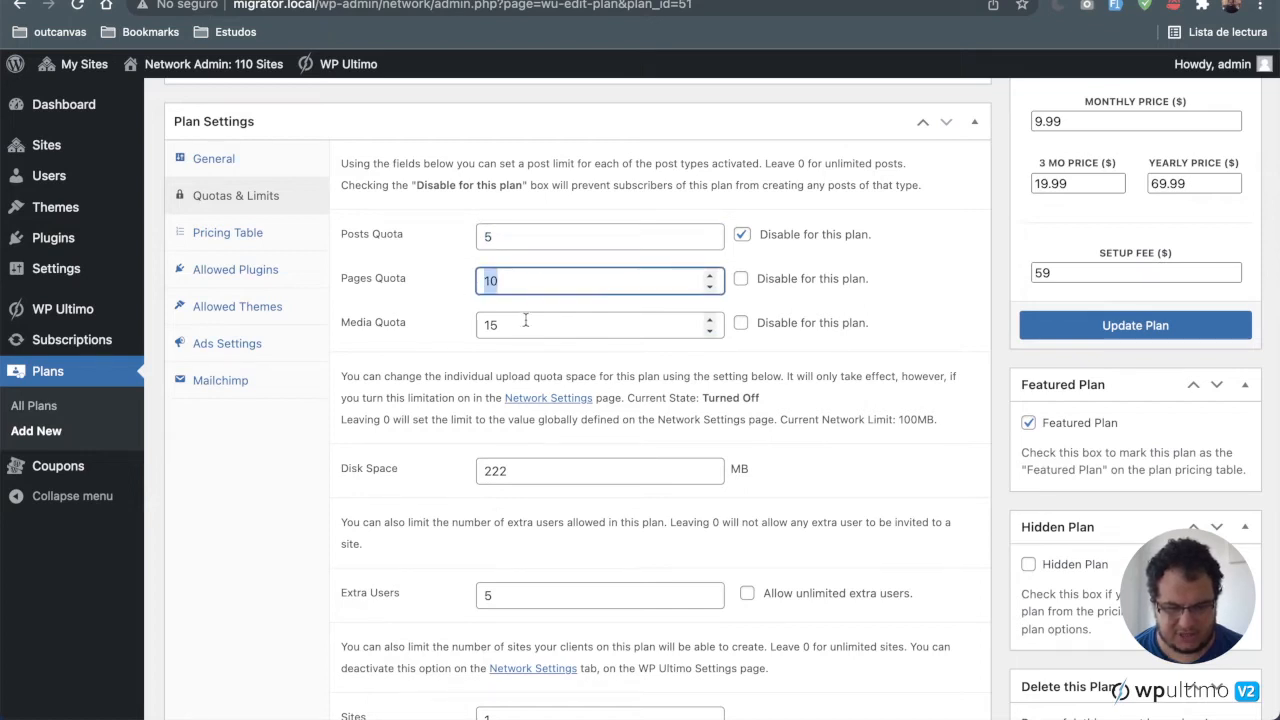
pyautogui.press('Tab')
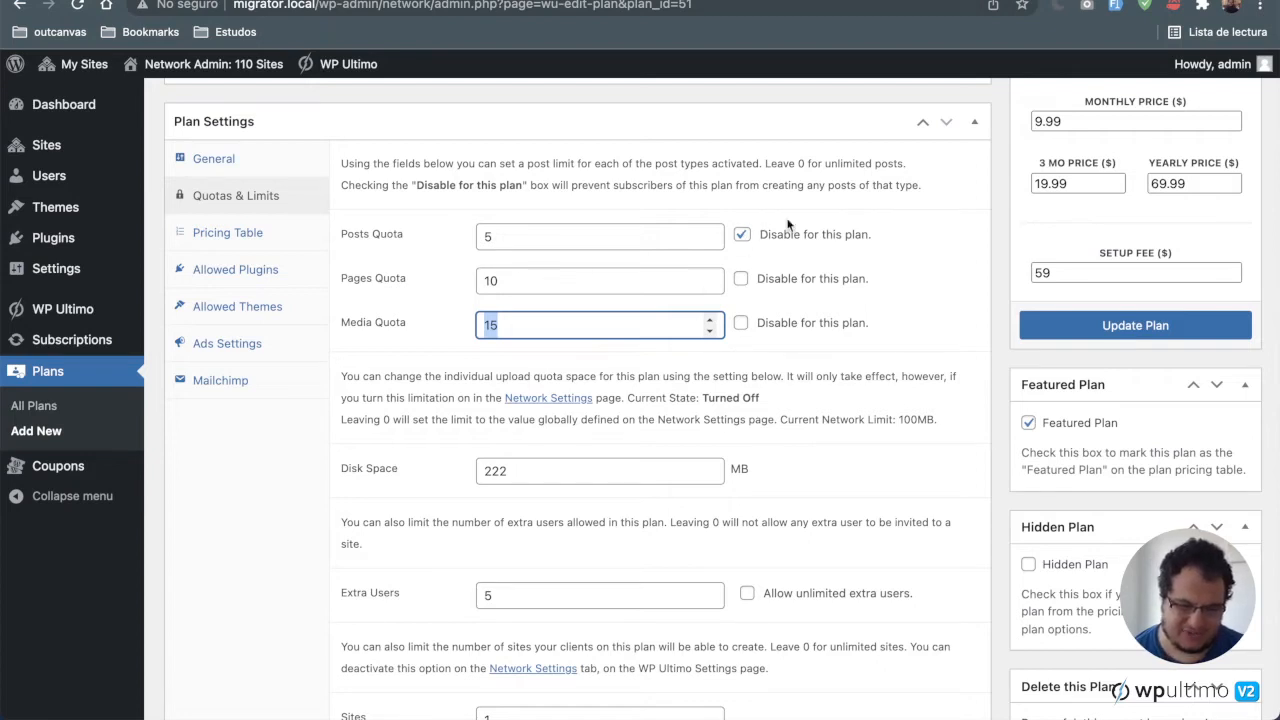
pyautogui.scroll(-2, 460, 426)
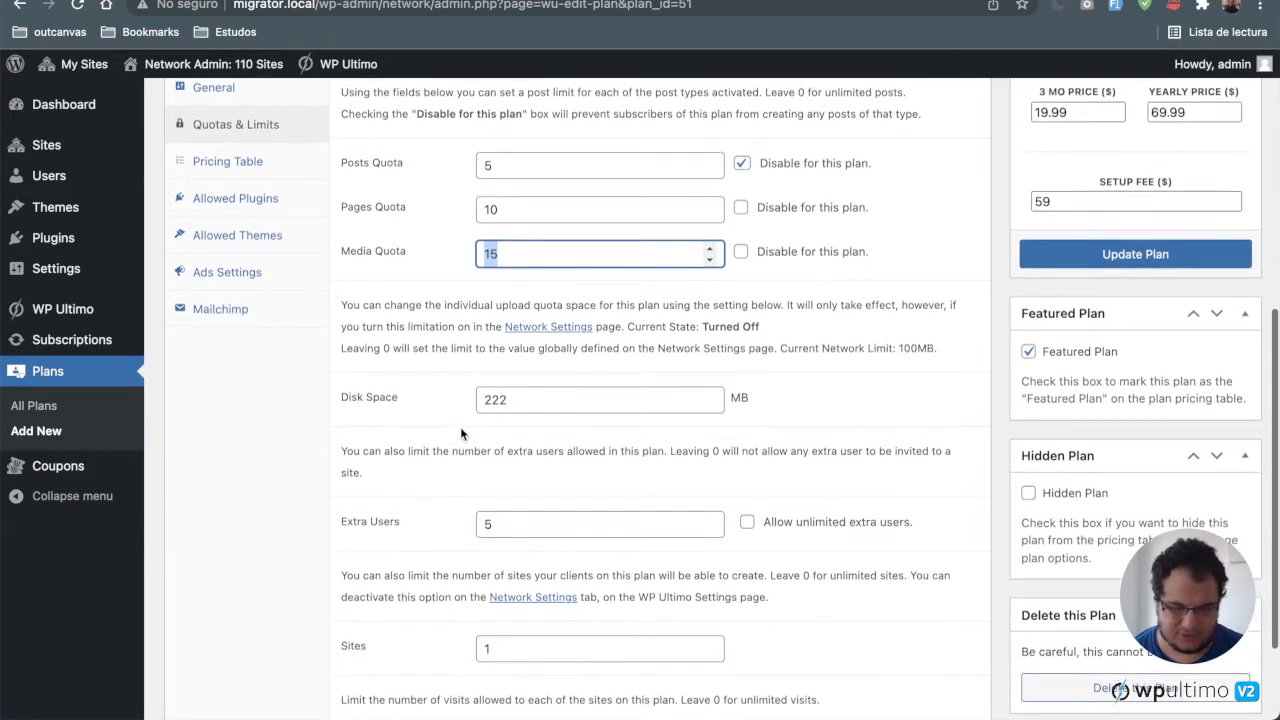
pyautogui.click(518, 398)
pyautogui.scroll(-2, 813, 463)
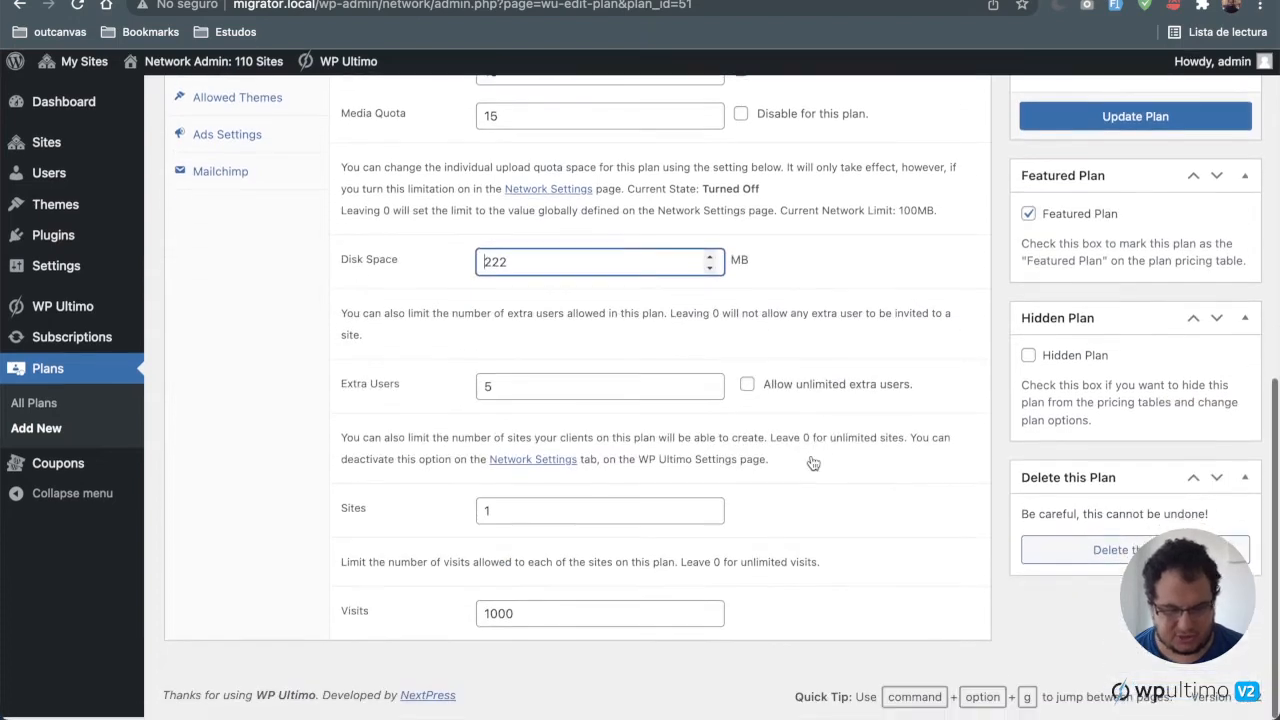
pyautogui.moveTo(620, 391); pyautogui.dragTo(383, 398)
pyautogui.click(738, 481)
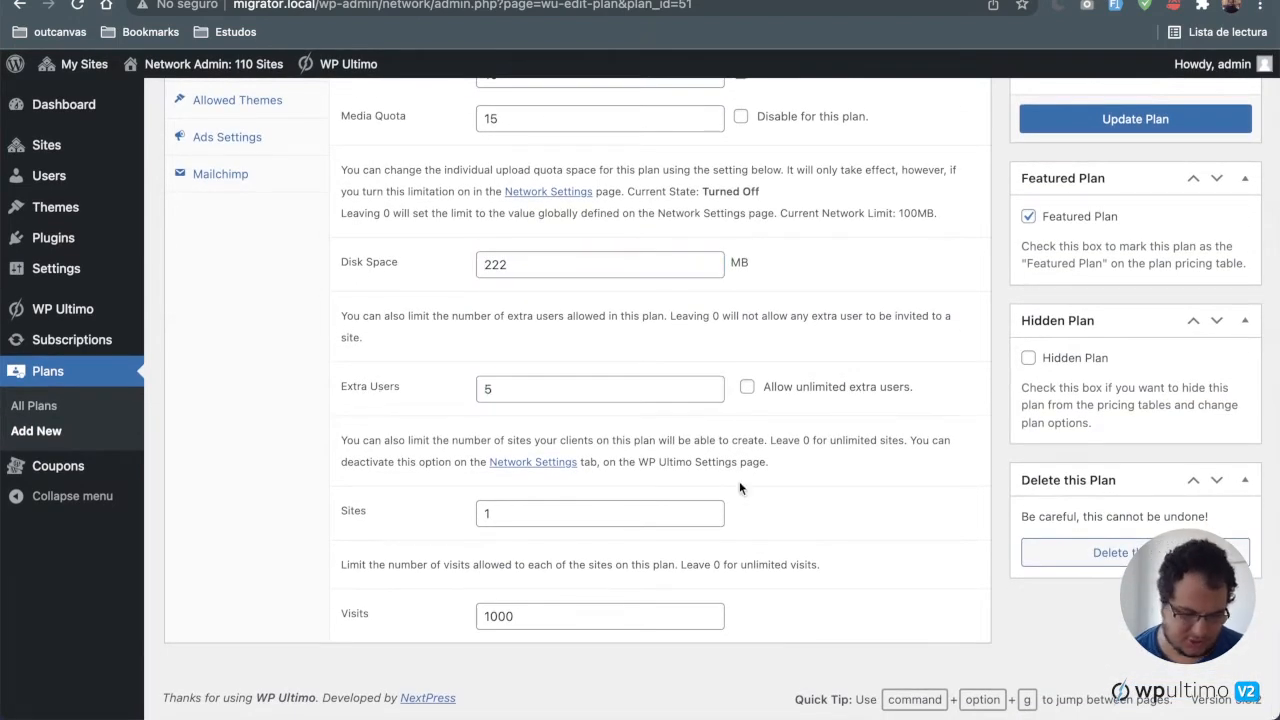
pyautogui.moveTo(526, 514); pyautogui.dragTo(436, 519)
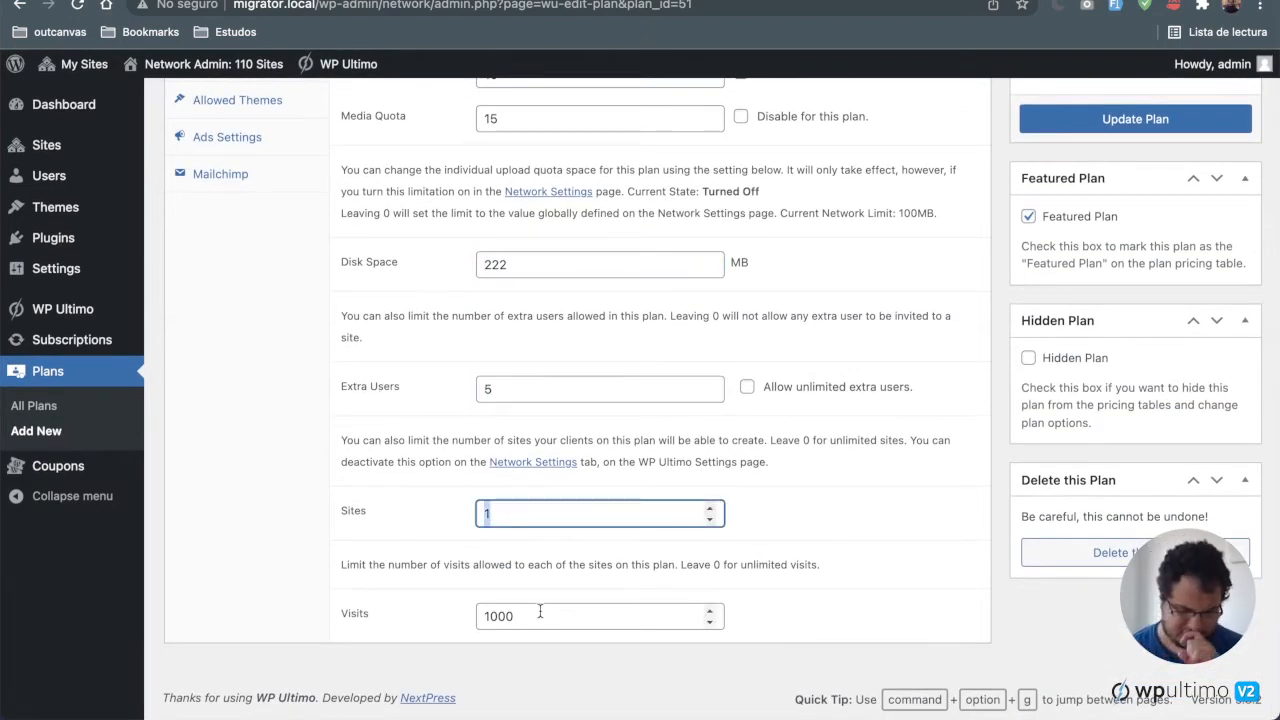
pyautogui.moveTo(540, 611); pyautogui.dragTo(400, 609)
pyautogui.click(393, 546)
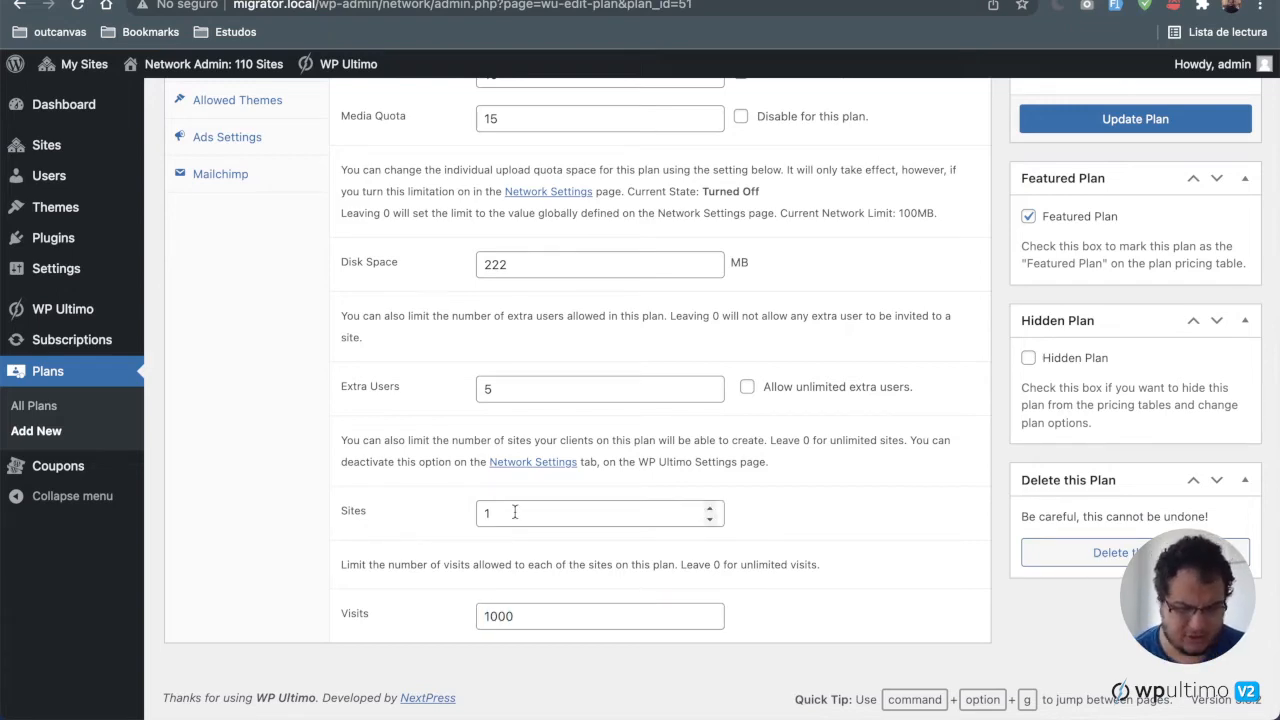
pyautogui.scroll(6, 506, 473)
pyautogui.scroll(-3, 506, 473)
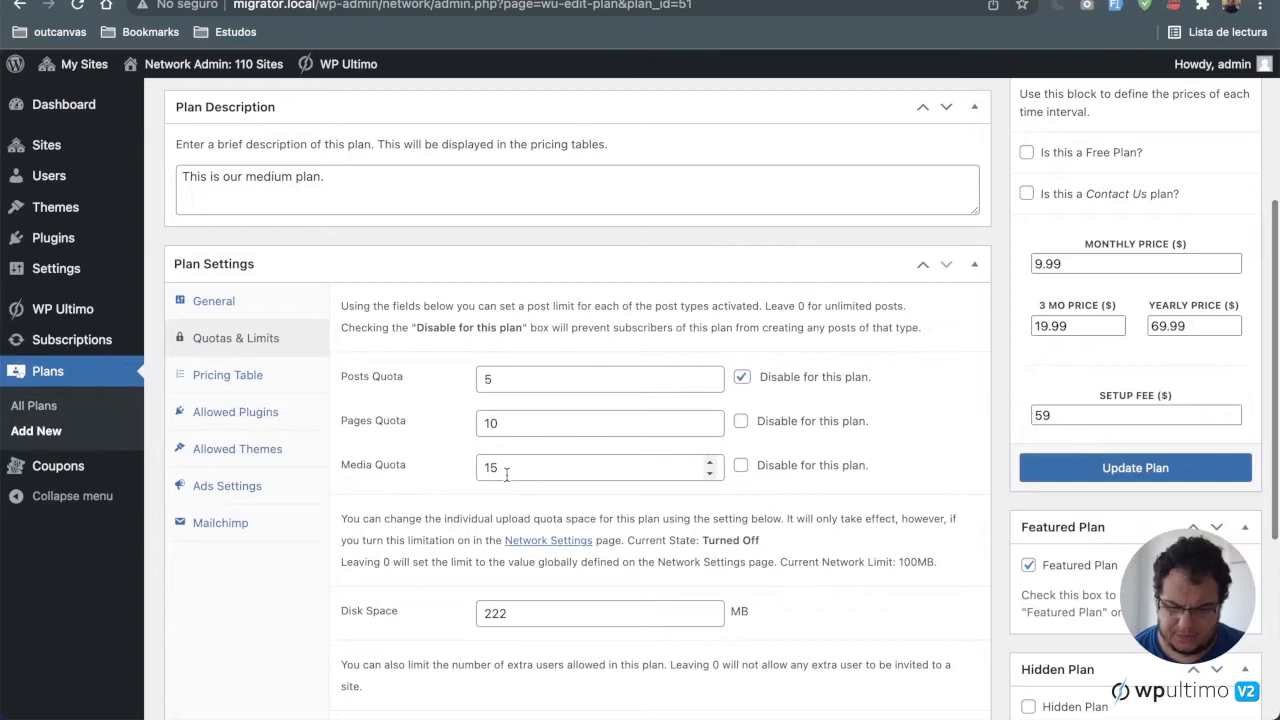
pyautogui.scroll(2, 506, 474)
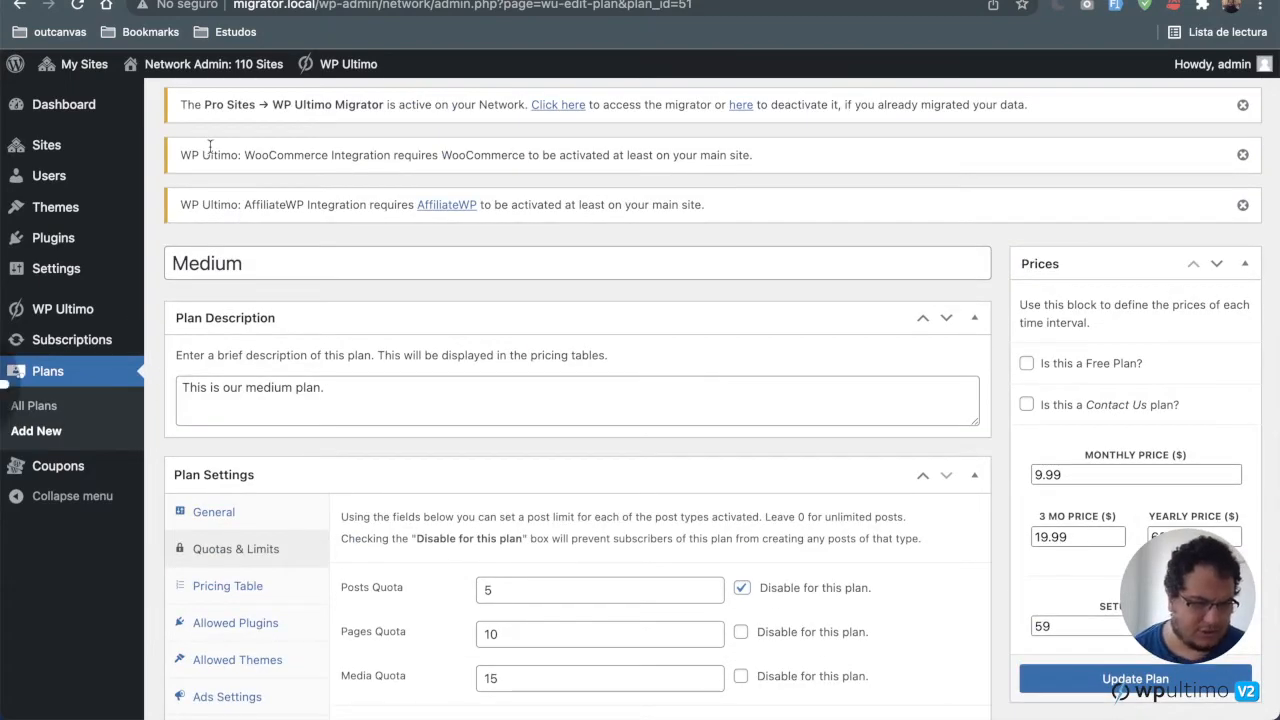
pyautogui.hscroll(-5, 210, 147)
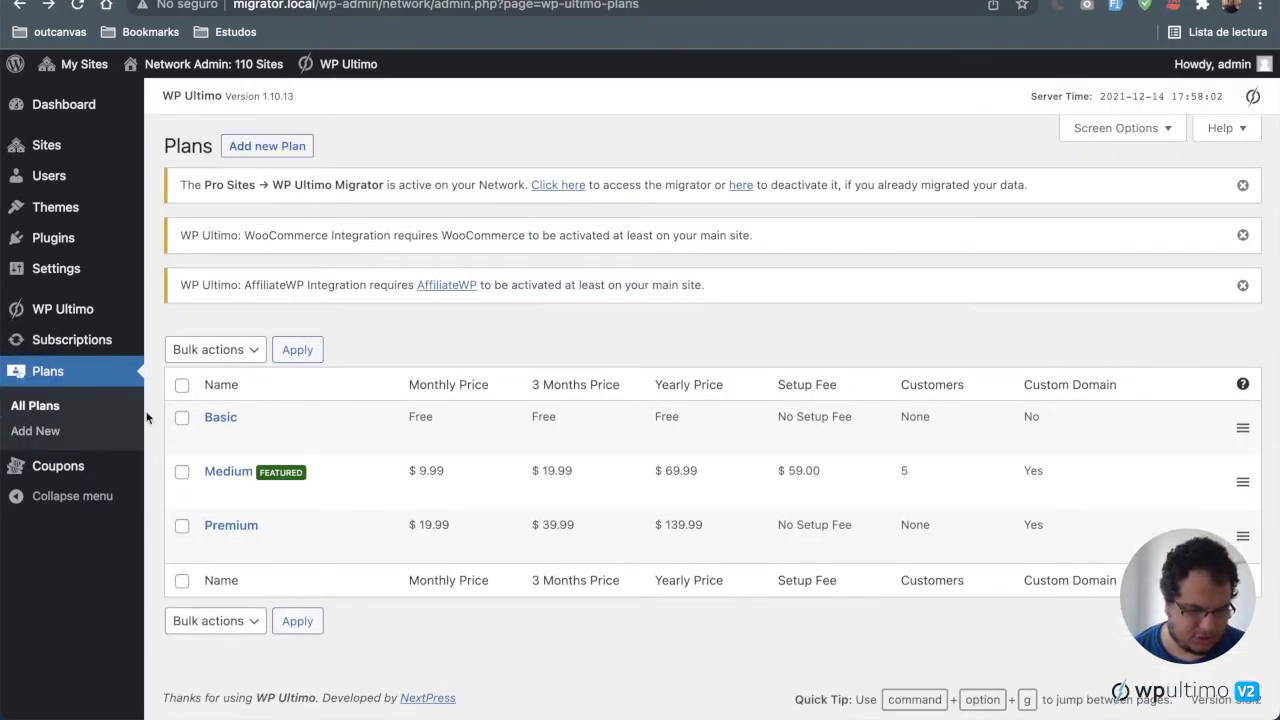
# Step: Upload and install the plugin file wp-ultimo2.0.7-broken.zip from the Desktop's 2.0.7 folder on the network
pyautogui.click(92, 240)
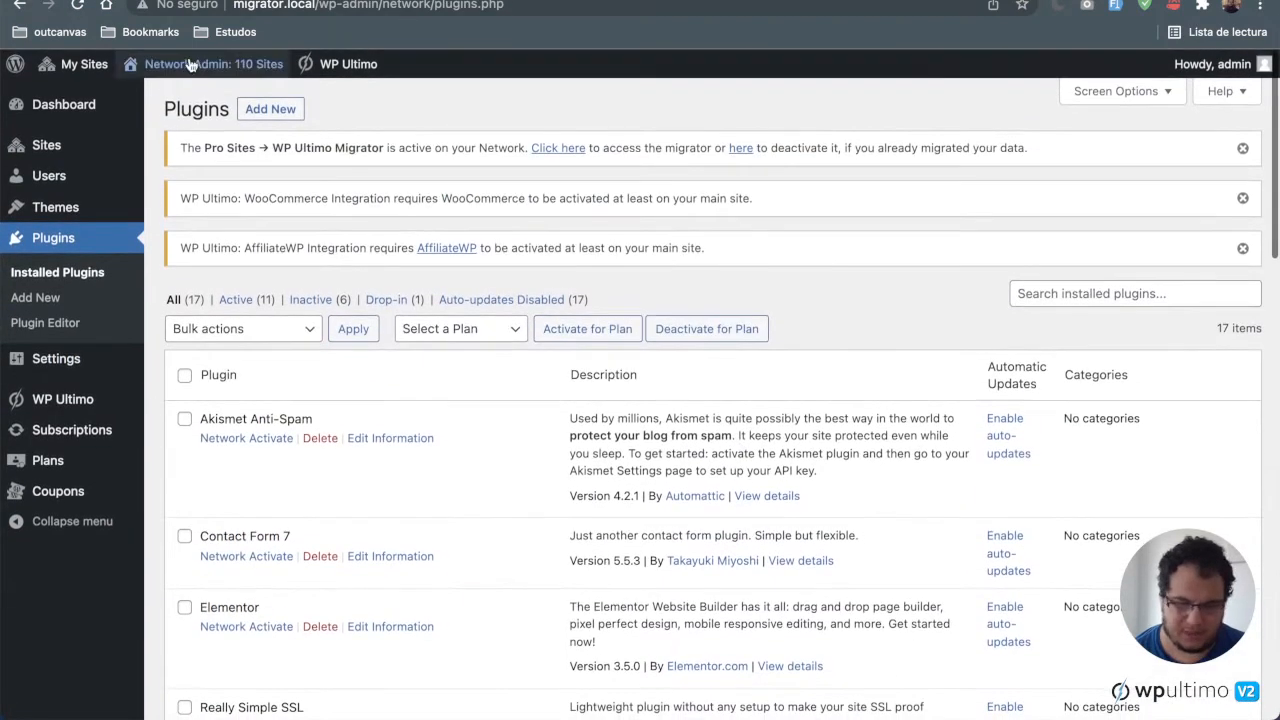
pyautogui.click(268, 108)
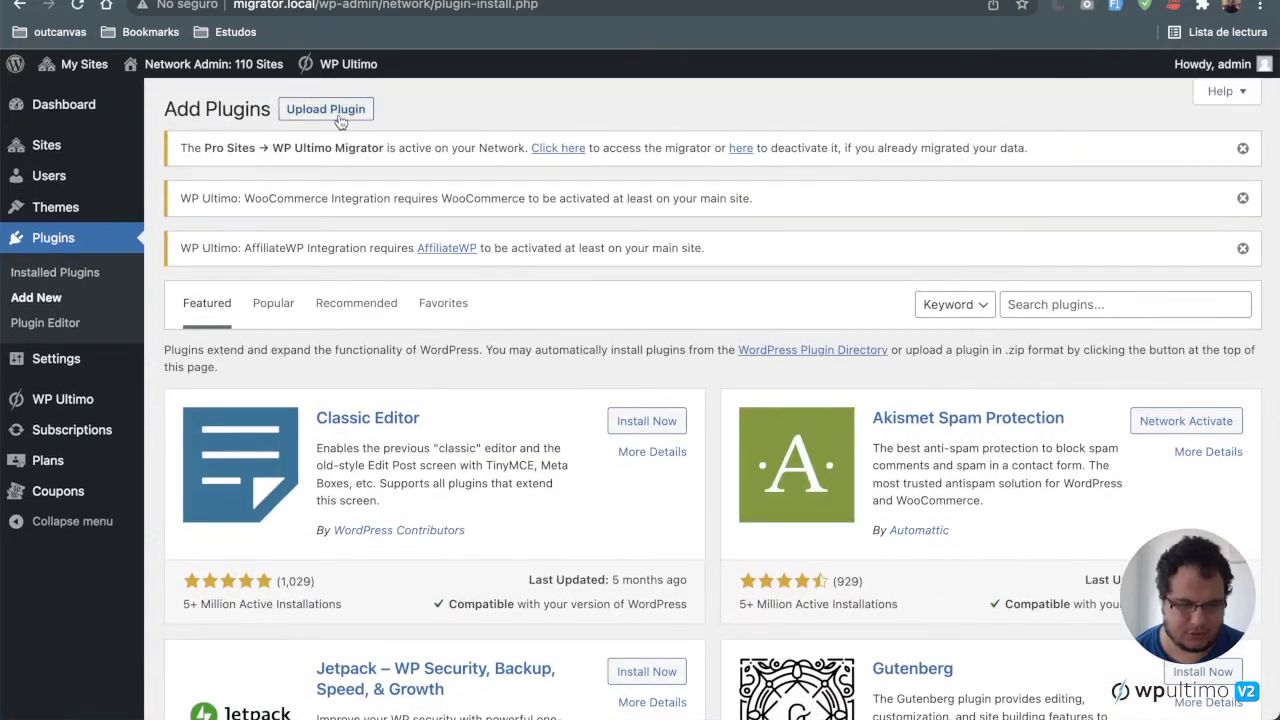
pyautogui.click(330, 110)
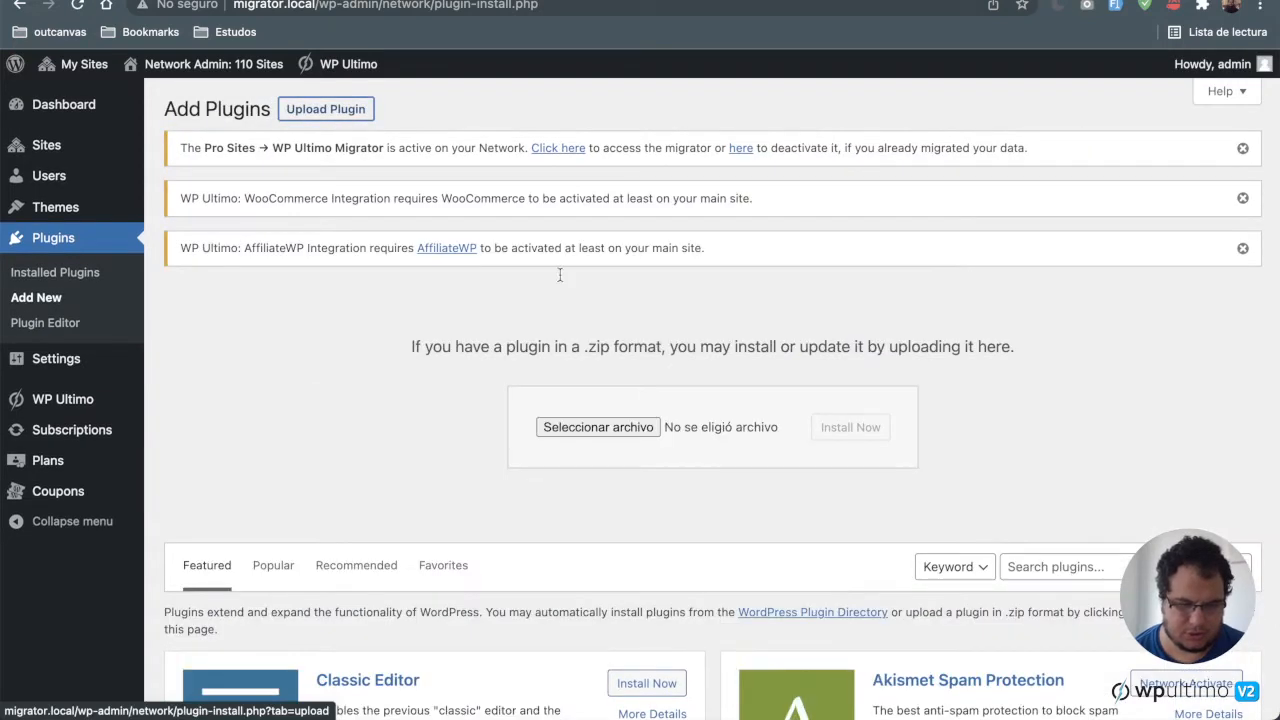
pyautogui.click(635, 431)
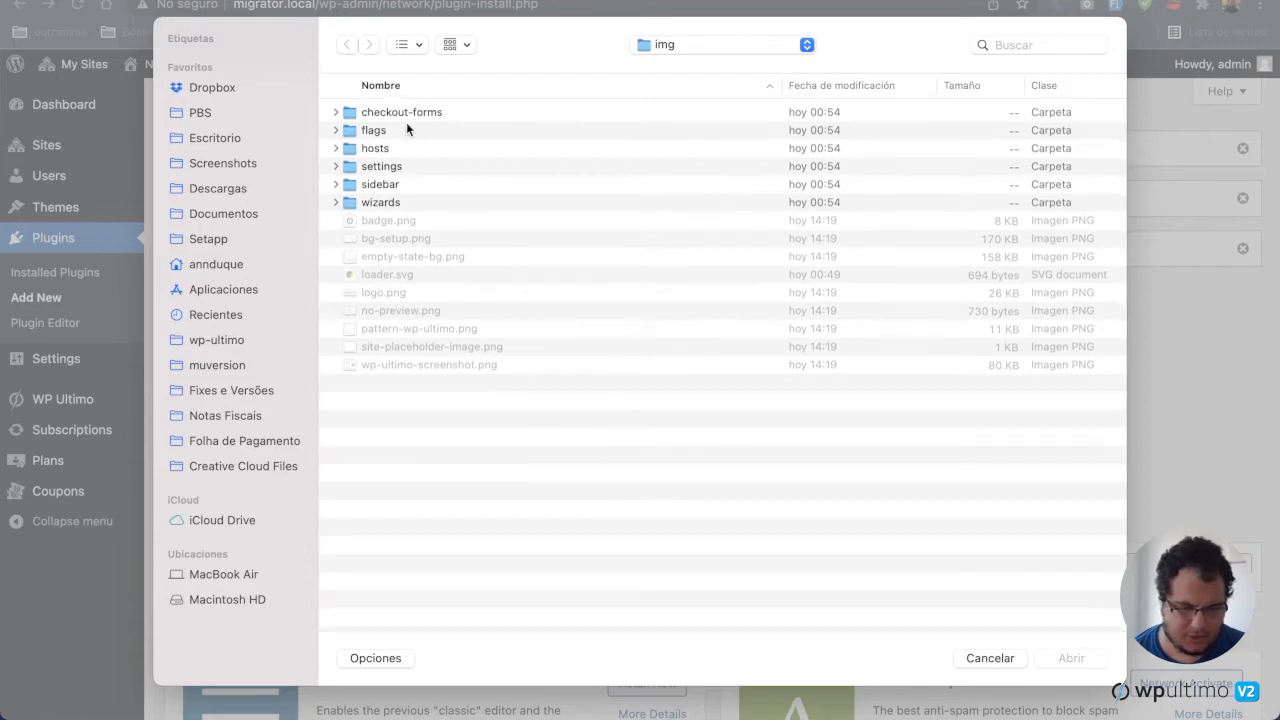
pyautogui.click(222, 137)
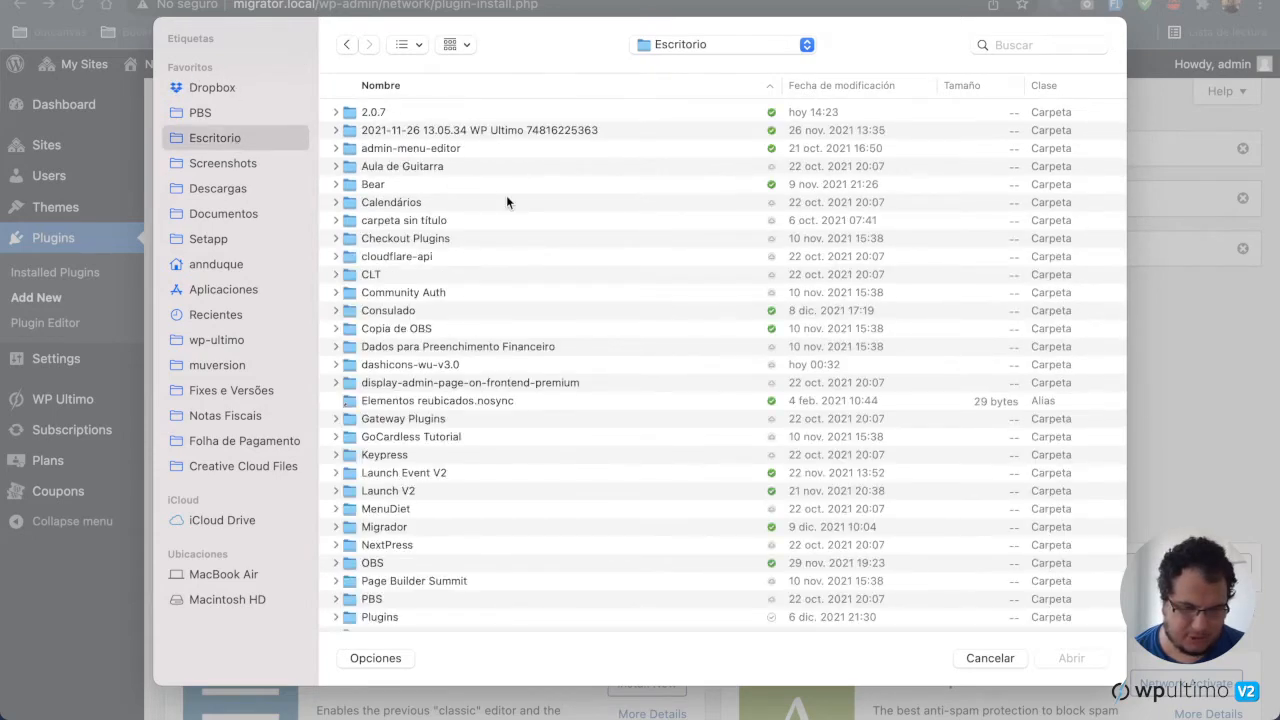
pyautogui.scroll(-5, 562, 282)
pyautogui.scroll(5, 540, 250)
pyautogui.doubleClick(387, 108)
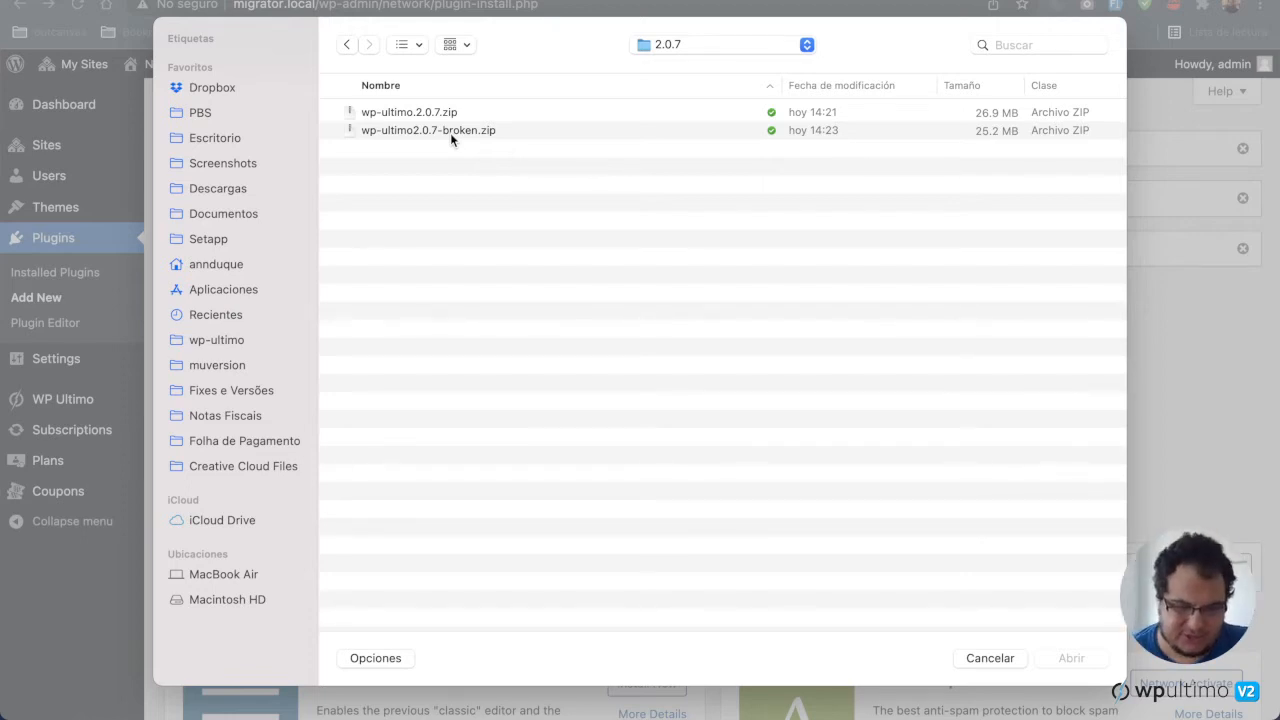
pyautogui.doubleClick(469, 129)
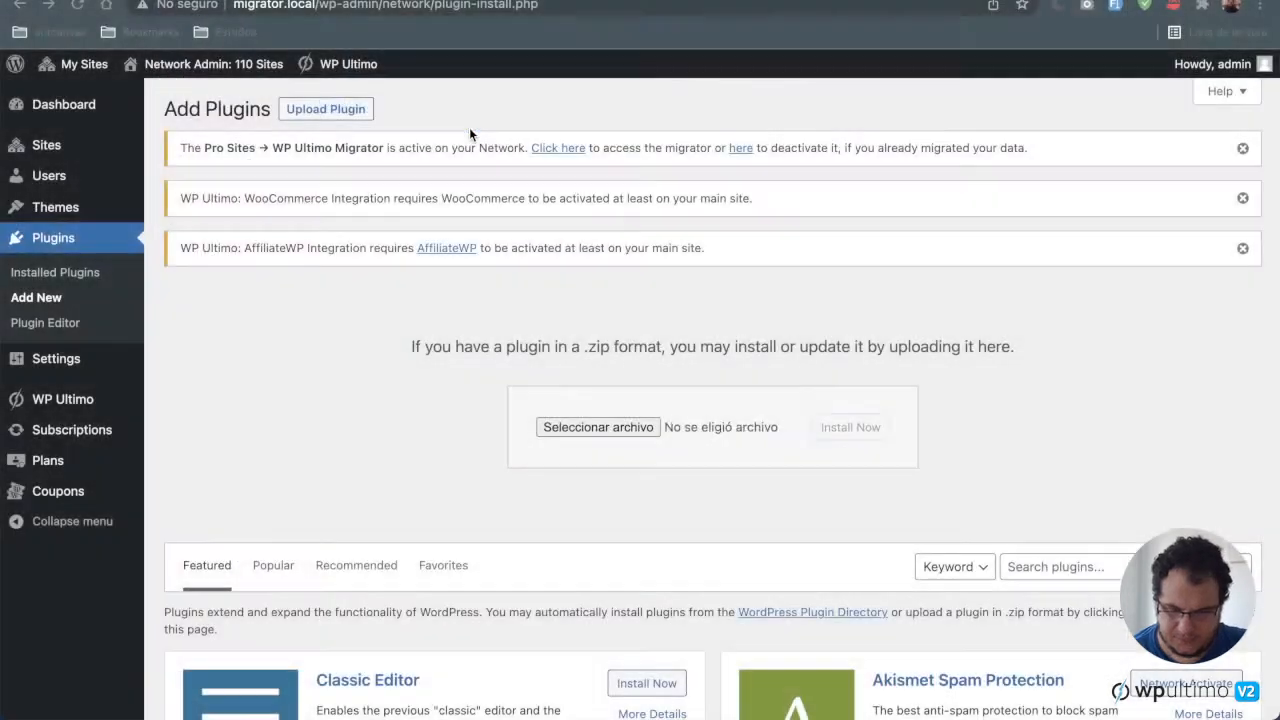
pyautogui.click(858, 431)
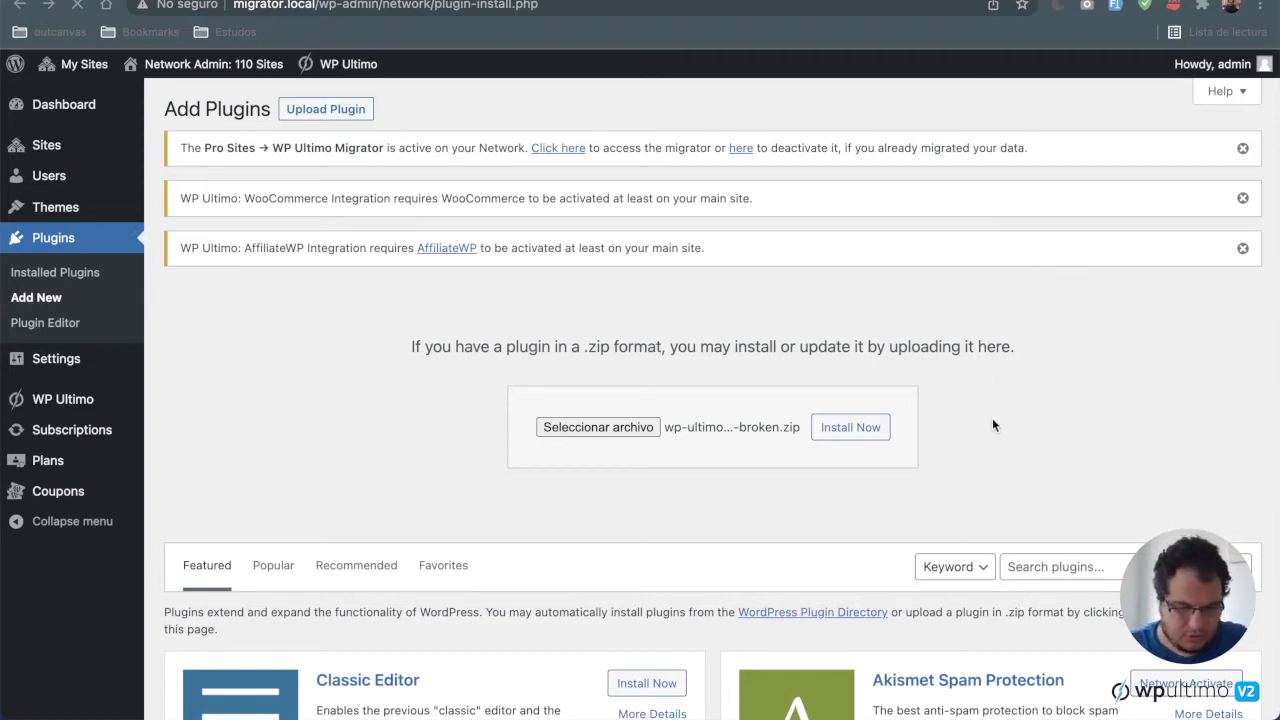
# Step: Replace the installed WP Ultimo 1.10.13 plugin with the uploaded 2.0.7 version
pyautogui.click(1018, 418)
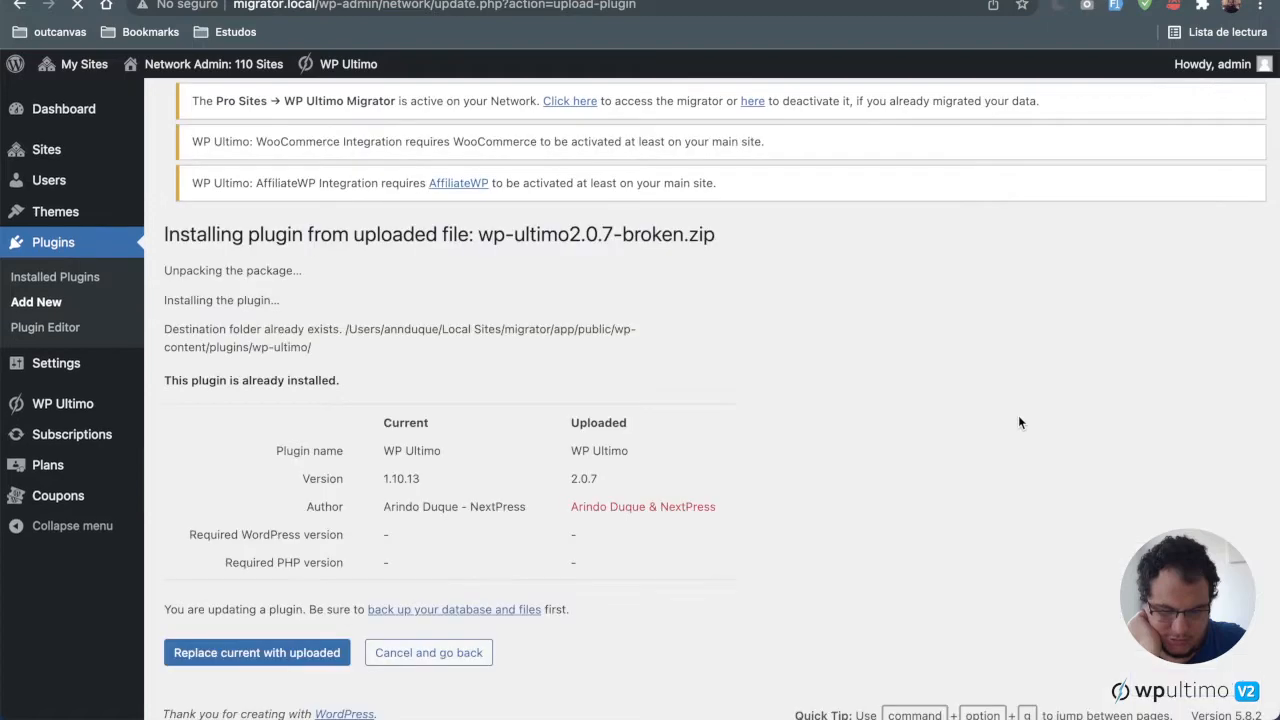
pyautogui.scroll(-2, 1018, 422)
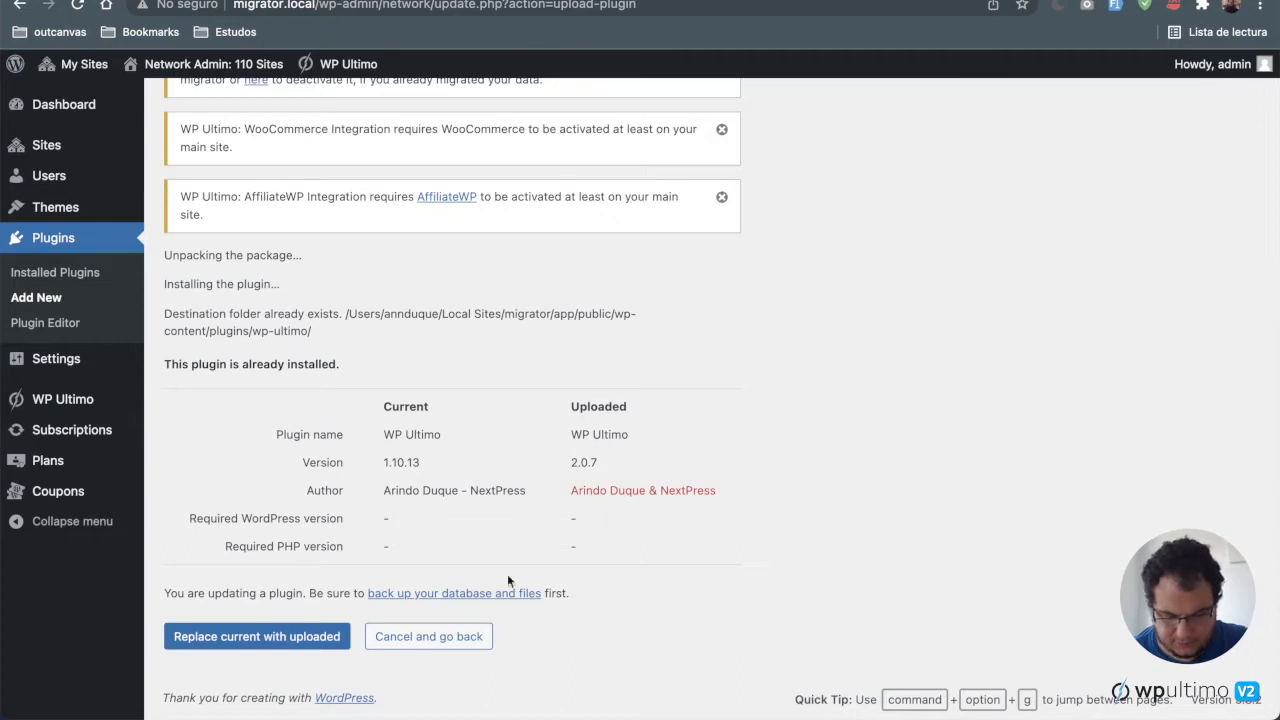
pyautogui.moveTo(384, 434); pyautogui.dragTo(441, 437)
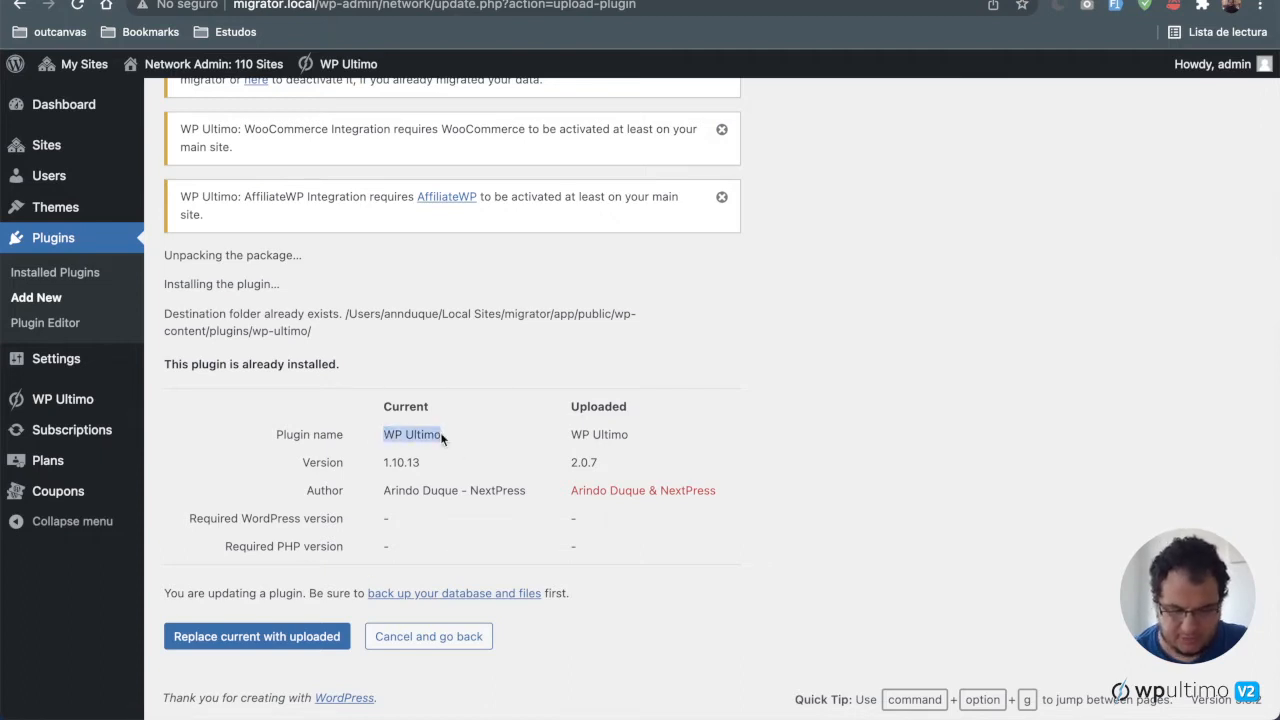
pyautogui.click(441, 435)
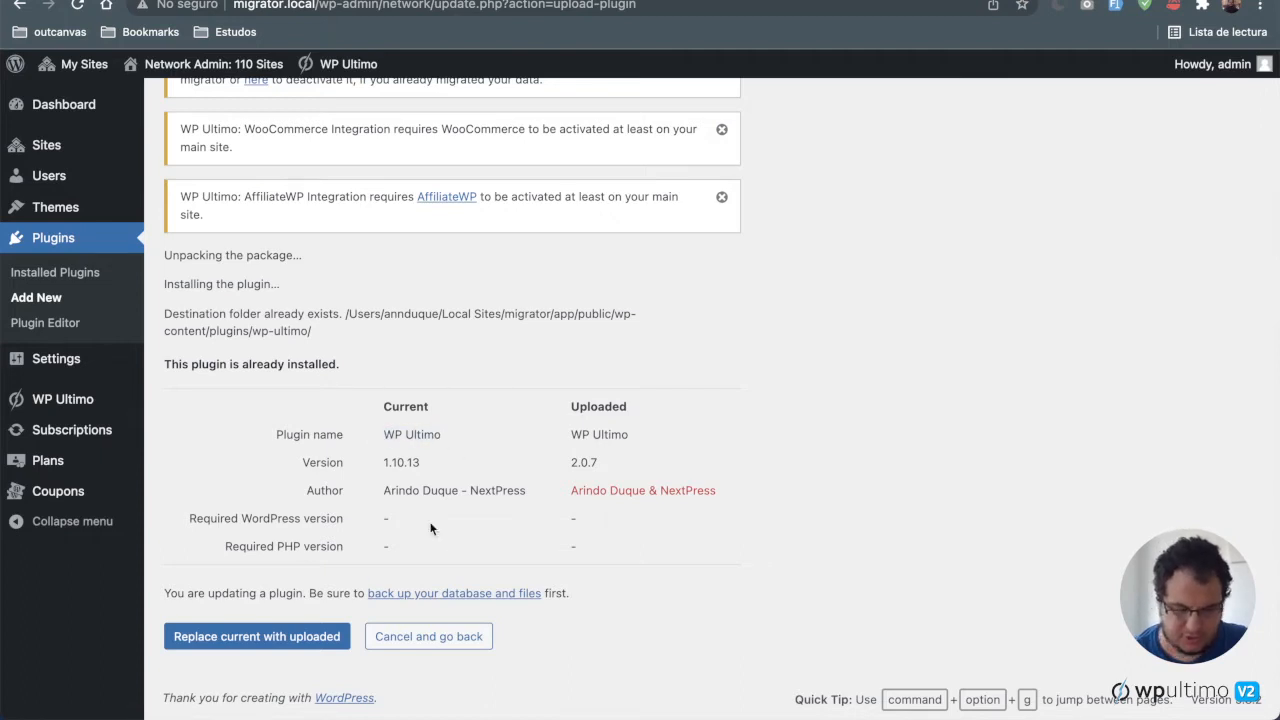
pyautogui.click(276, 649)
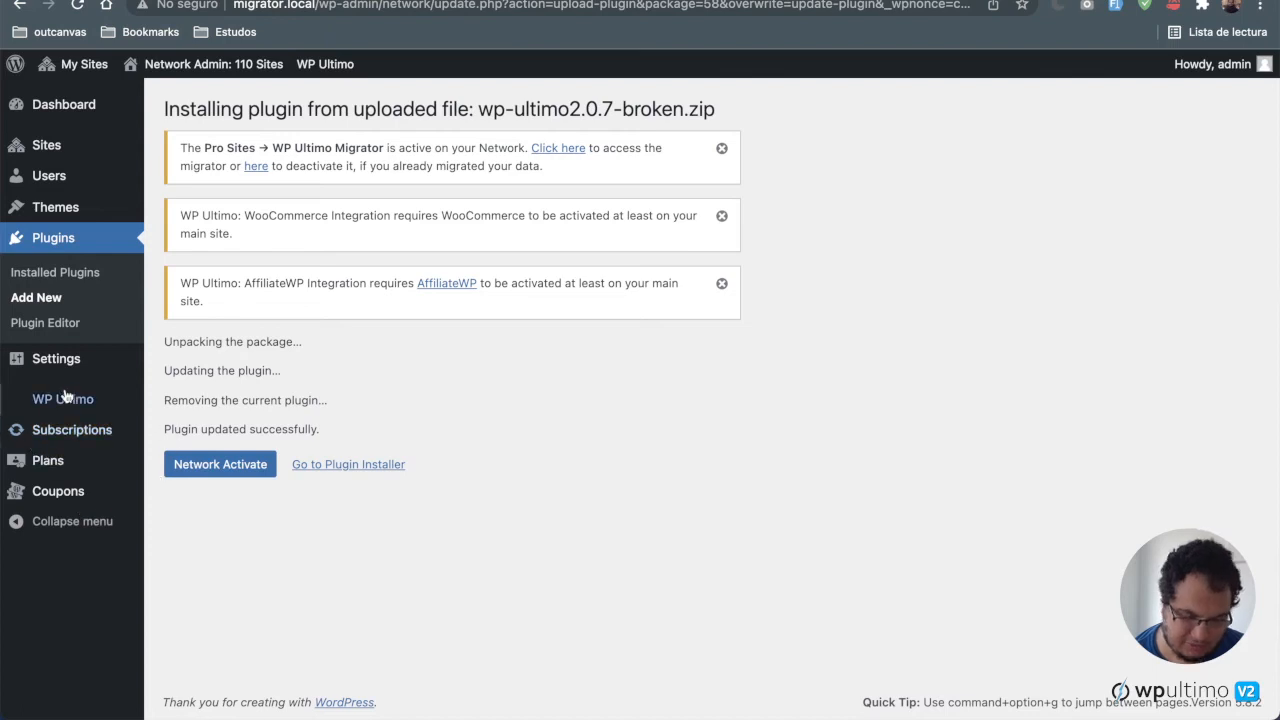
# Step: Open the network dashboard and read the WP Ultimo 2.0 update notice and its WooCommerce Integration entry
pyautogui.click(93, 116)
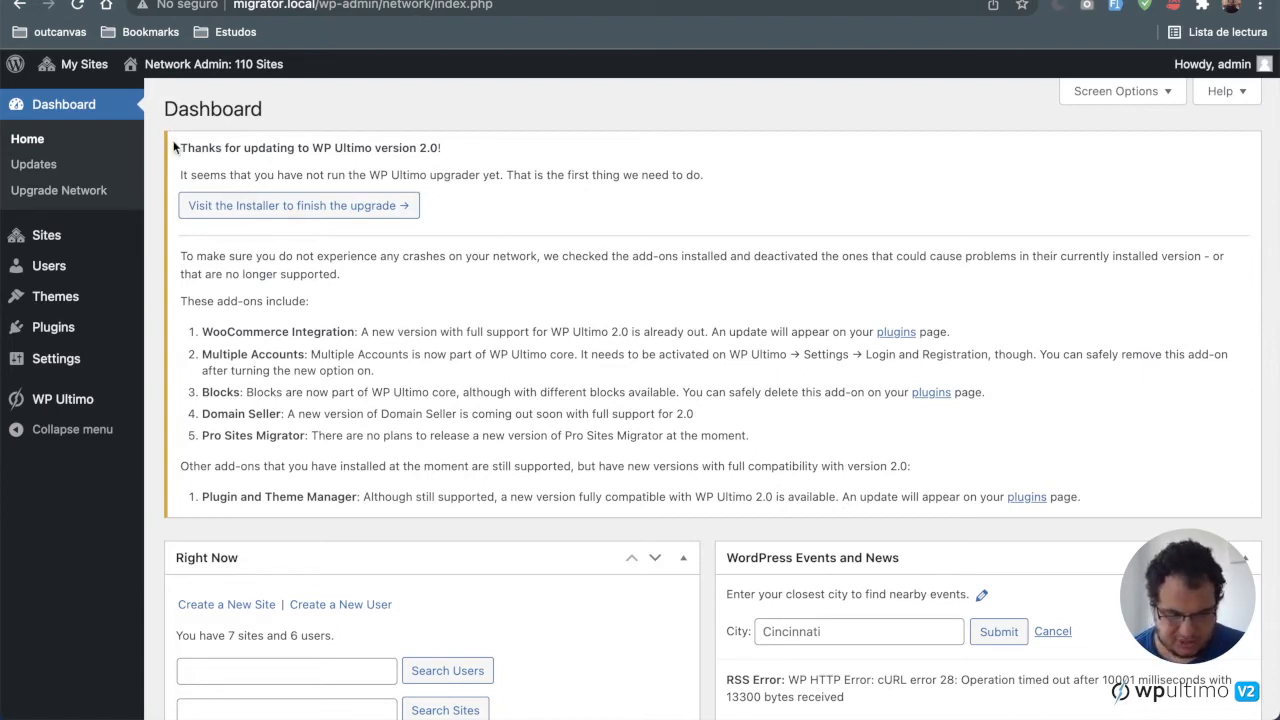
pyautogui.moveTo(174, 140); pyautogui.dragTo(683, 222)
pyautogui.click(683, 222)
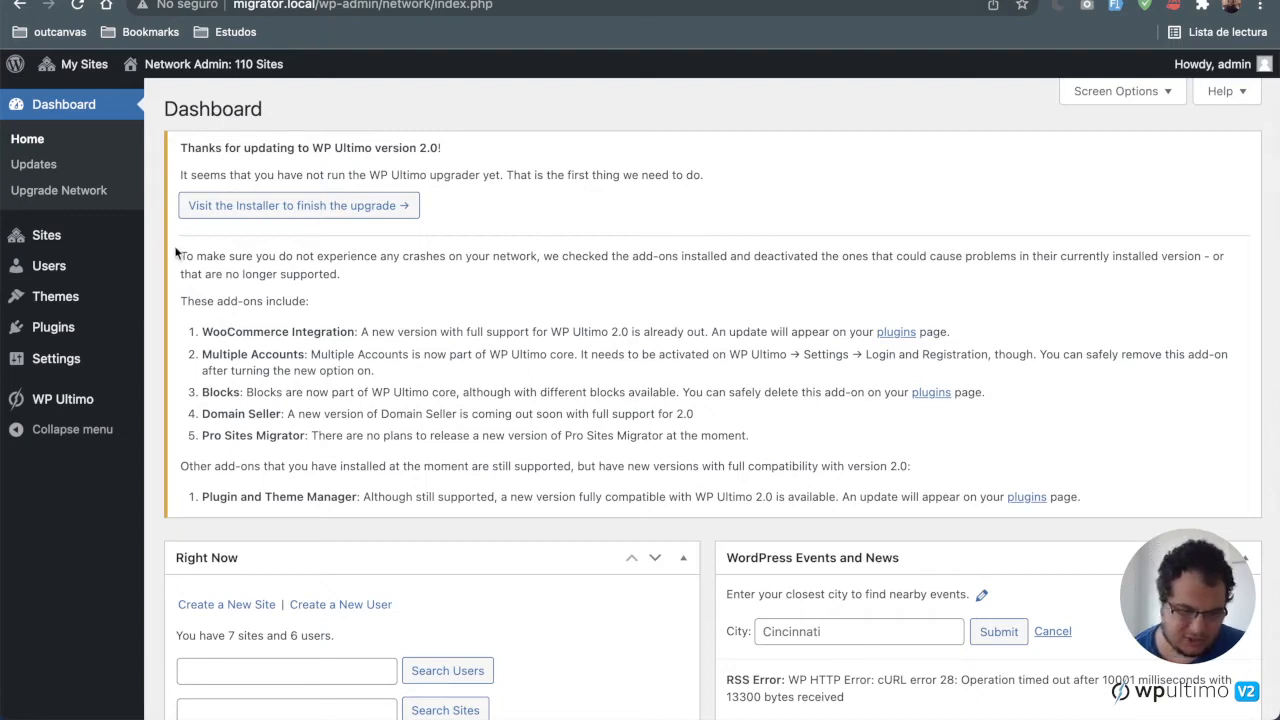
pyautogui.moveTo(181, 256)
pyautogui.mouseDown()
pyautogui.moveTo(300, 312)
pyautogui.moveTo(1011, 468)
pyautogui.moveTo(1035, 486)
pyautogui.moveTo(200, 330)
pyautogui.moveTo(181, 252)
pyautogui.mouseUp()
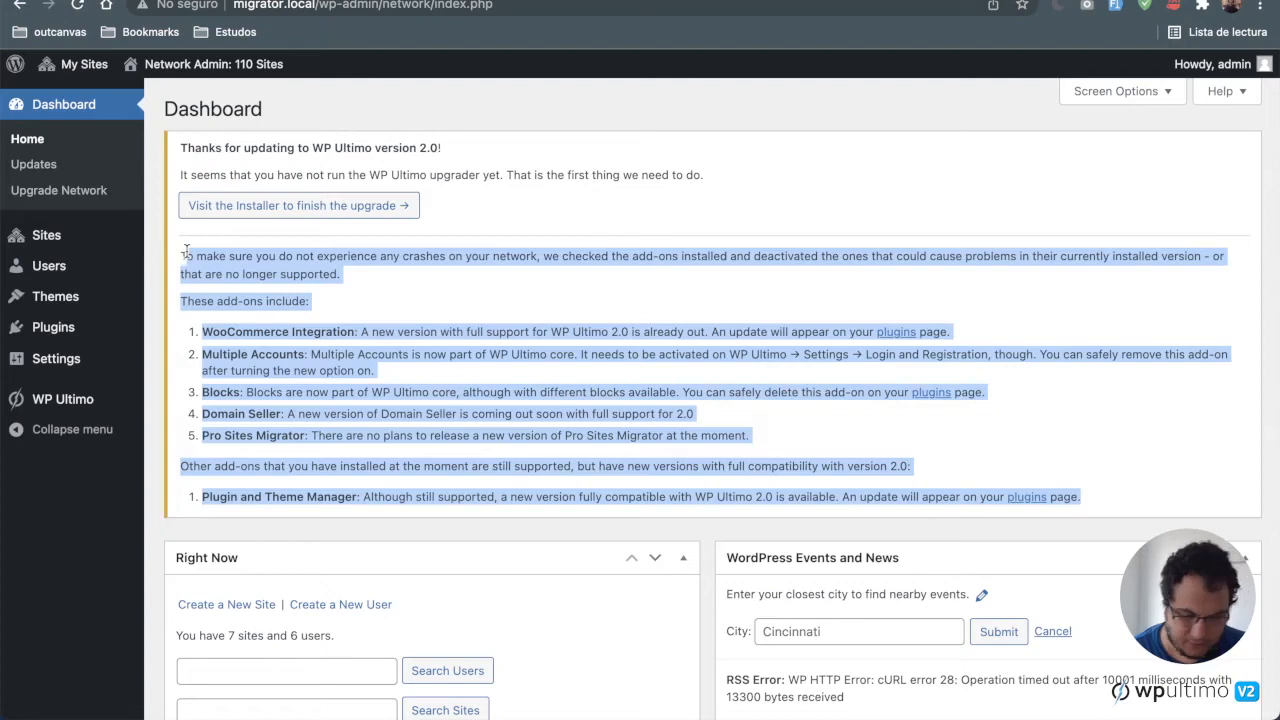
pyautogui.click(460, 278)
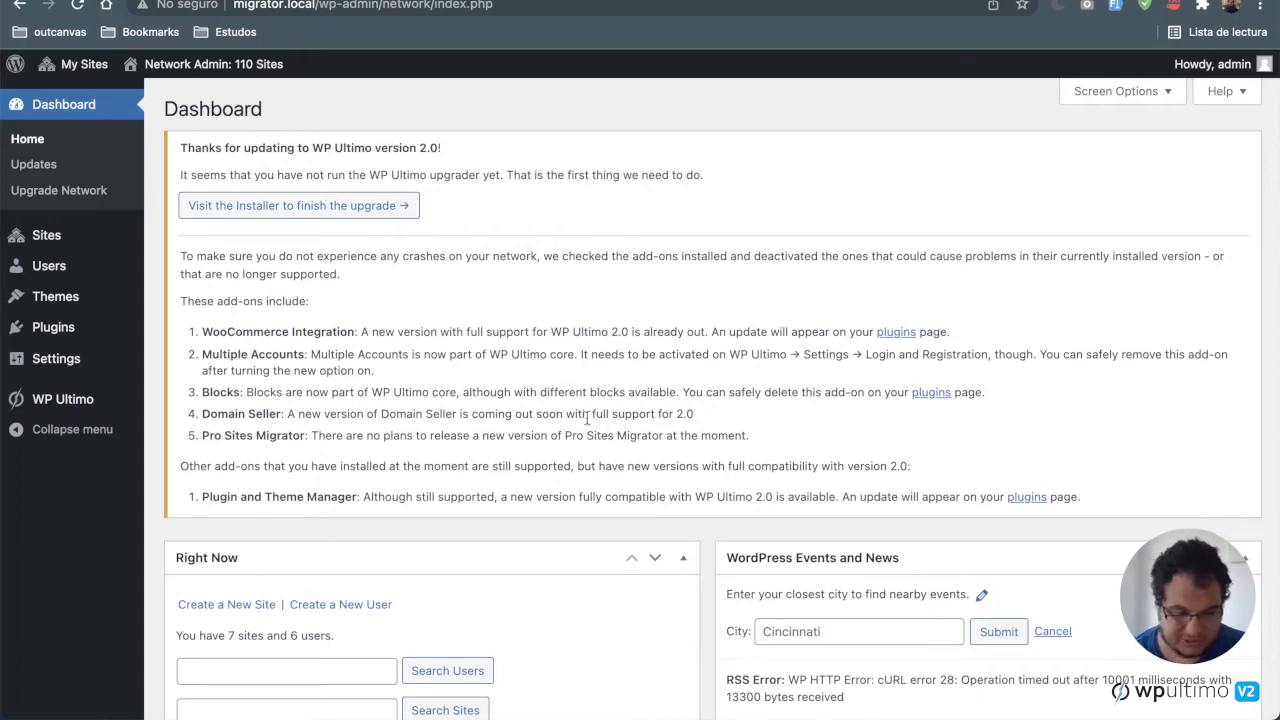
pyautogui.moveTo(202, 331); pyautogui.dragTo(354, 331)
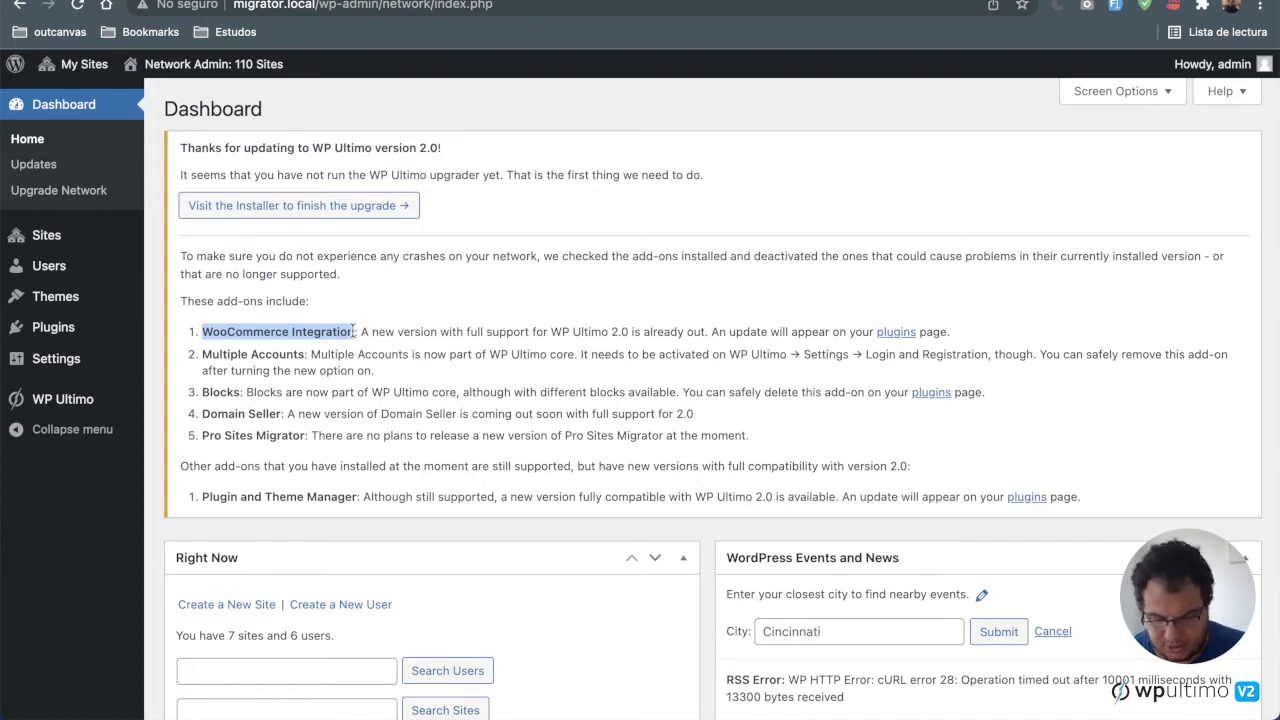
pyautogui.moveTo(361, 331); pyautogui.dragTo(877, 331)
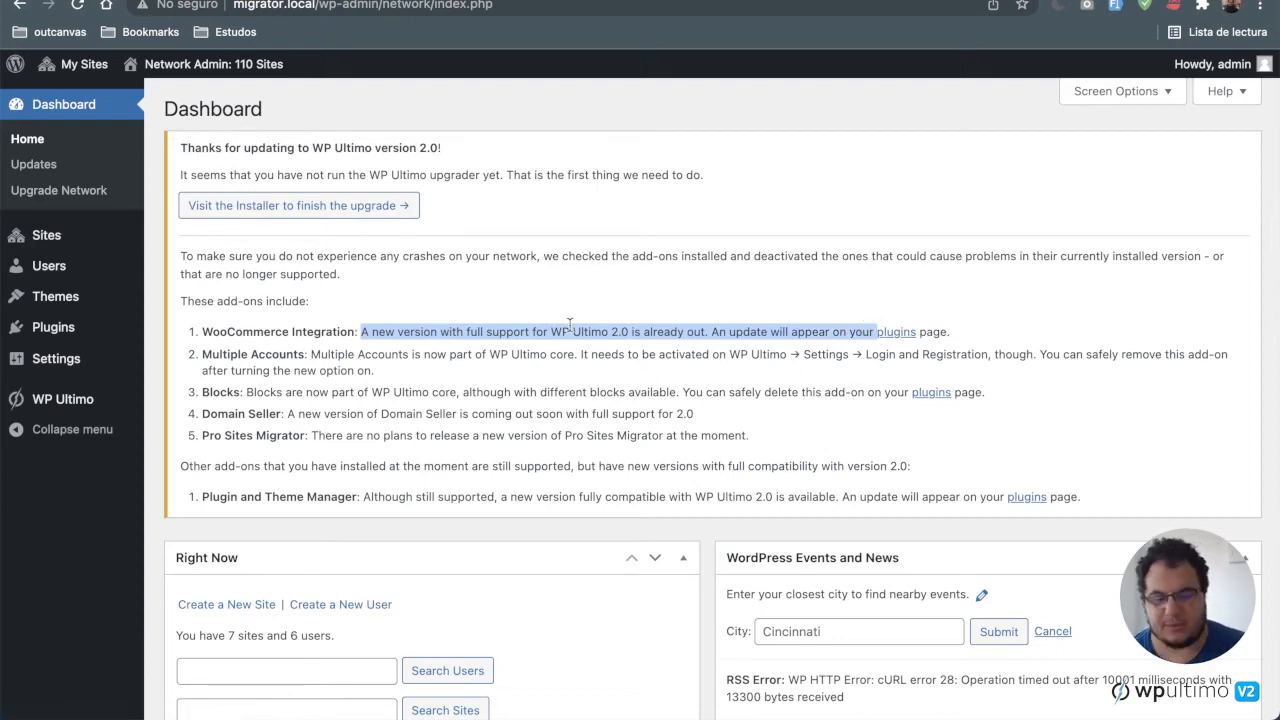
pyautogui.moveTo(551, 331); pyautogui.dragTo(628, 334)
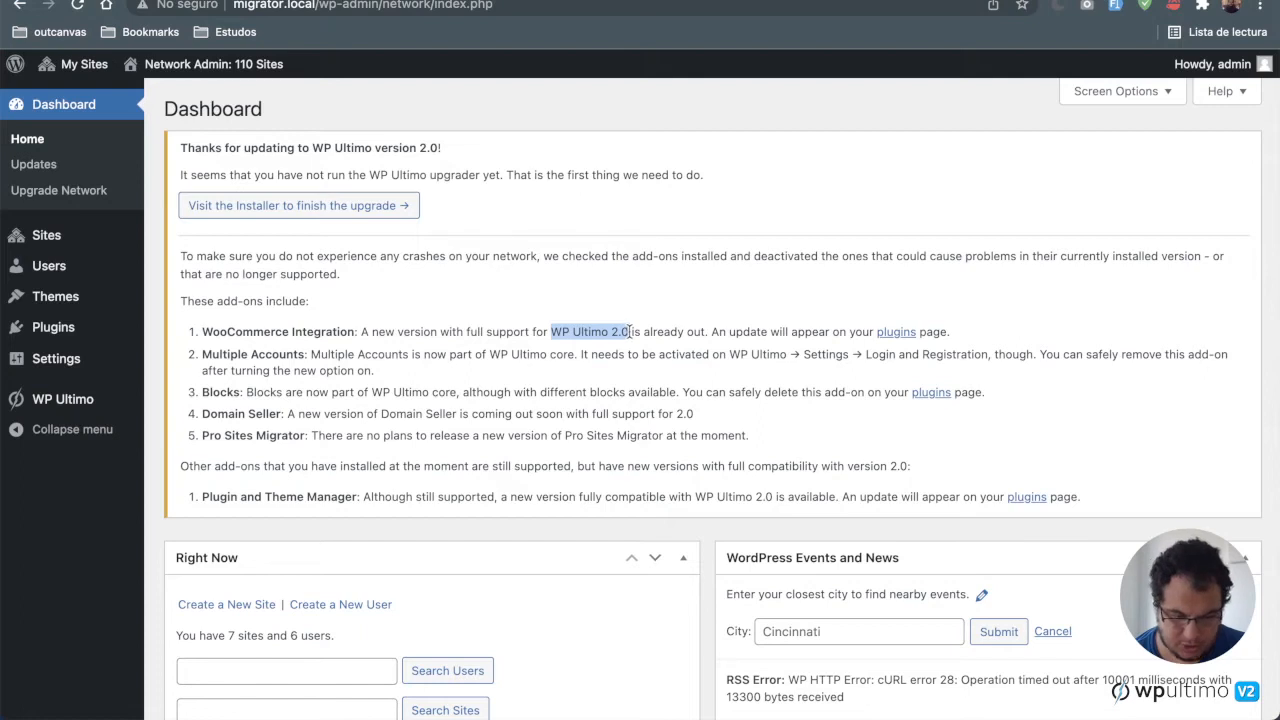
pyautogui.click(628, 333)
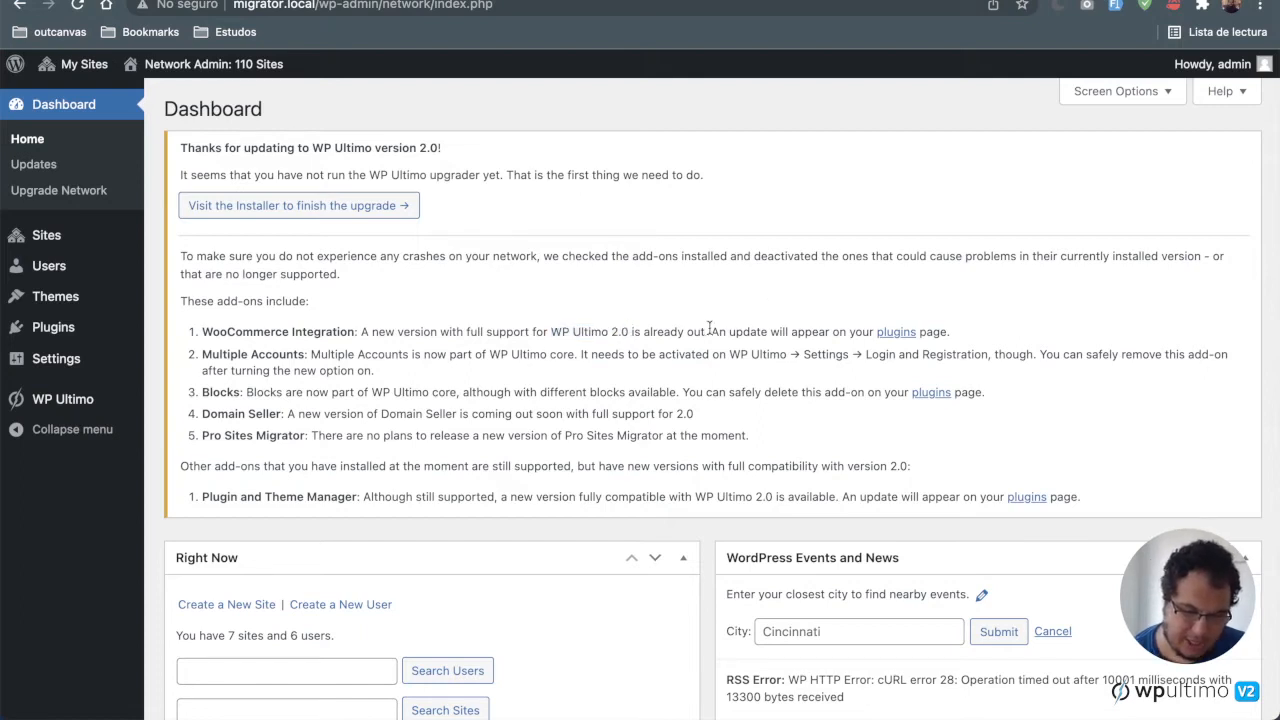
pyautogui.moveTo(711, 331); pyautogui.dragTo(996, 336)
pyautogui.click(996, 336)
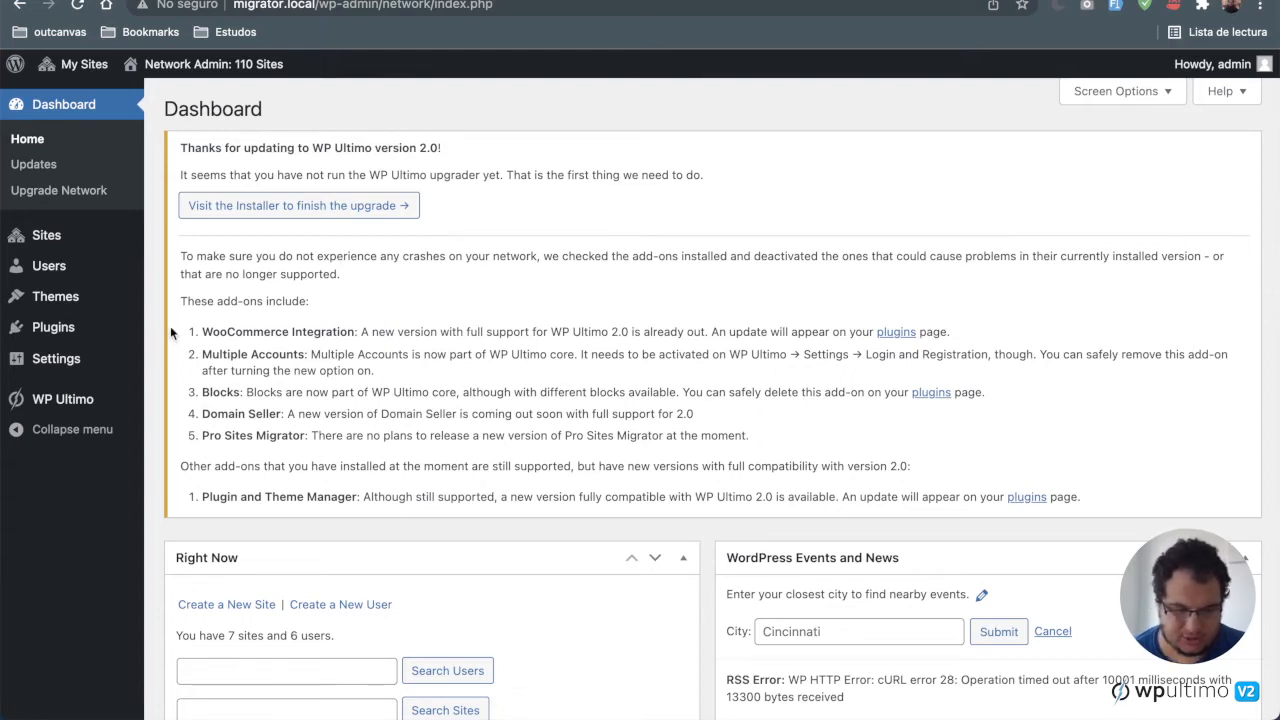
pyautogui.moveTo(170, 326); pyautogui.dragTo(828, 438)
pyautogui.click(828, 438)
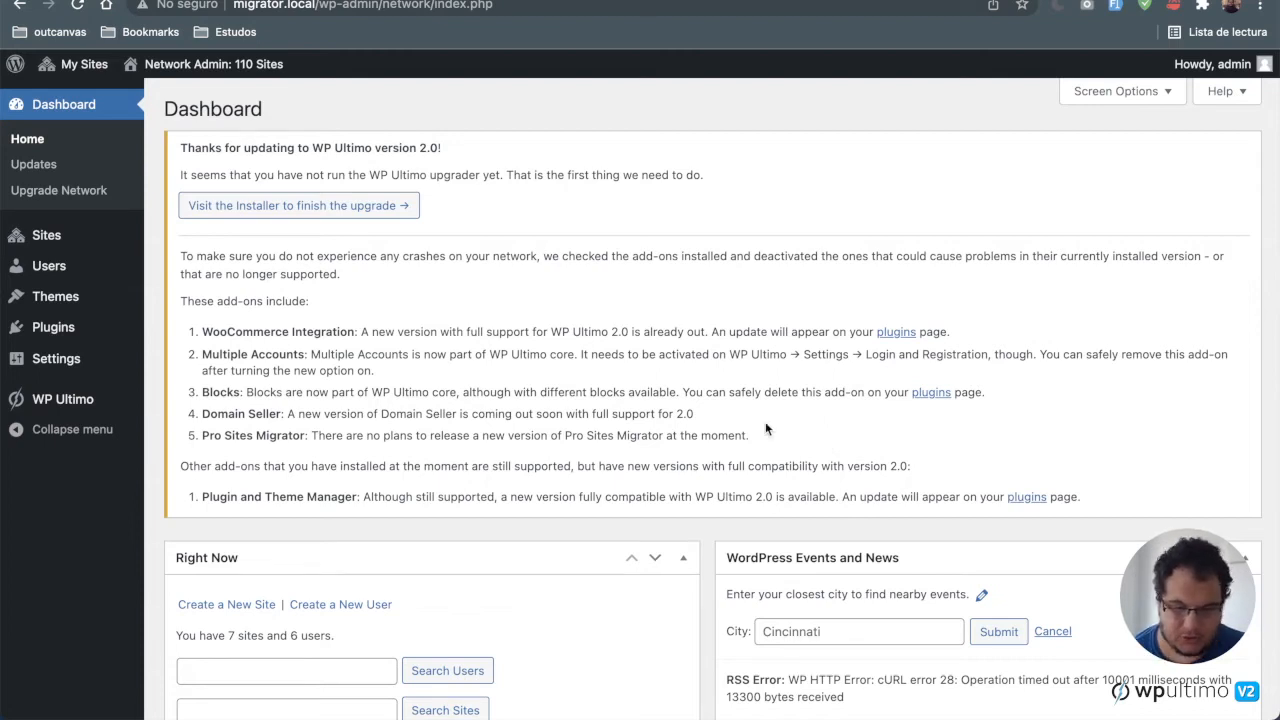
# Step: Review the notice's entries for Multiple Accounts, Blocks, Domain Seller, Pro Sites Migrator and Plugin and Theme Manager add-ons
pyautogui.moveTo(201, 354); pyautogui.dragTo(304, 354)
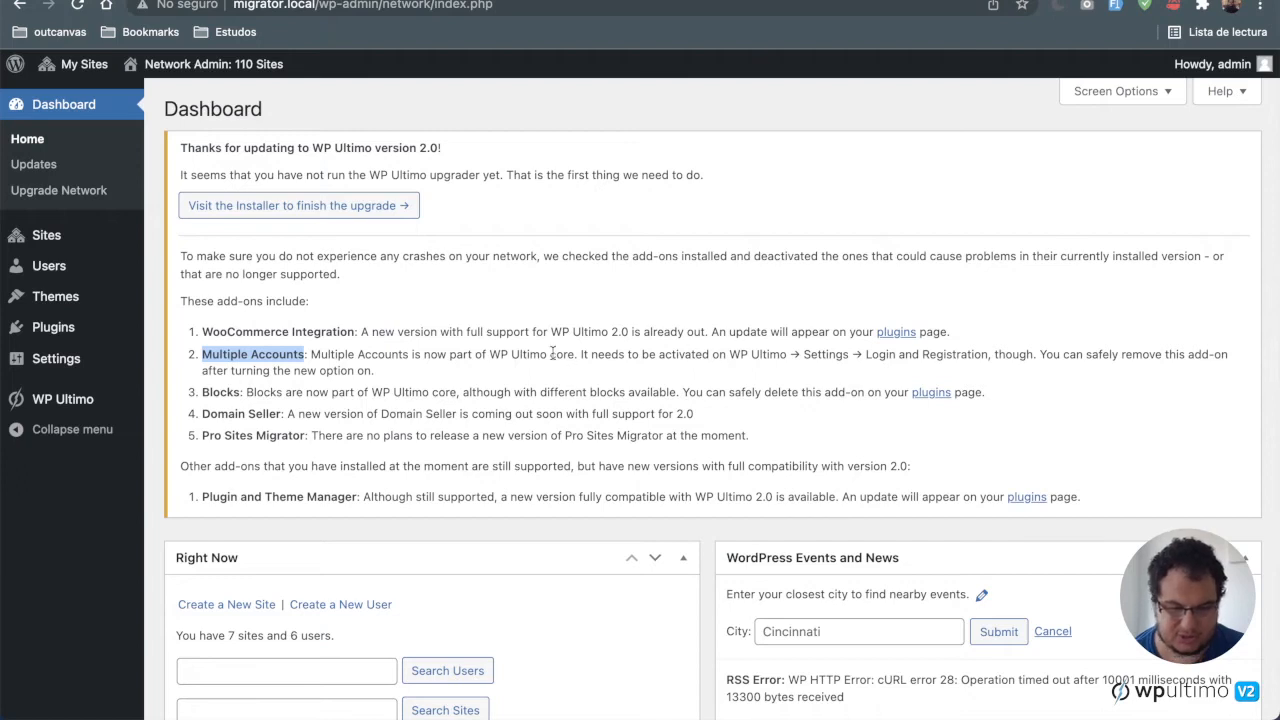
pyautogui.moveTo(575, 354); pyautogui.dragTo(489, 354)
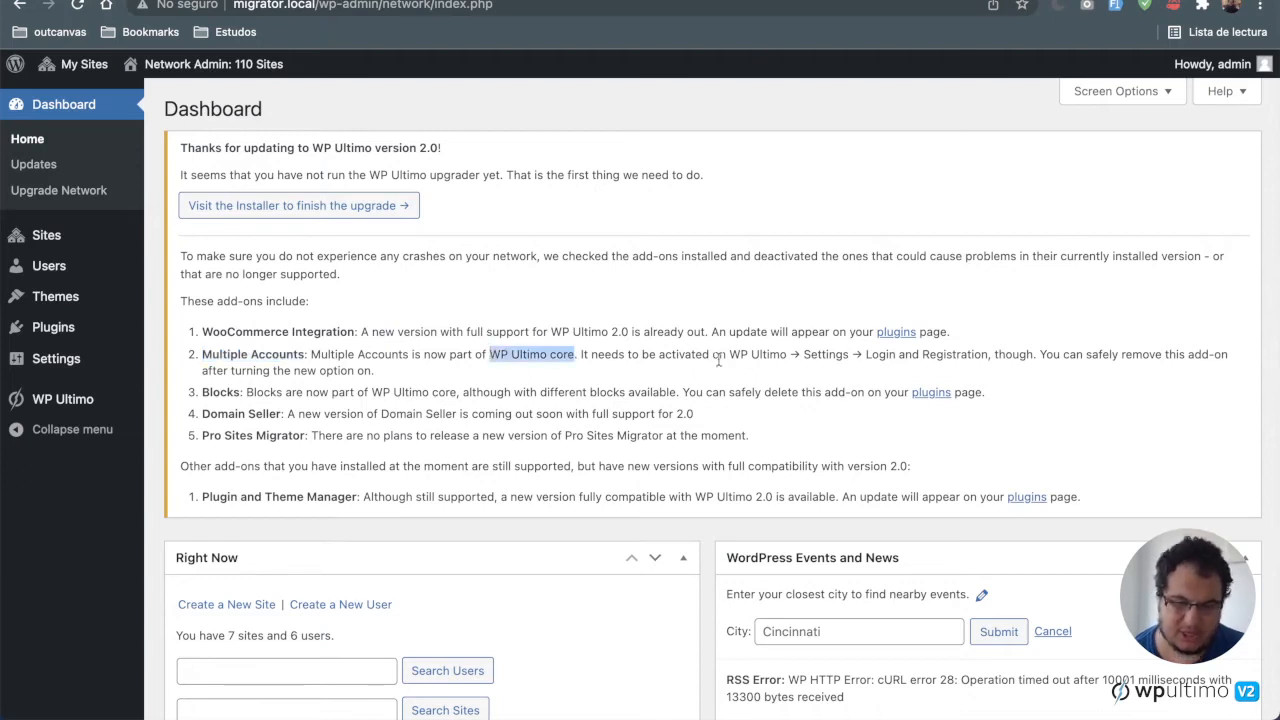
pyautogui.moveTo(729, 354); pyautogui.dragTo(988, 352)
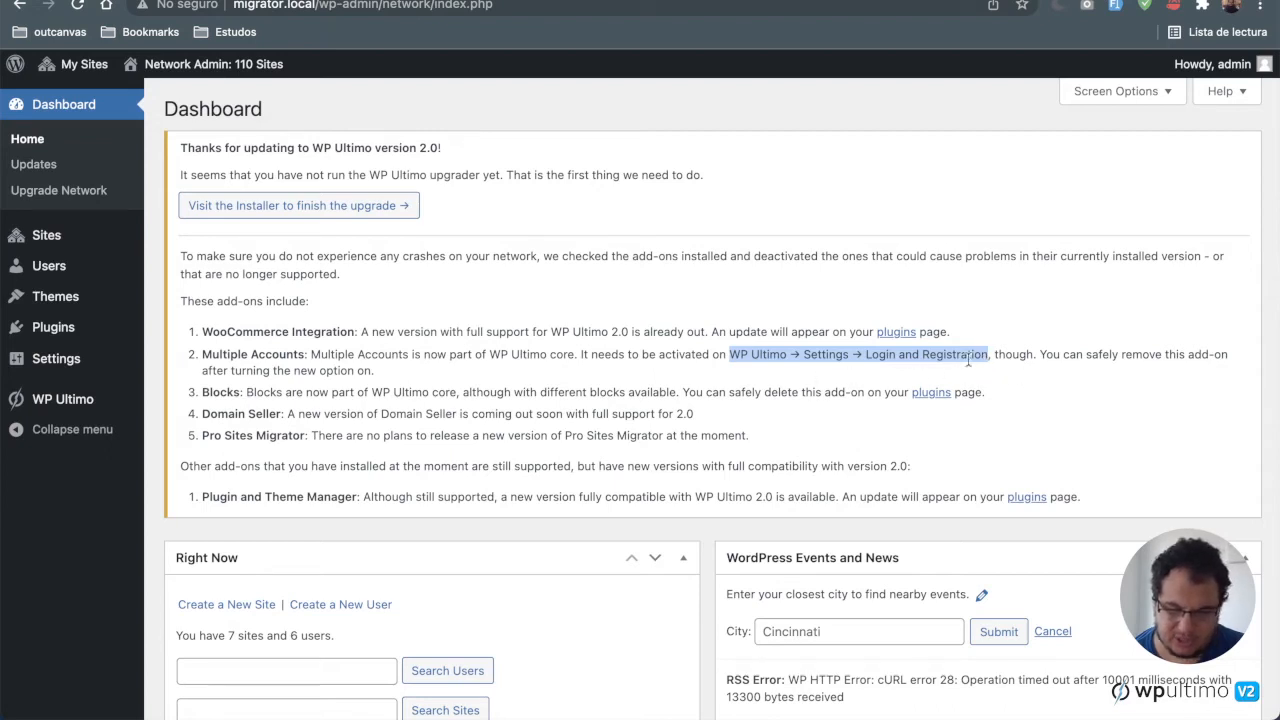
pyautogui.click(987, 355)
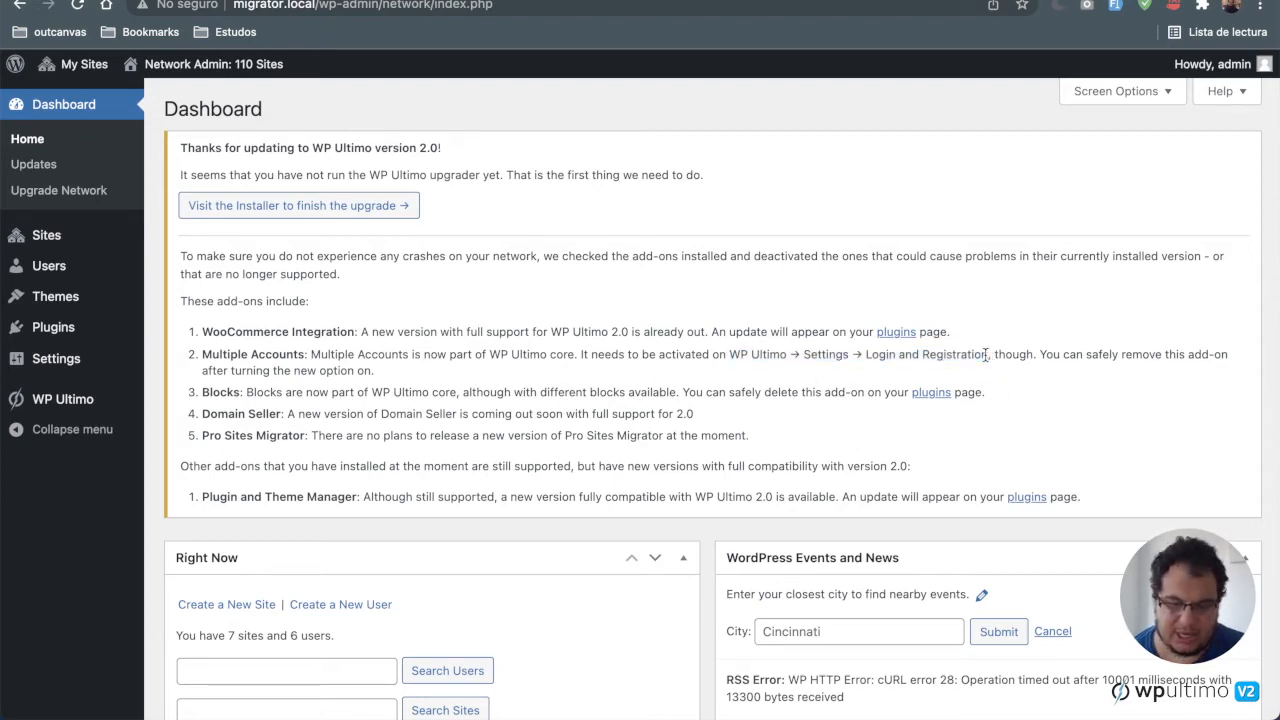
pyautogui.moveTo(987, 355); pyautogui.dragTo(731, 355)
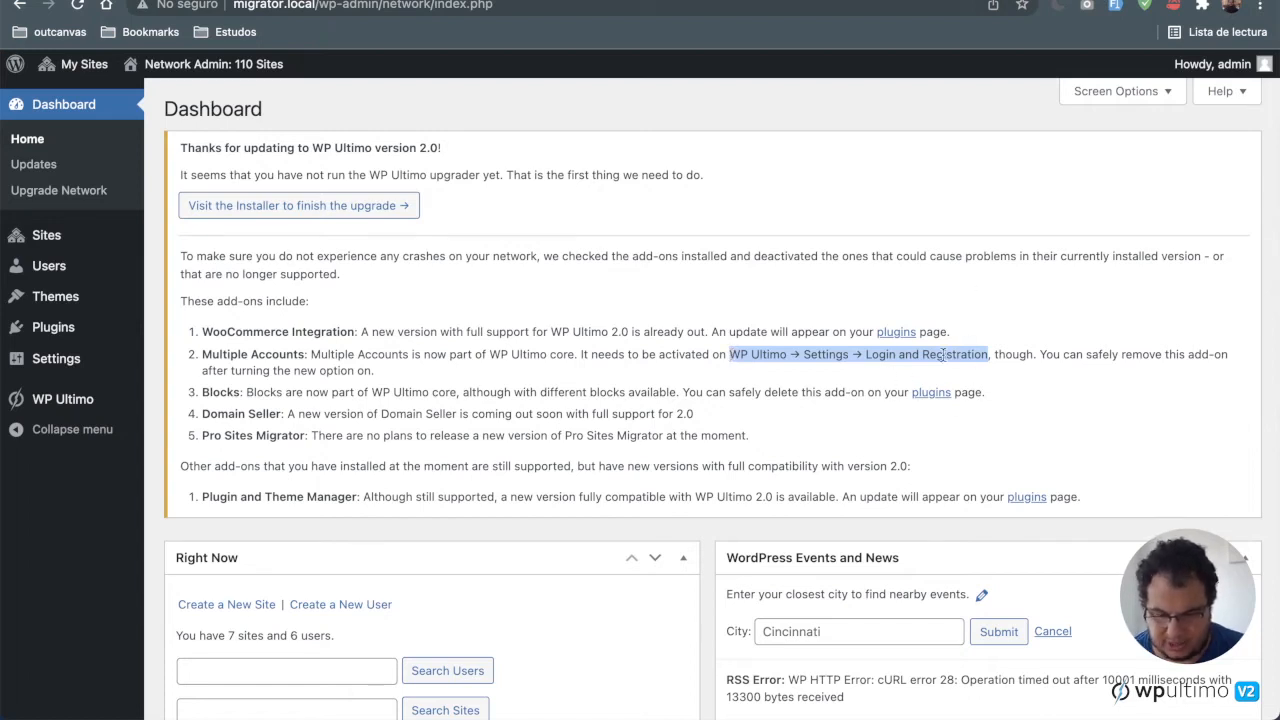
pyautogui.click(680, 388)
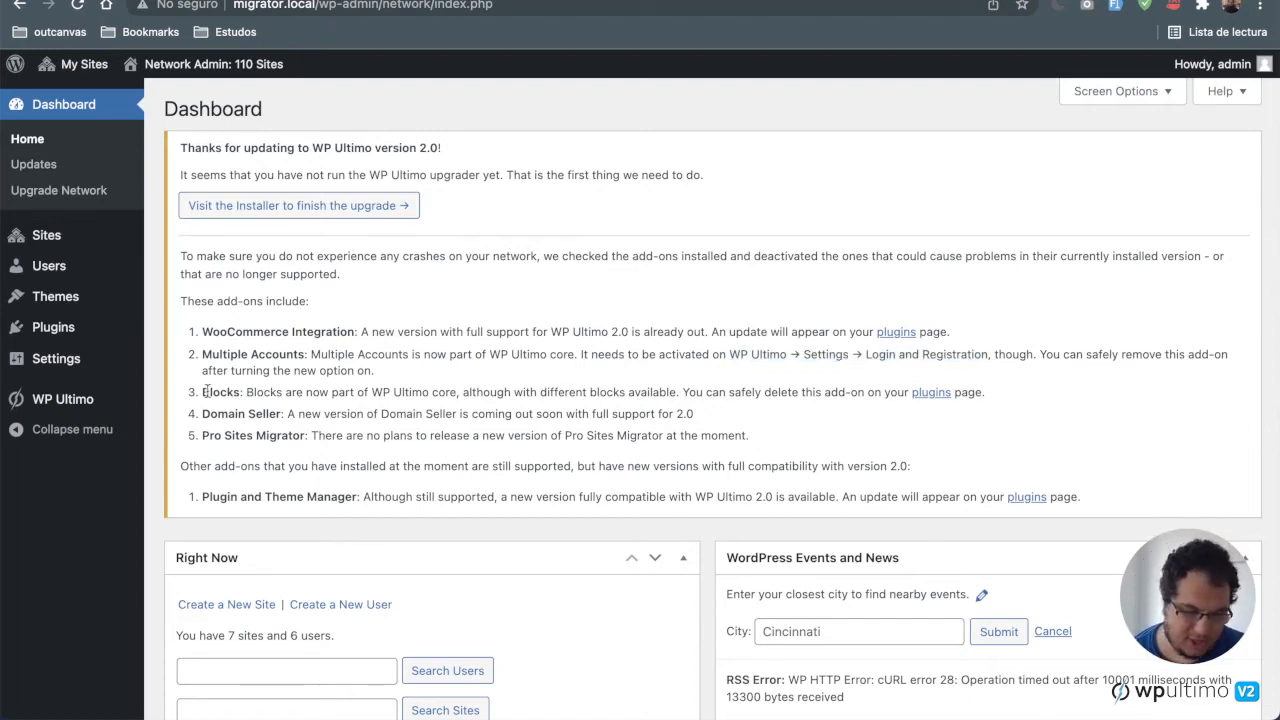
pyautogui.moveTo(203, 392); pyautogui.dragTo(778, 386)
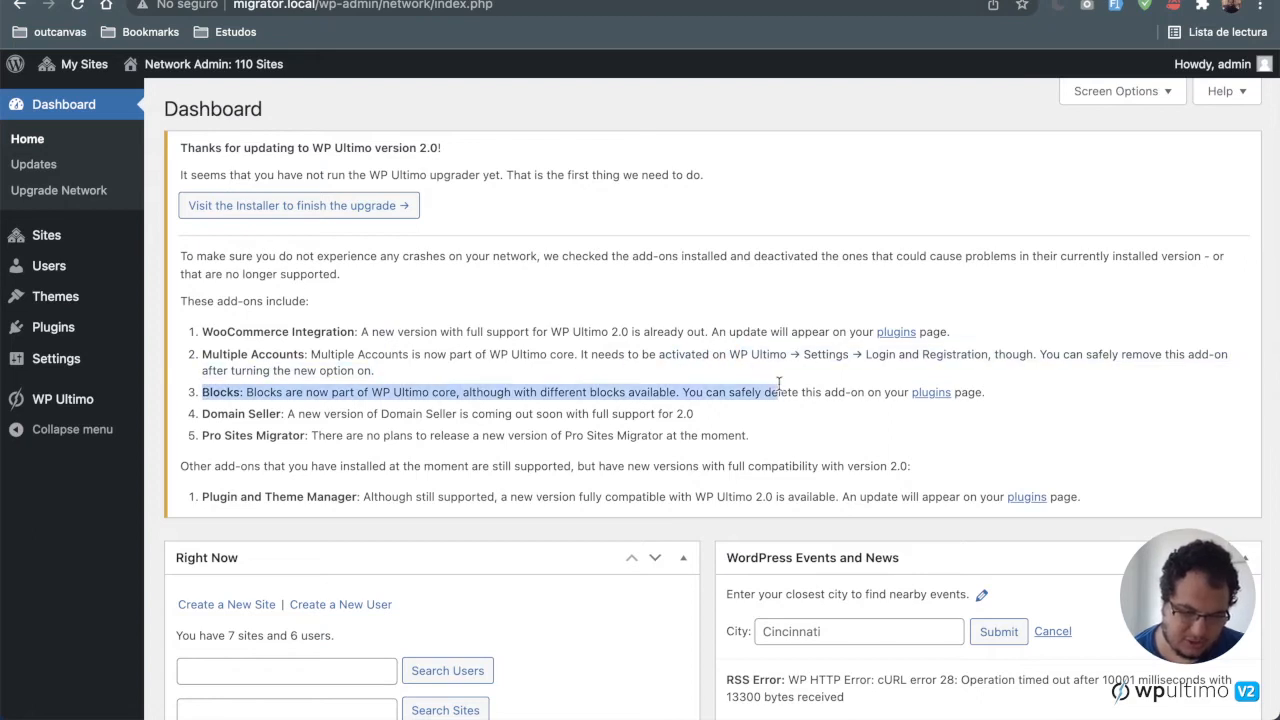
pyautogui.click(778, 386)
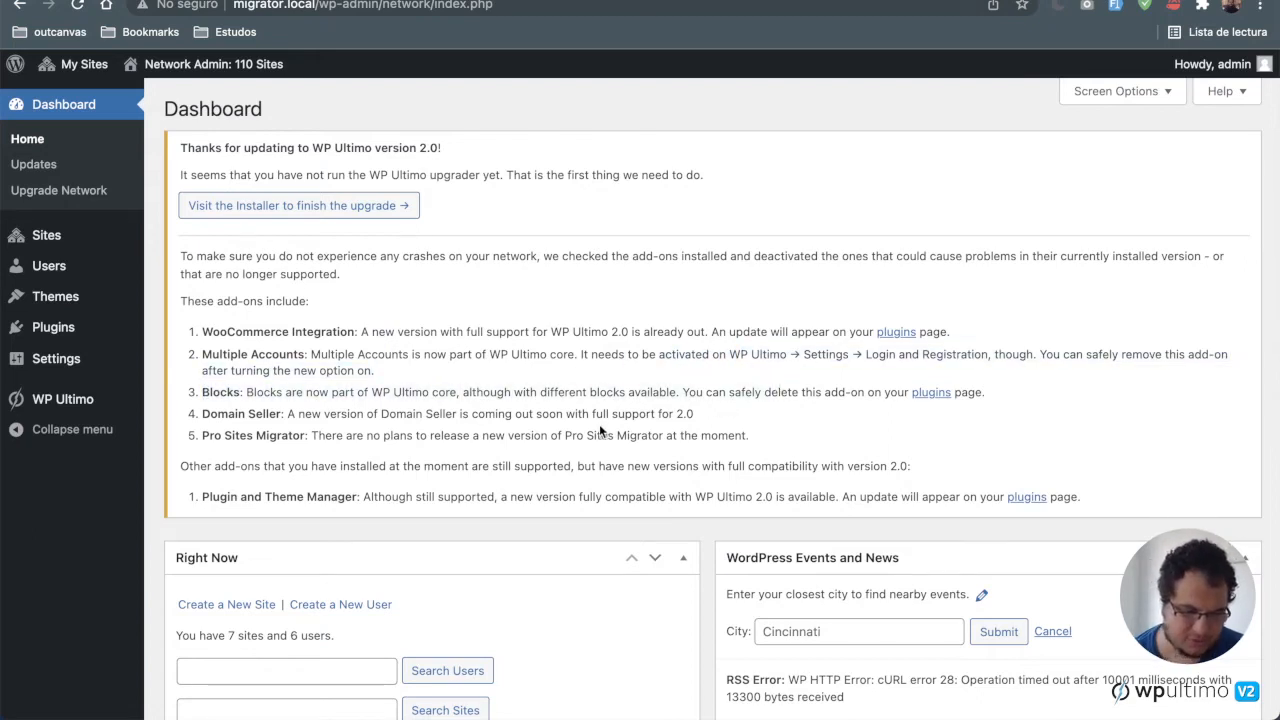
pyautogui.moveTo(203, 413); pyautogui.dragTo(723, 416)
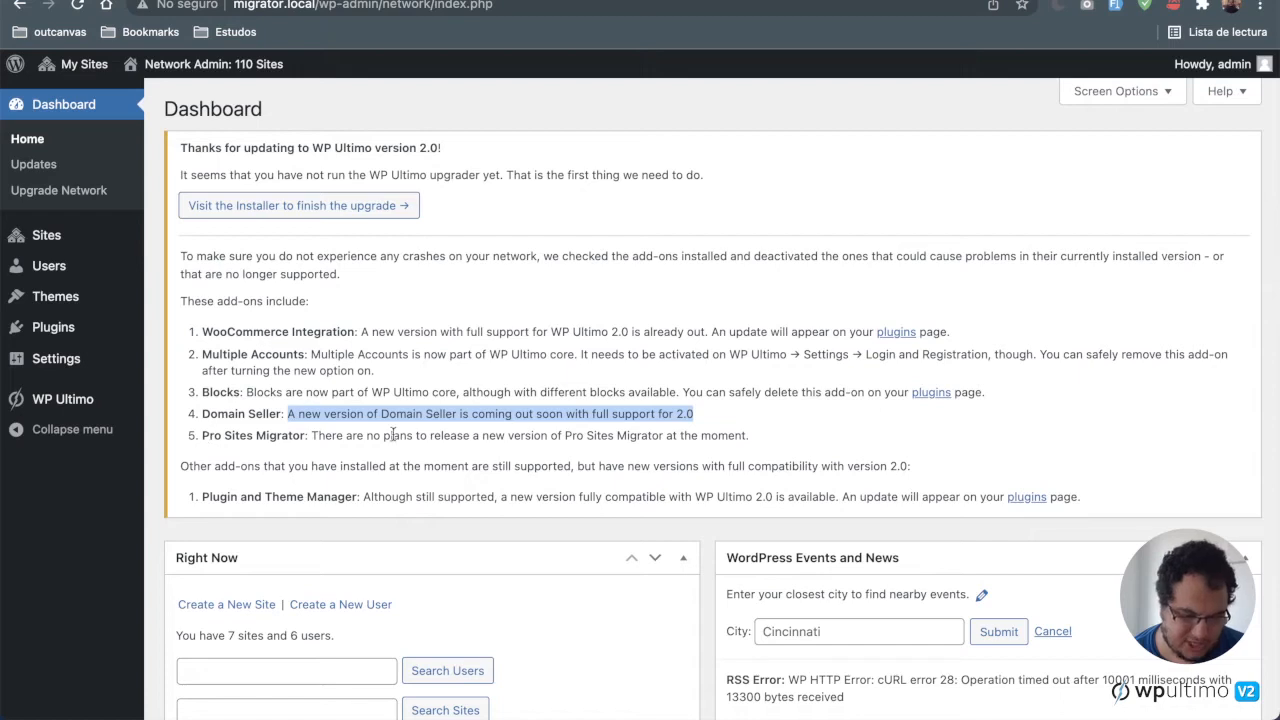
pyautogui.moveTo(310, 435); pyautogui.dragTo(806, 443)
pyautogui.click(806, 443)
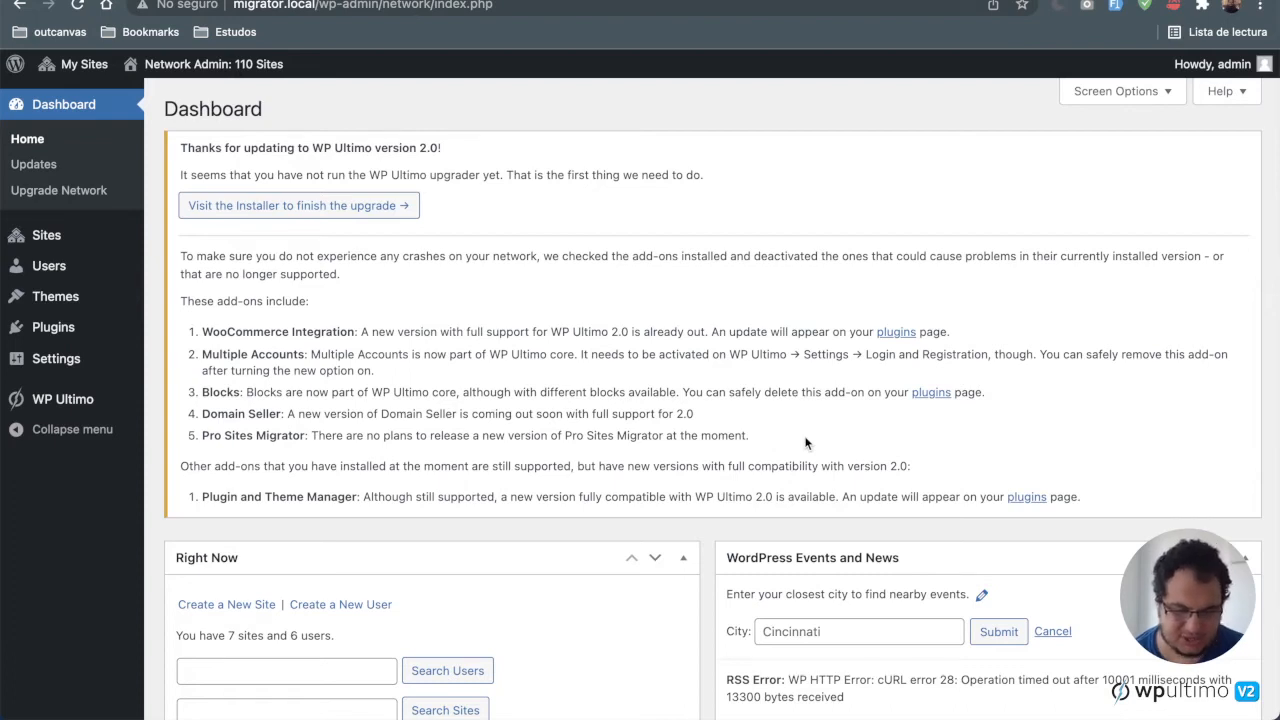
pyautogui.moveTo(310, 435); pyautogui.dragTo(202, 435)
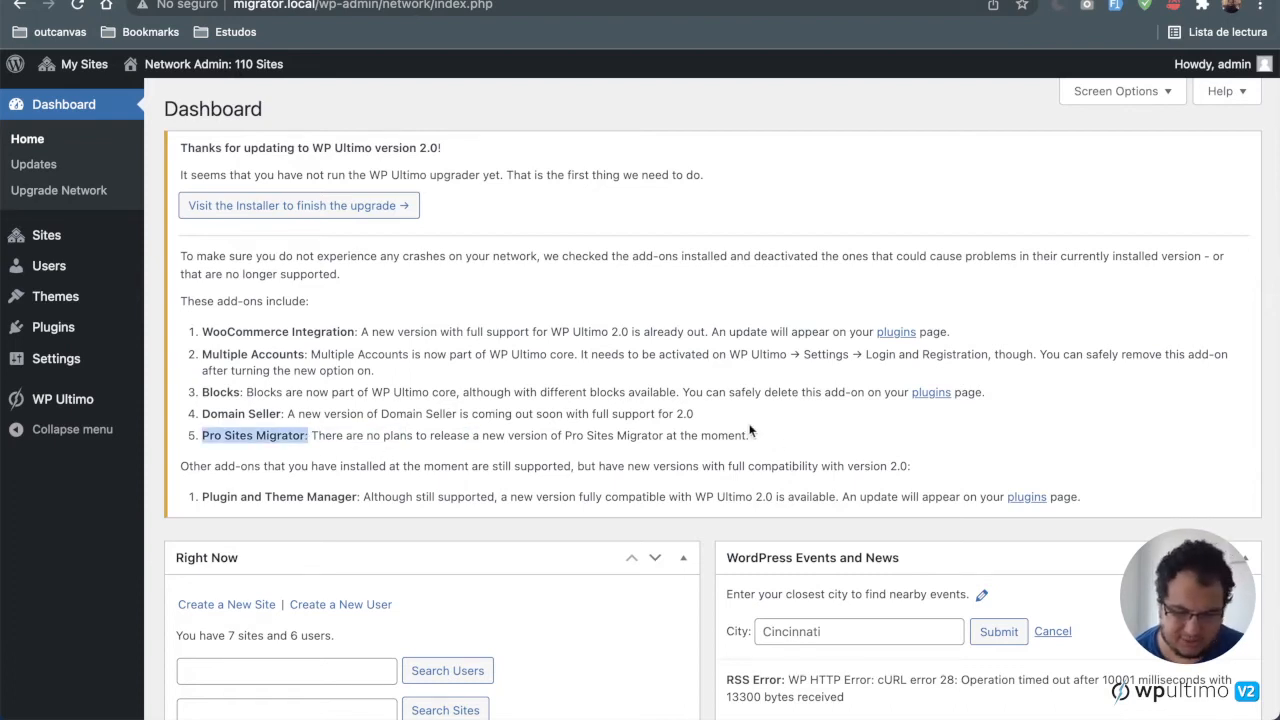
pyautogui.click(757, 433)
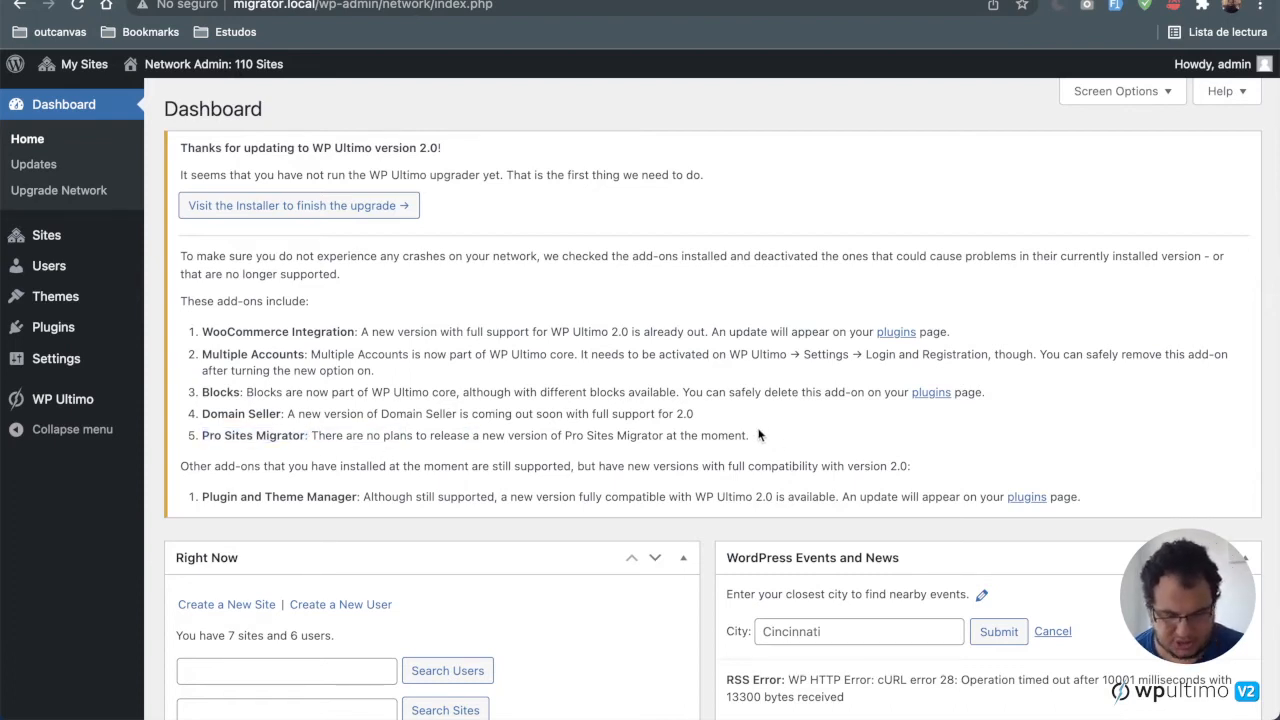
pyautogui.moveTo(199, 503); pyautogui.dragTo(1097, 500)
pyautogui.click(364, 499)
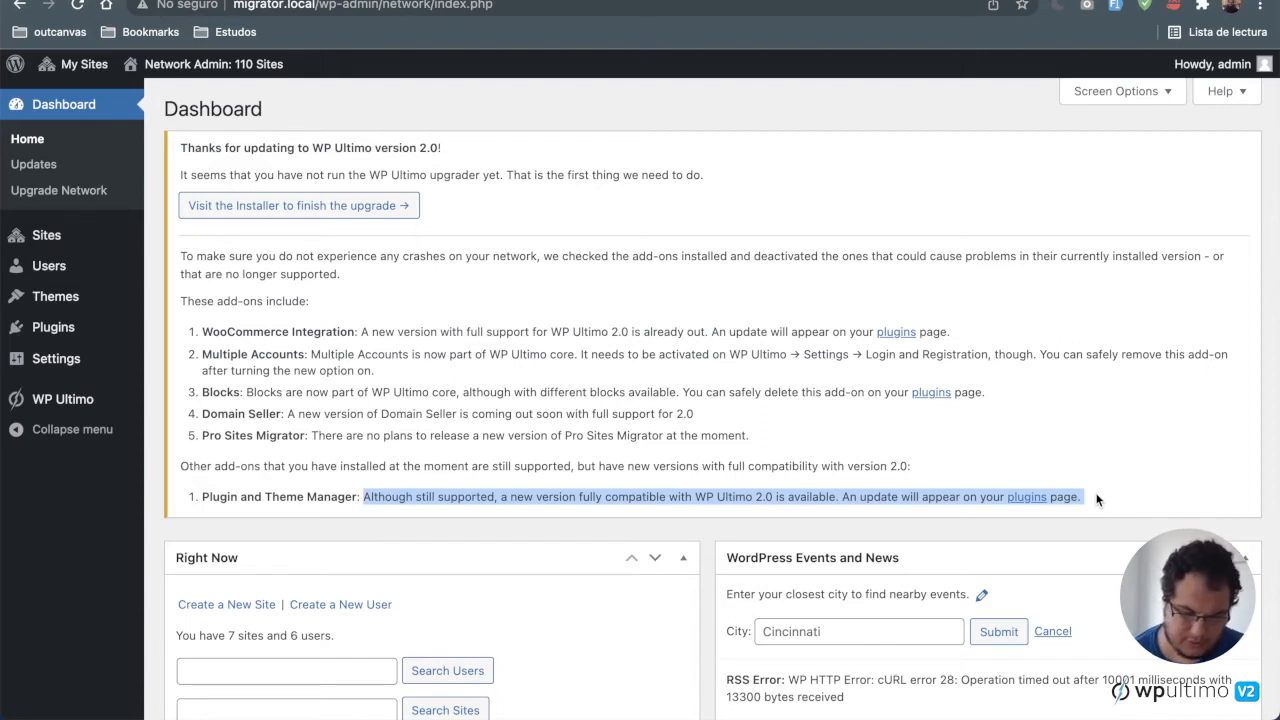
pyautogui.click(760, 500)
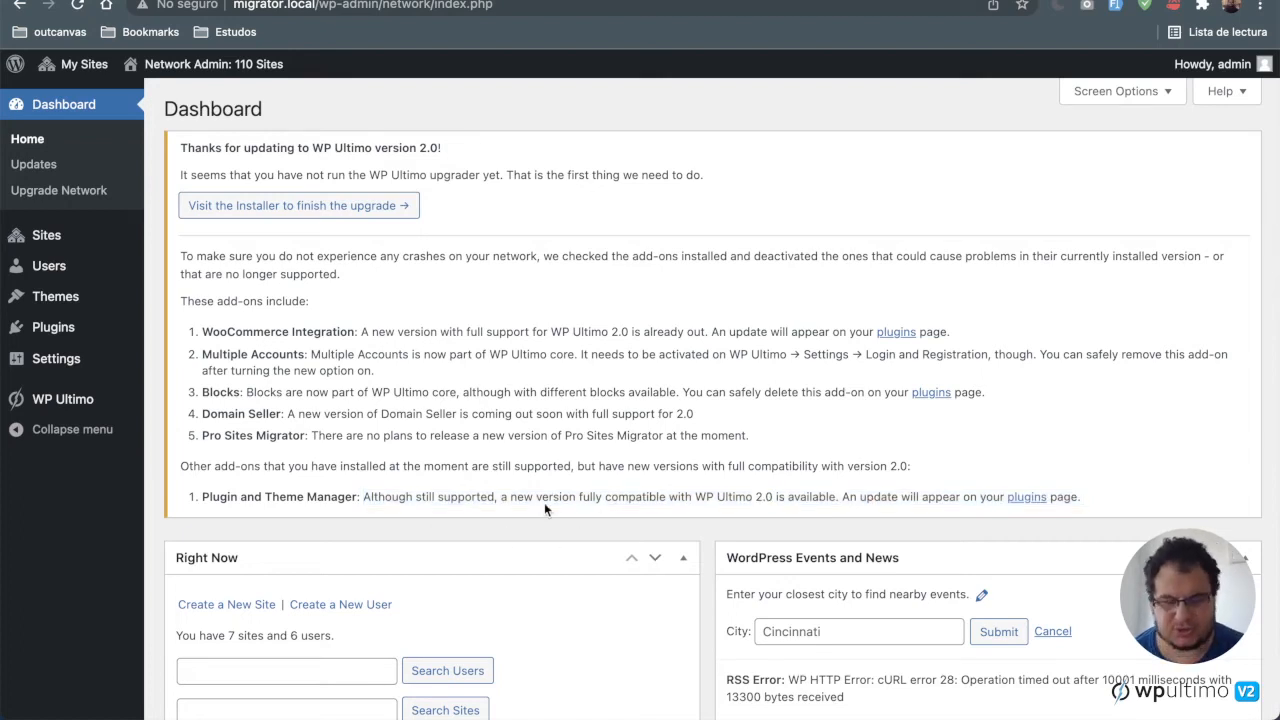
pyautogui.moveTo(200, 492); pyautogui.dragTo(940, 494)
pyautogui.moveTo(1125, 488); pyautogui.dragTo(203, 492)
pyautogui.click(434, 474)
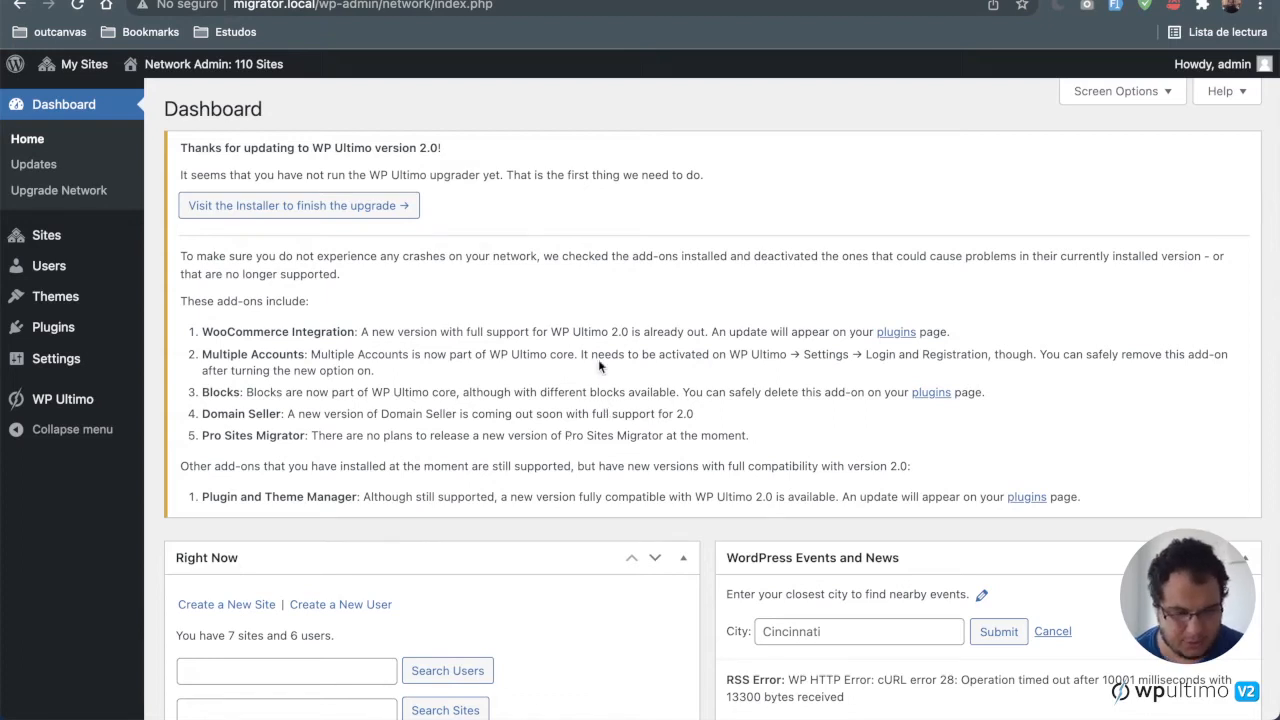
# Step: Launch the WP Ultimo upgrade installer and advance through Welcome and Pre-install Checks to License Activation
pyautogui.click(350, 213)
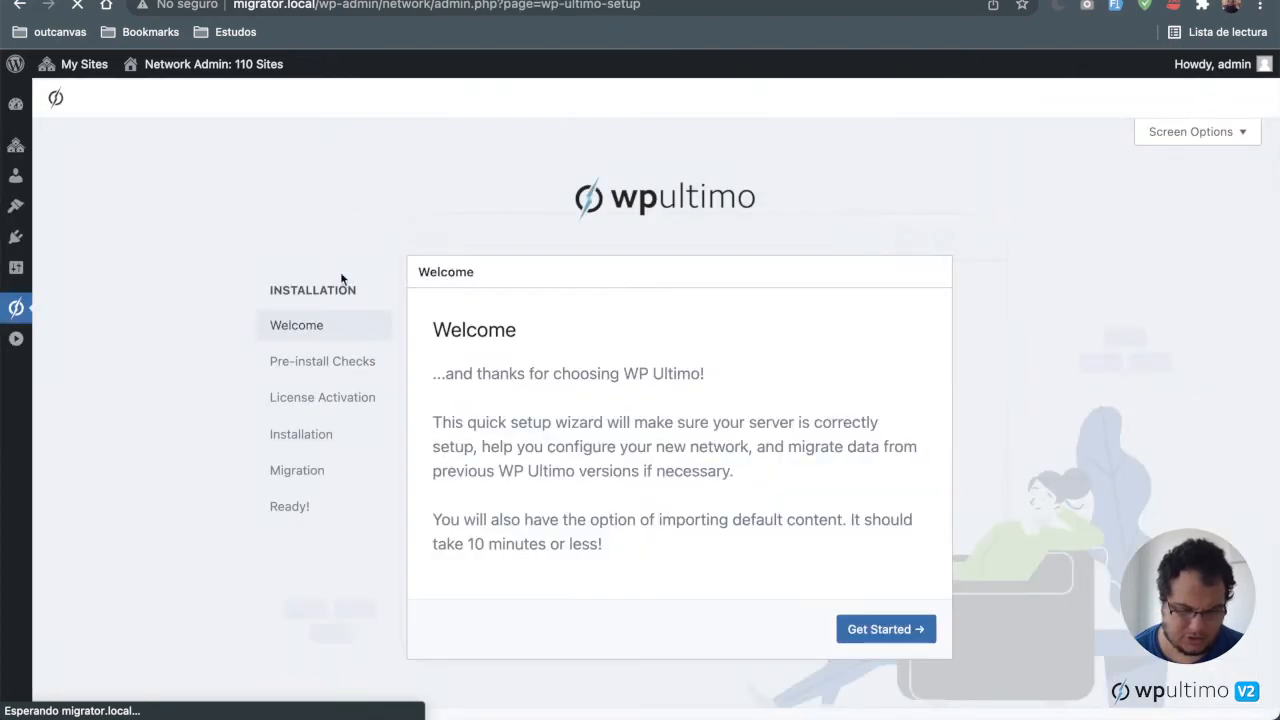
pyautogui.click(895, 638)
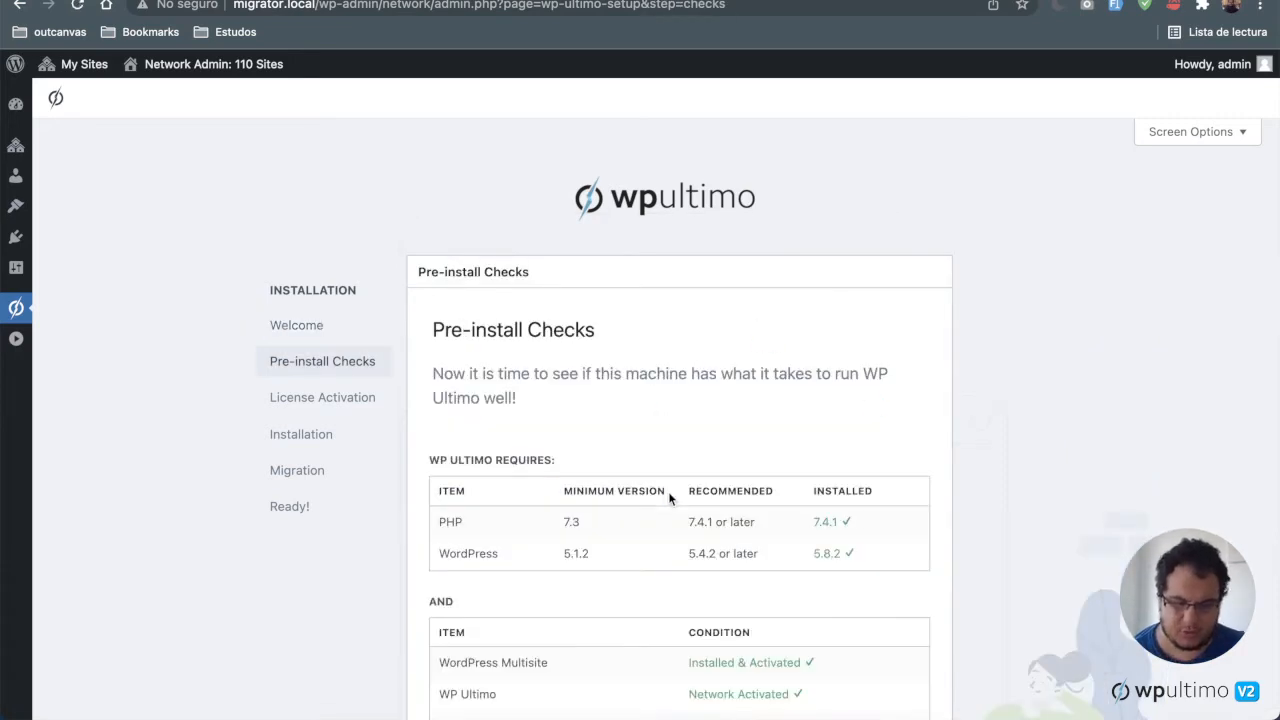
pyautogui.scroll(-2, 669, 498)
pyautogui.click(903, 641)
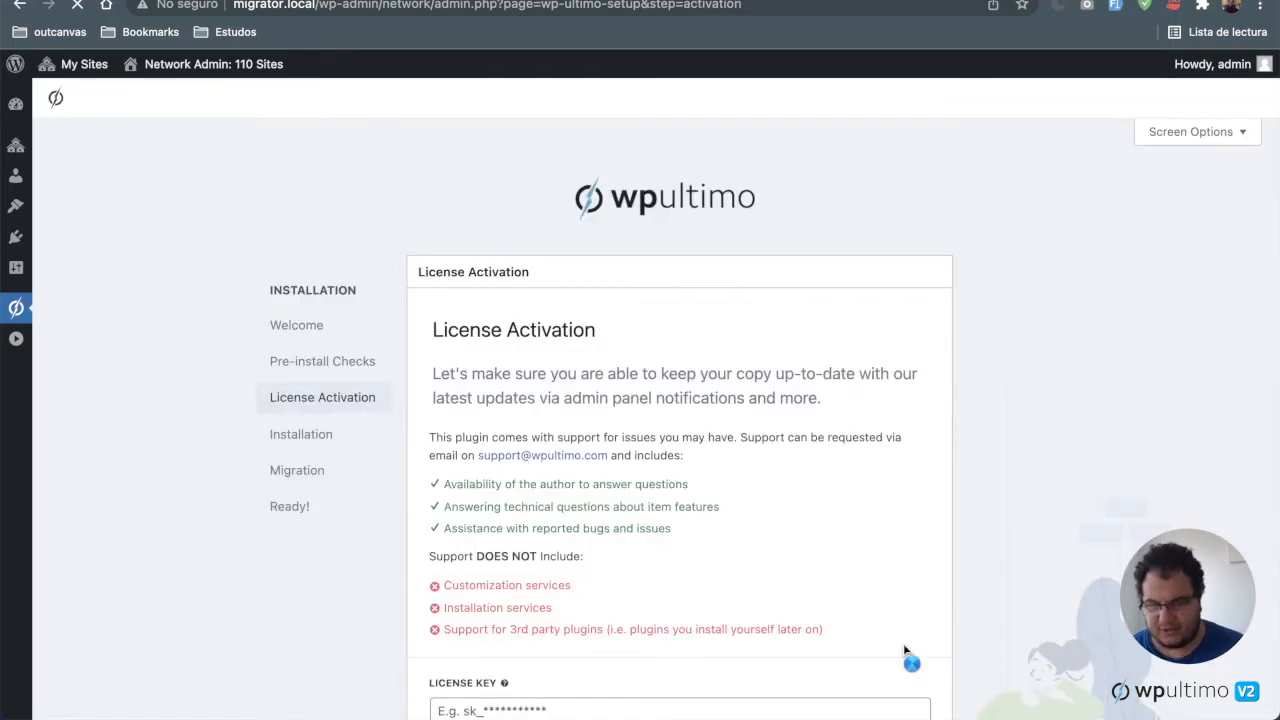
pyautogui.scroll(-4, 903, 643)
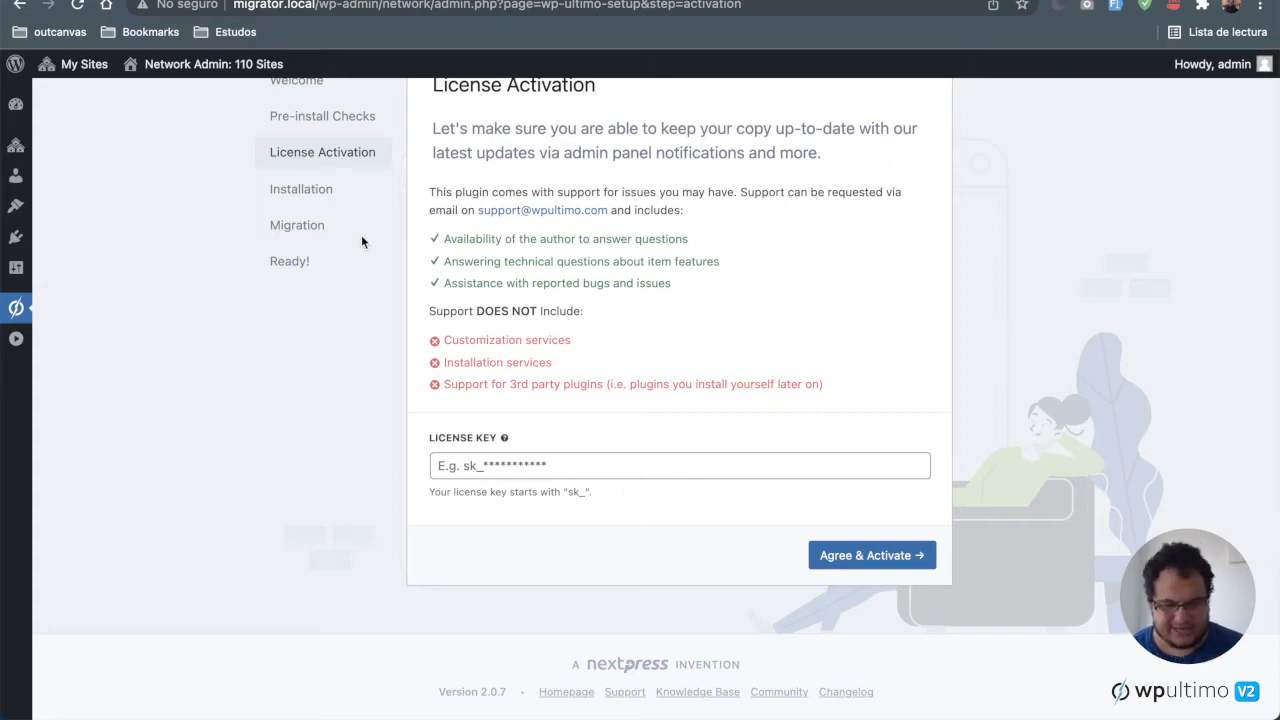
pyautogui.moveTo(257, 233); pyautogui.dragTo(353, 234)
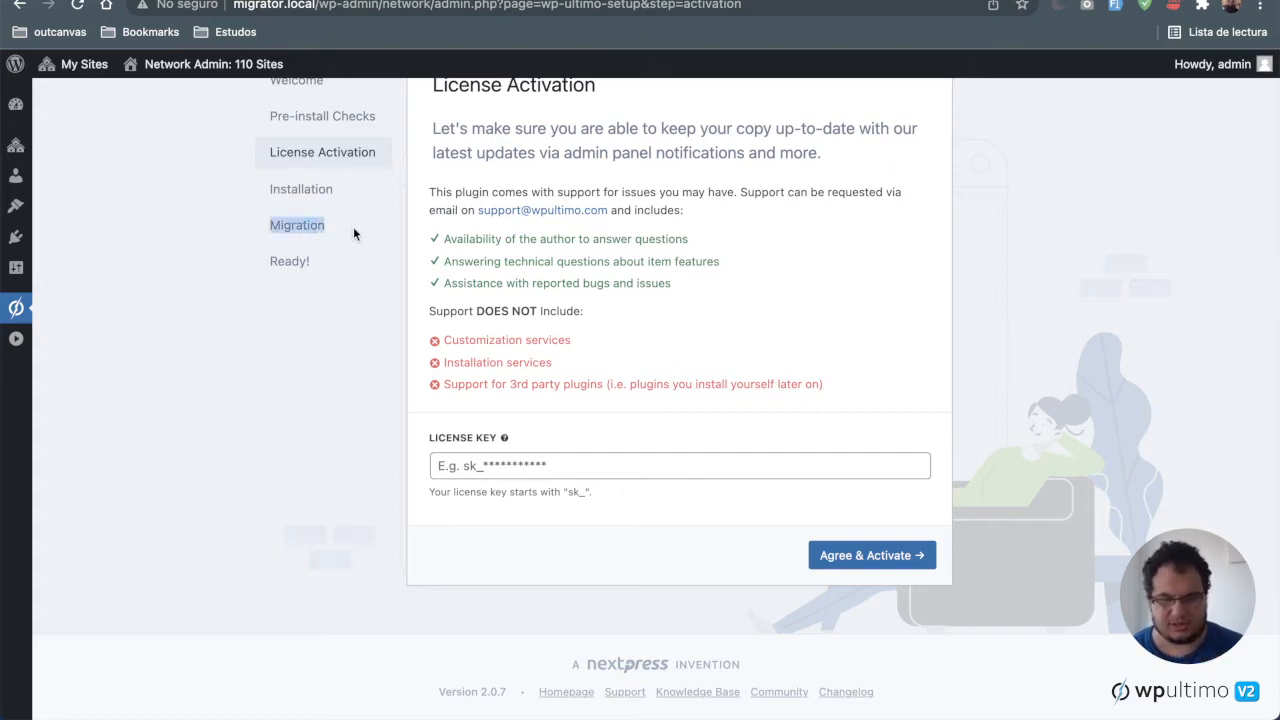
# Step: Advance past License Activation and run the Installation step to create the database tables and install sunrise.php
pyautogui.click(820, 278)
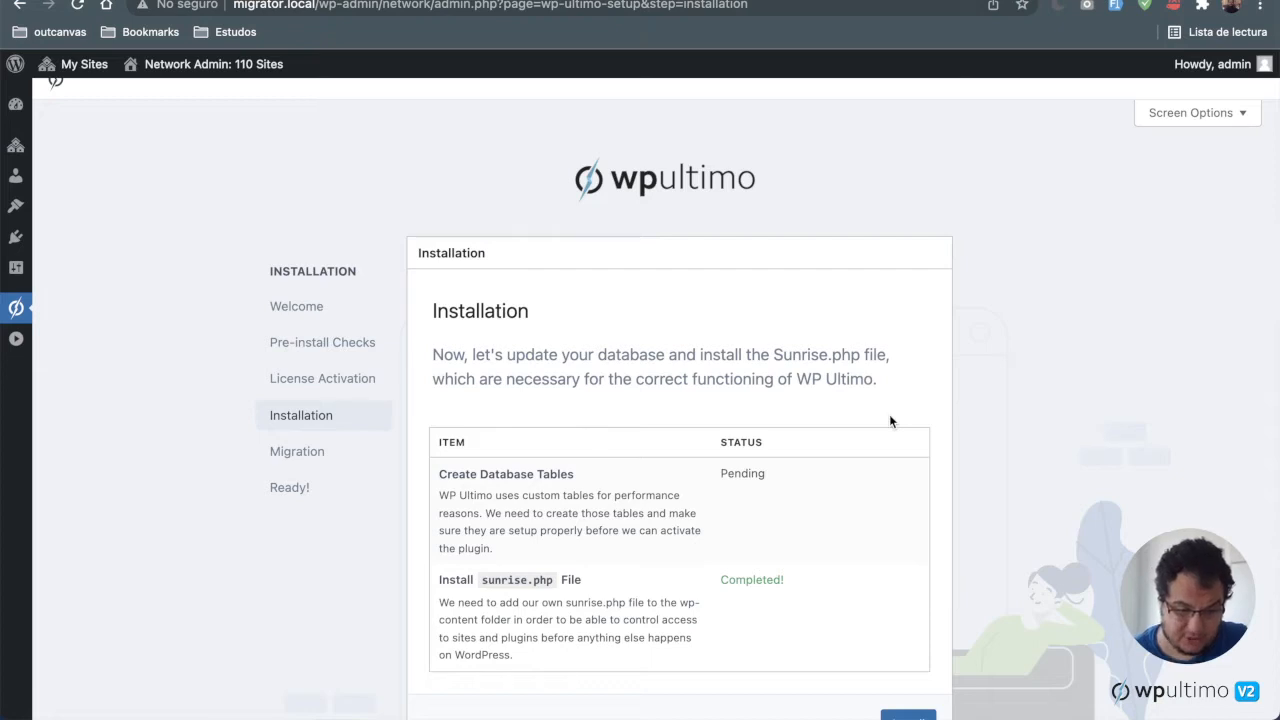
pyautogui.scroll(-1, 889, 421)
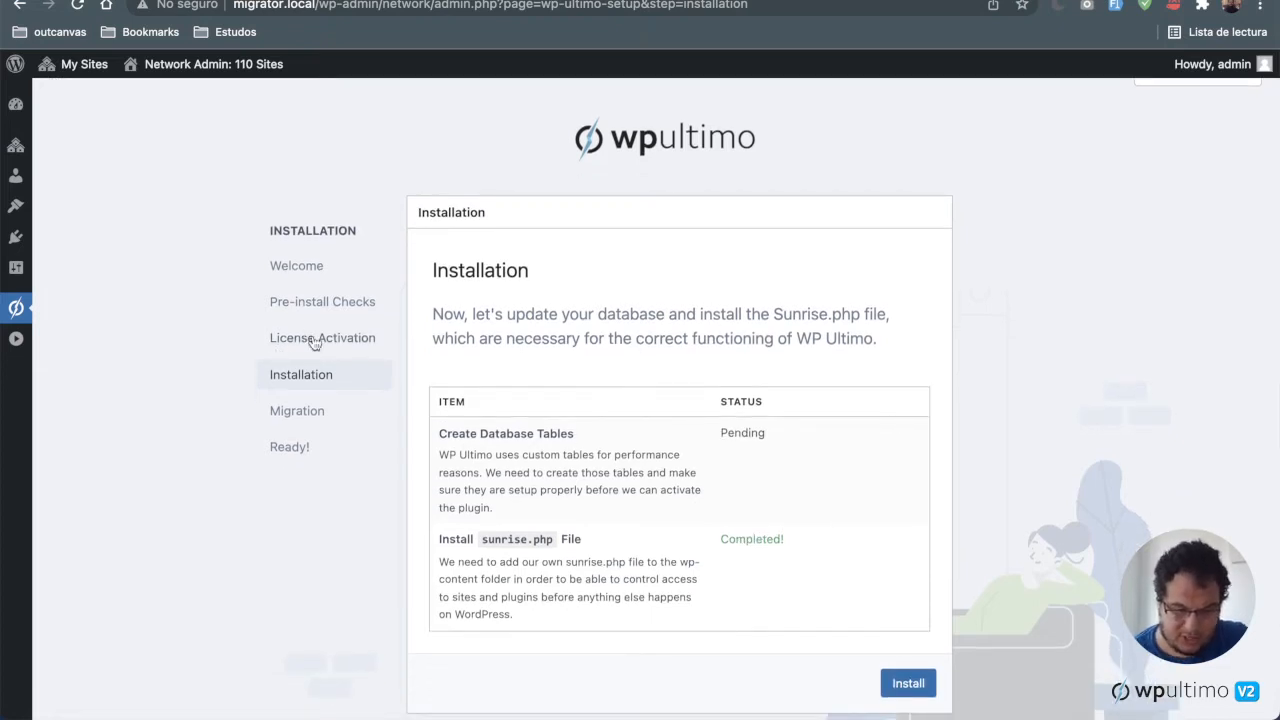
pyautogui.scroll(-2, 964, 540)
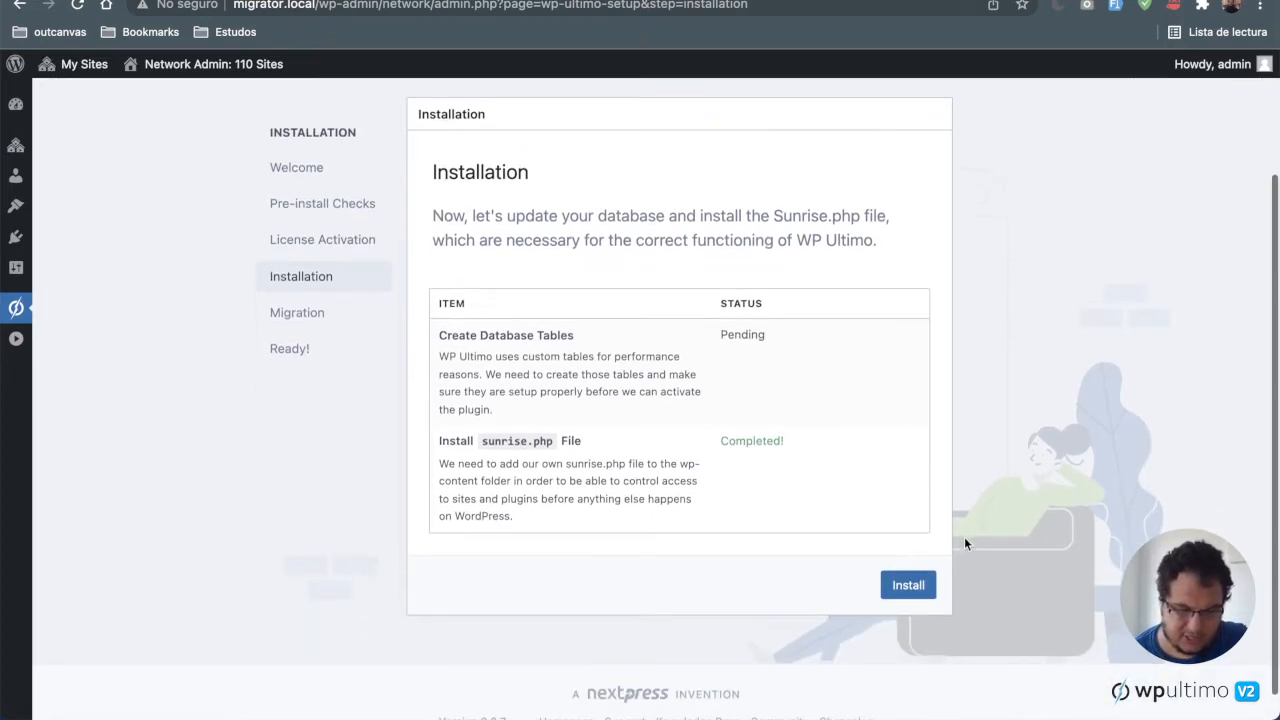
pyautogui.click(914, 590)
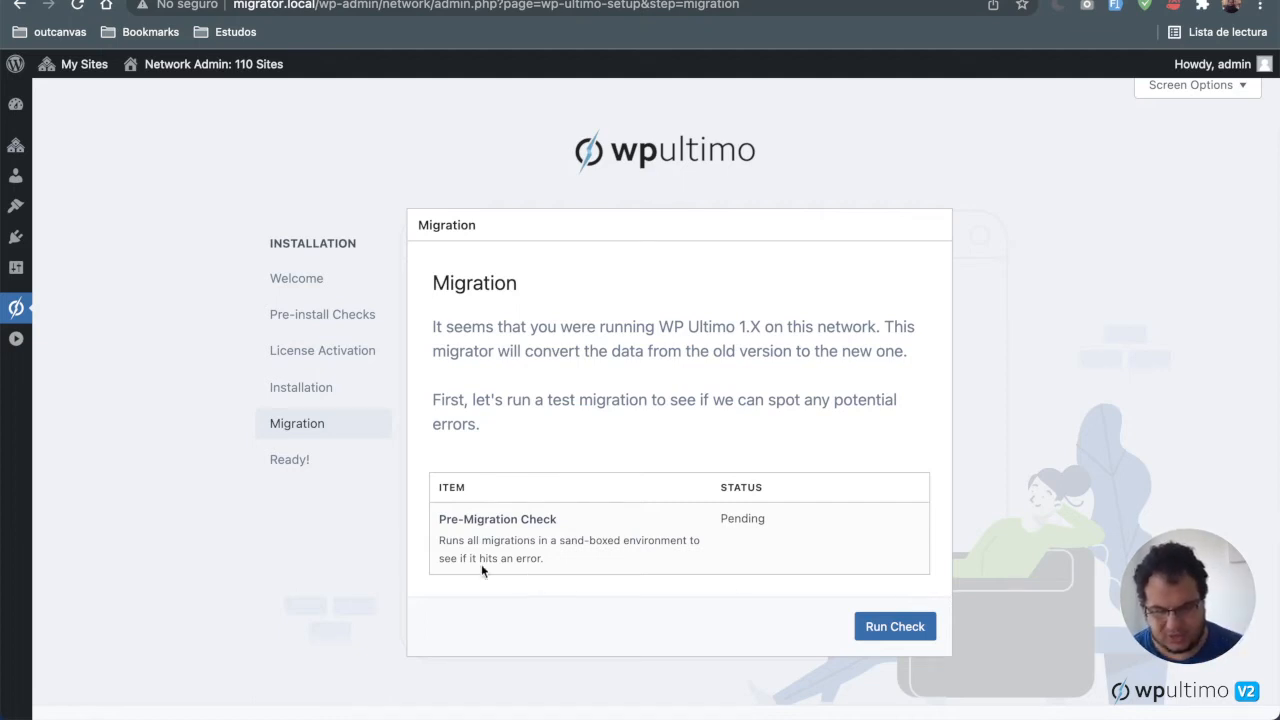
# Step: Run the Pre-Migration Check dry run on the Migration step
pyautogui.moveTo(435, 519); pyautogui.dragTo(618, 579)
pyautogui.click(613, 565)
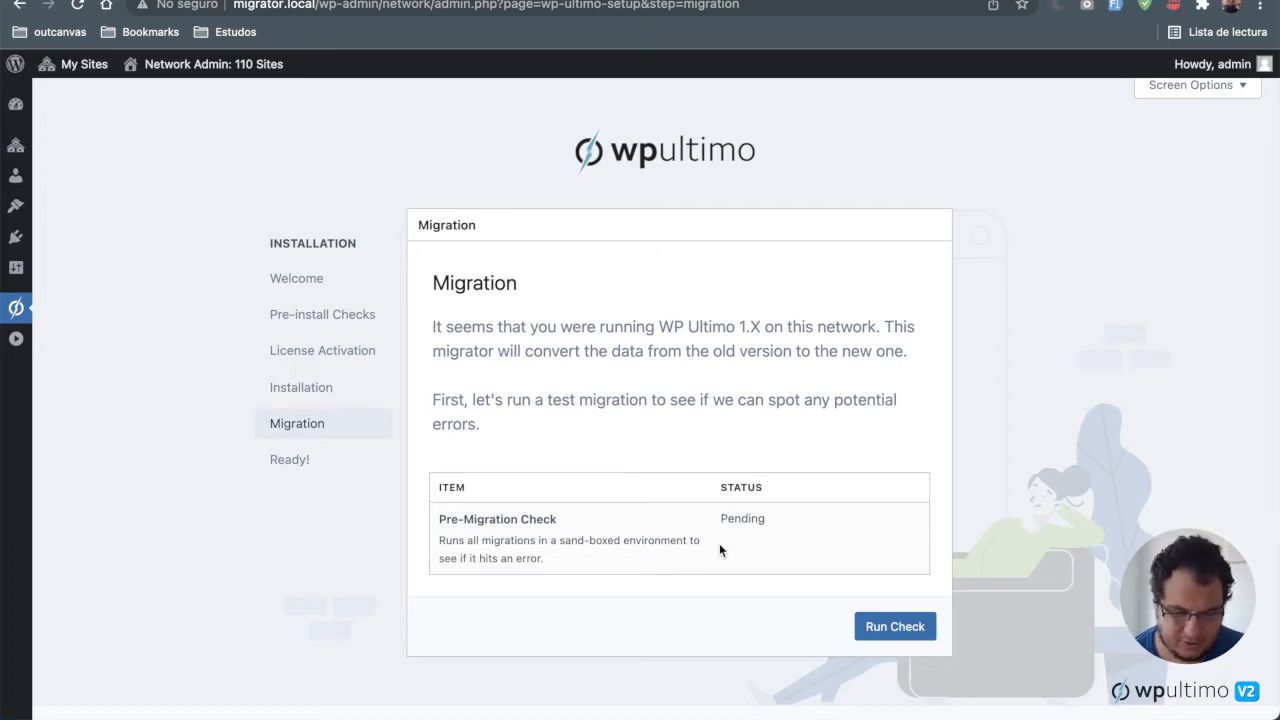
pyautogui.scroll(-3, 783, 497)
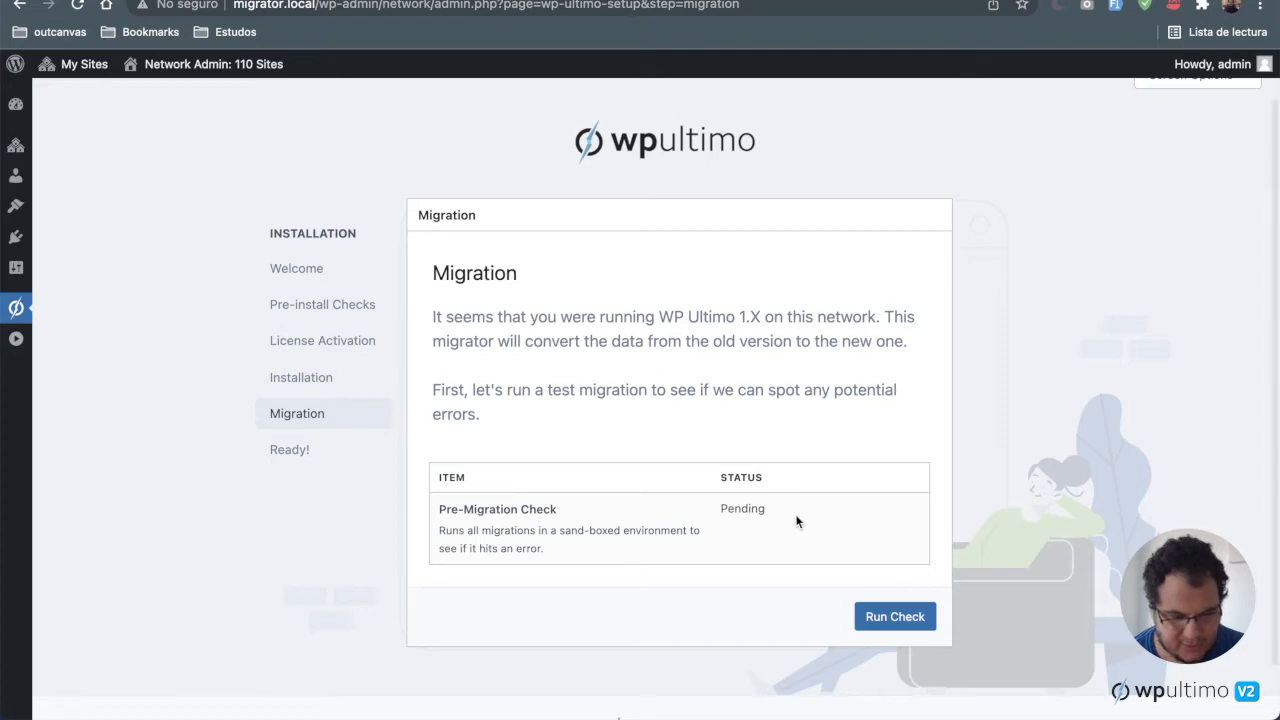
pyautogui.scroll(2, 797, 521)
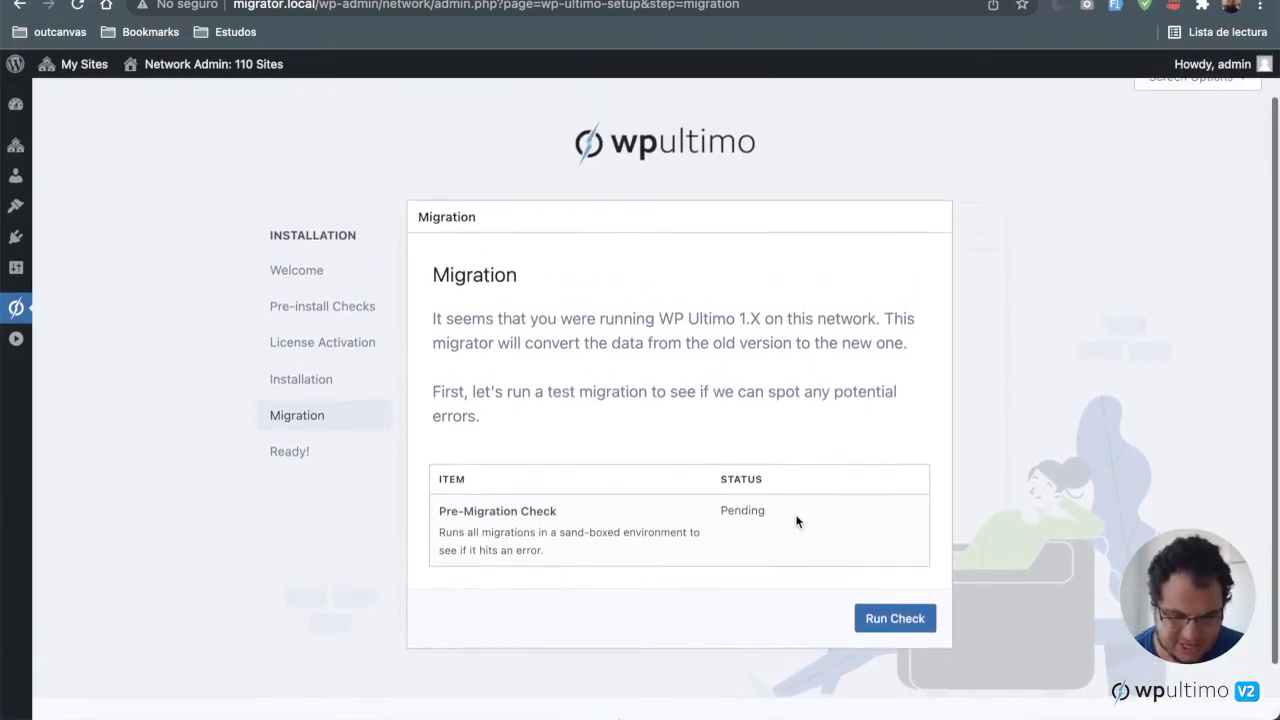
pyautogui.click(894, 638)
pyautogui.scroll(-3, 892, 643)
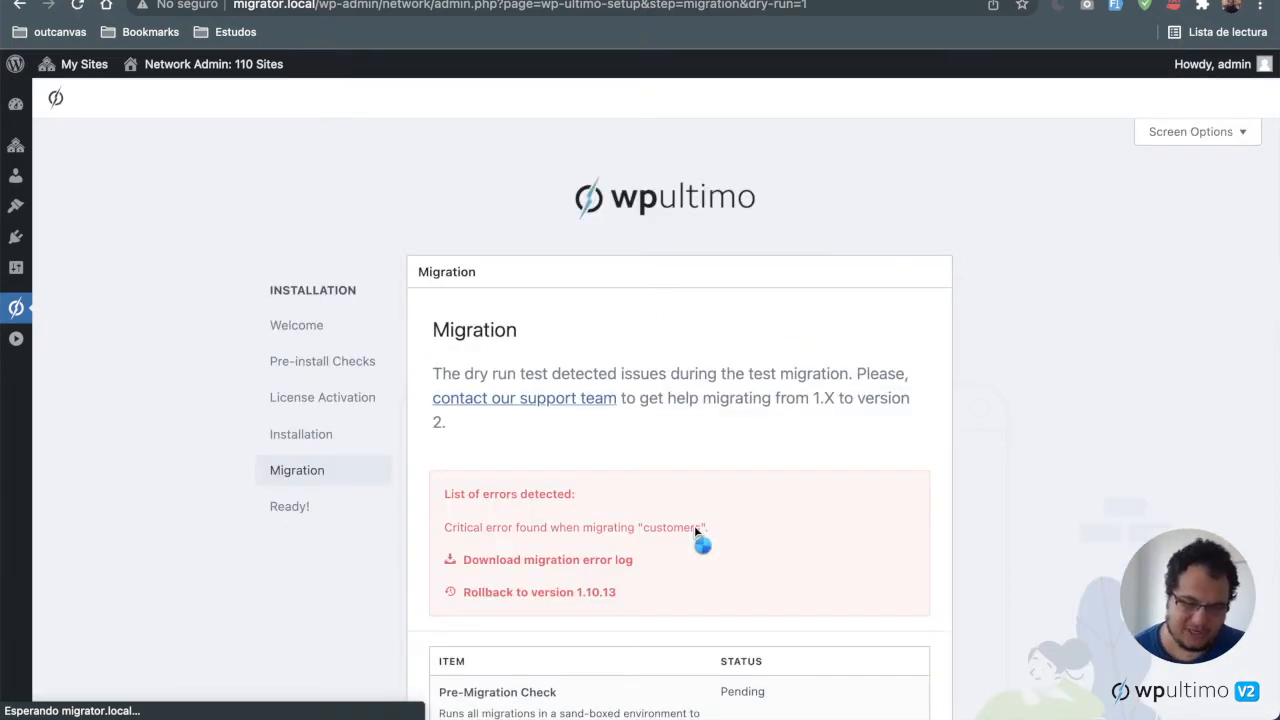
# Step: Examine the list of errors detected by the dry-run migration
pyautogui.scroll(-3, 695, 530)
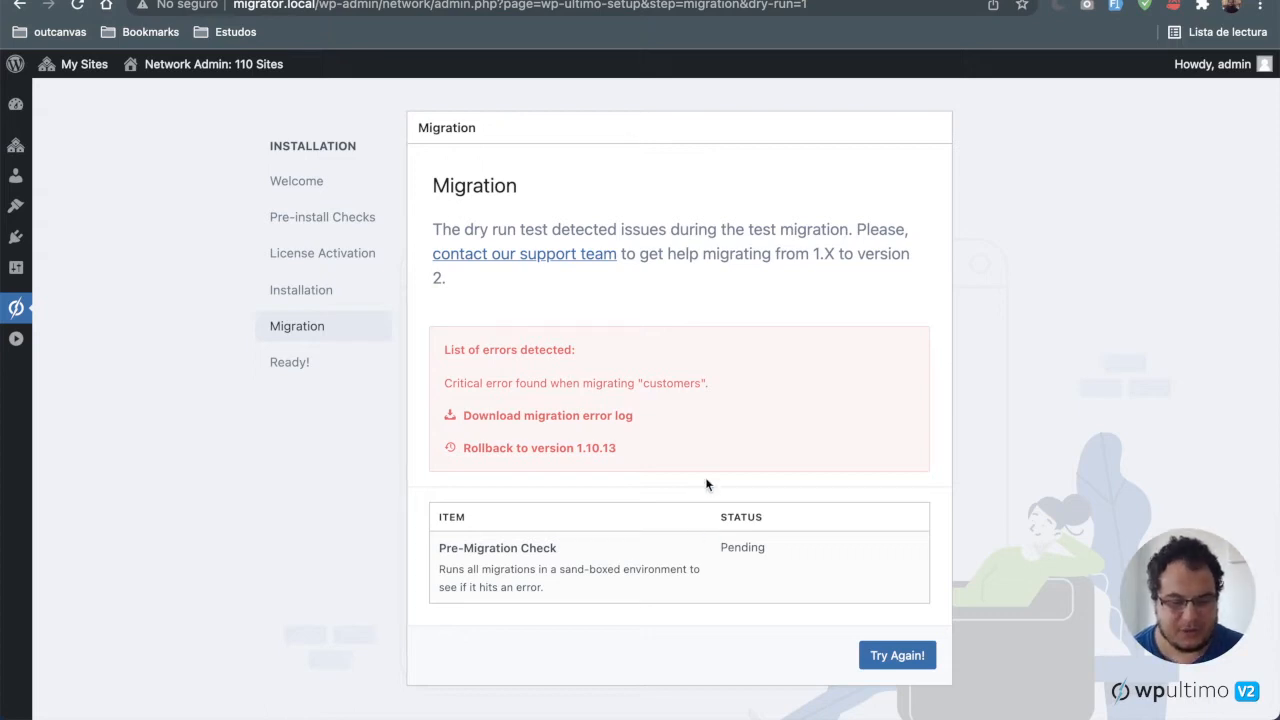
pyautogui.scroll(-1, 700, 485)
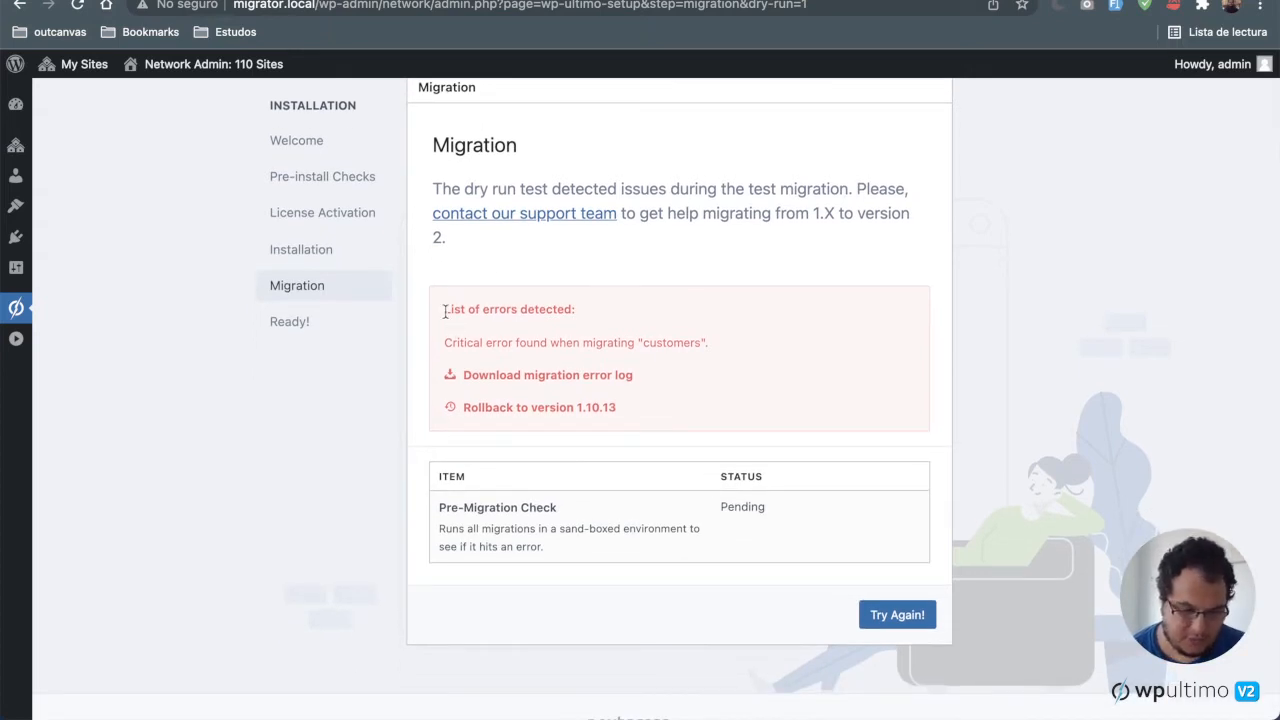
pyautogui.moveTo(444, 309); pyautogui.dragTo(596, 316)
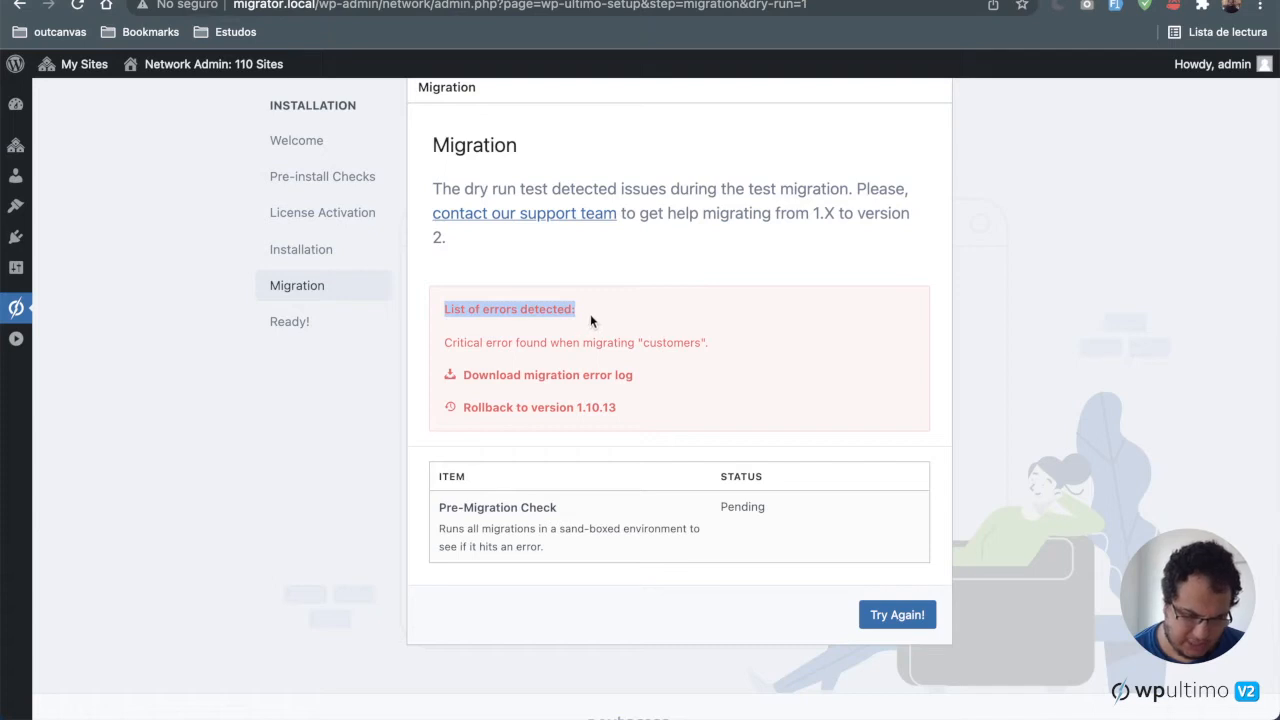
pyautogui.click(440, 316)
pyautogui.moveTo(440, 316); pyautogui.dragTo(769, 346)
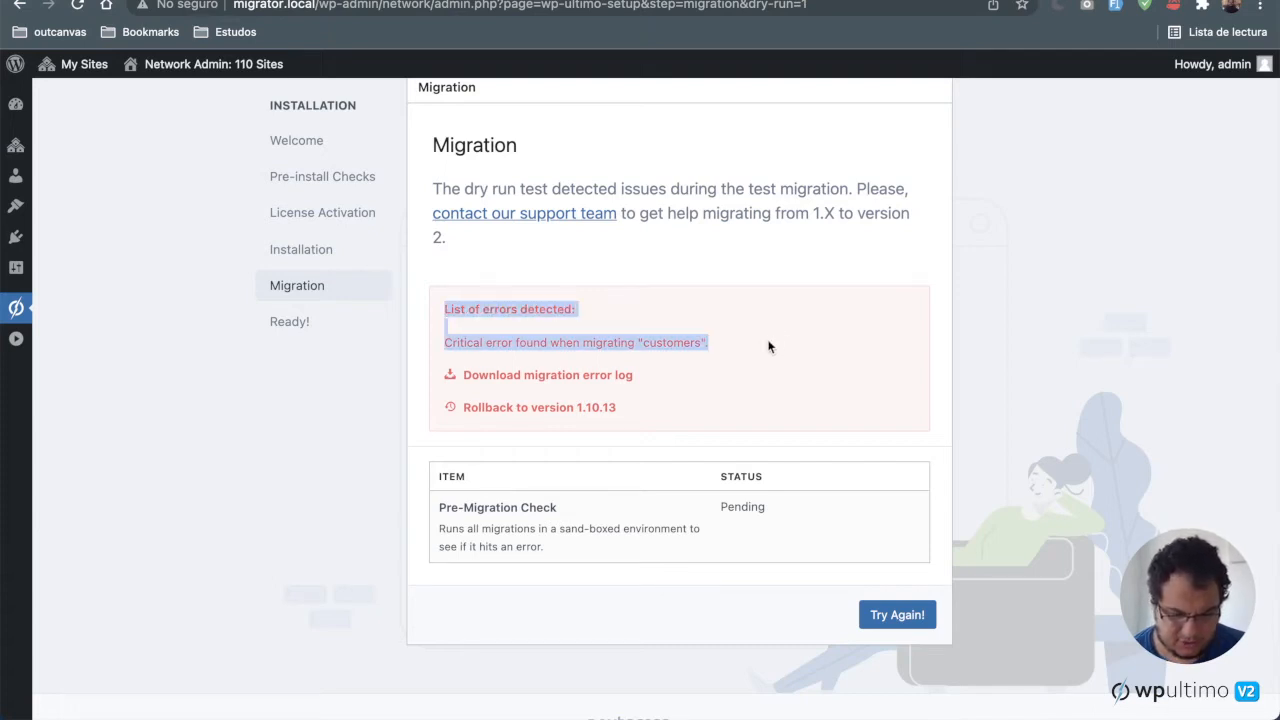
pyautogui.click(769, 346)
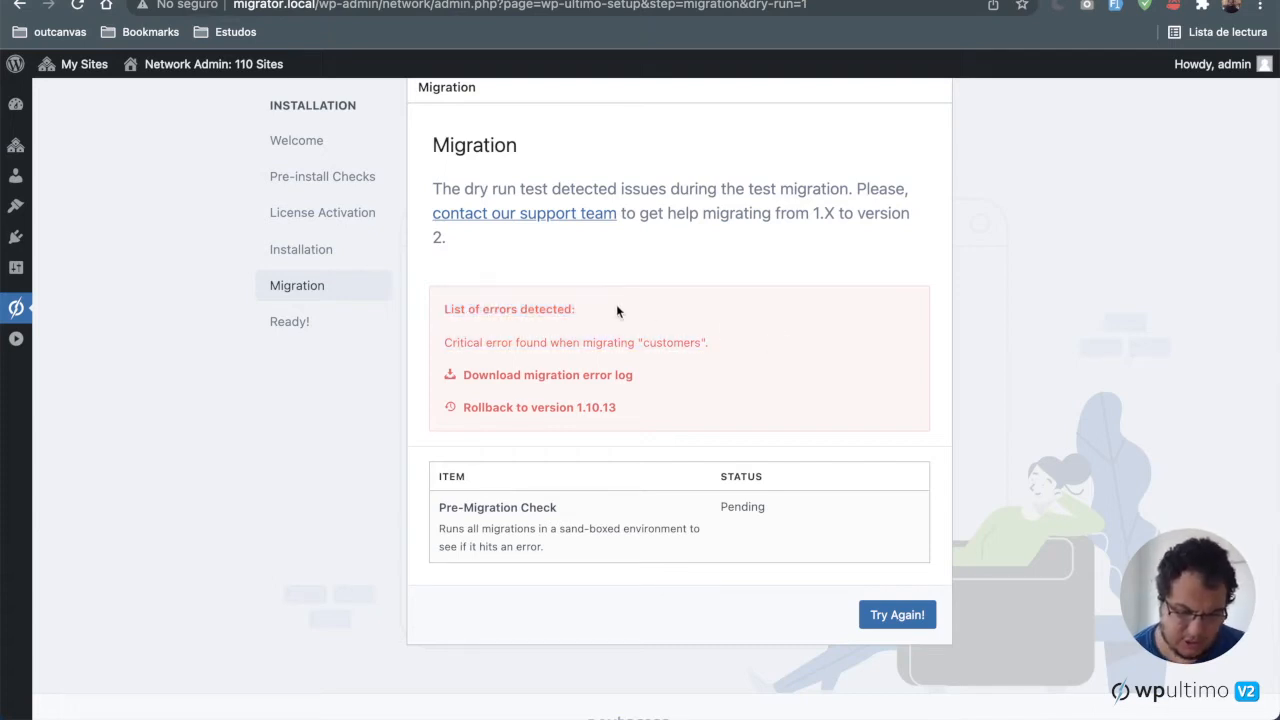
# Step: Download and save the migration error log as migrator-errors (7).log, then open it to inspect the error trace
pyautogui.click(555, 380)
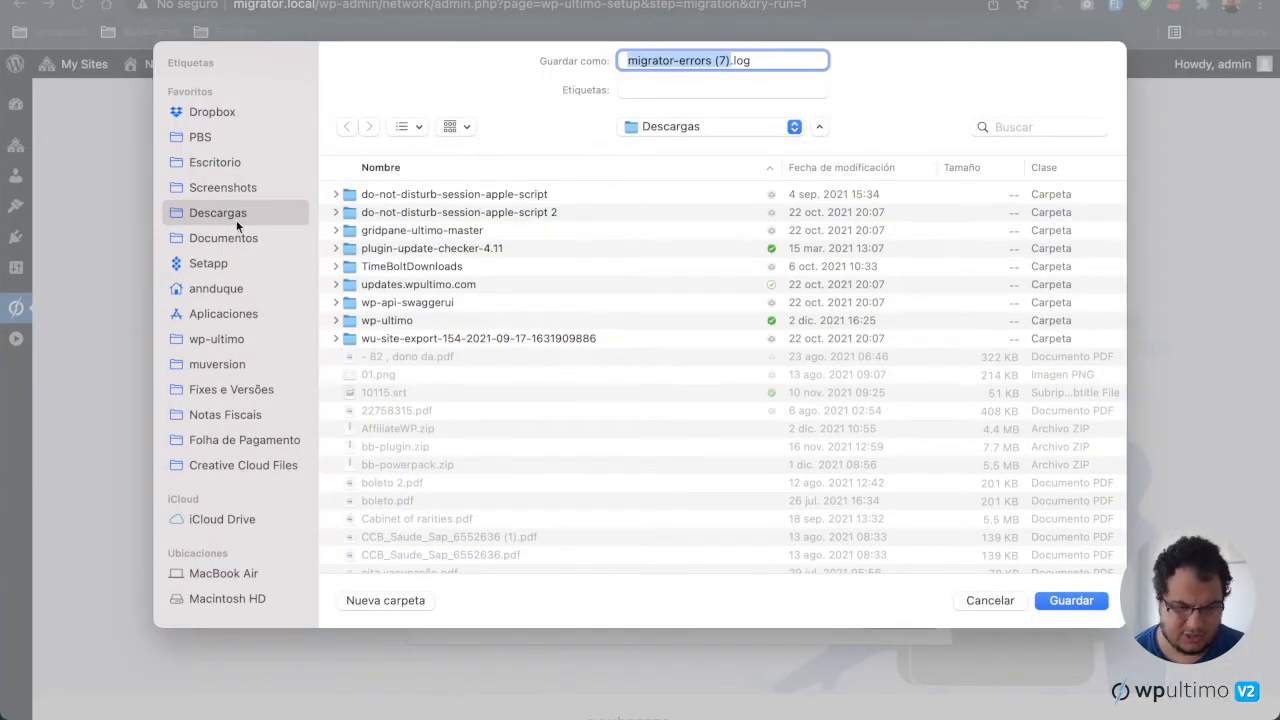
pyautogui.click(1070, 605)
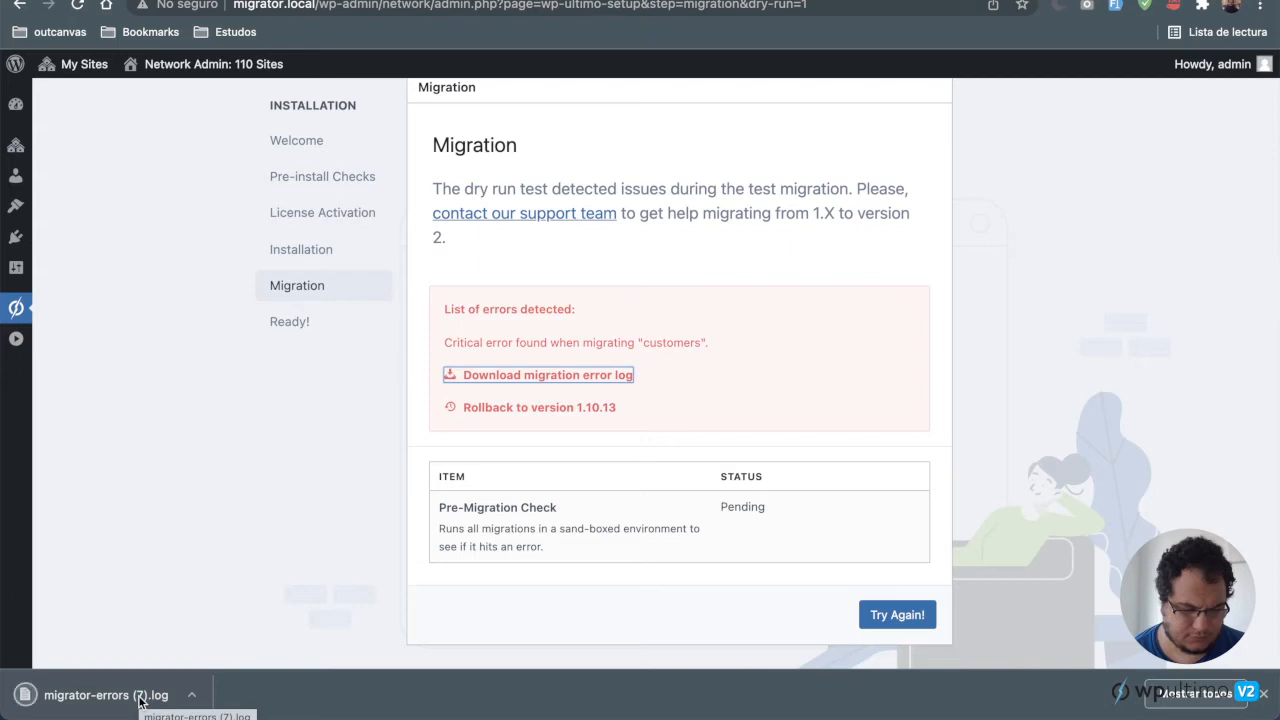
pyautogui.click(140, 700)
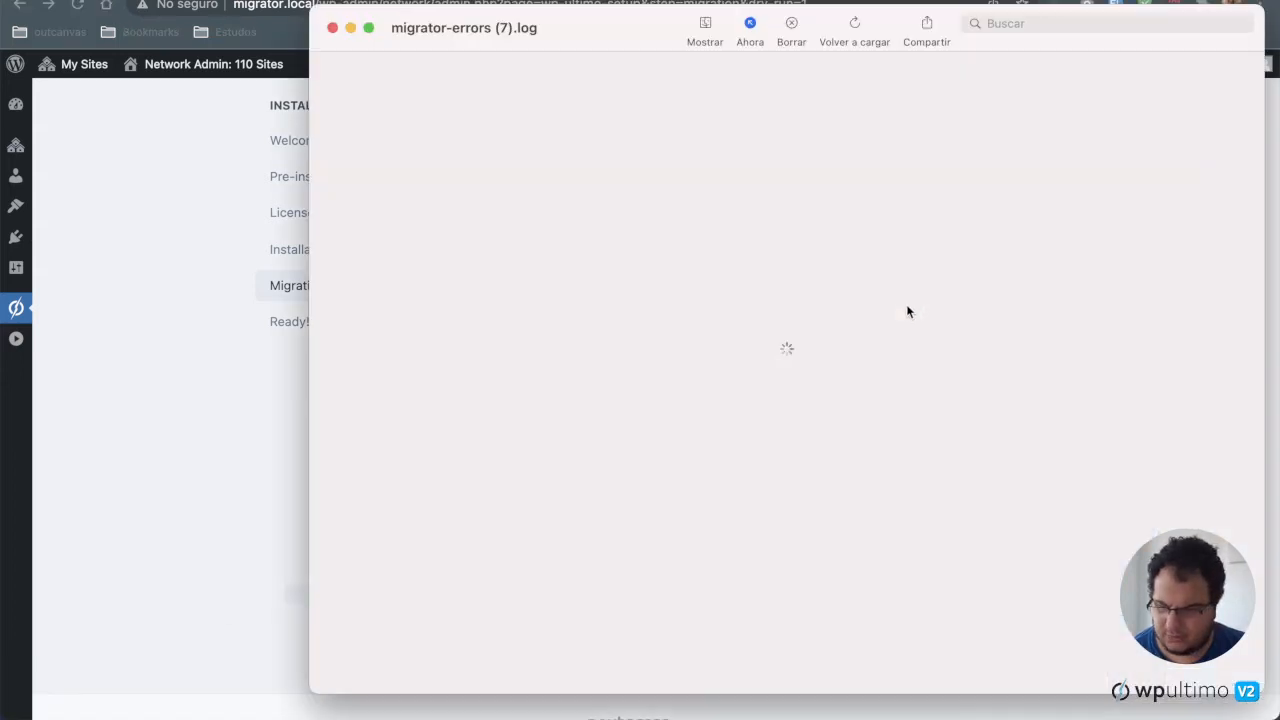
pyautogui.scroll(-2, 588, 352)
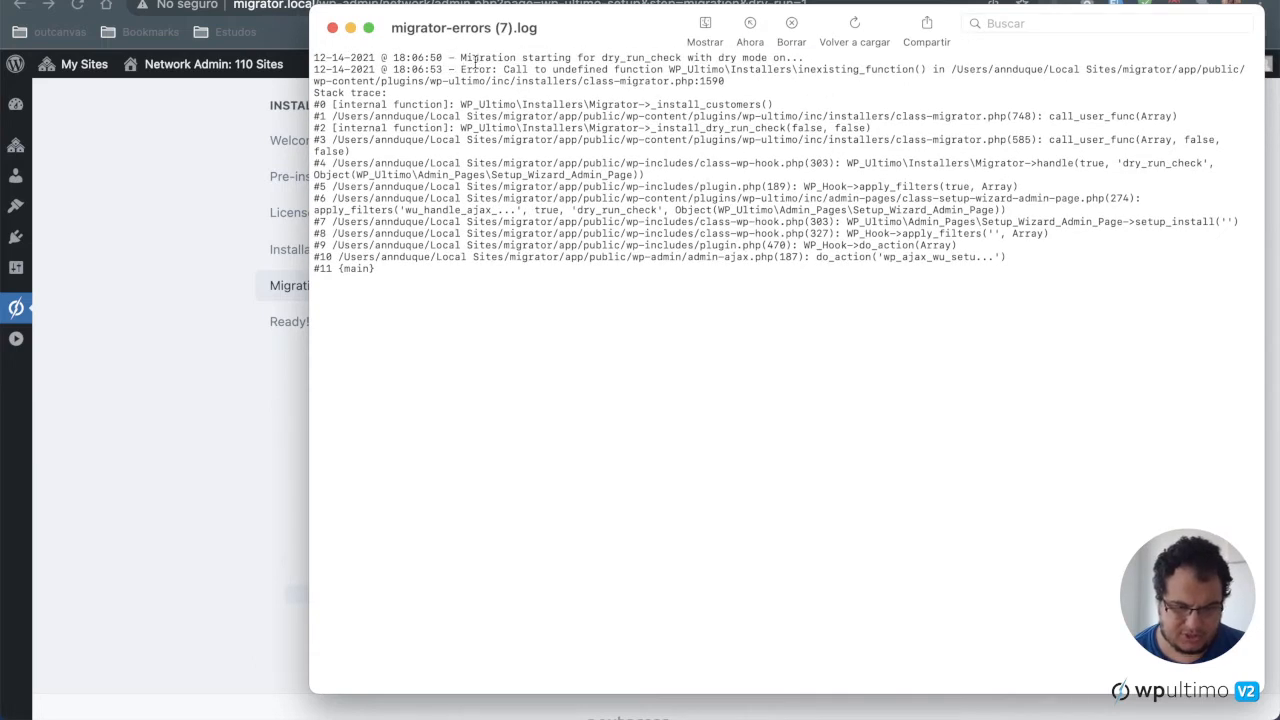
pyautogui.moveTo(461, 58); pyautogui.dragTo(803, 60)
pyautogui.click(803, 62)
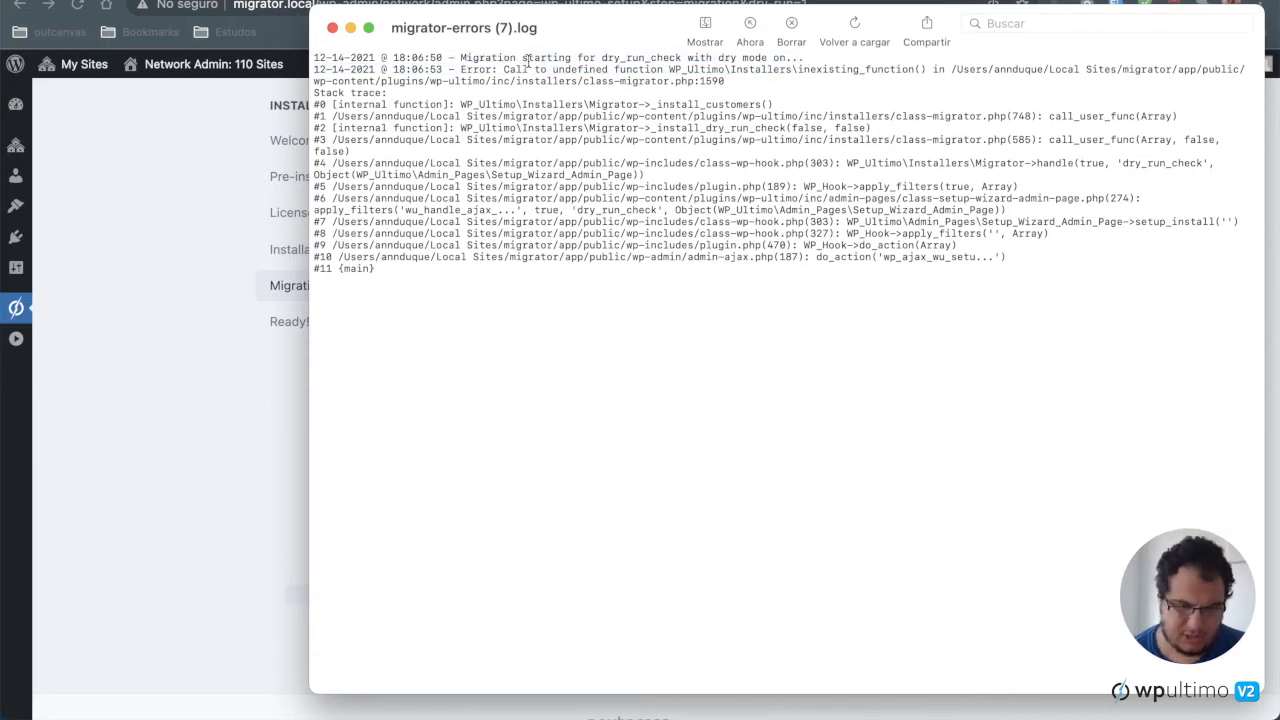
pyautogui.doubleClick(840, 70)
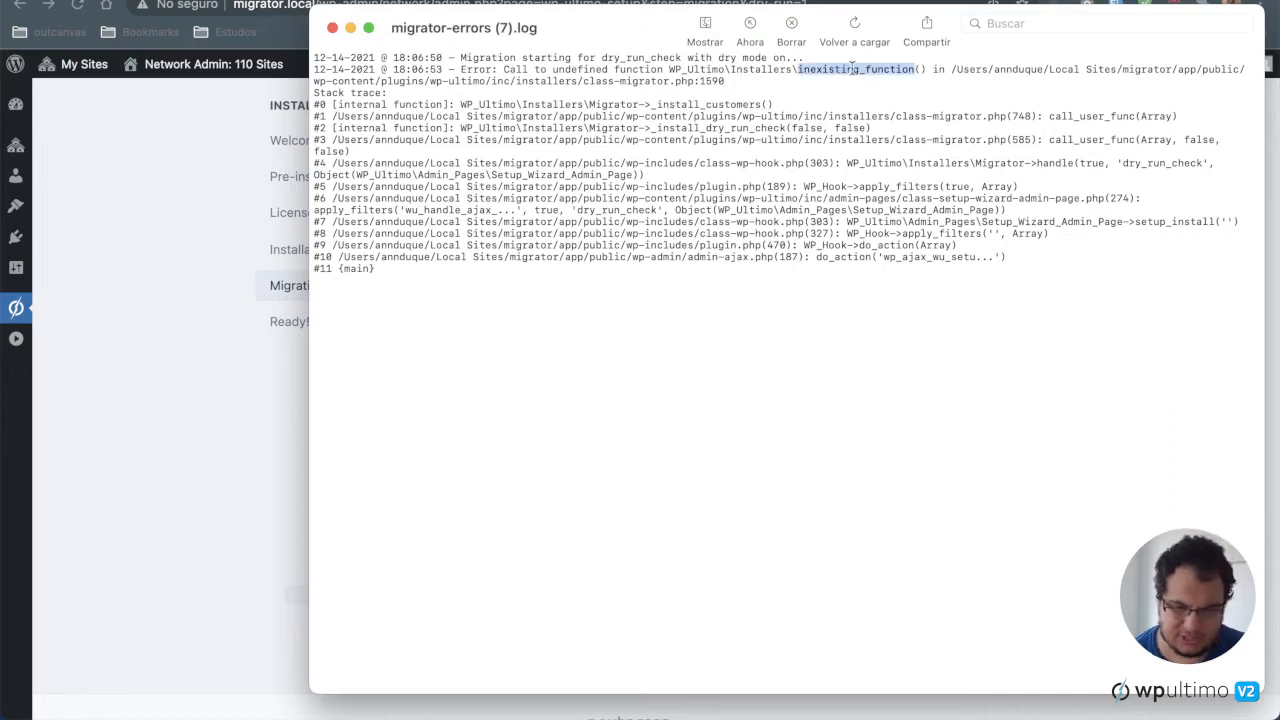
pyautogui.click(333, 29)
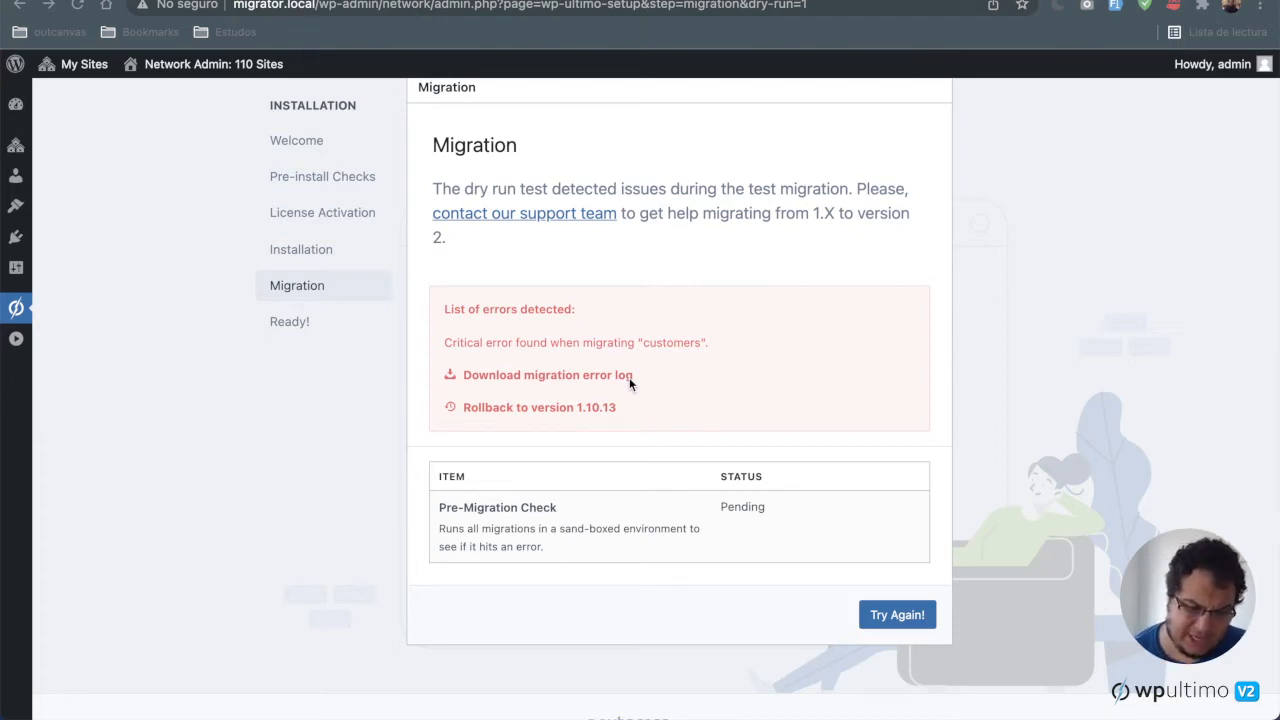
# Step: Review the dry-run failure message and the links offered below it
pyautogui.click(662, 373)
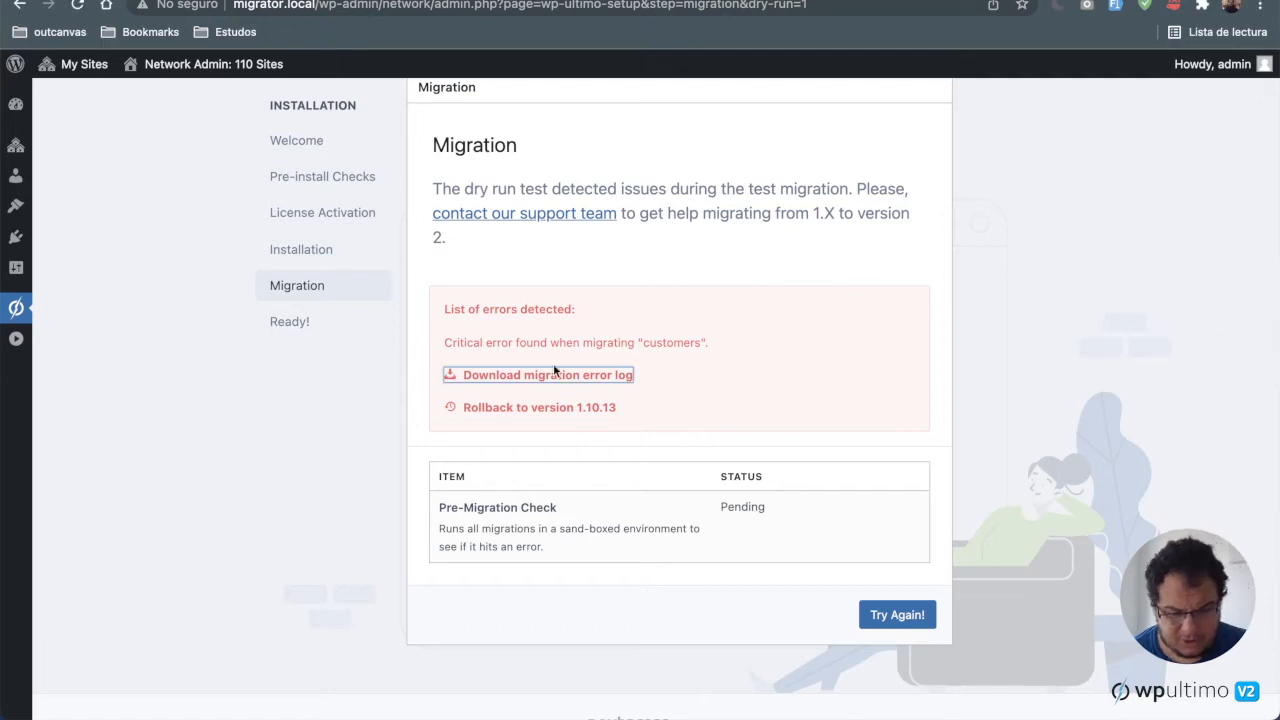
pyautogui.click(703, 383)
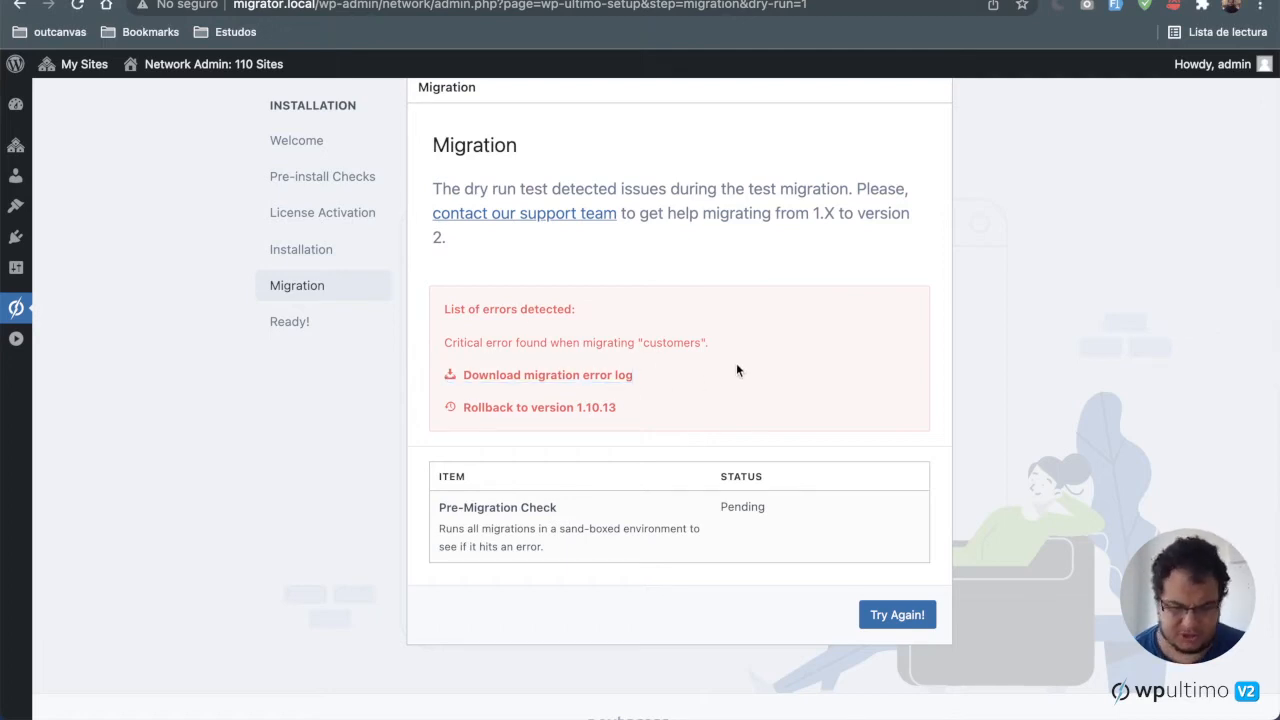
pyautogui.moveTo(431, 189); pyautogui.dragTo(885, 240)
pyautogui.click(885, 240)
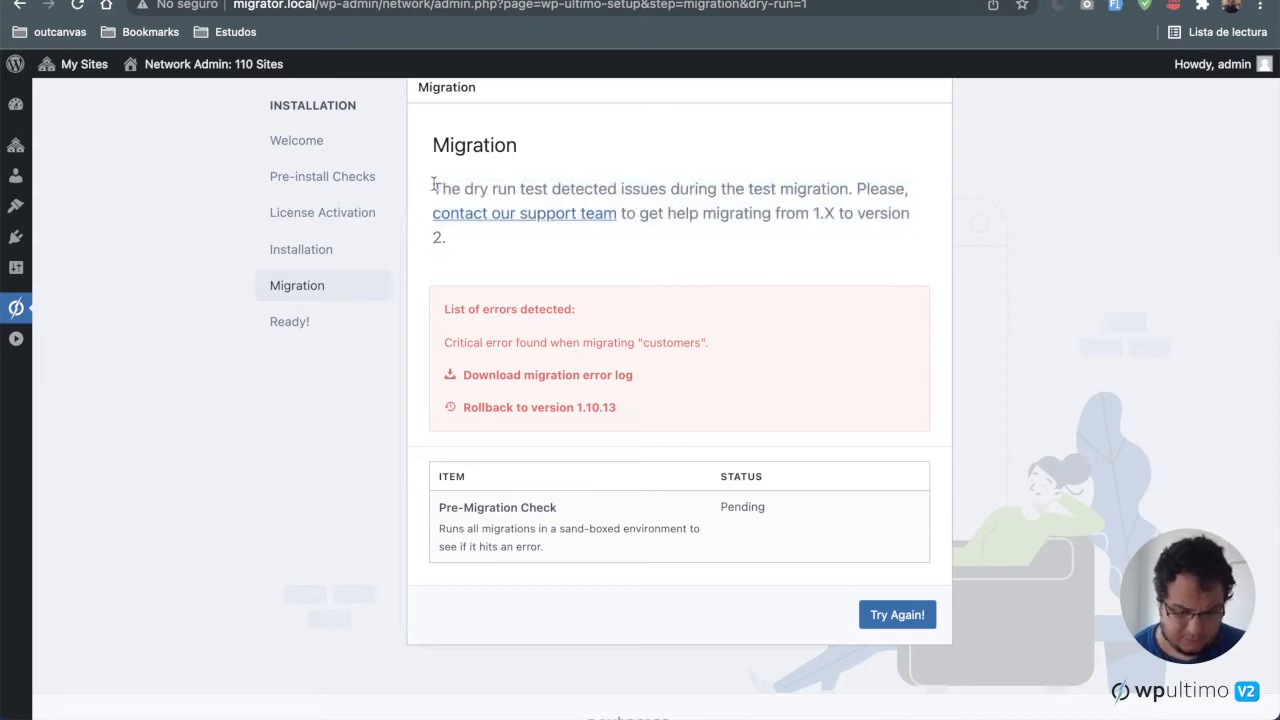
pyautogui.moveTo(432, 188); pyautogui.dragTo(780, 183)
pyautogui.click(780, 184)
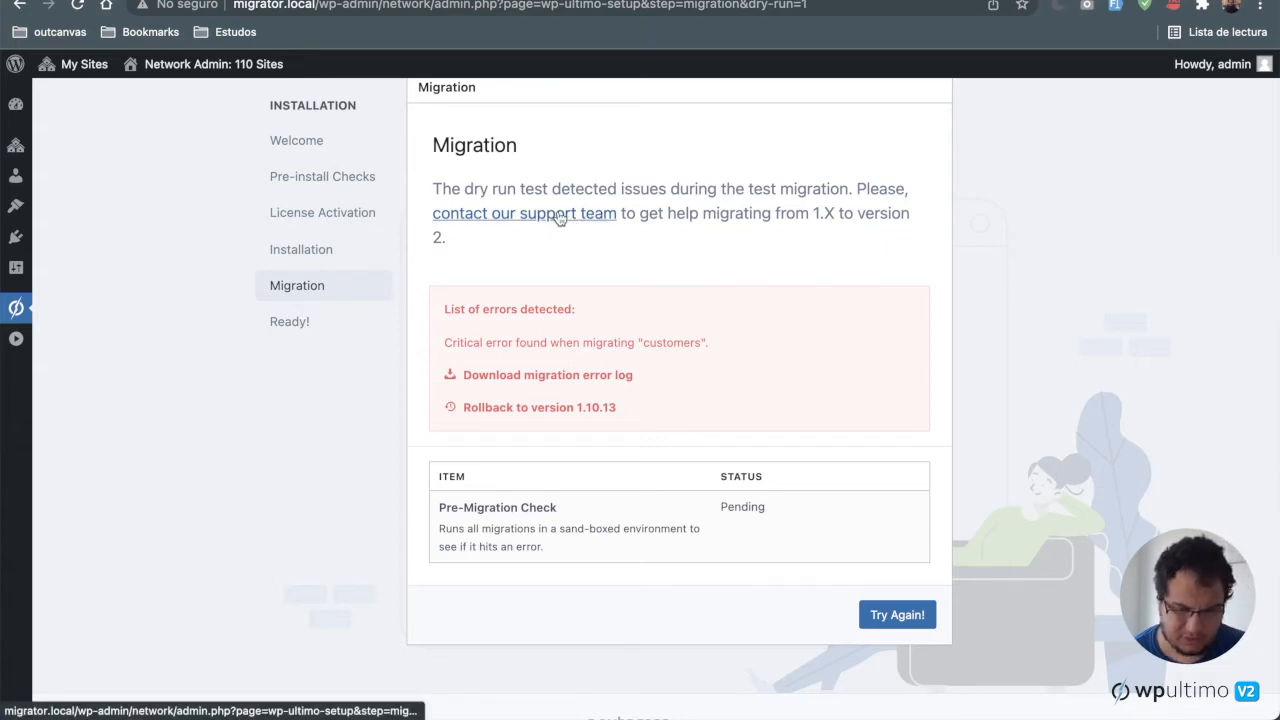
# Step: Open the contact-support form, review its prefilled subject and error report, and close it
pyautogui.click(560, 215)
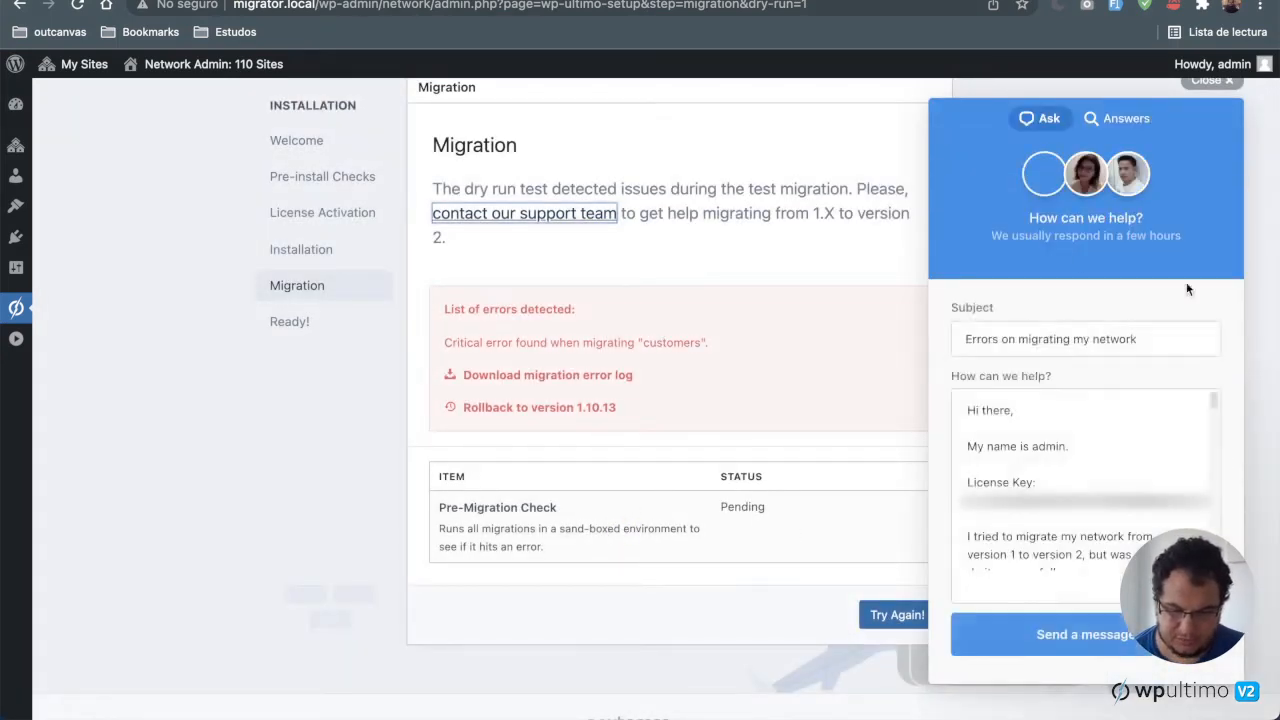
pyautogui.scroll(-1, 1101, 415)
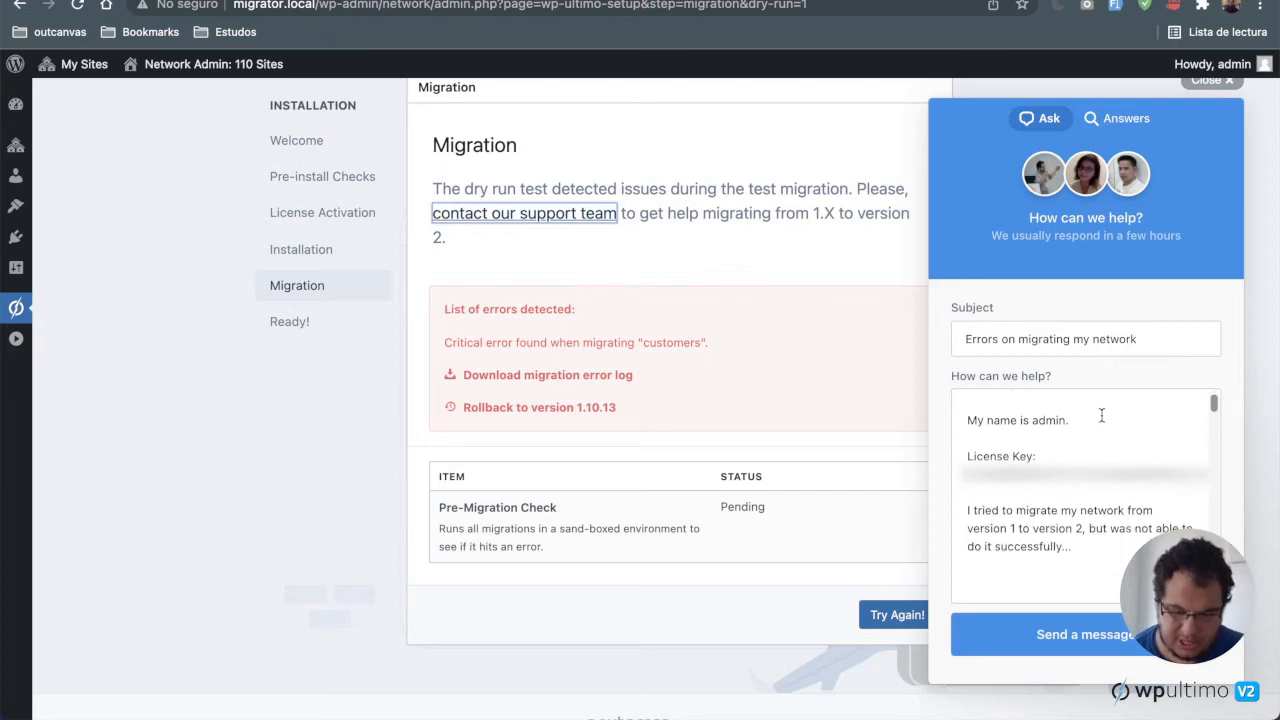
pyautogui.scroll(1, 1101, 415)
pyautogui.click(1165, 472)
pyautogui.scroll(-5, 1165, 472)
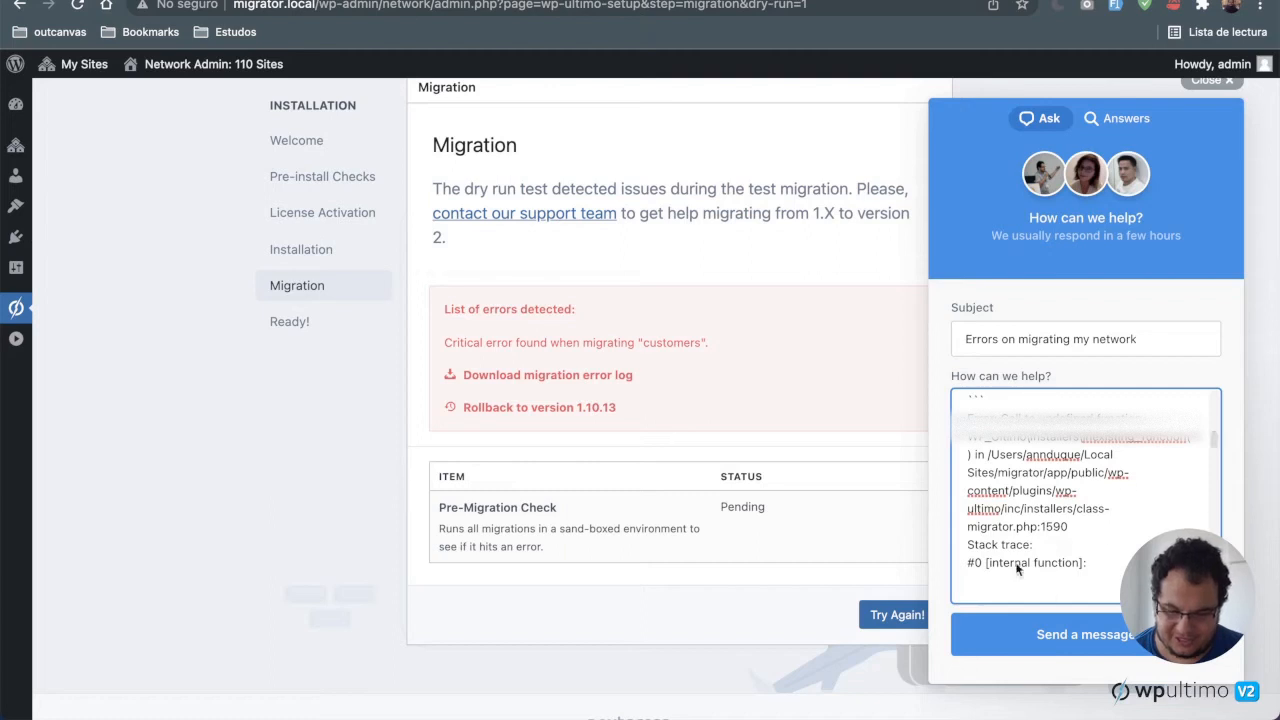
pyautogui.scroll(-1, 1055, 505)
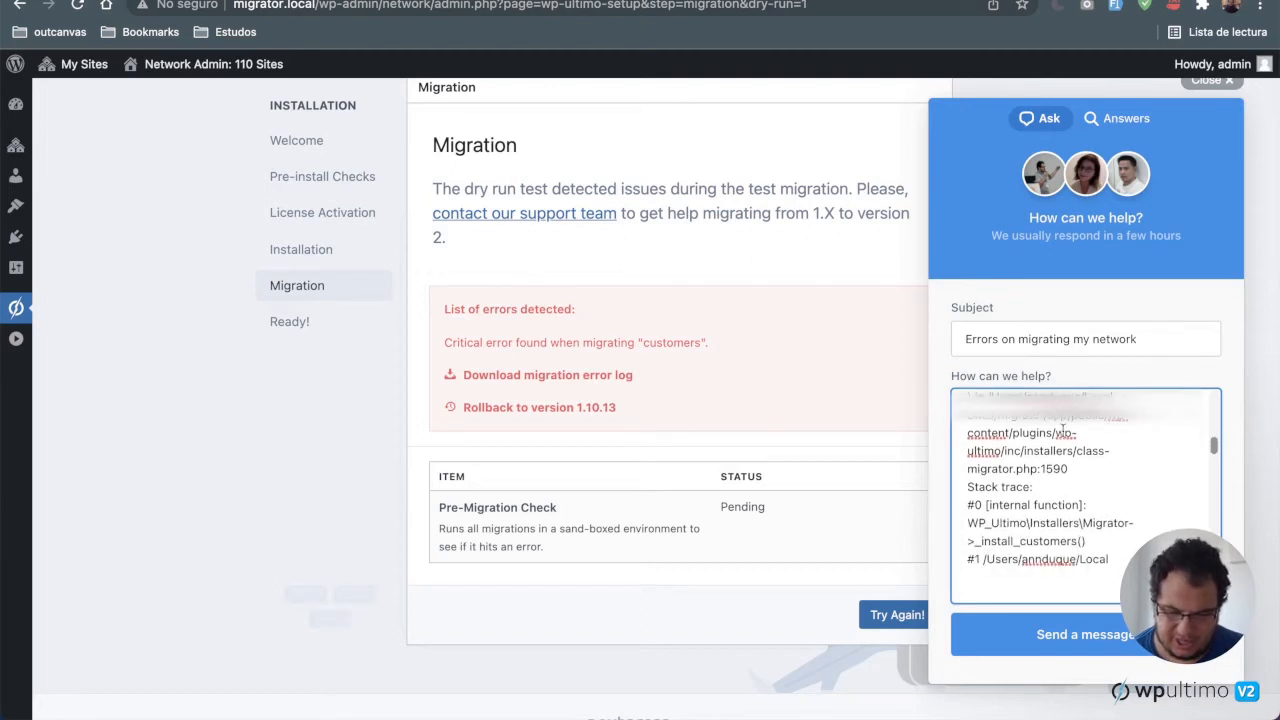
pyautogui.scroll(3, 1063, 434)
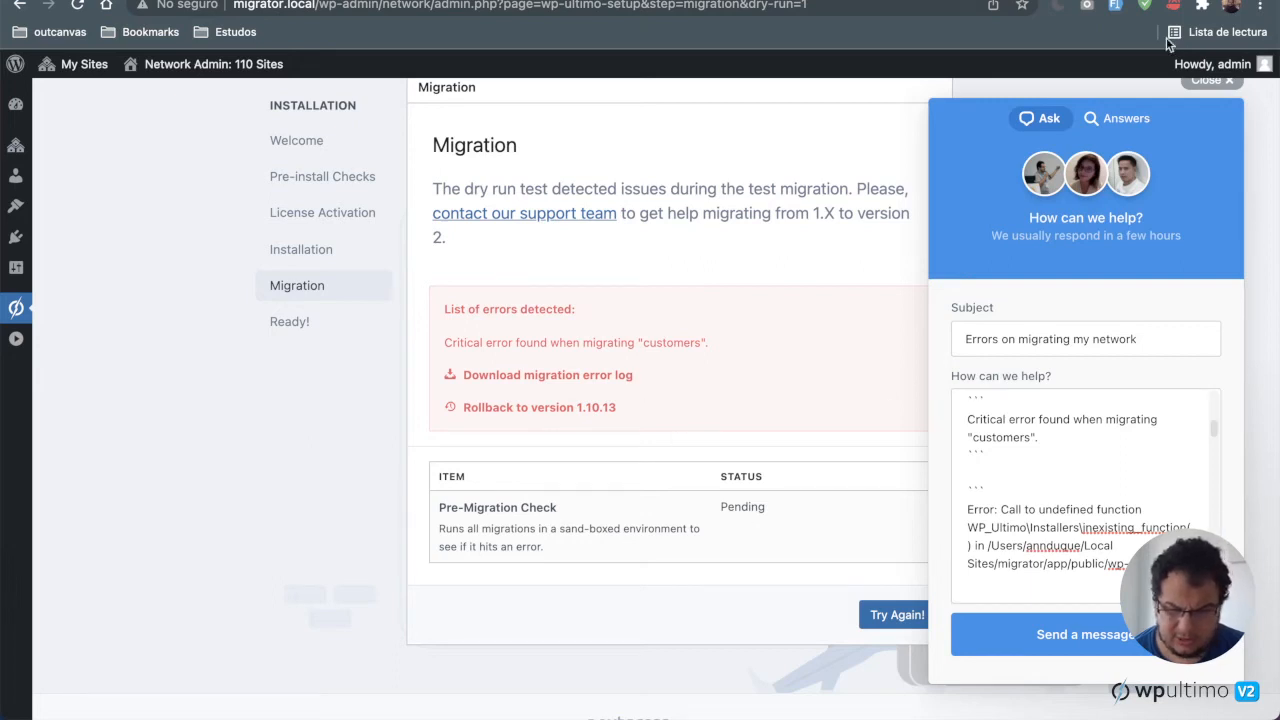
pyautogui.click(1212, 80)
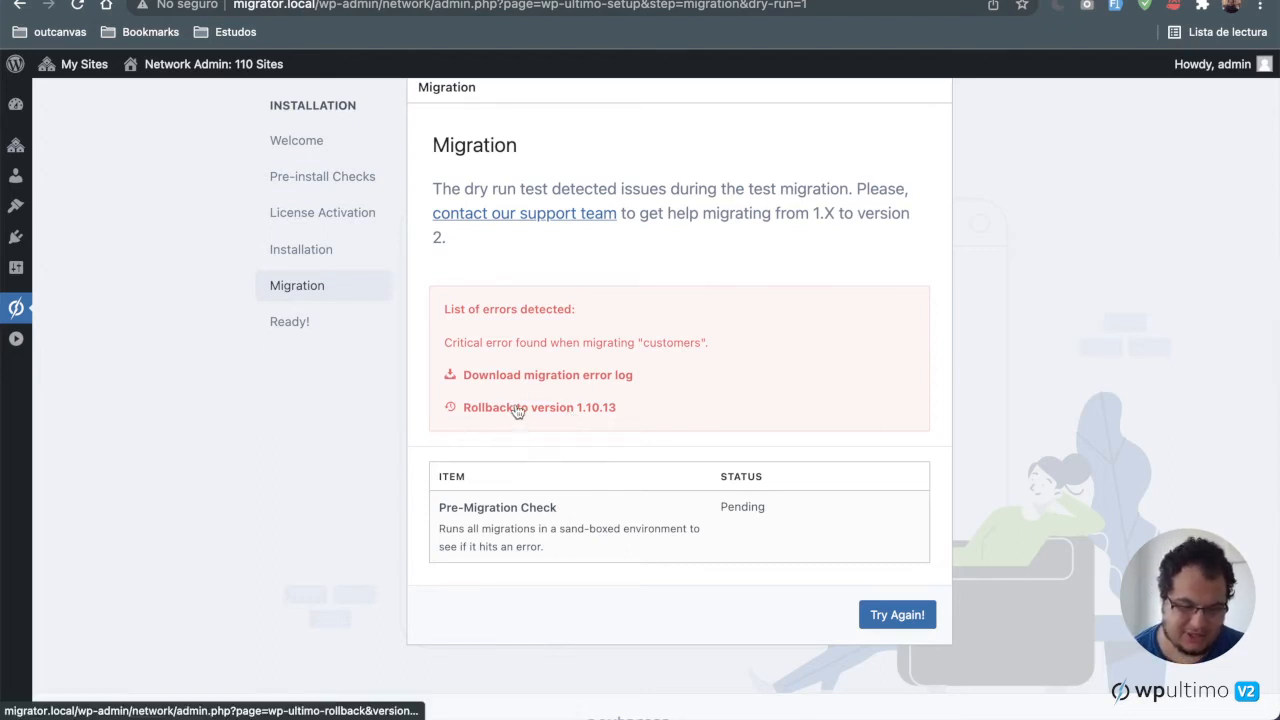
# Step: Roll back WP Ultimo to version 1.10.13, acknowledging the rollback risks
pyautogui.click(517, 410)
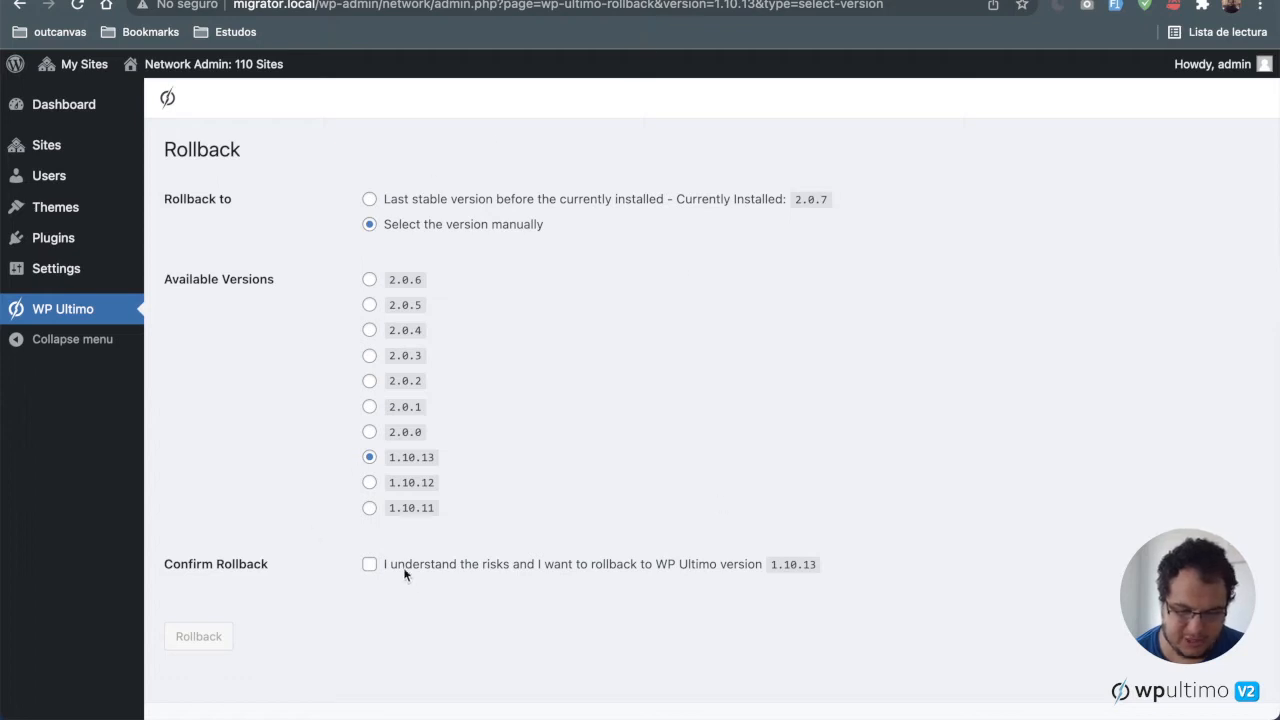
pyautogui.click(370, 564)
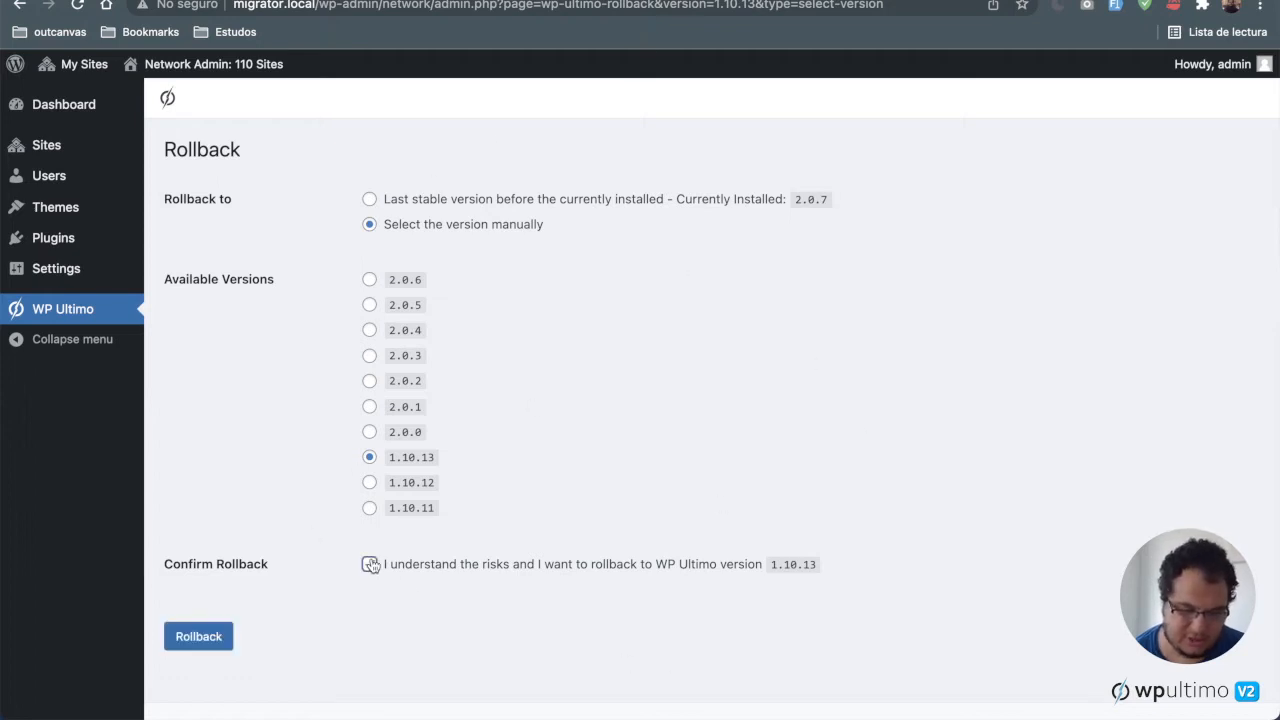
pyautogui.scroll(-1, 474, 608)
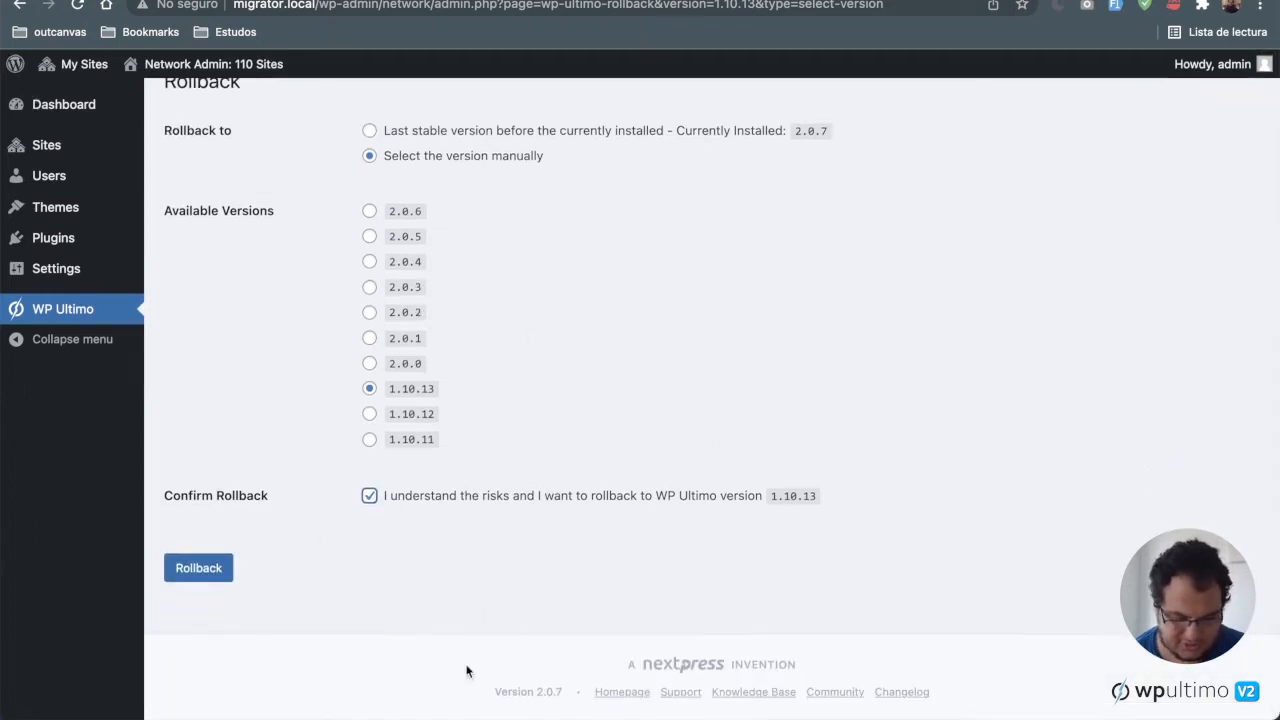
pyautogui.click(199, 568)
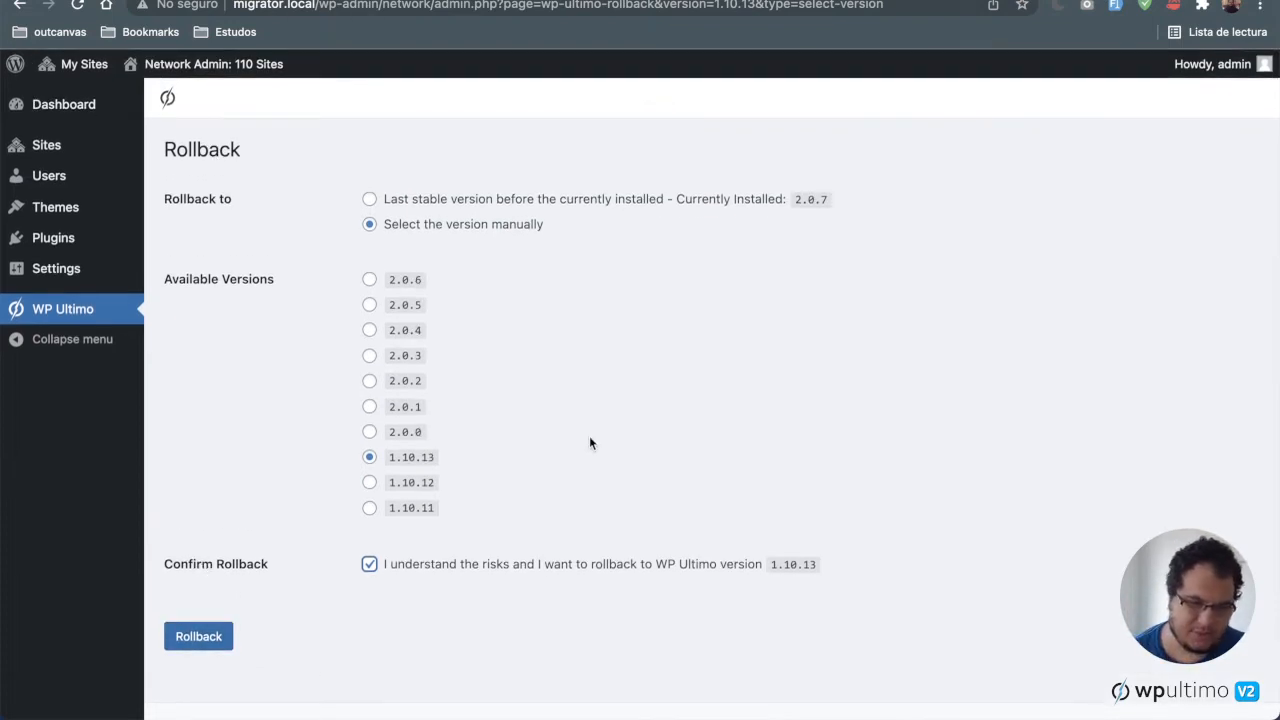
pyautogui.hscroll(-5, 589, 443)
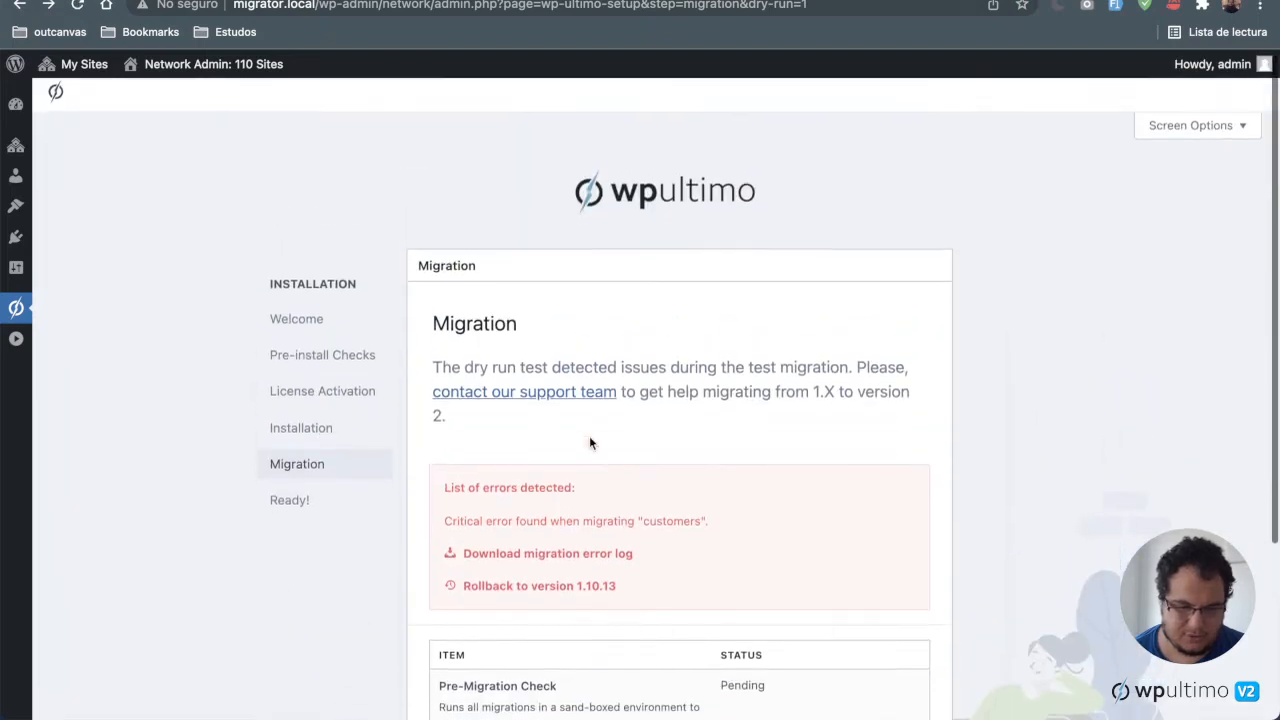
# Step: Open the network's Add New Plugins page in a new browser tab and switch to it
pyautogui.scroll(-2, 589, 443)
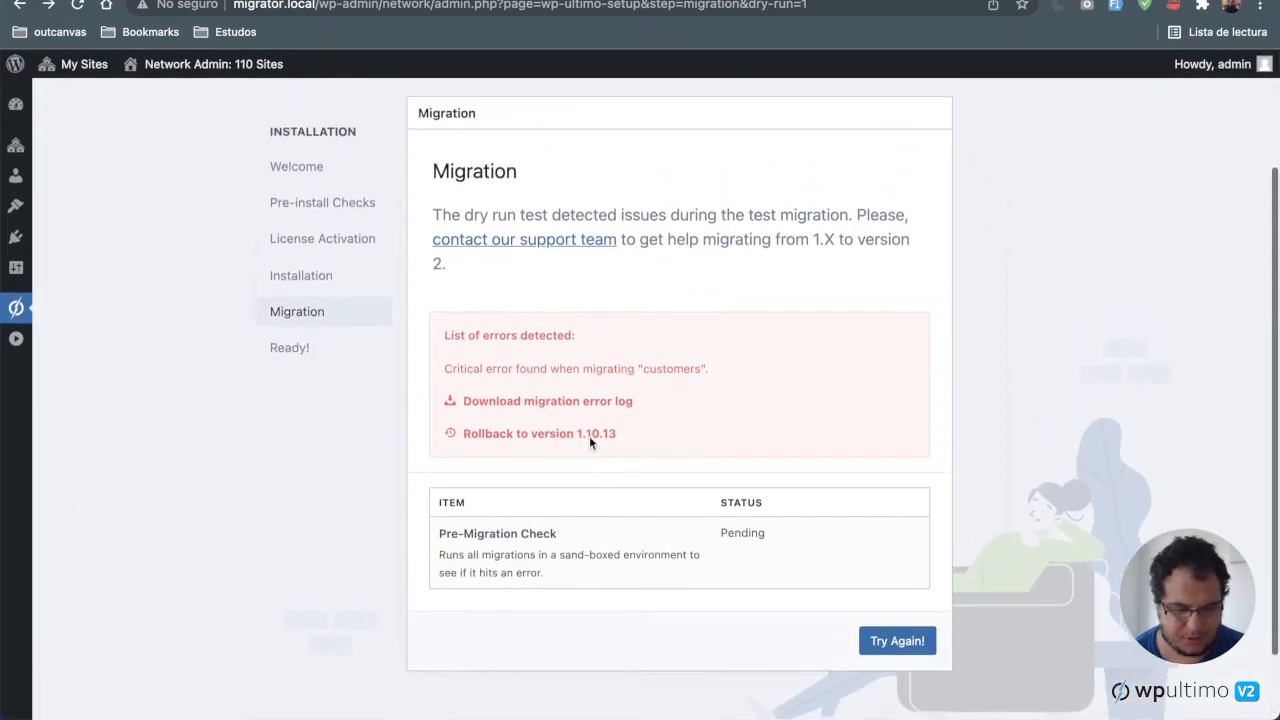
pyautogui.scroll(1, 589, 443)
pyautogui.moveTo(15, 237)
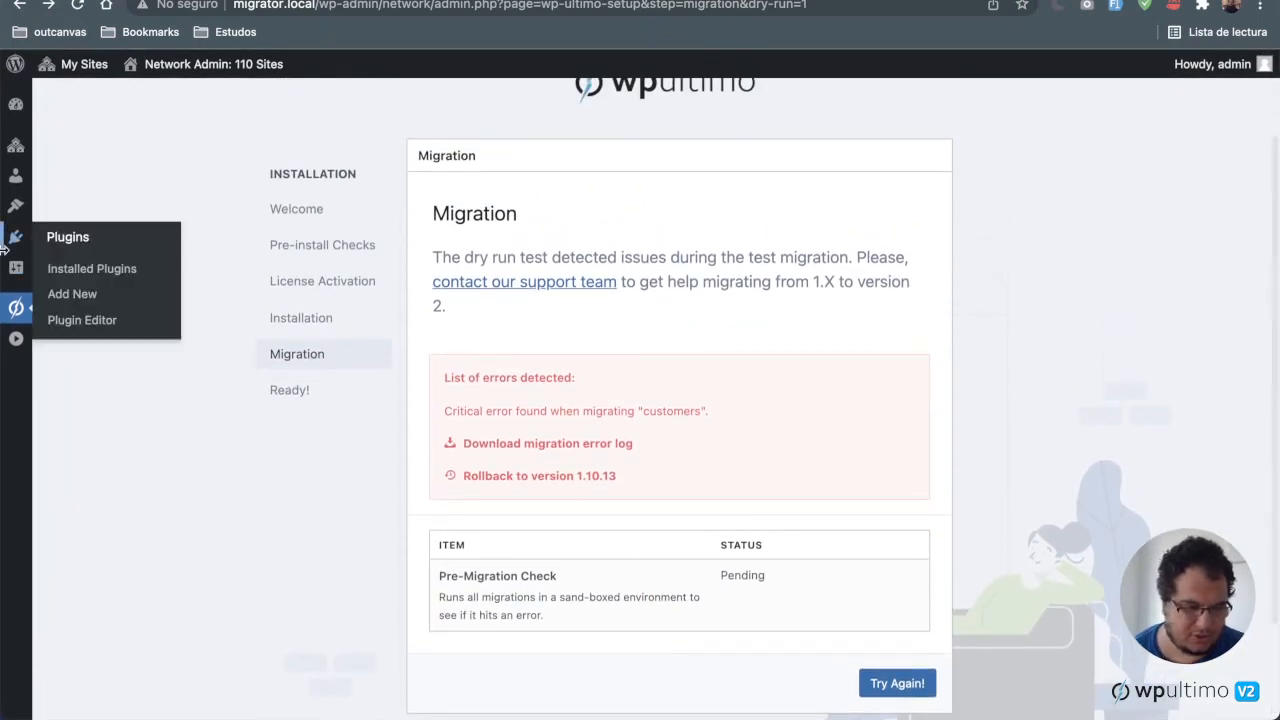
pyautogui.rightClick(84, 297)
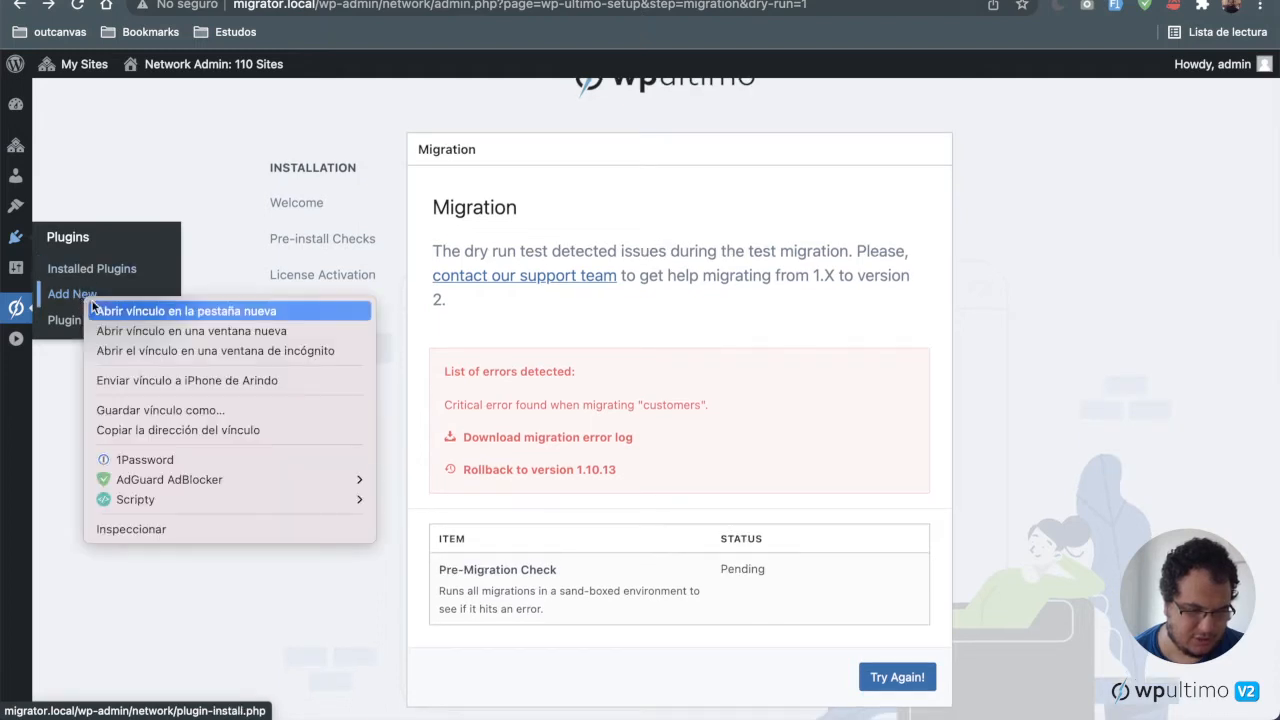
pyautogui.click(125, 311)
pyautogui.hotkey('ctrl', 'Tab')
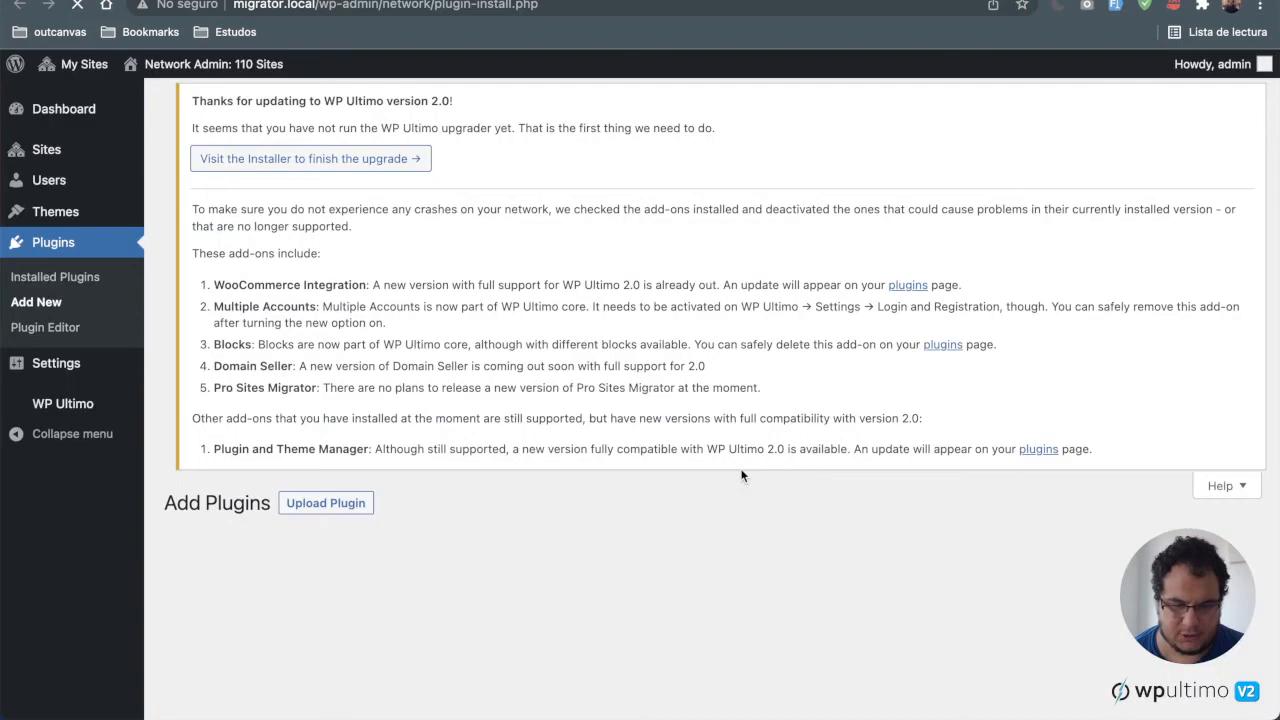
# Step: Upload the plugin file wp-ultimo.2.0.7.zip and start its installation
pyautogui.scroll(-3, 646, 316)
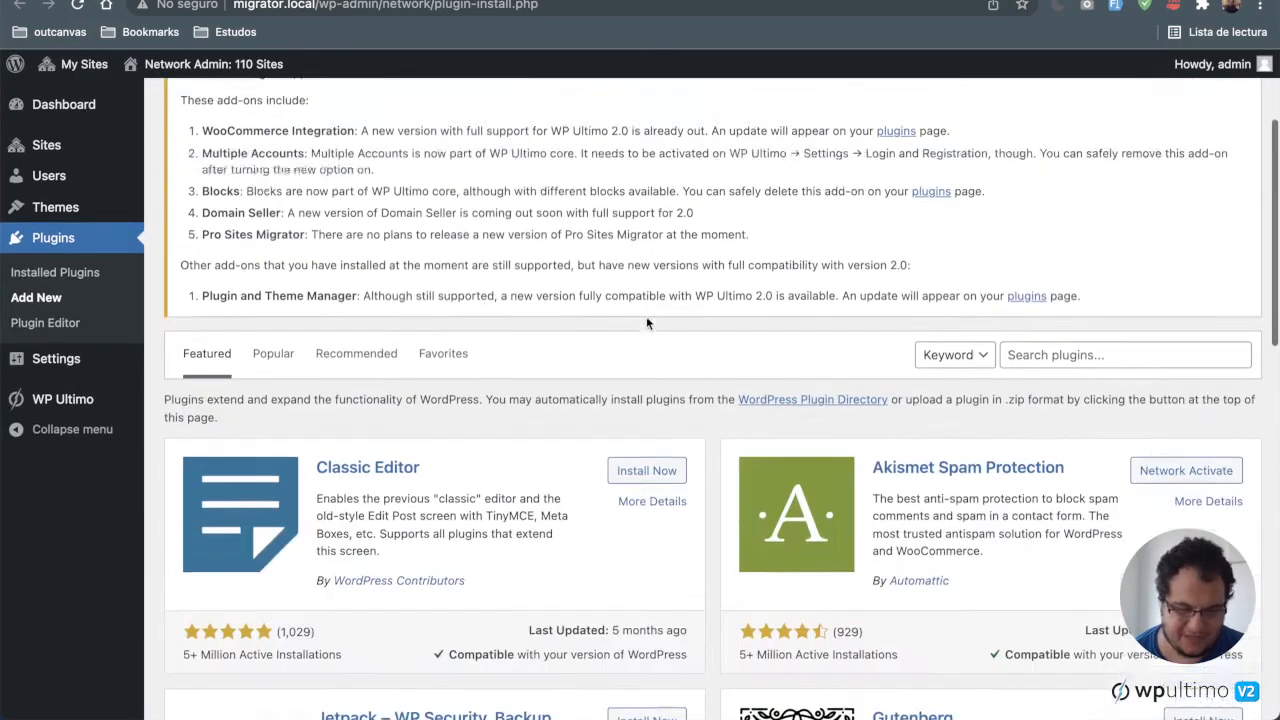
pyautogui.scroll(3, 646, 316)
pyautogui.click(360, 118)
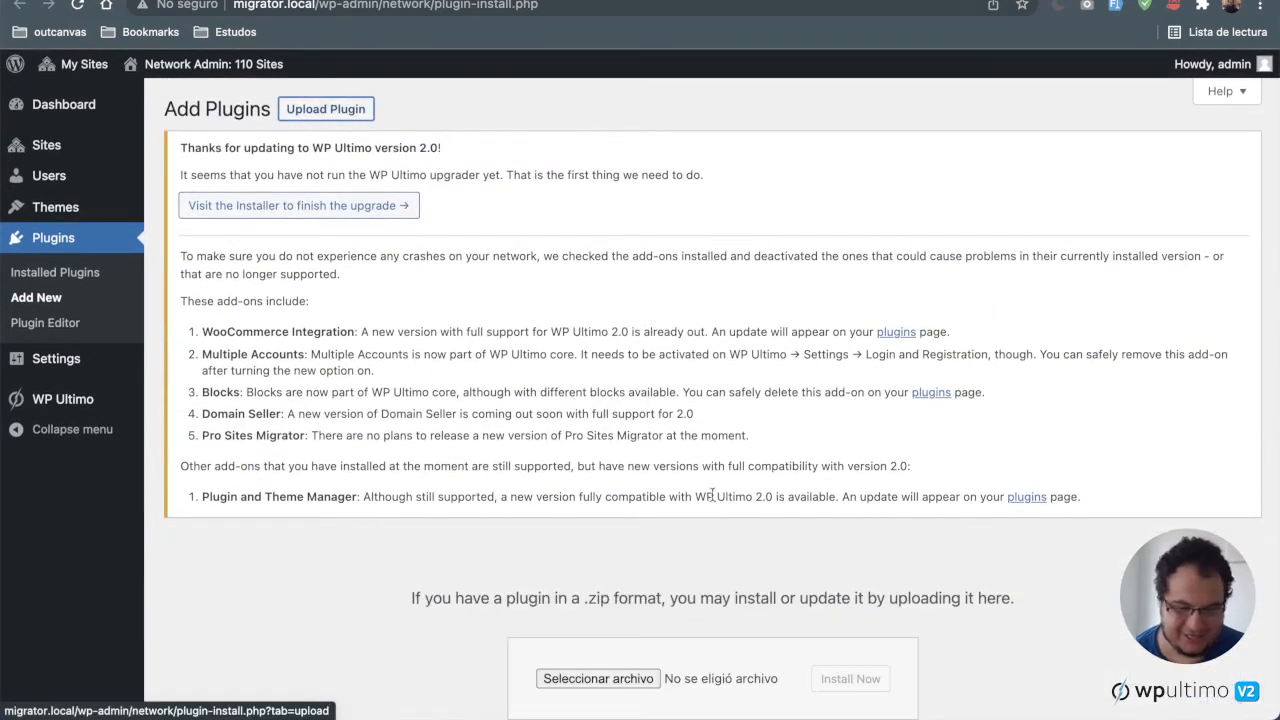
pyautogui.click(644, 679)
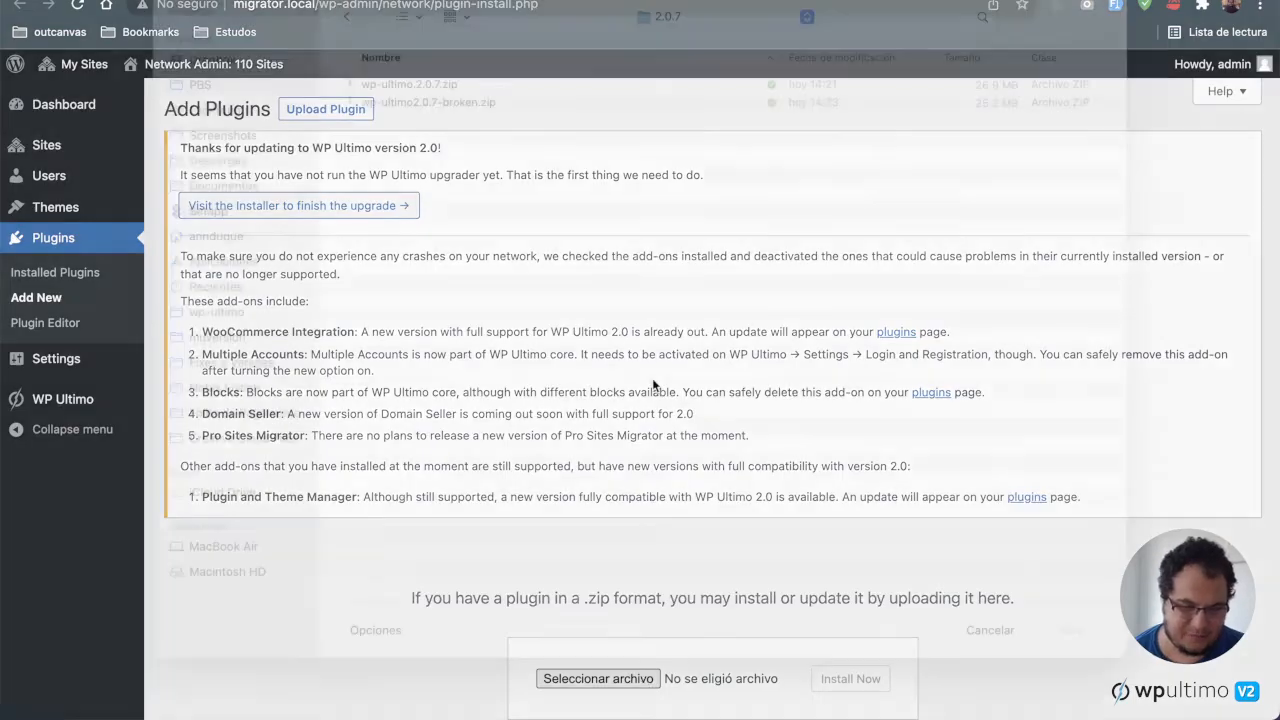
pyautogui.doubleClick(455, 112)
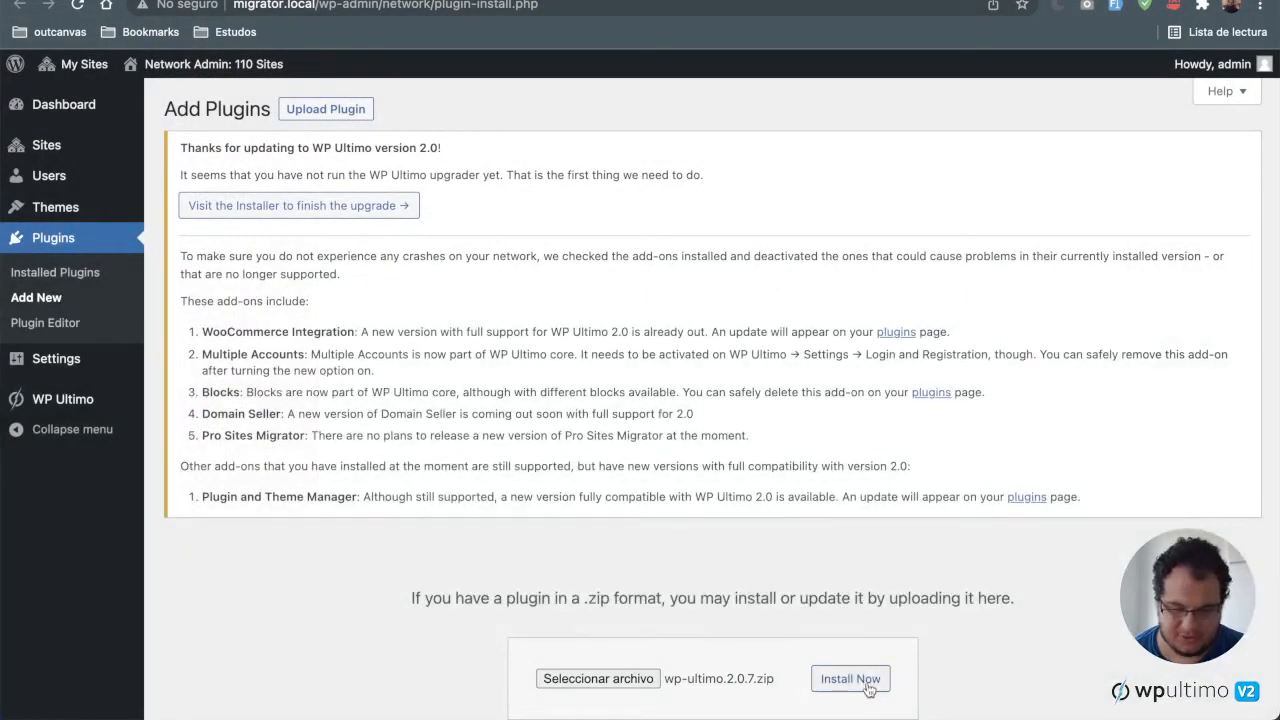
pyautogui.click(850, 679)
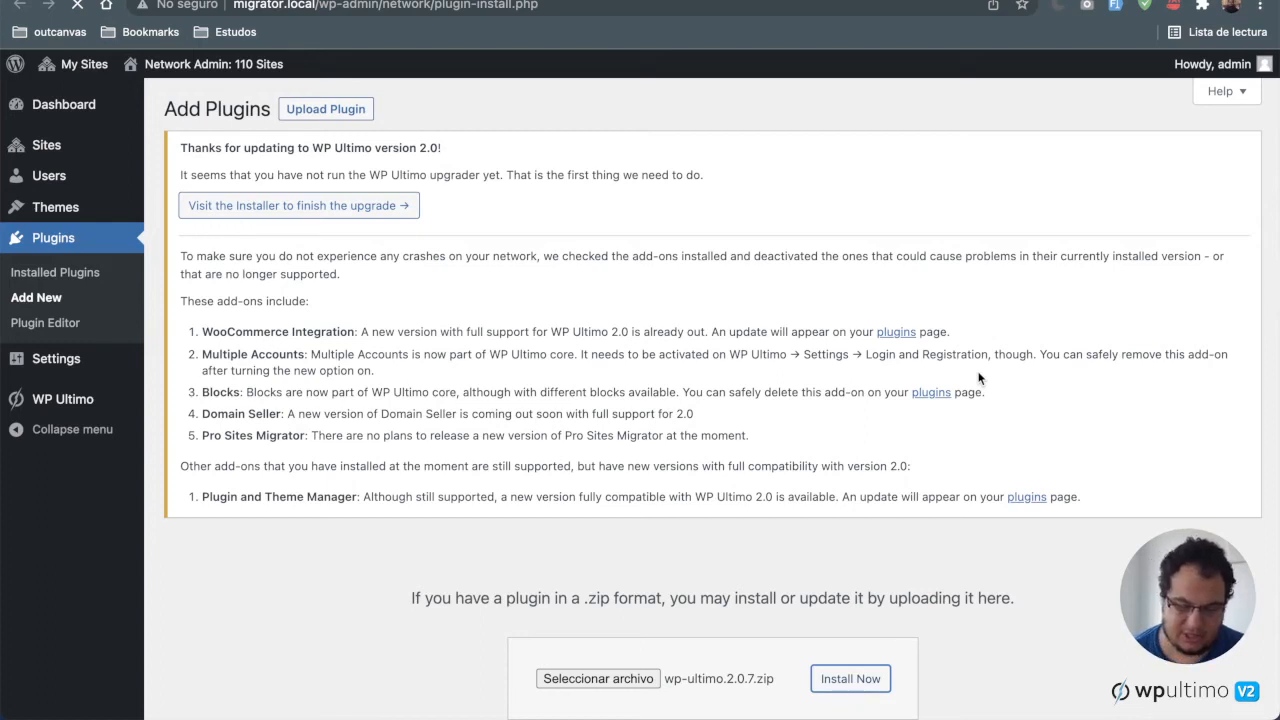
# Step: Replace the currently installed WP Ultimo with the uploaded 2.0.7 version
pyautogui.scroll(-2, 979, 378)
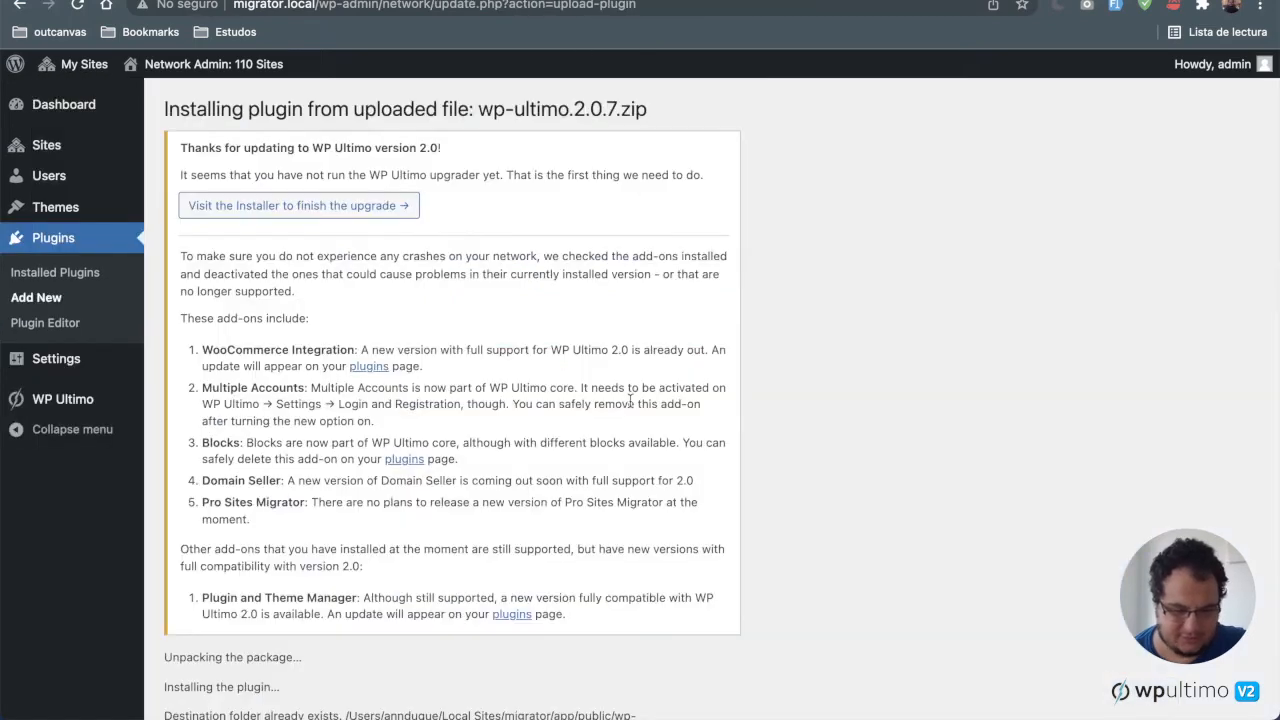
pyautogui.scroll(-3, 630, 400)
pyautogui.scroll(-3, 630, 400)
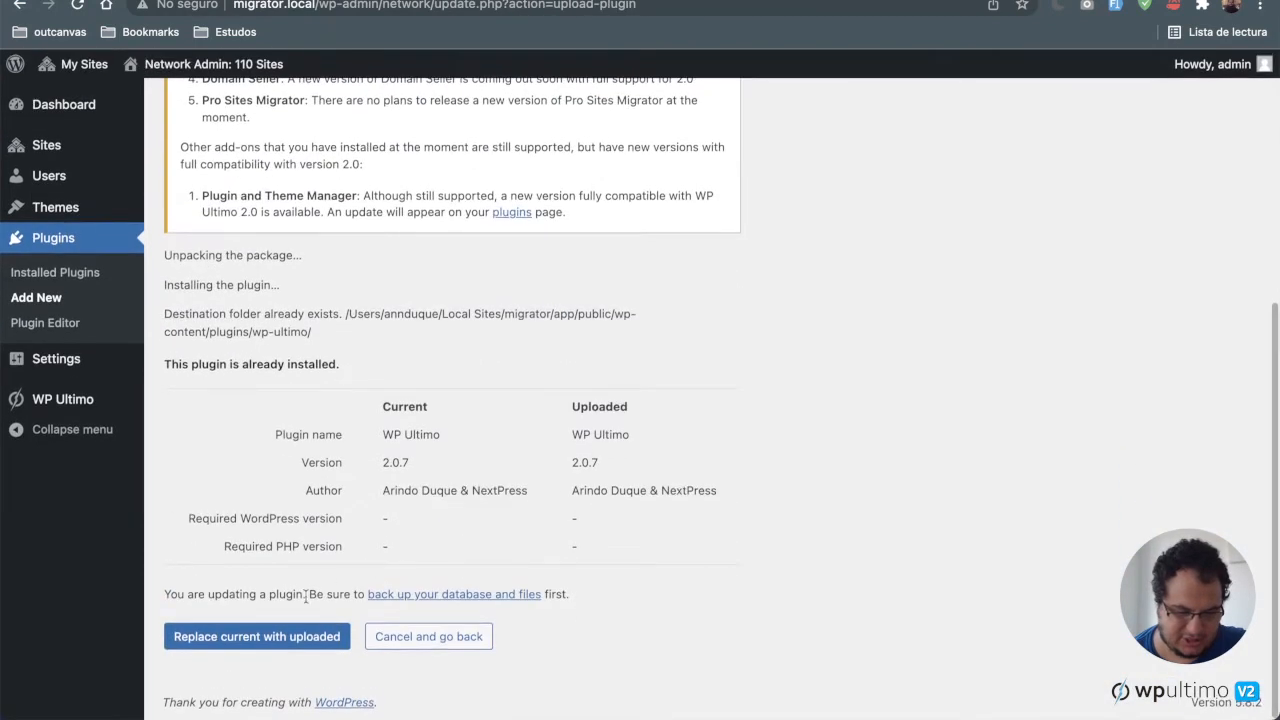
pyautogui.click(287, 640)
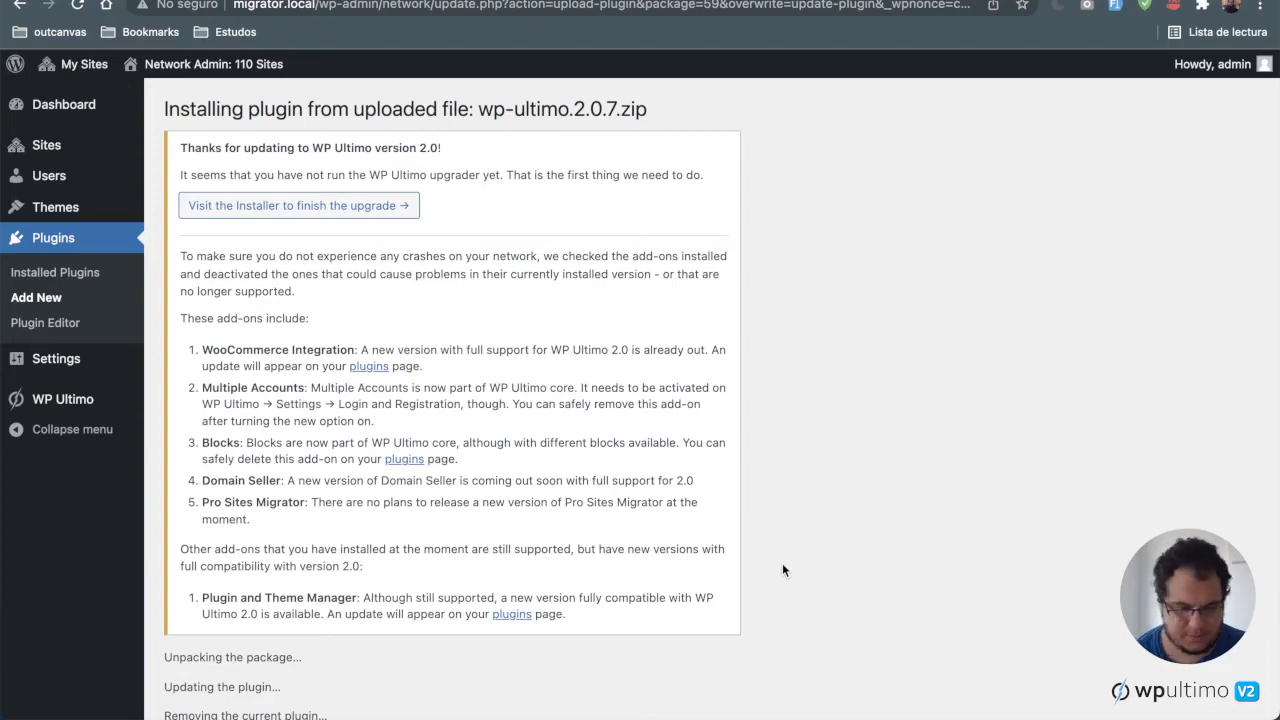
# Step: Open the WP Ultimo setup wizard and advance through checks, license activation and installation to the Migration step
pyautogui.scroll(-3, 782, 563)
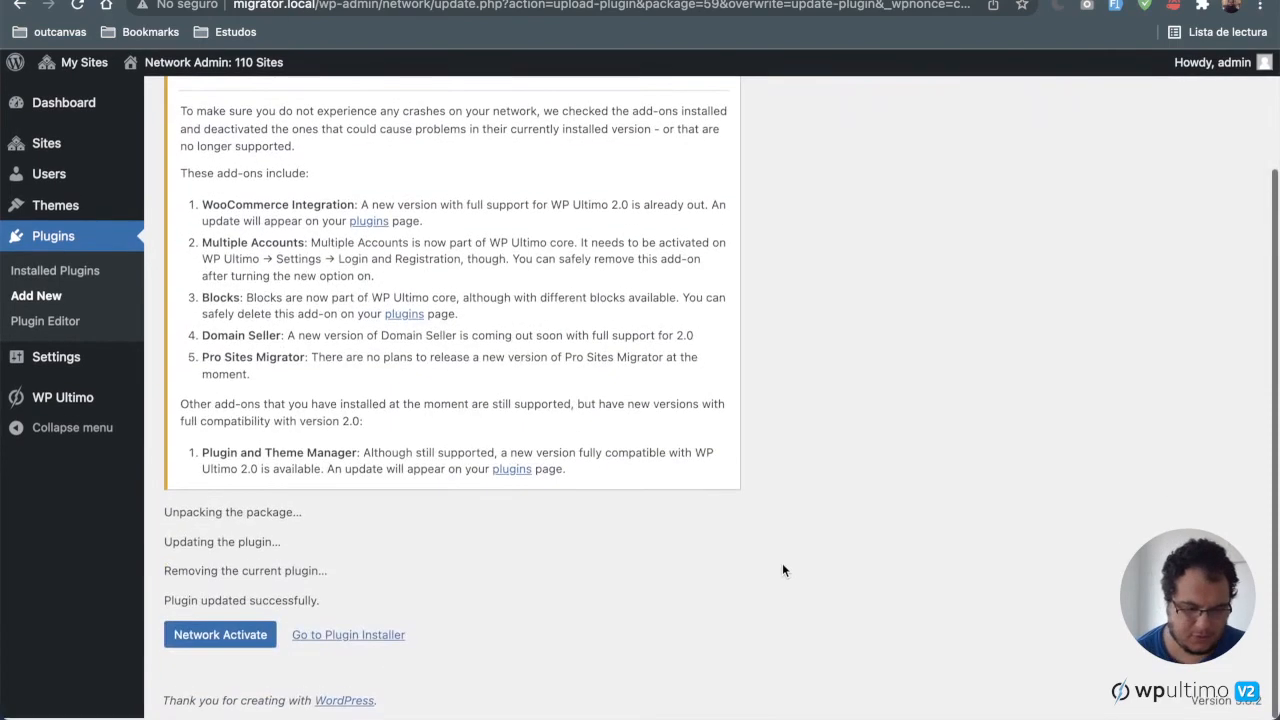
pyautogui.click(72, 402)
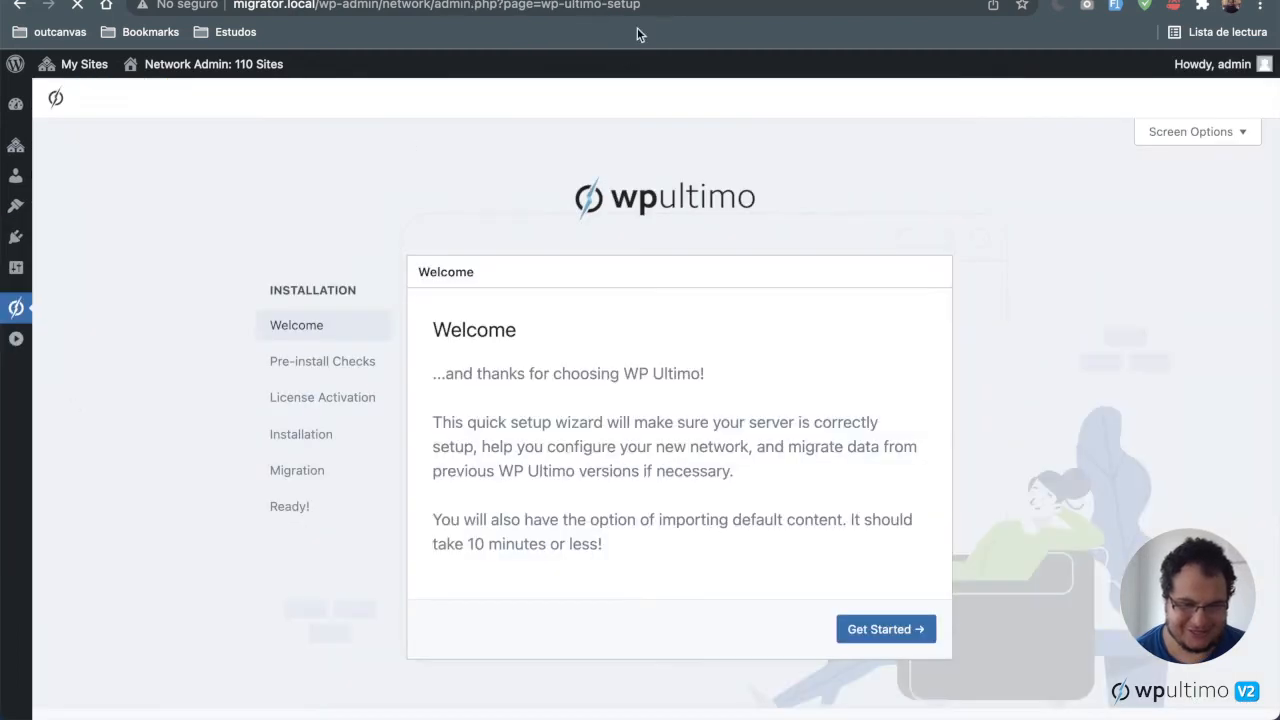
pyautogui.click(913, 628)
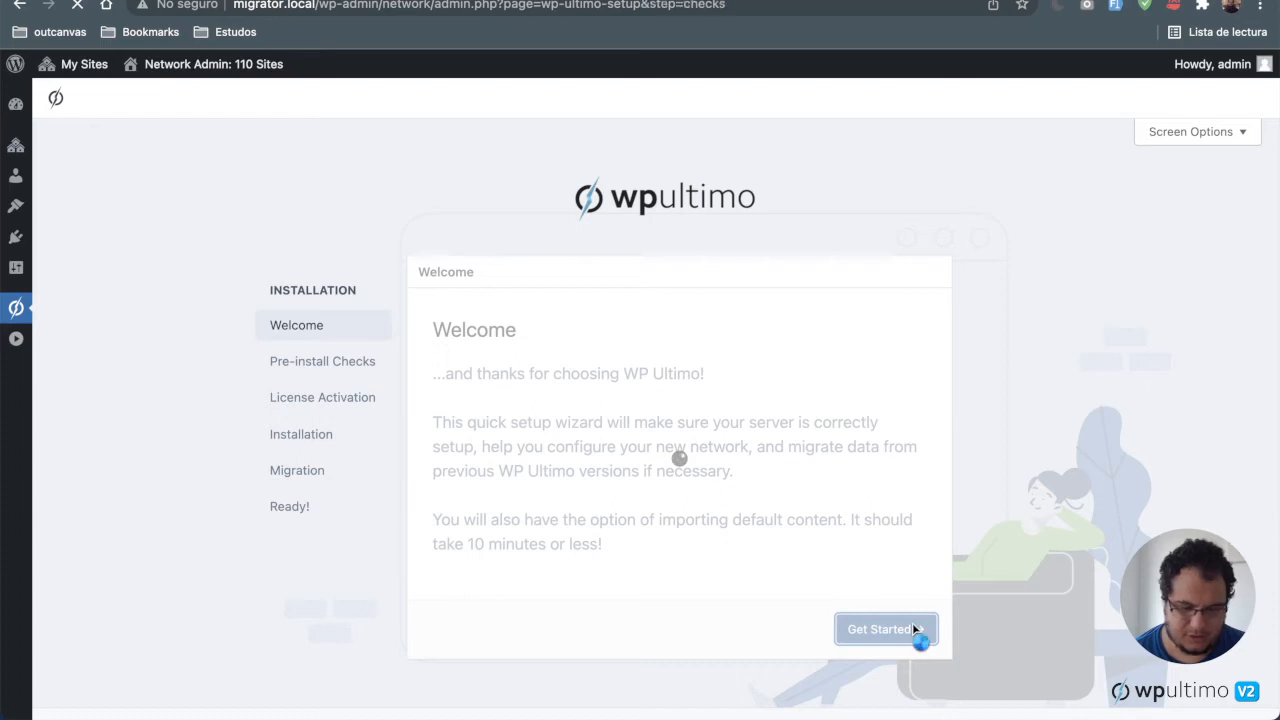
pyautogui.scroll(-3, 905, 605)
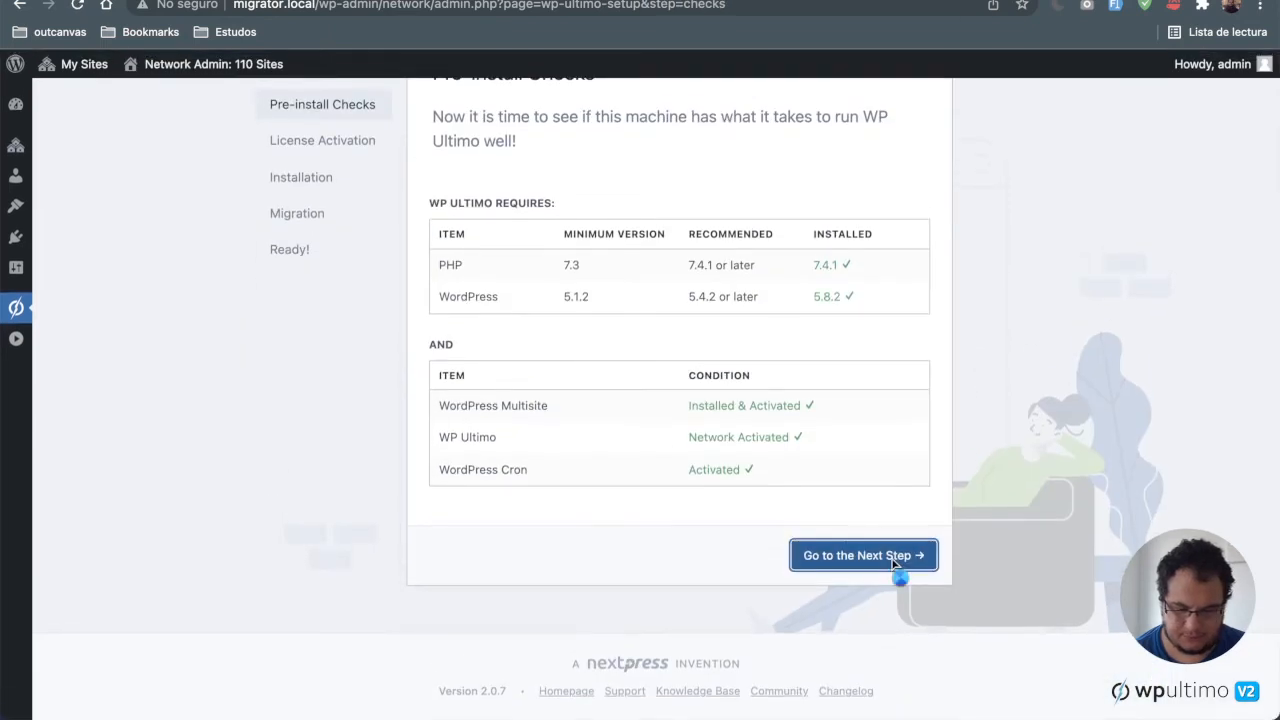
pyautogui.click(899, 562)
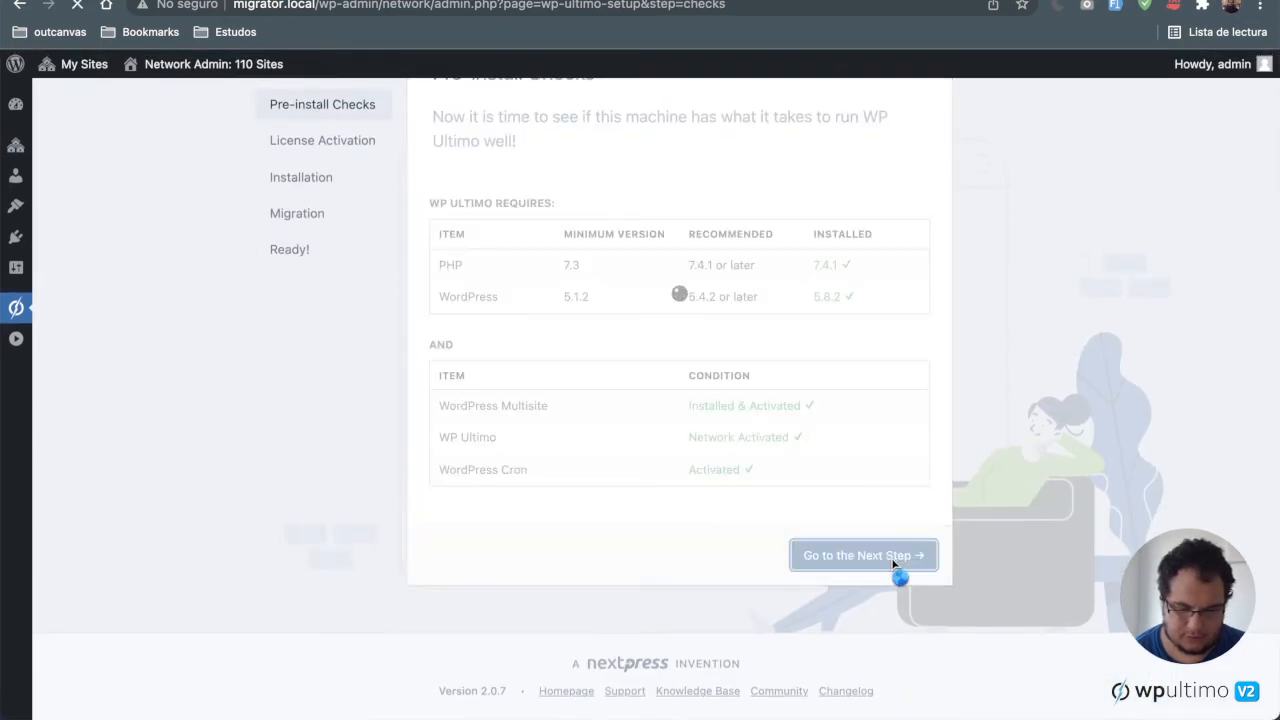
pyautogui.scroll(-2, 895, 565)
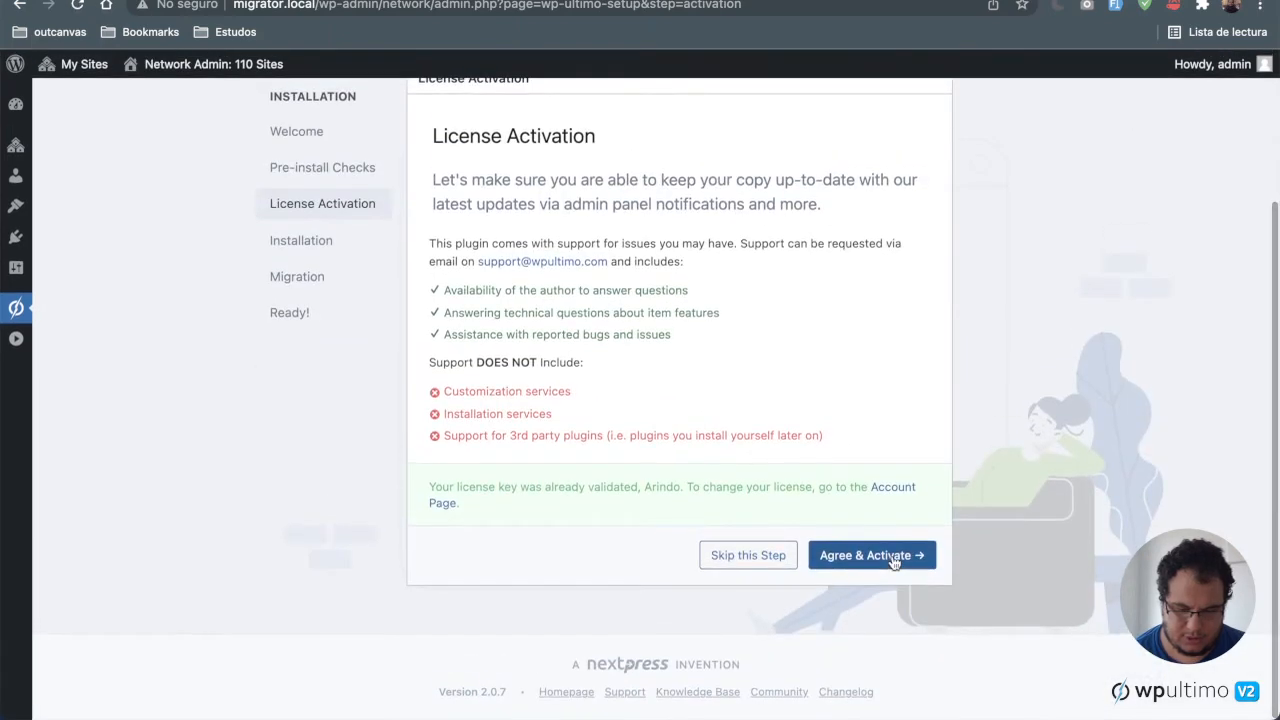
pyautogui.click(895, 562)
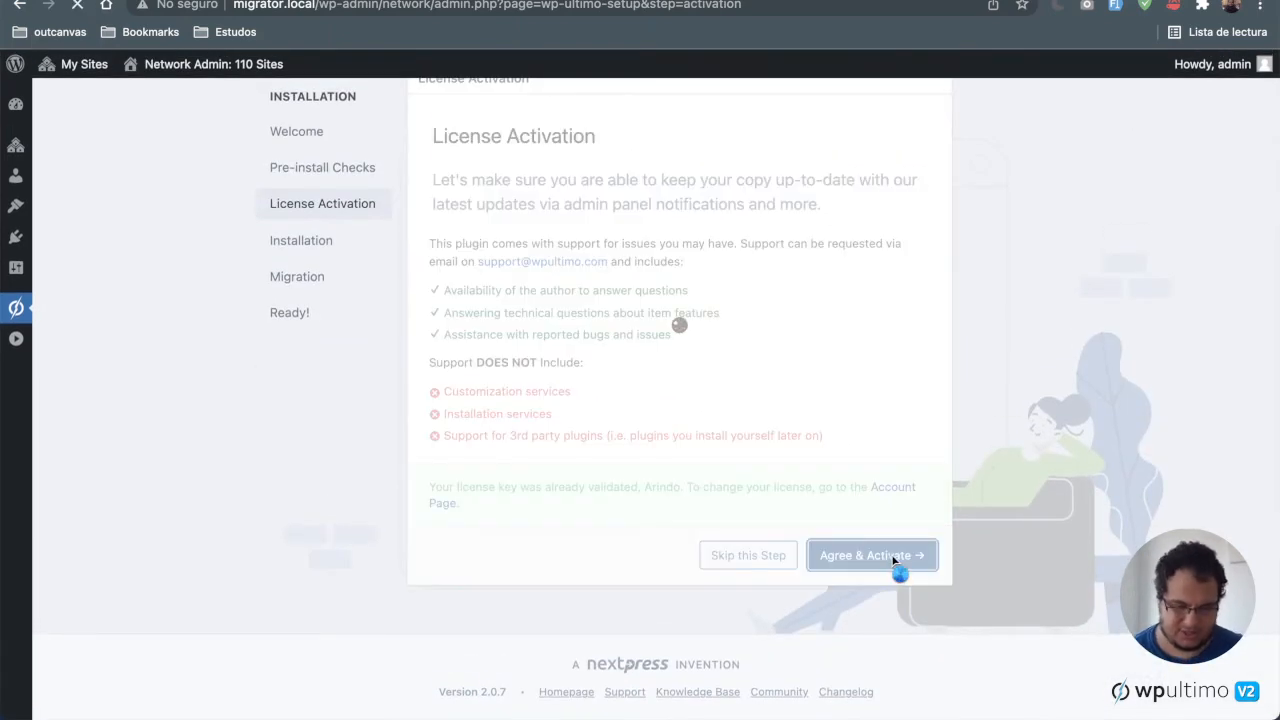
pyautogui.scroll(-2, 895, 563)
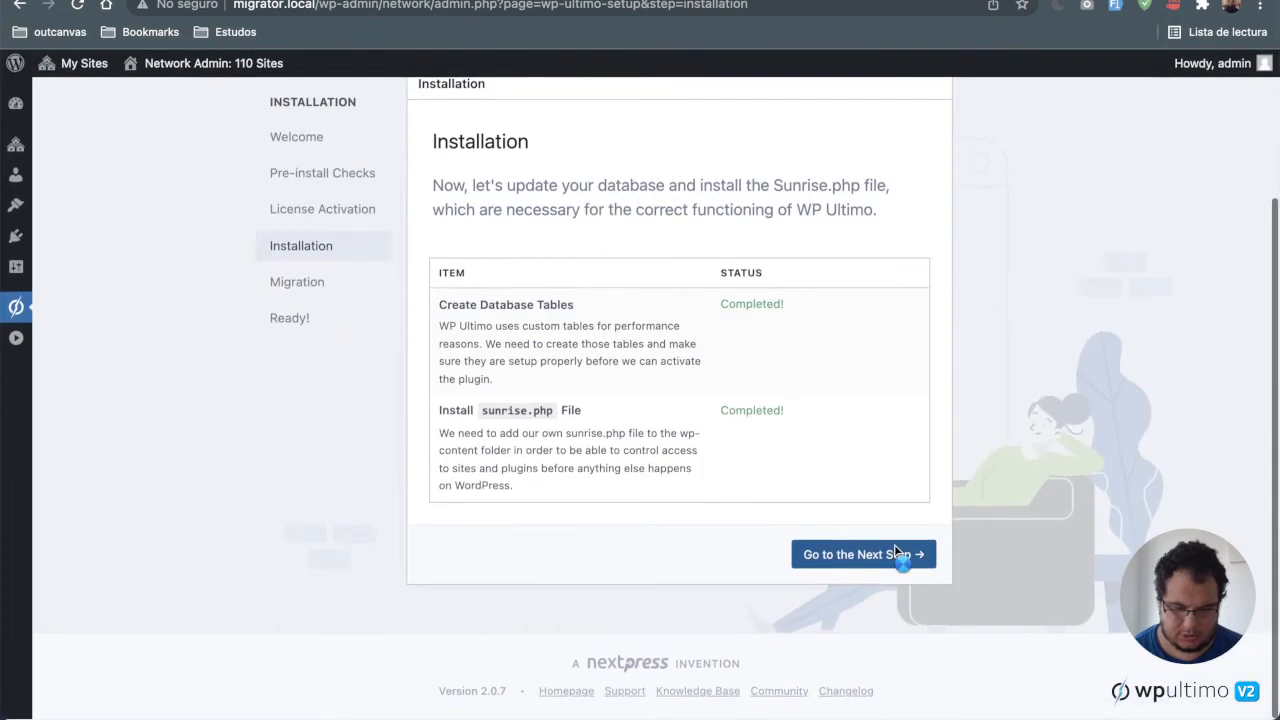
pyautogui.click(895, 552)
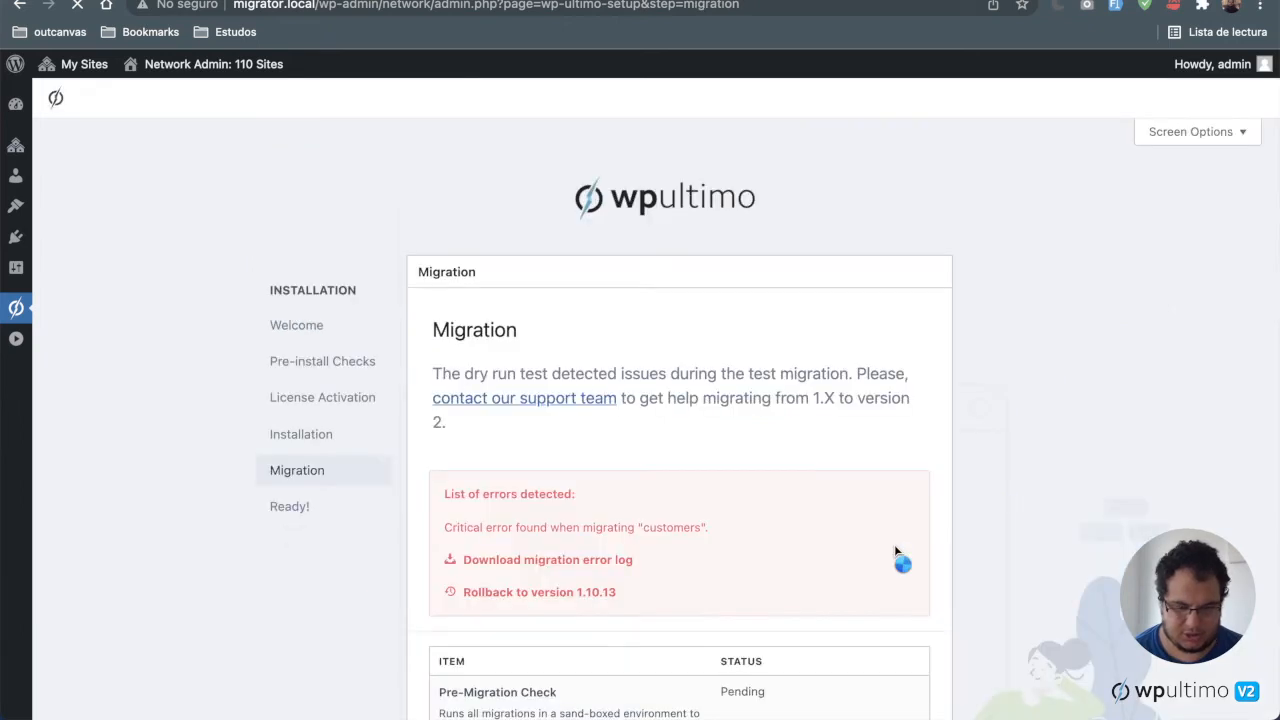
# Step: Run the migration dry run again from the Migration step
pyautogui.scroll(-3, 894, 548)
pyautogui.click(894, 549)
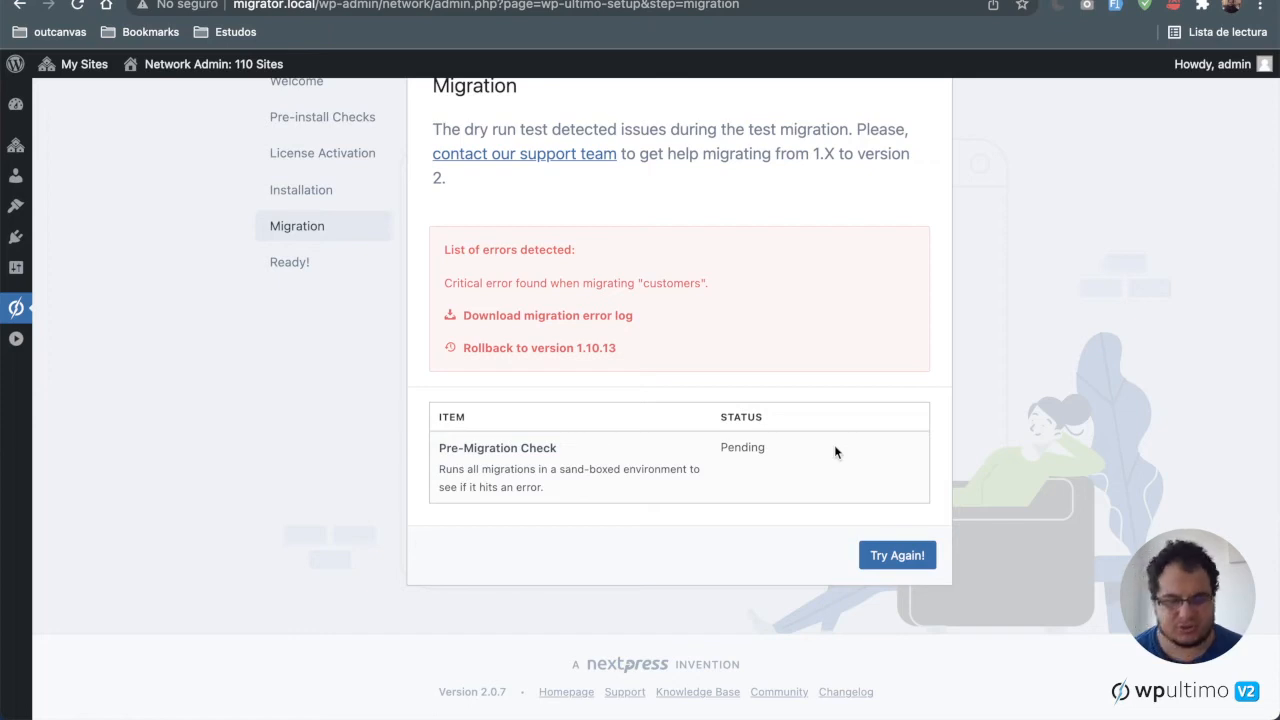
pyautogui.click(897, 564)
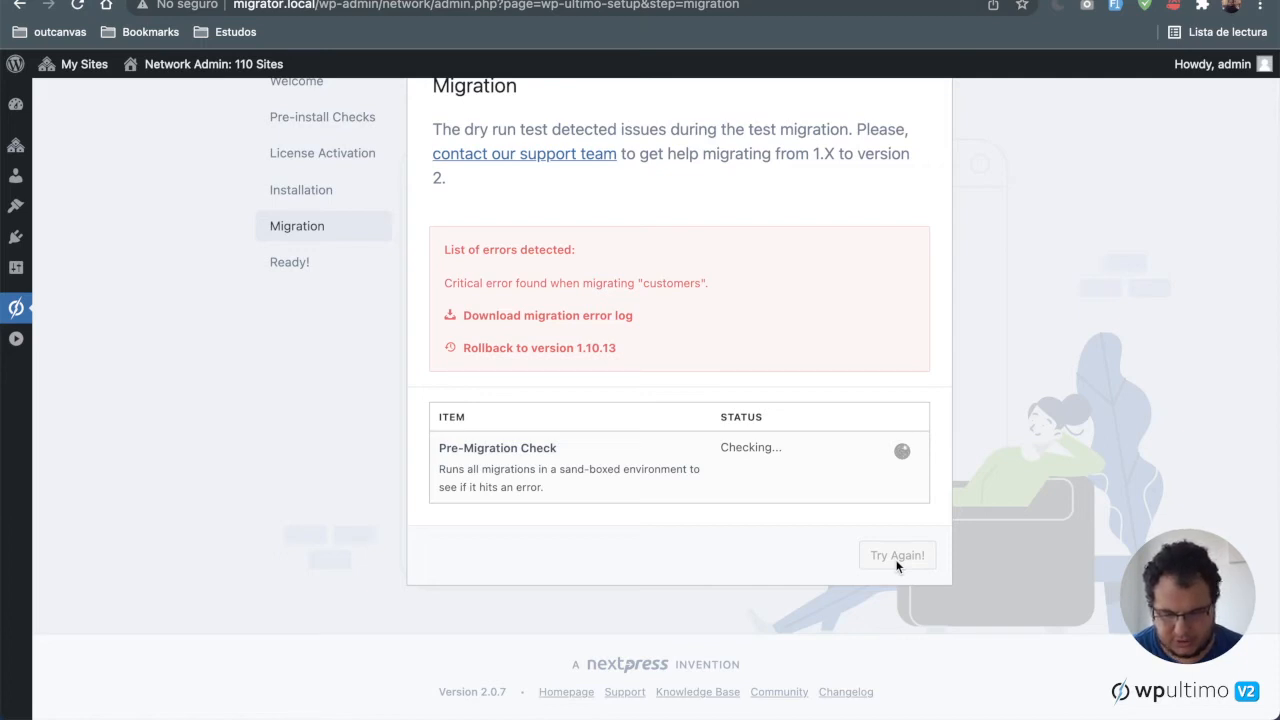
pyautogui.click(897, 562)
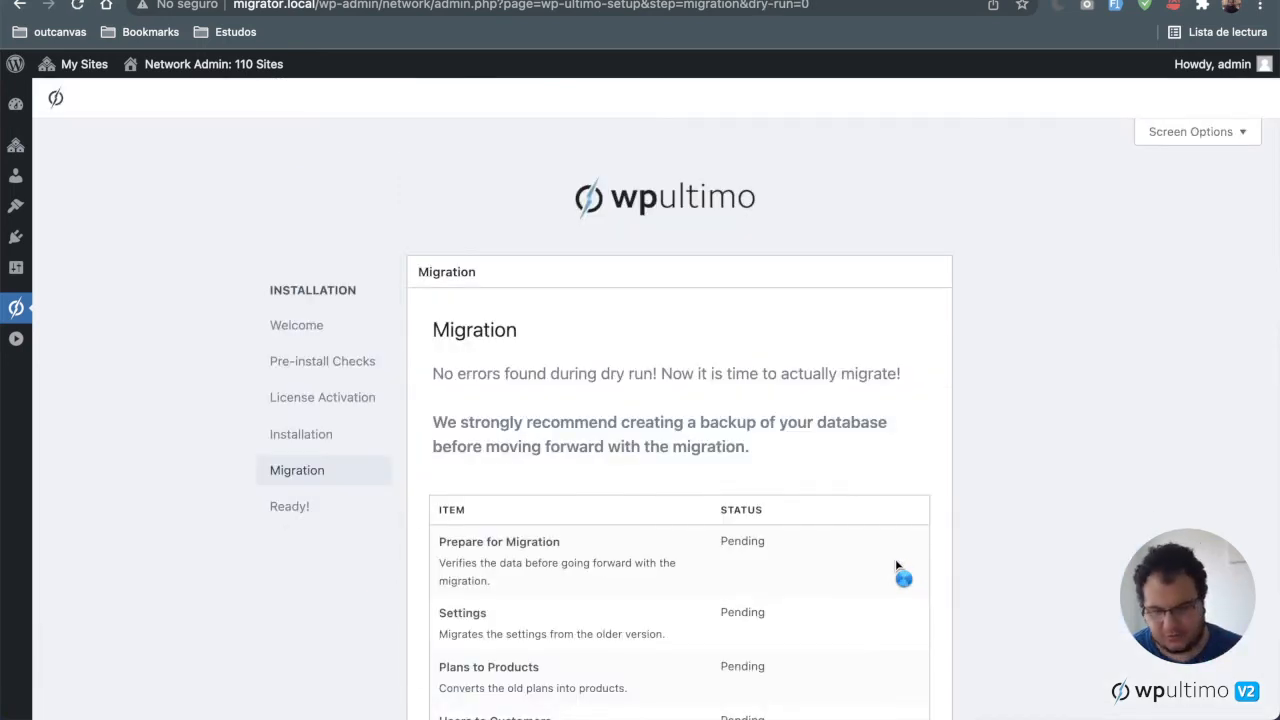
# Step: Scroll through the list of pending migration items to review what will be migrated
pyautogui.scroll(-5, 897, 566)
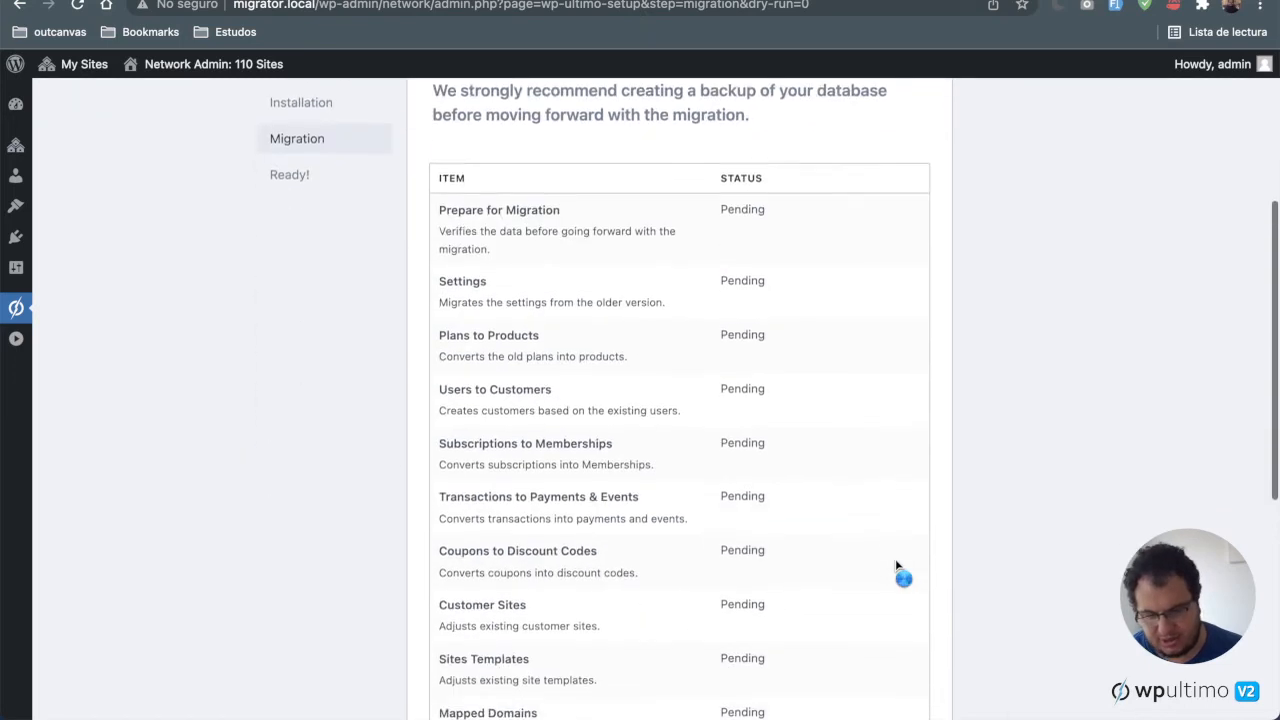
pyautogui.scroll(-2, 897, 566)
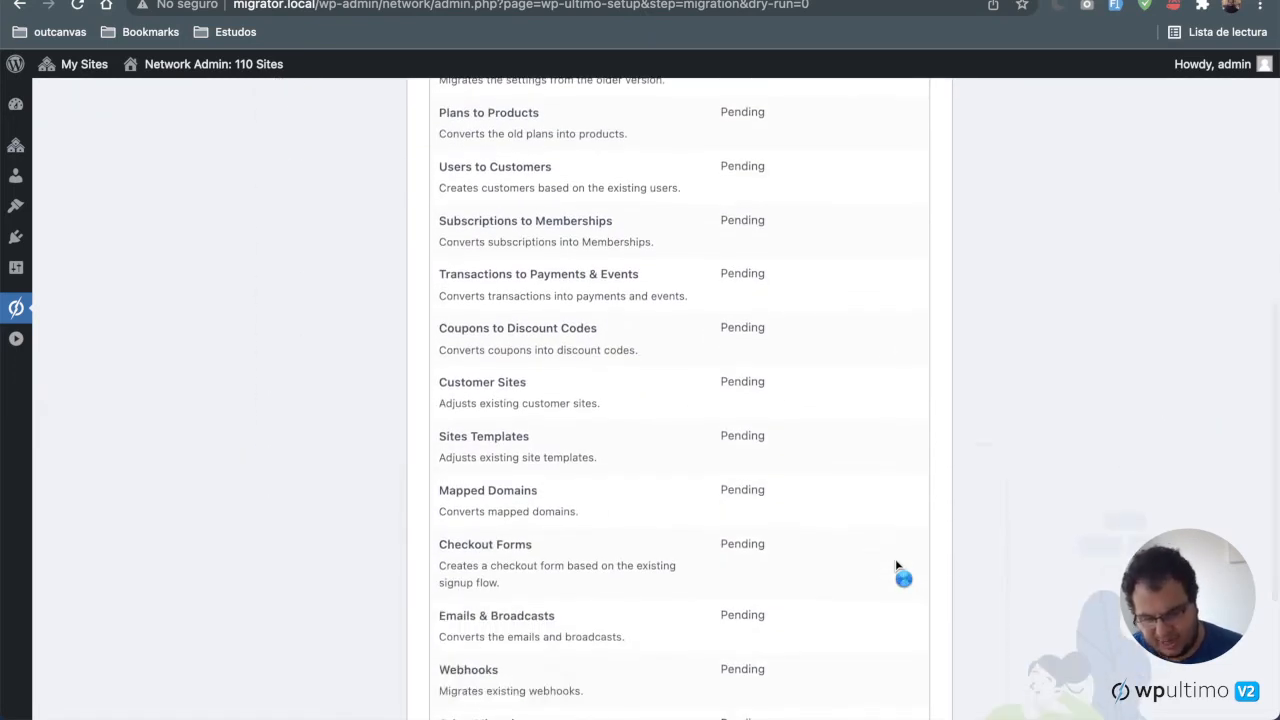
pyautogui.scroll(-2, 897, 566)
pyautogui.scroll(3, 897, 566)
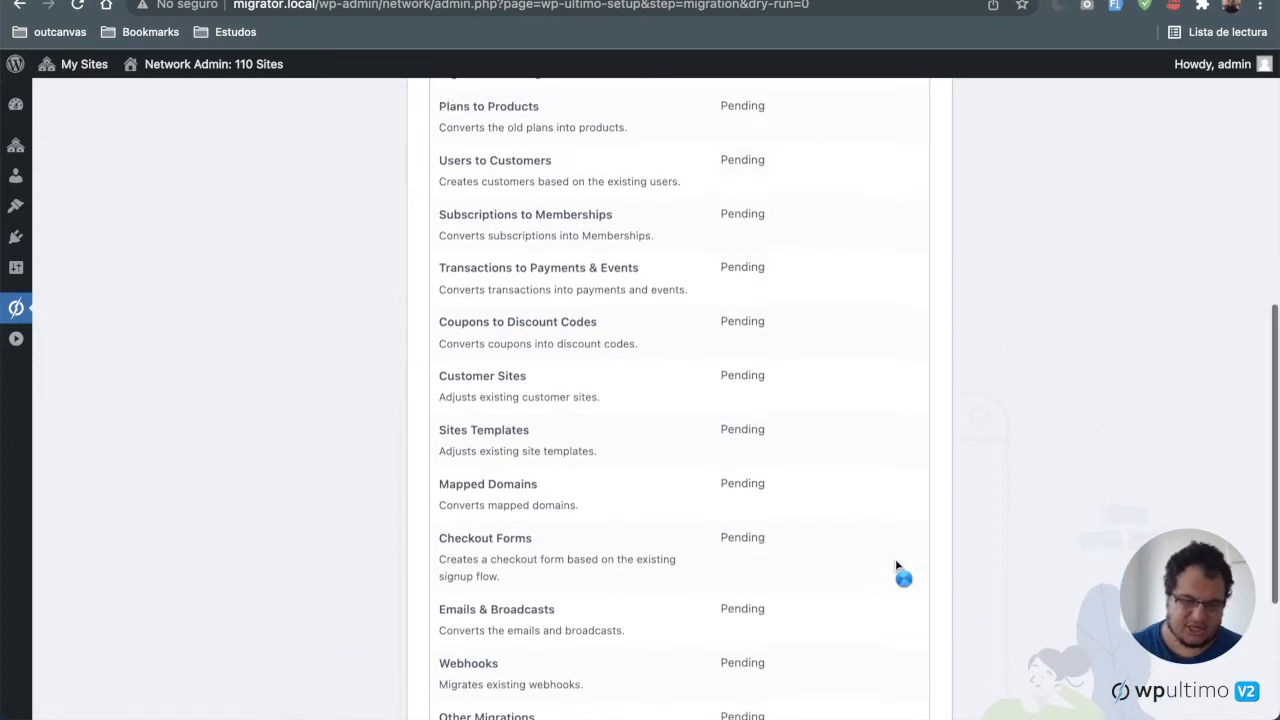
pyautogui.scroll(1, 897, 566)
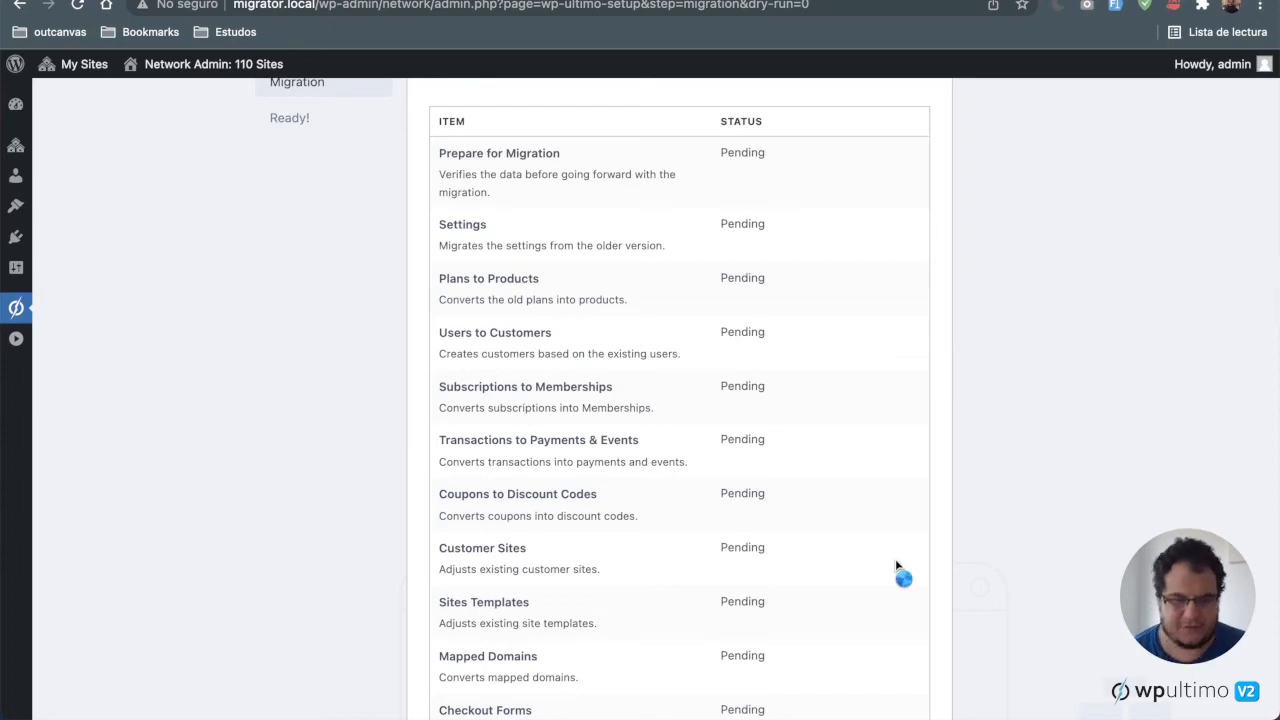
pyautogui.scroll(-6, 897, 566)
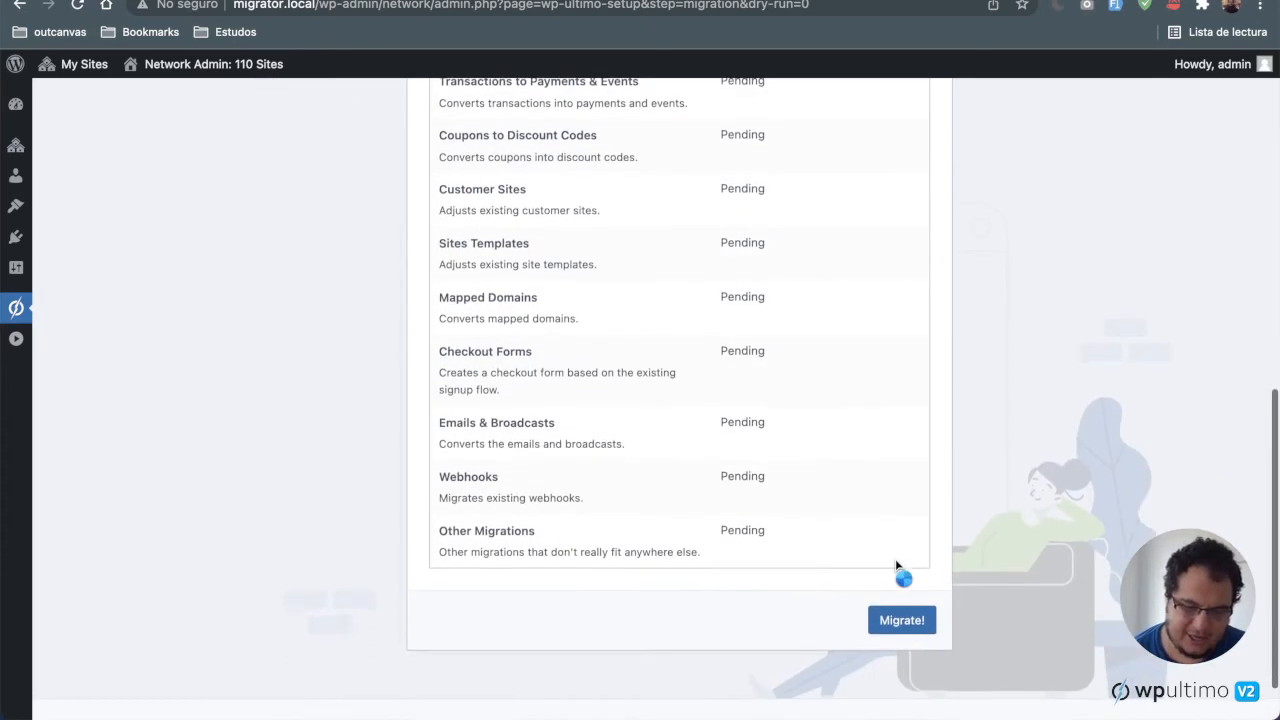
pyautogui.scroll(10, 900, 570)
pyautogui.scroll(-12, 900, 570)
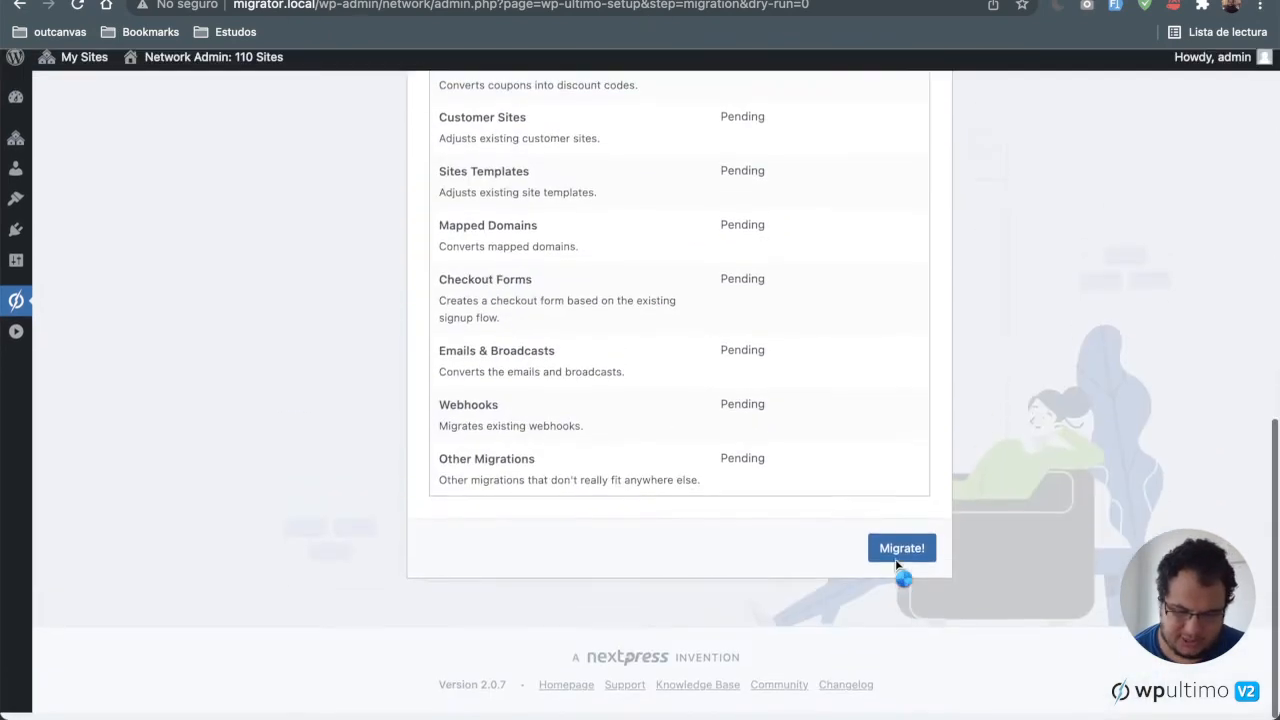
# Step: Run the actual migration and finish the setup wizard
pyautogui.click(903, 555)
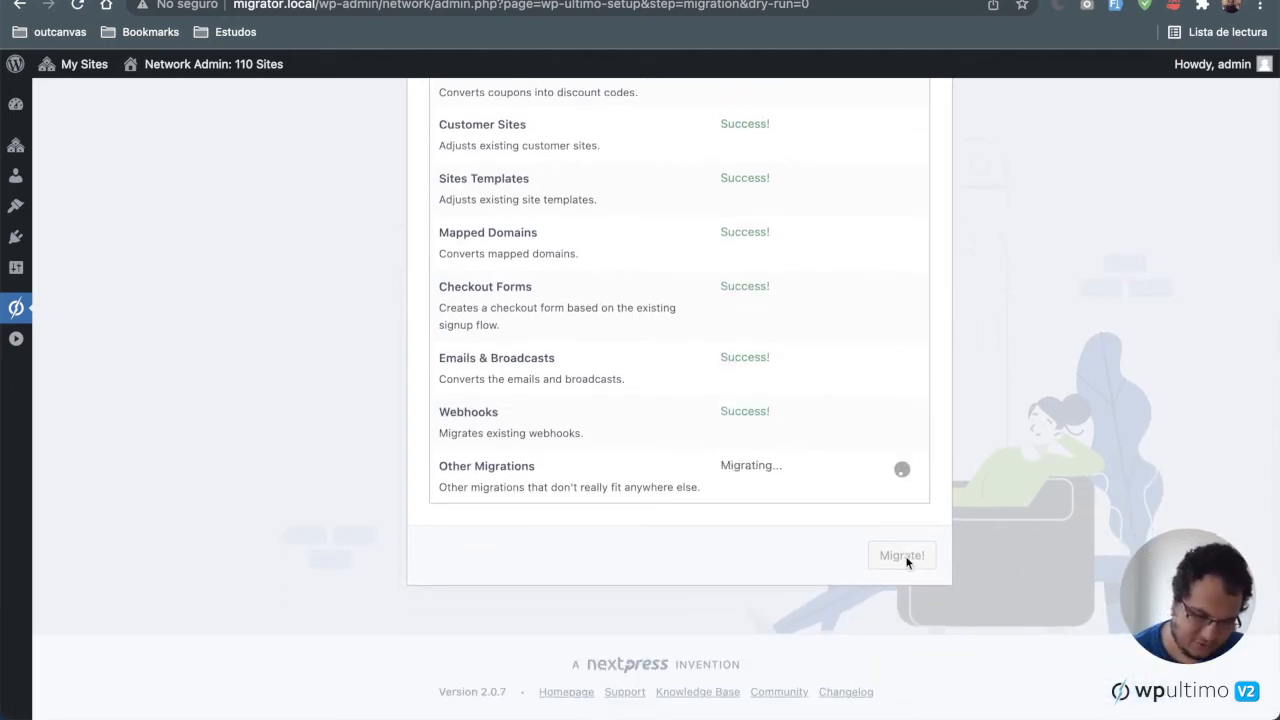
pyautogui.click(907, 561)
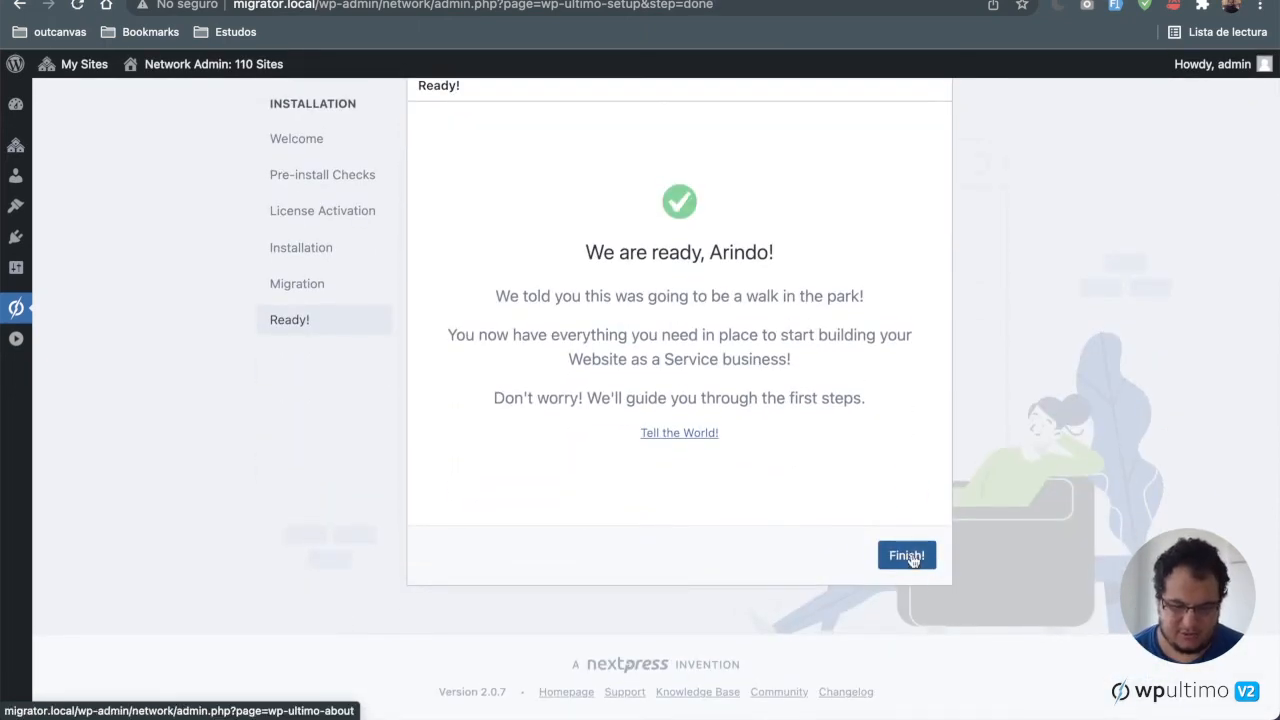
pyautogui.click(909, 558)
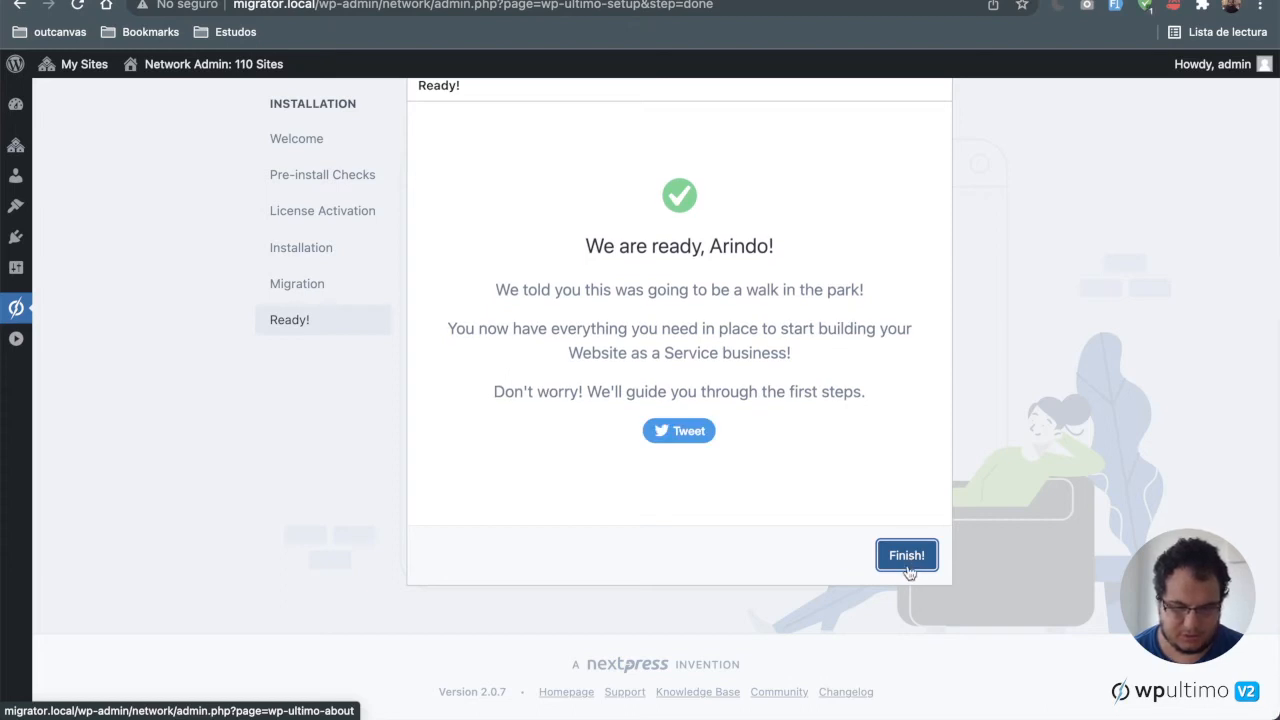
pyautogui.click(910, 562)
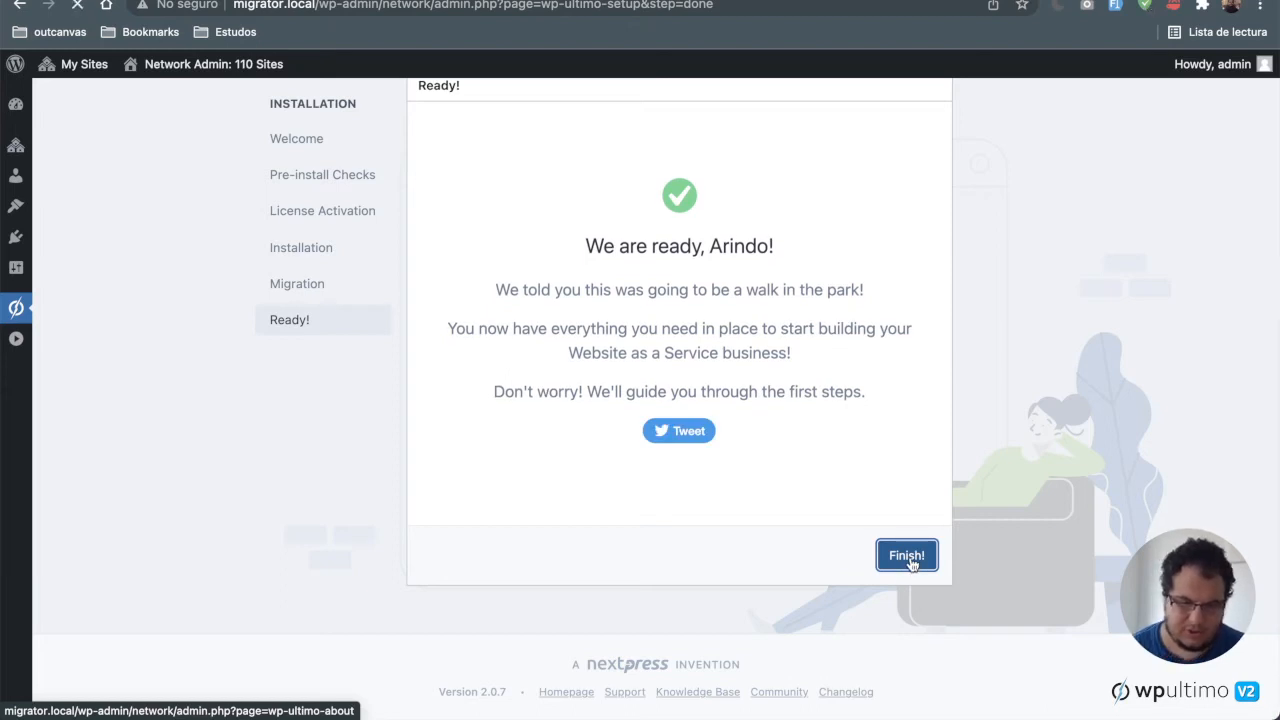
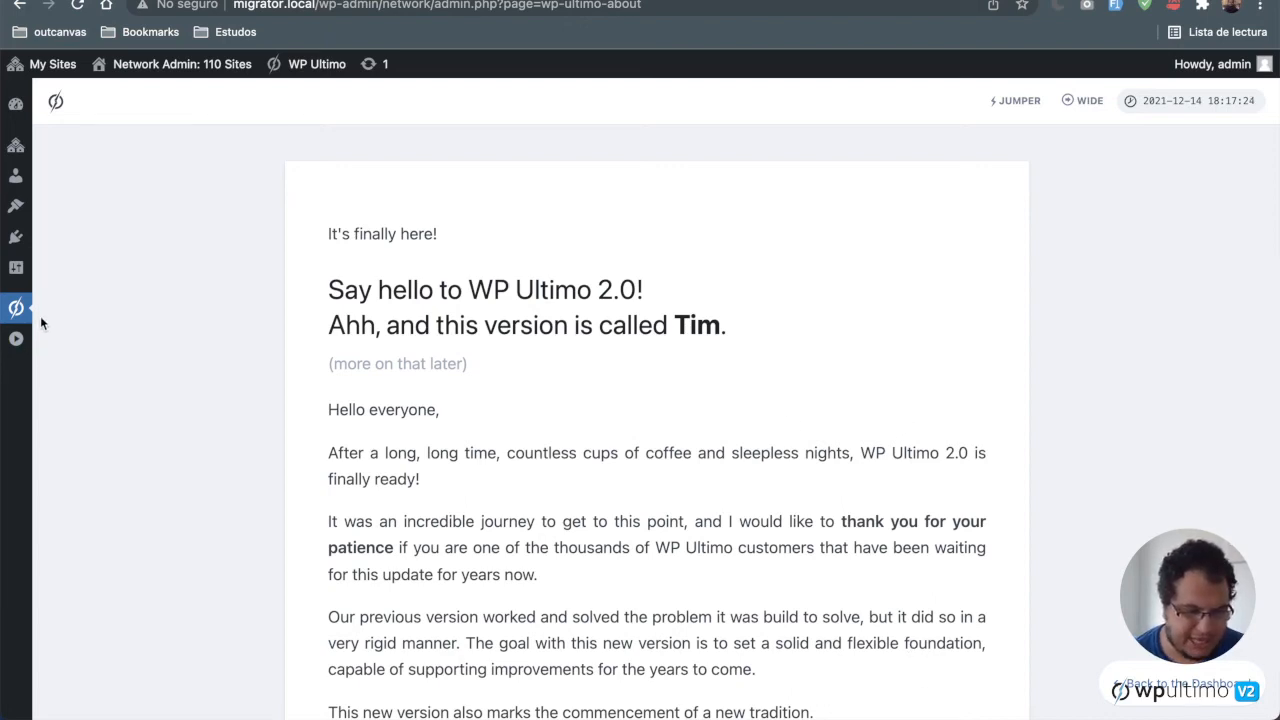
# Step: Open the WP Ultimo Products list and review the migrated plans
pyautogui.moveTo(27, 316)
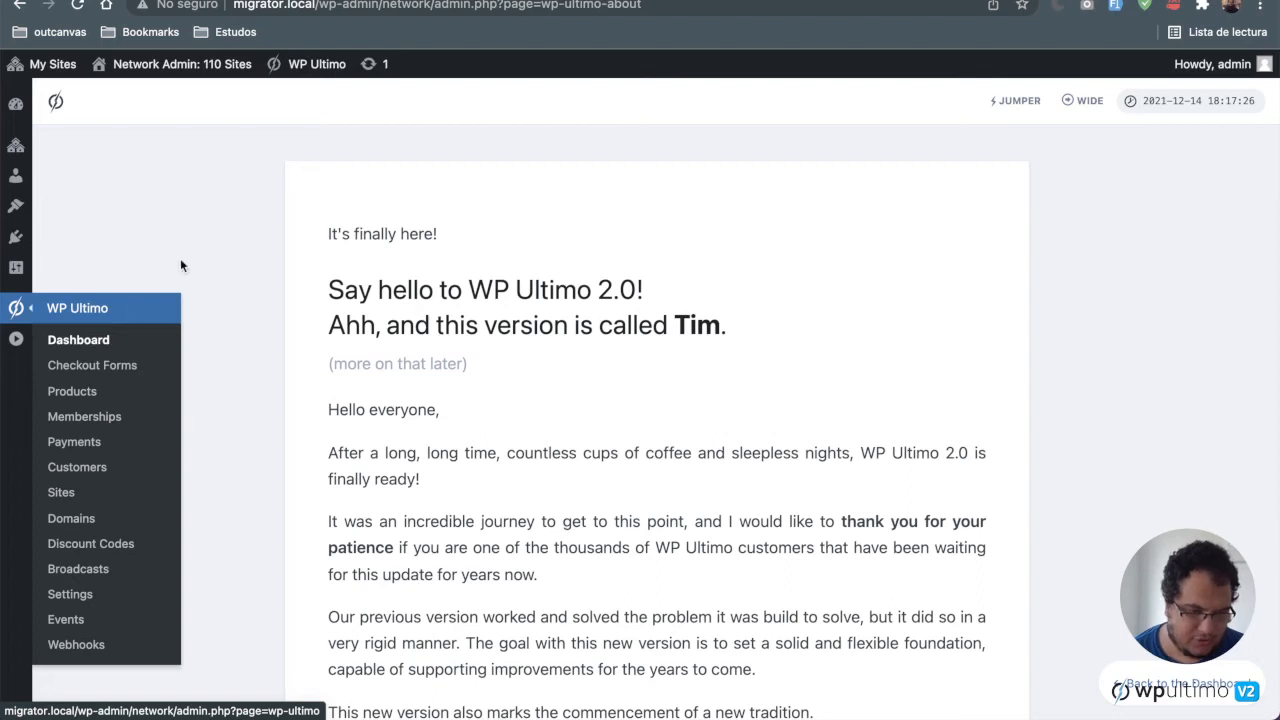
pyautogui.click(86, 392)
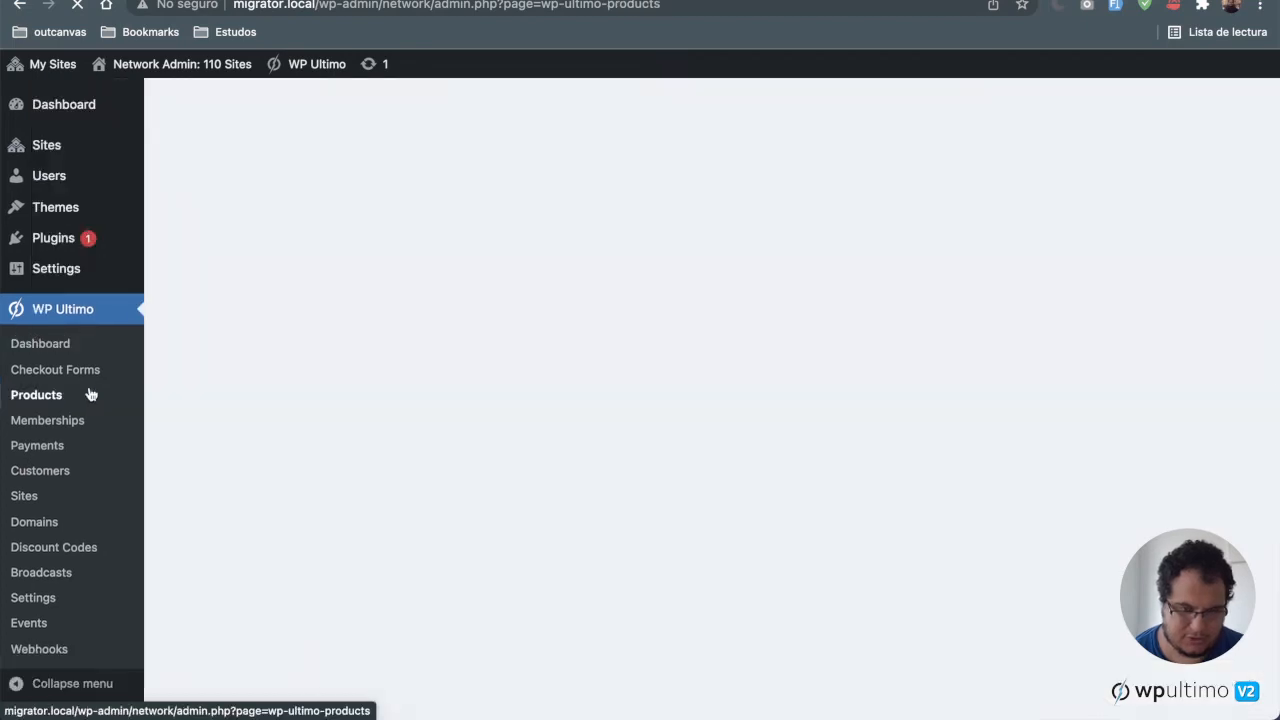
pyautogui.scroll(-3, 608, 296)
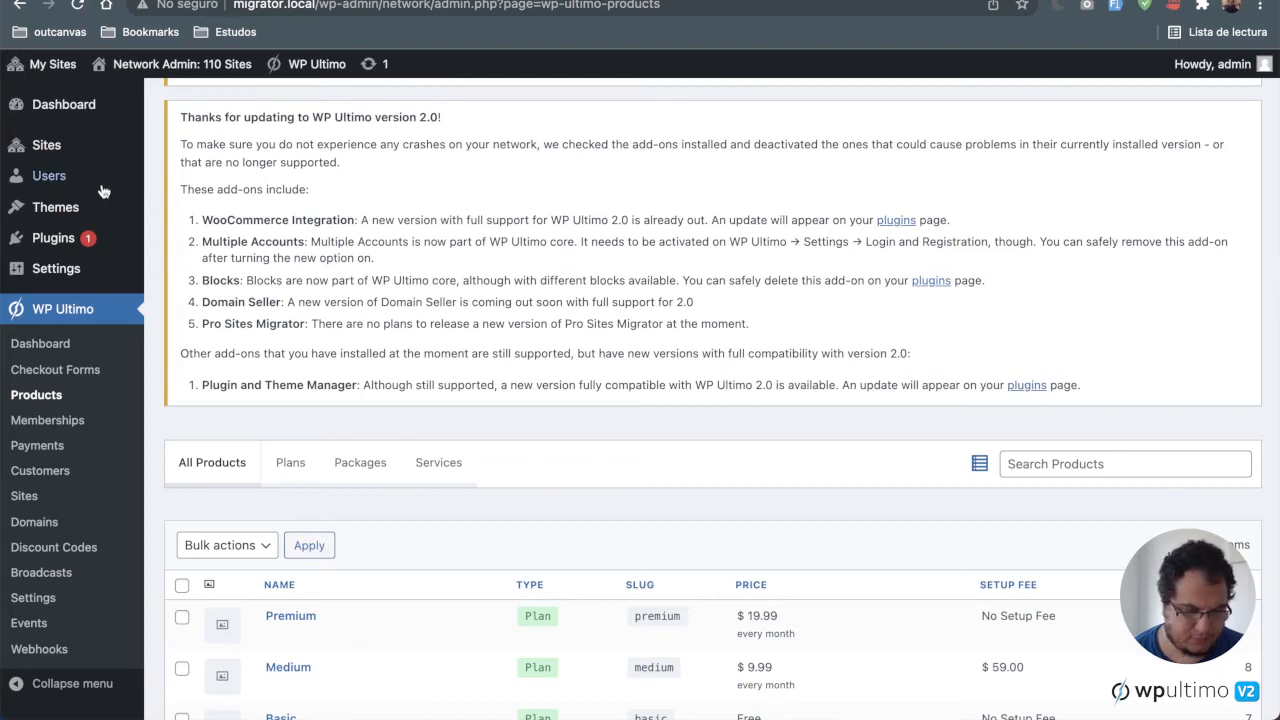
# Step: Open the network's installed plugins and review the WP Ultimo add-ons and their versions
pyautogui.click(68, 243)
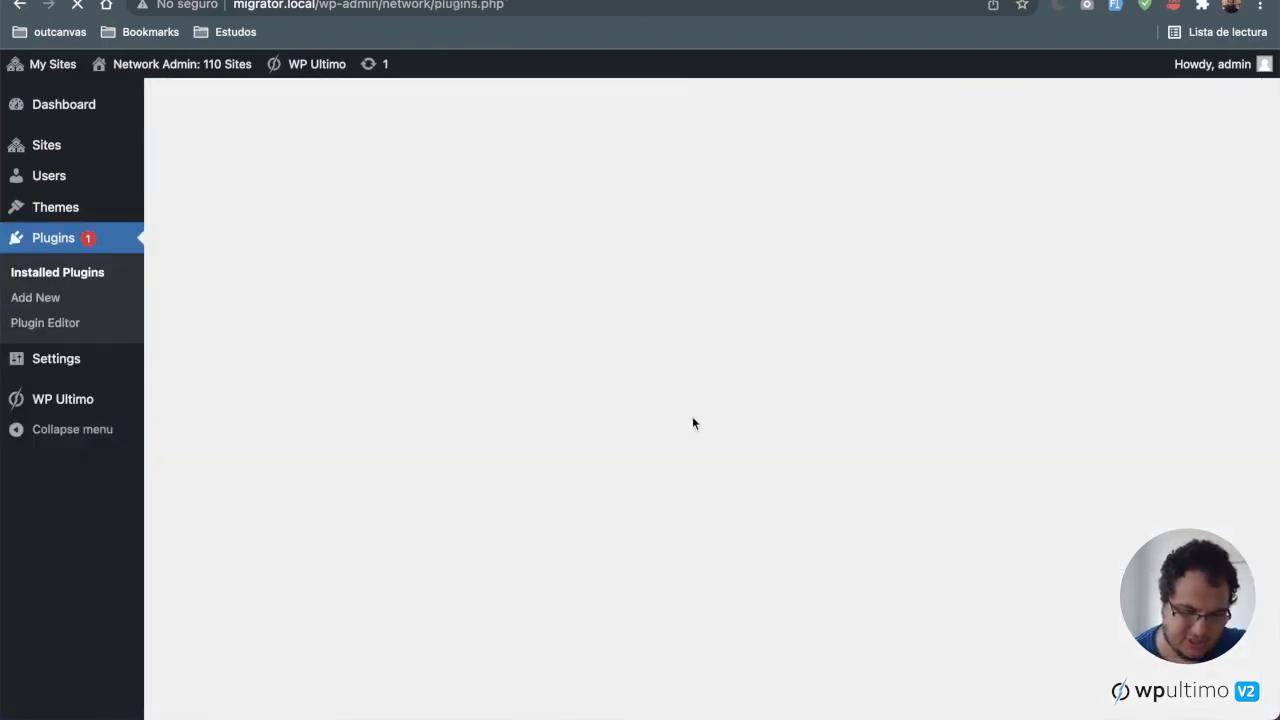
pyautogui.scroll(-3, 692, 415)
pyautogui.scroll(-10, 692, 416)
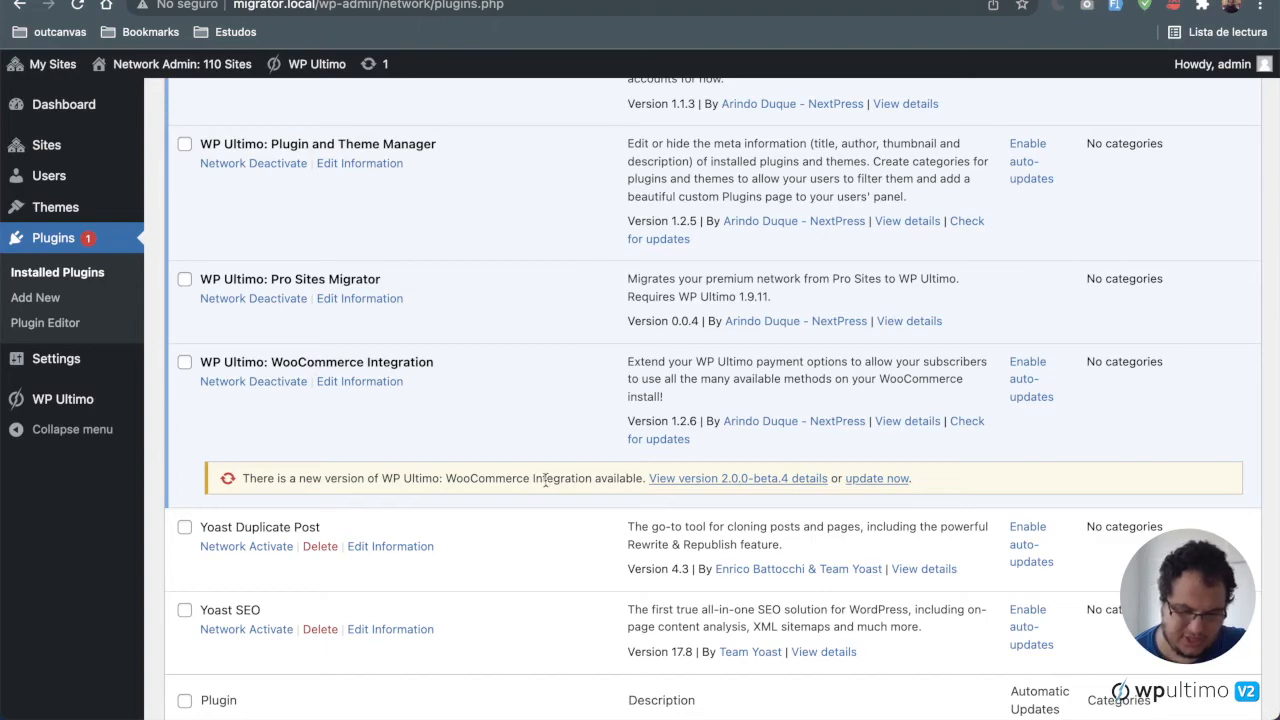
pyautogui.scroll(-2, 487, 444)
pyautogui.scroll(8, 487, 444)
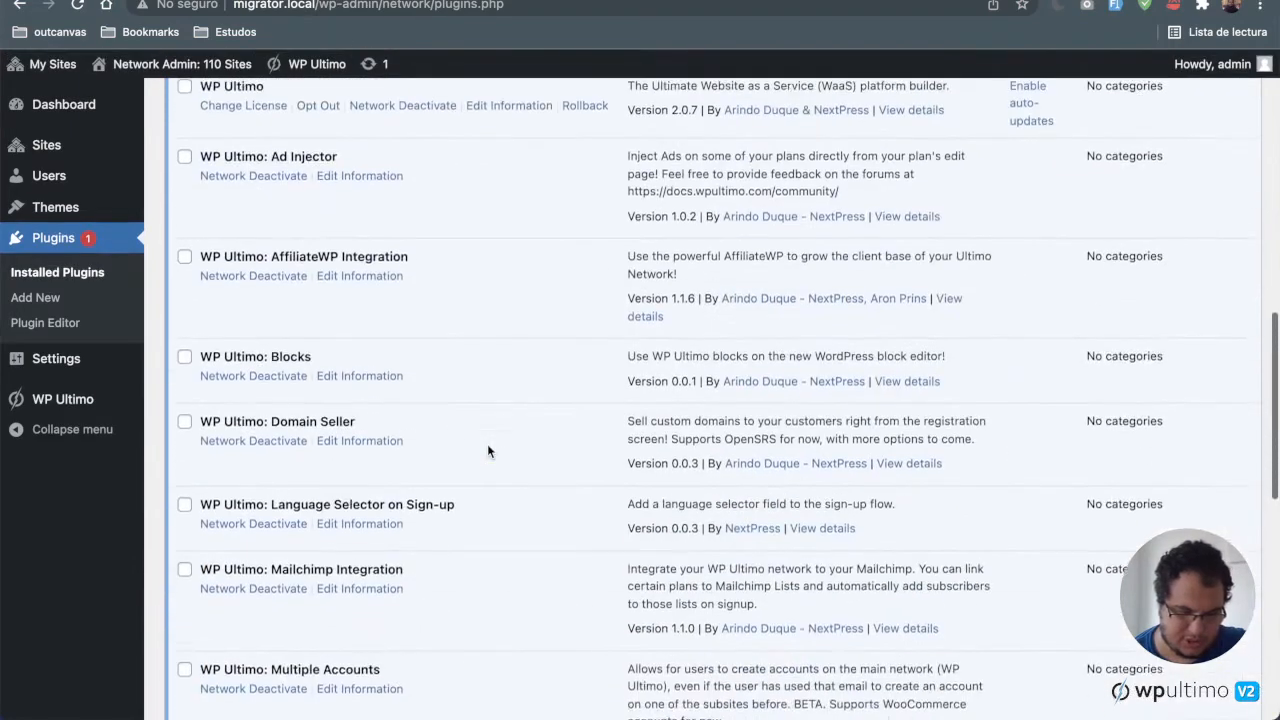
pyautogui.scroll(-7, 487, 444)
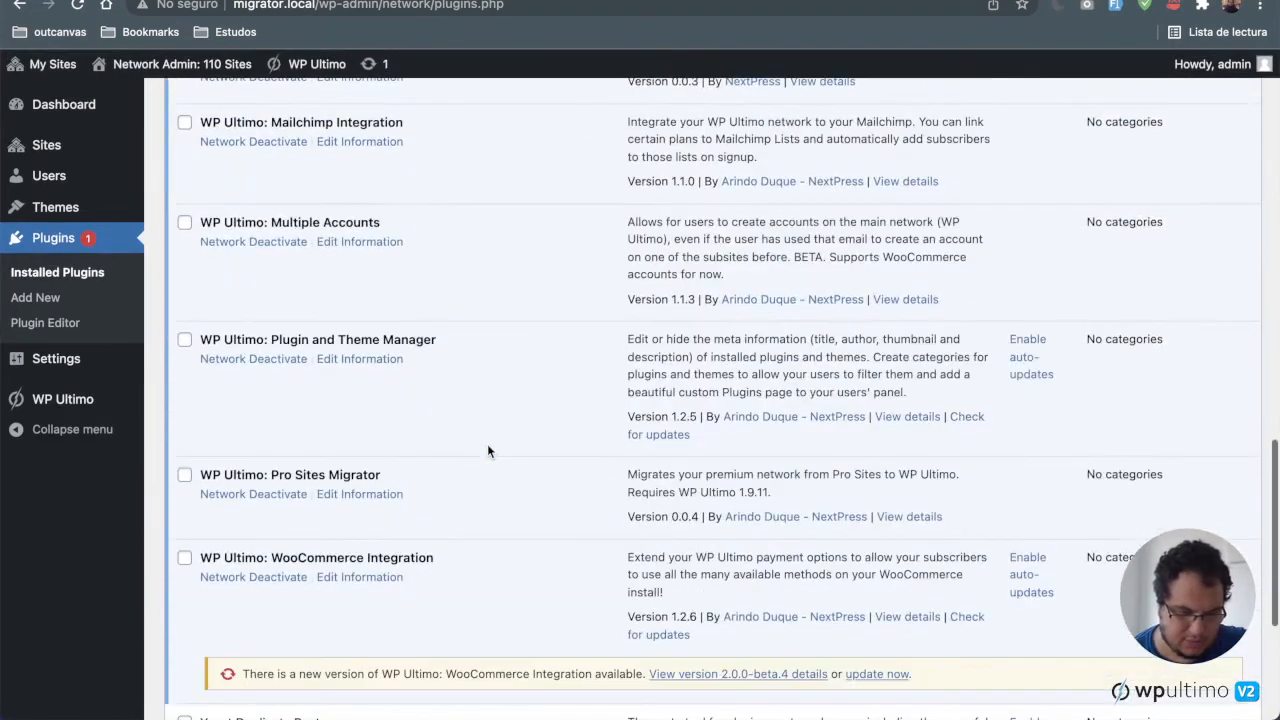
# Step: Check for updates for the WP Ultimo: Plugin and Theme Manager add-on
pyautogui.click(966, 417)
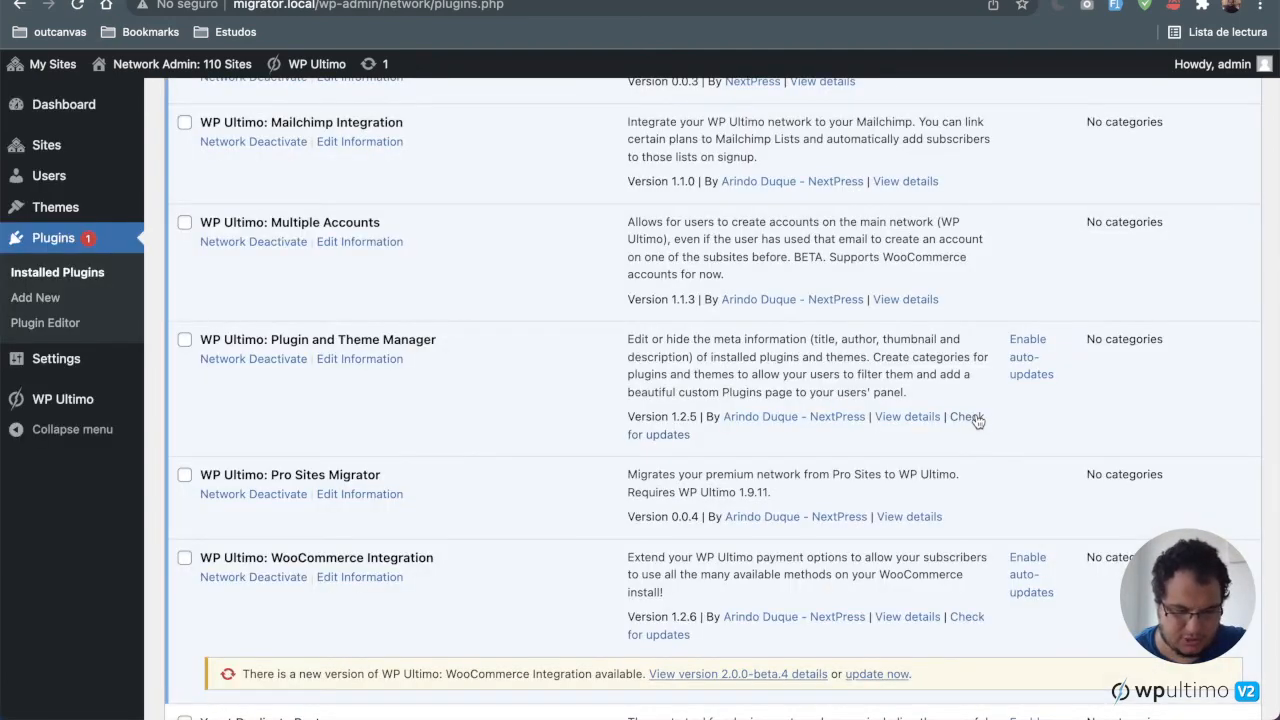
pyautogui.click(977, 421)
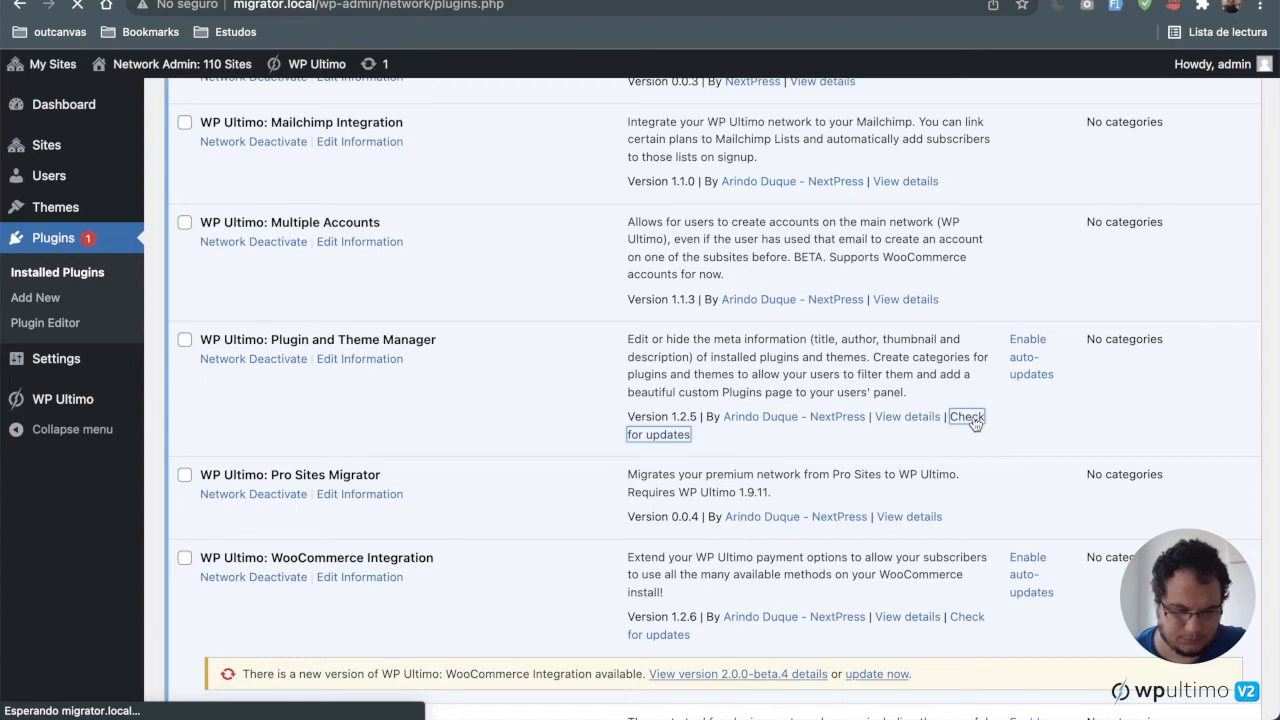
pyautogui.scroll(-15, 976, 424)
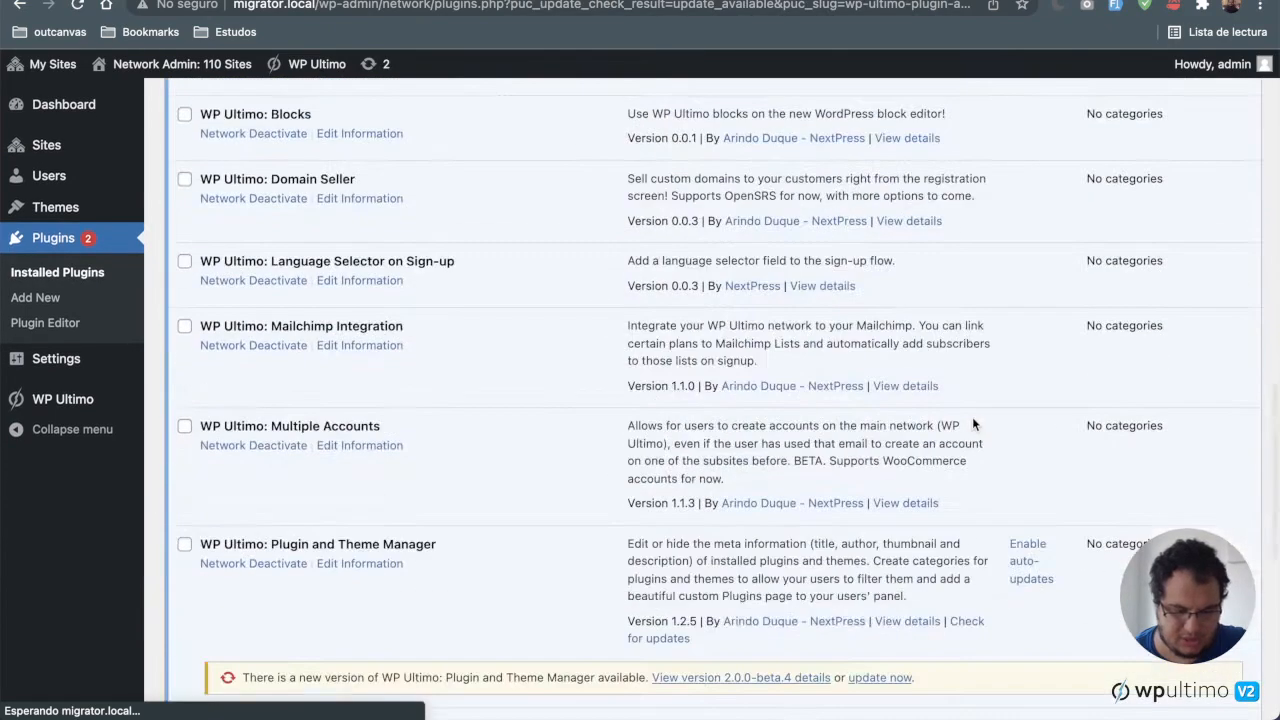
pyautogui.scroll(-5, 972, 424)
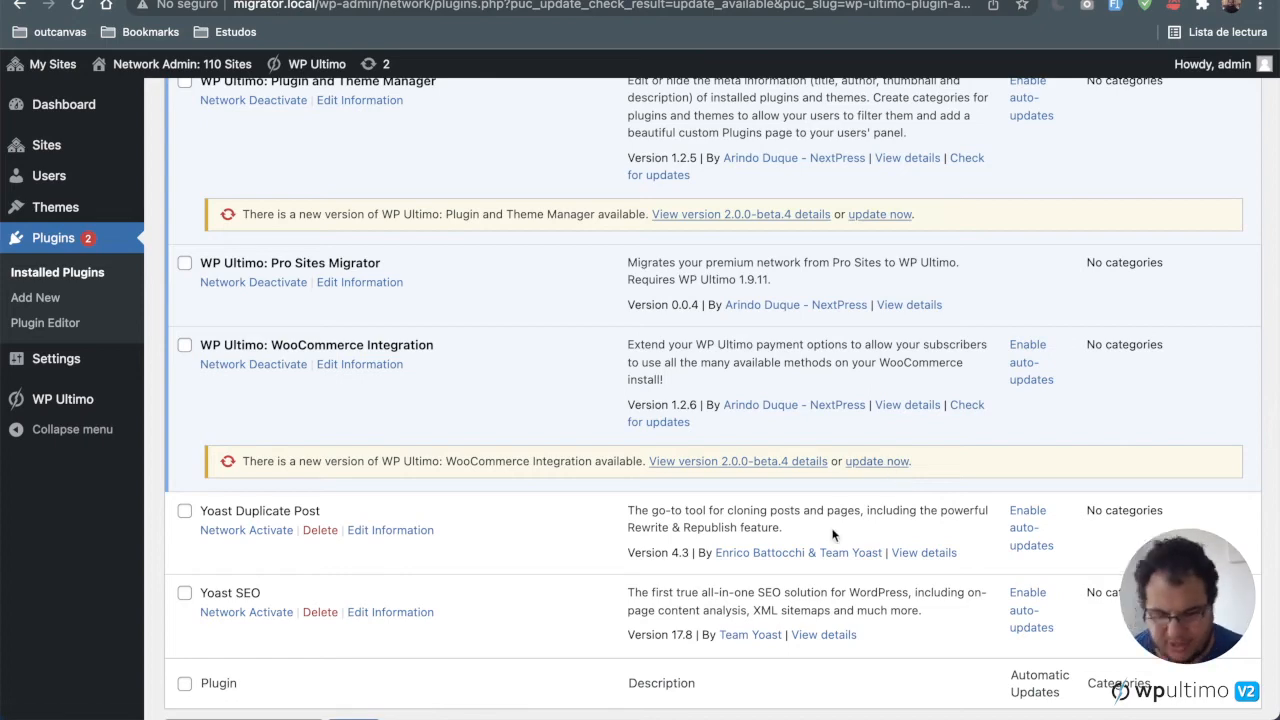
pyautogui.scroll(3, 835, 535)
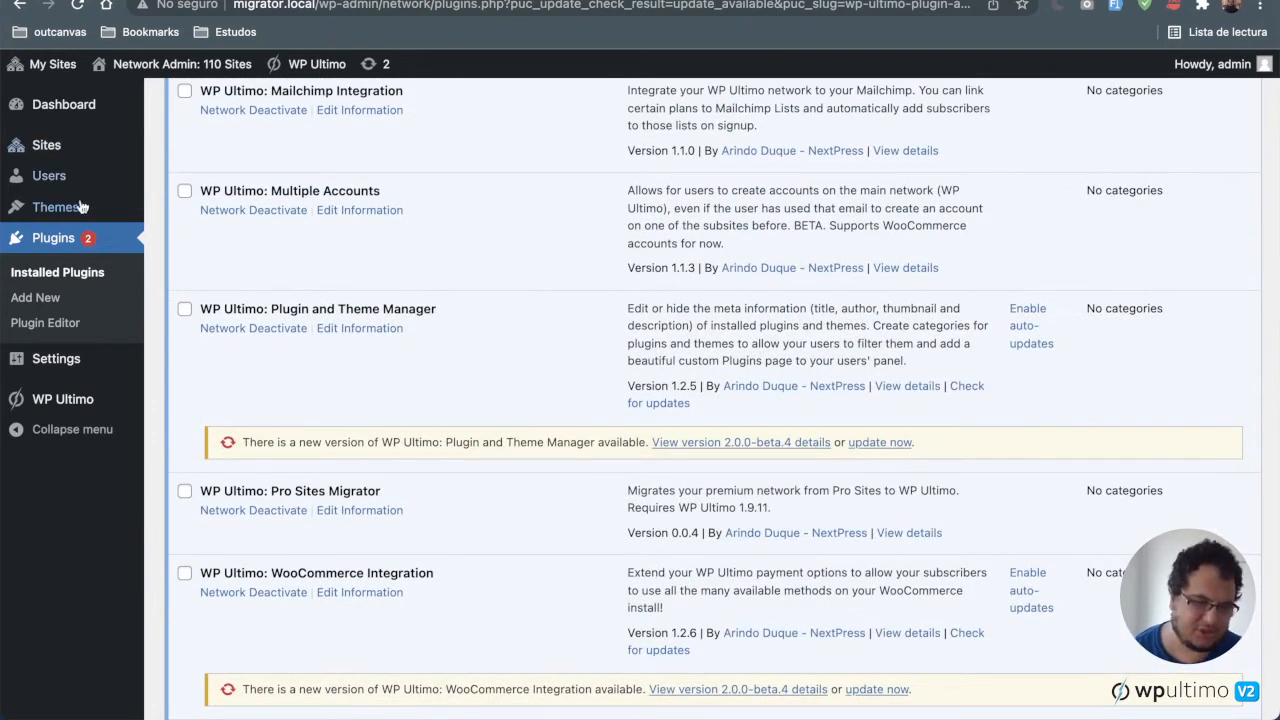
# Step: Open the network's installed themes list
pyautogui.moveTo(80, 207)
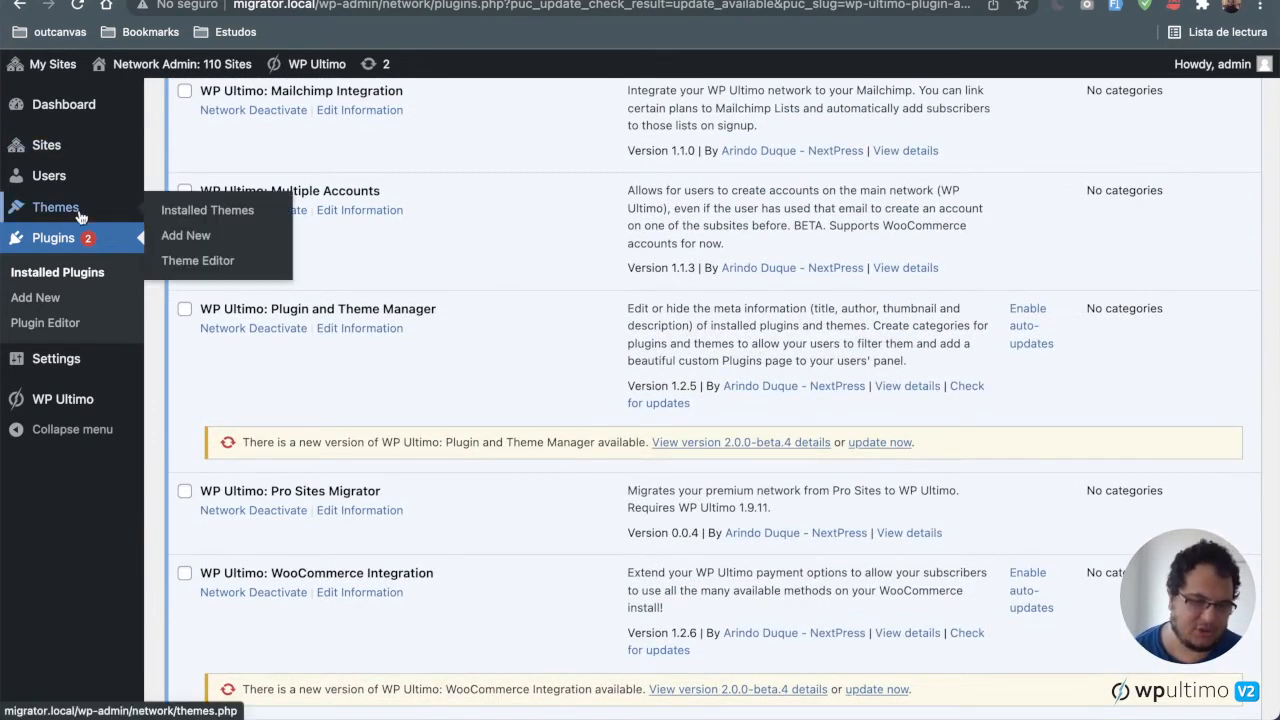
pyautogui.click(220, 212)
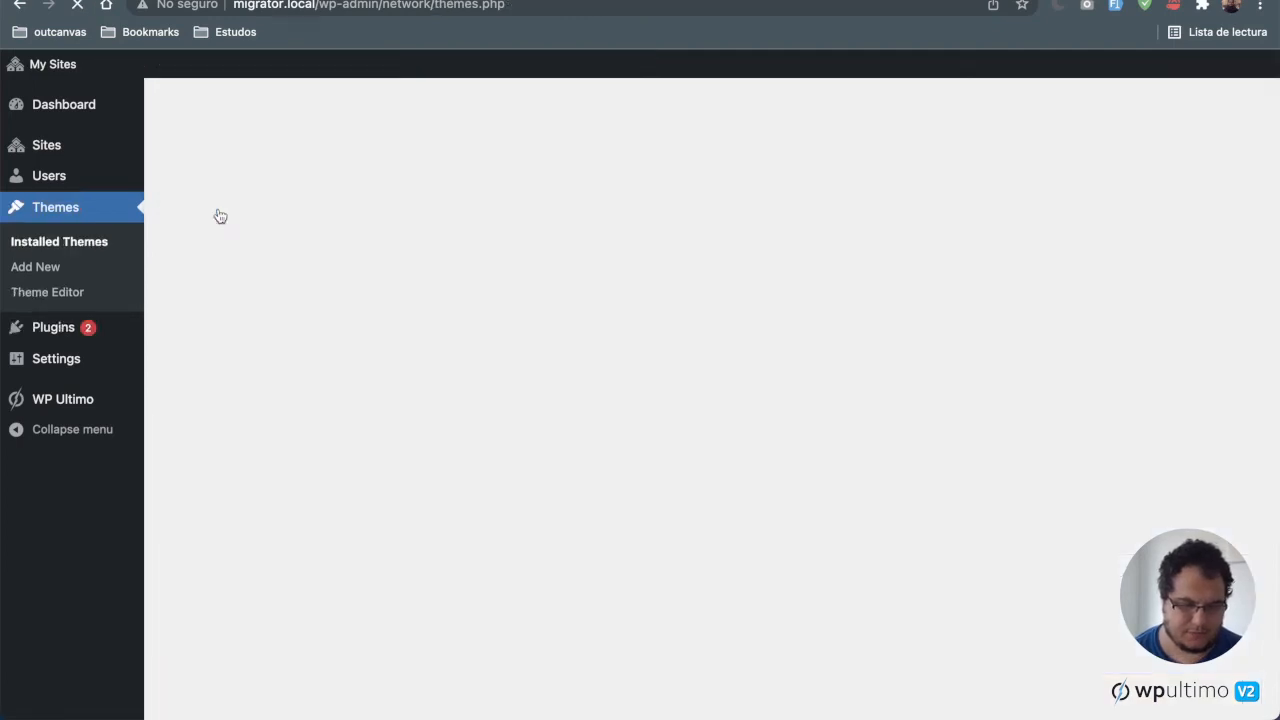
pyautogui.scroll(-3, 306, 405)
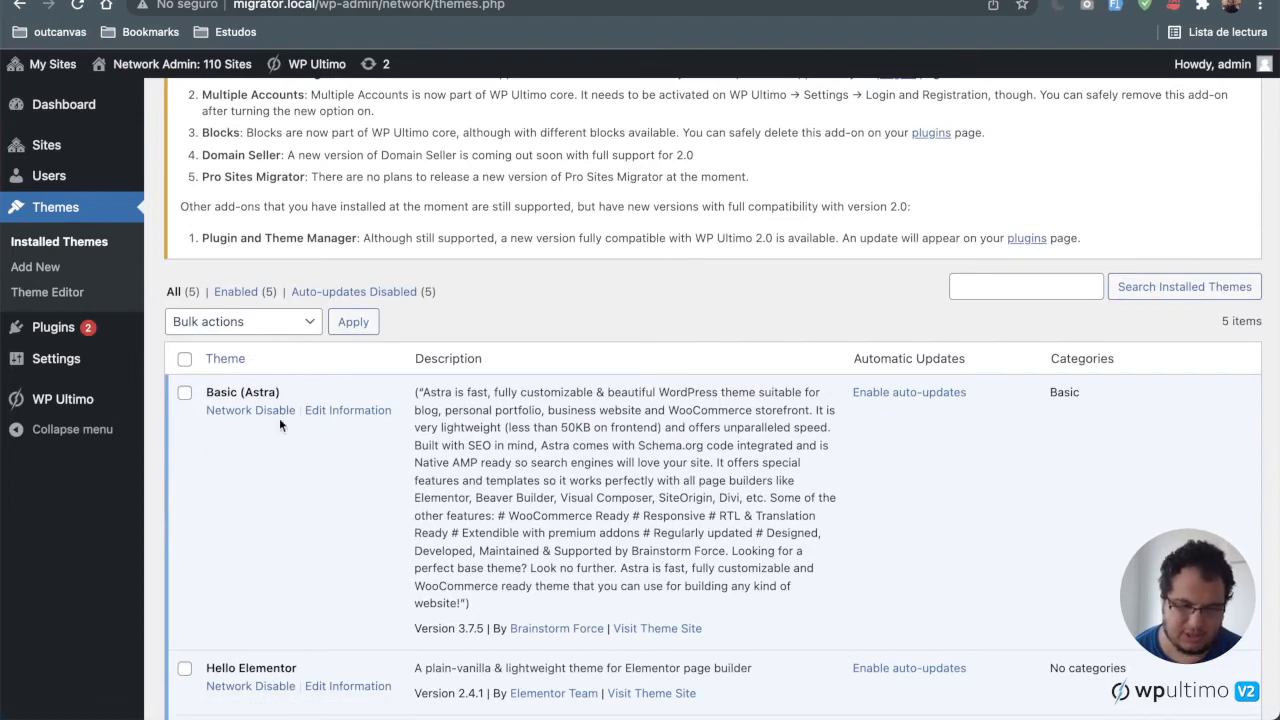
# Step: Return to installed plugins and update WP Ultimo: Plugin and Theme Manager to version 2.0.0-beta.4
pyautogui.moveTo(11, 352)
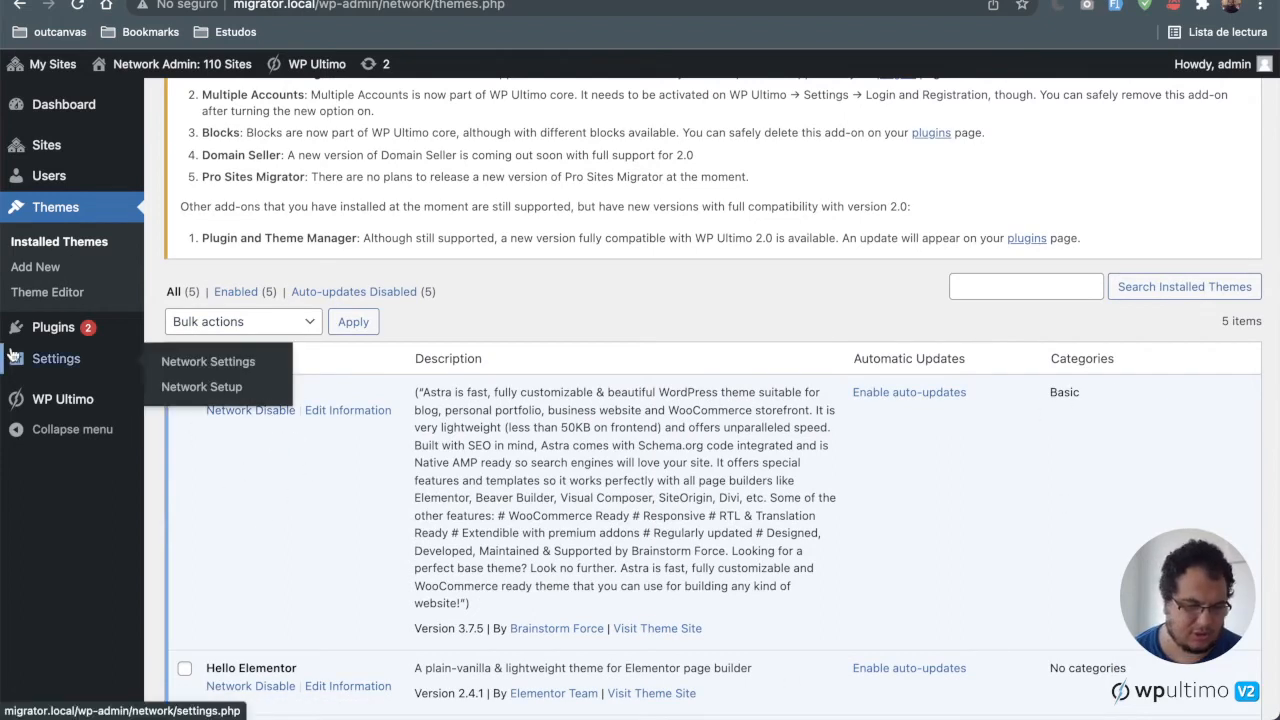
pyautogui.moveTo(90, 356)
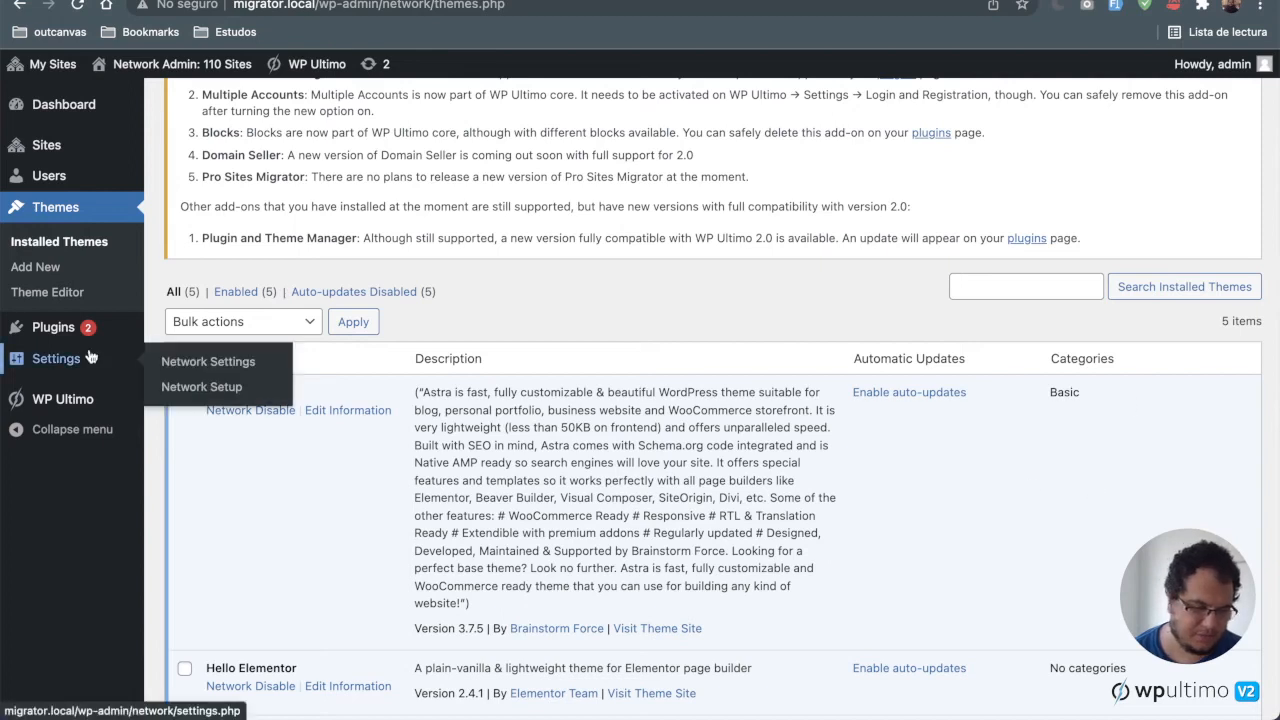
pyautogui.click(32, 327)
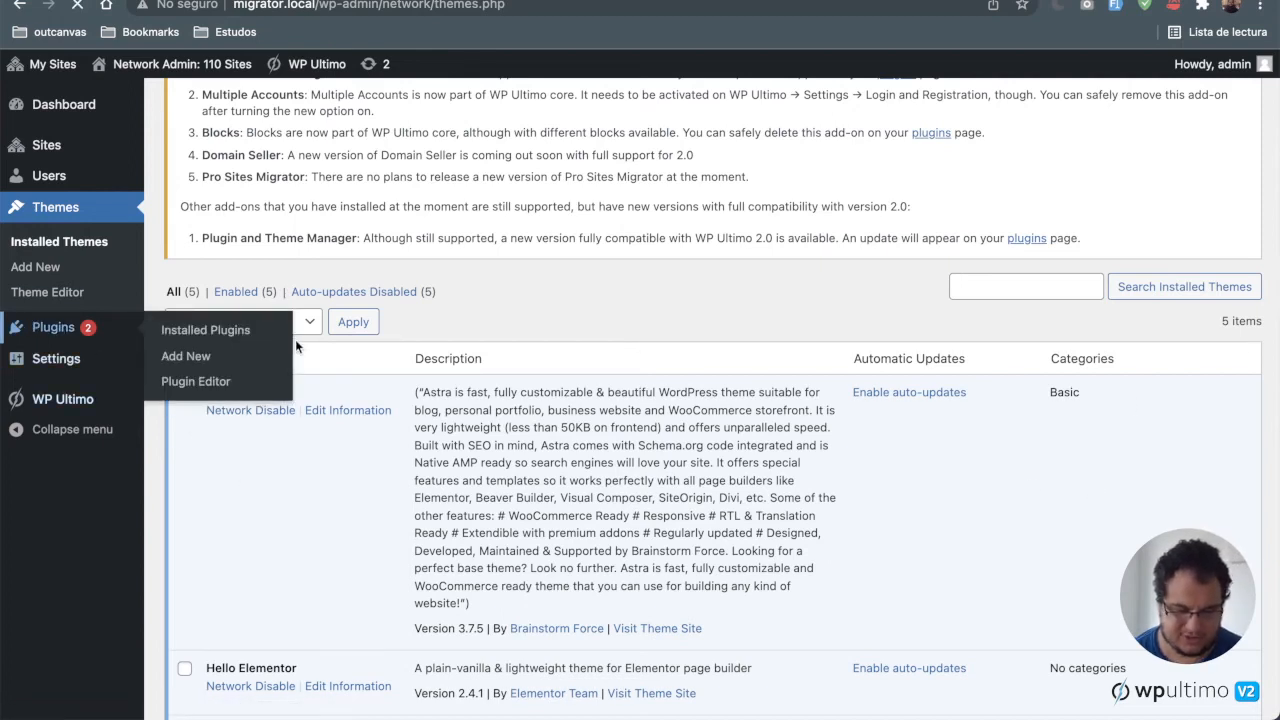
pyautogui.scroll(-12, 715, 523)
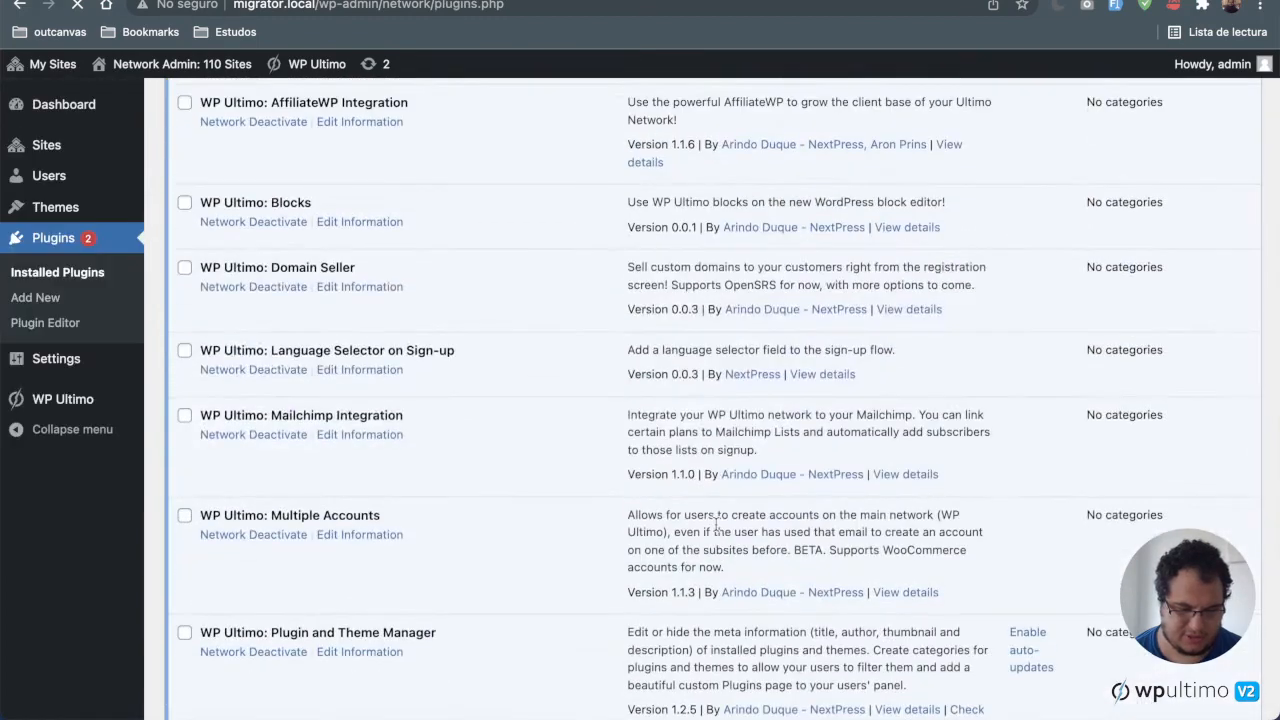
pyautogui.scroll(-7, 715, 523)
pyautogui.scroll(4, 715, 523)
pyautogui.click(865, 468)
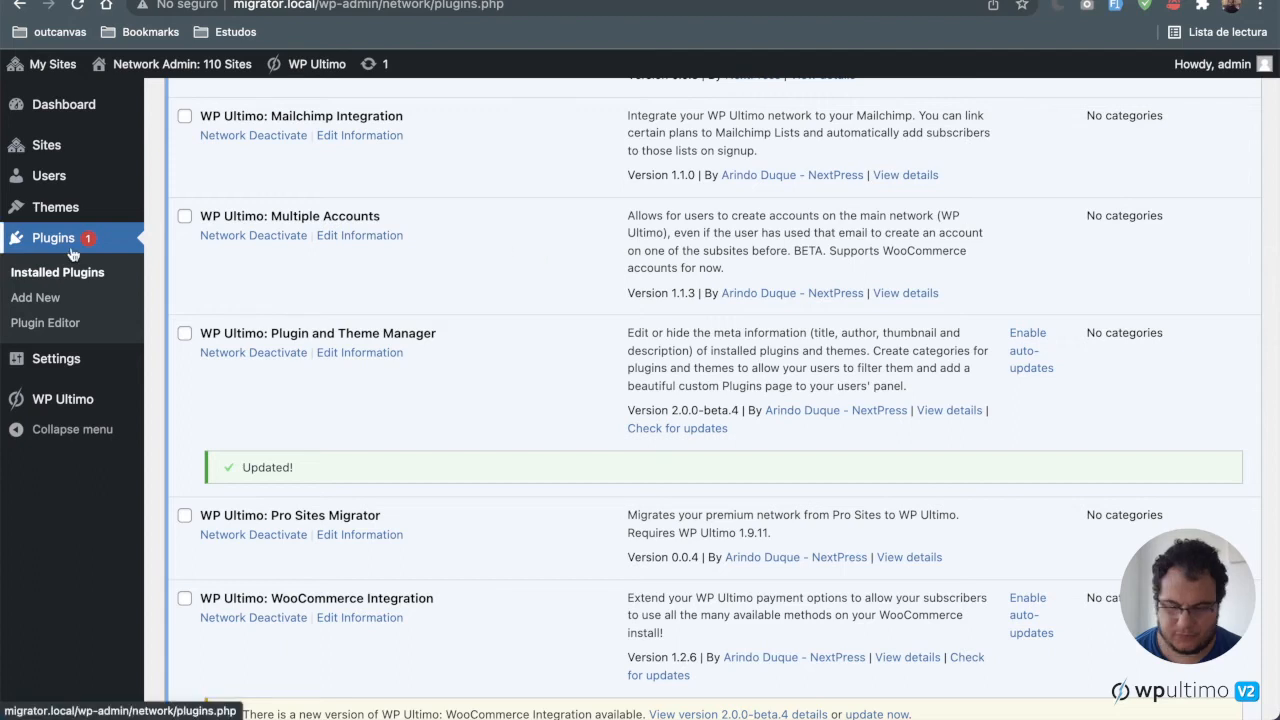
# Step: Open the Rebrand Item dialog for the Basic theme, browse its Information, Image and Display Info tabs, and close it
pyautogui.moveTo(70, 207)
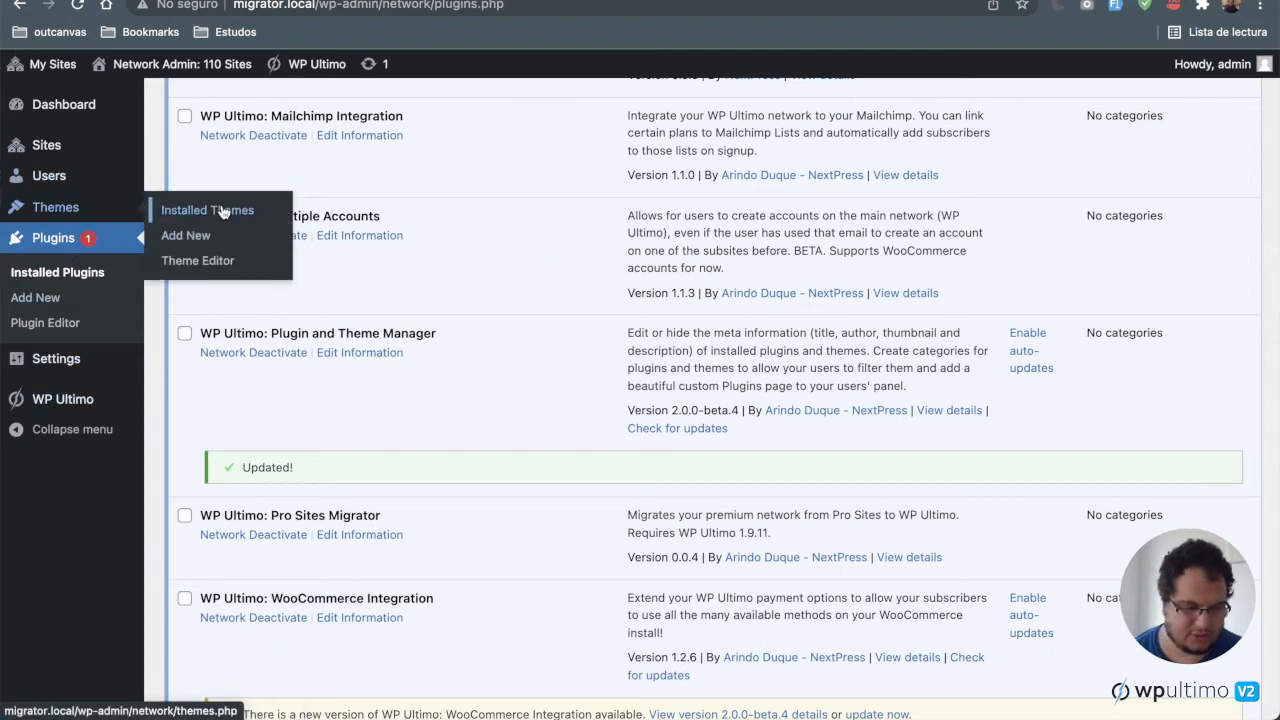
pyautogui.click(222, 211)
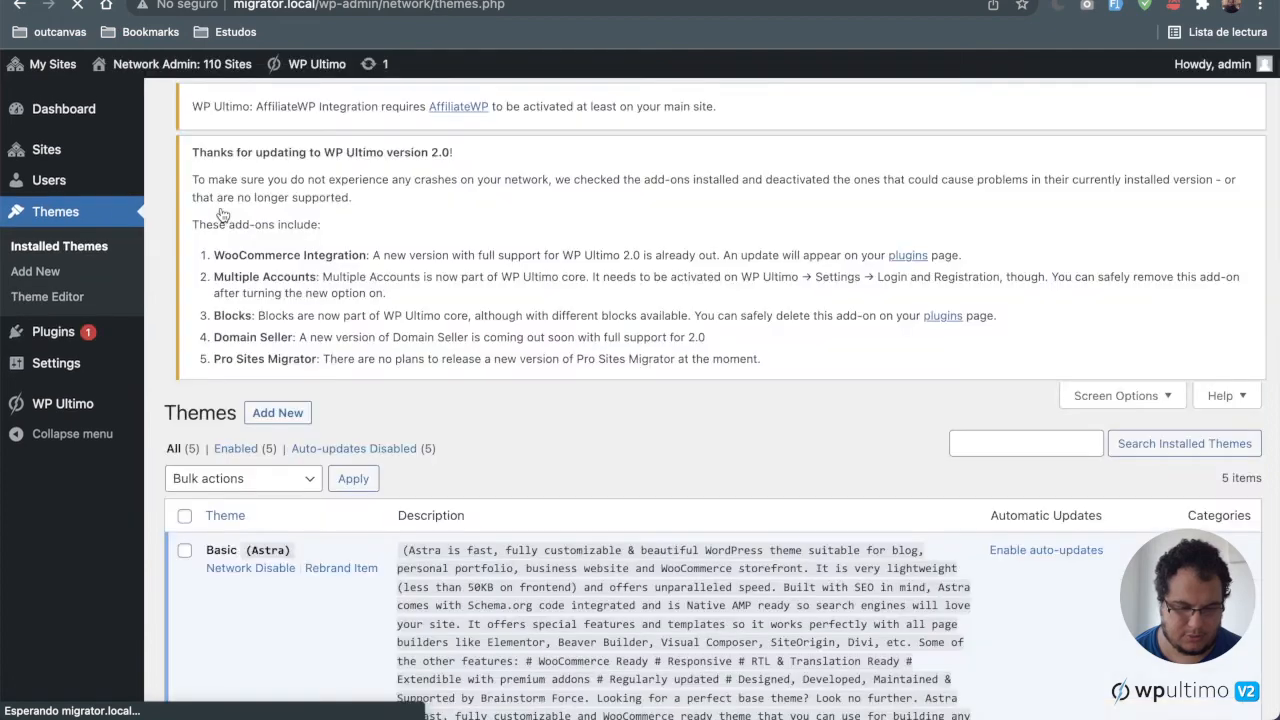
pyautogui.scroll(-1, 338, 383)
pyautogui.scroll(-5, 338, 383)
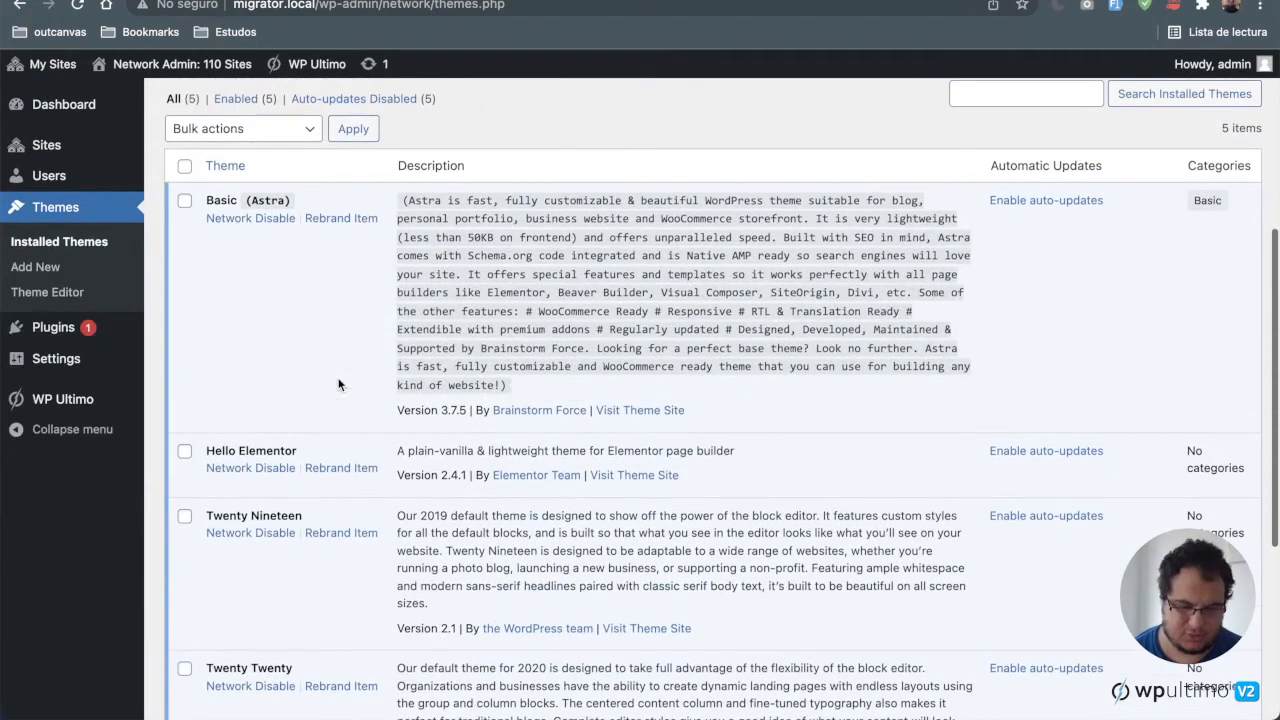
pyautogui.click(358, 220)
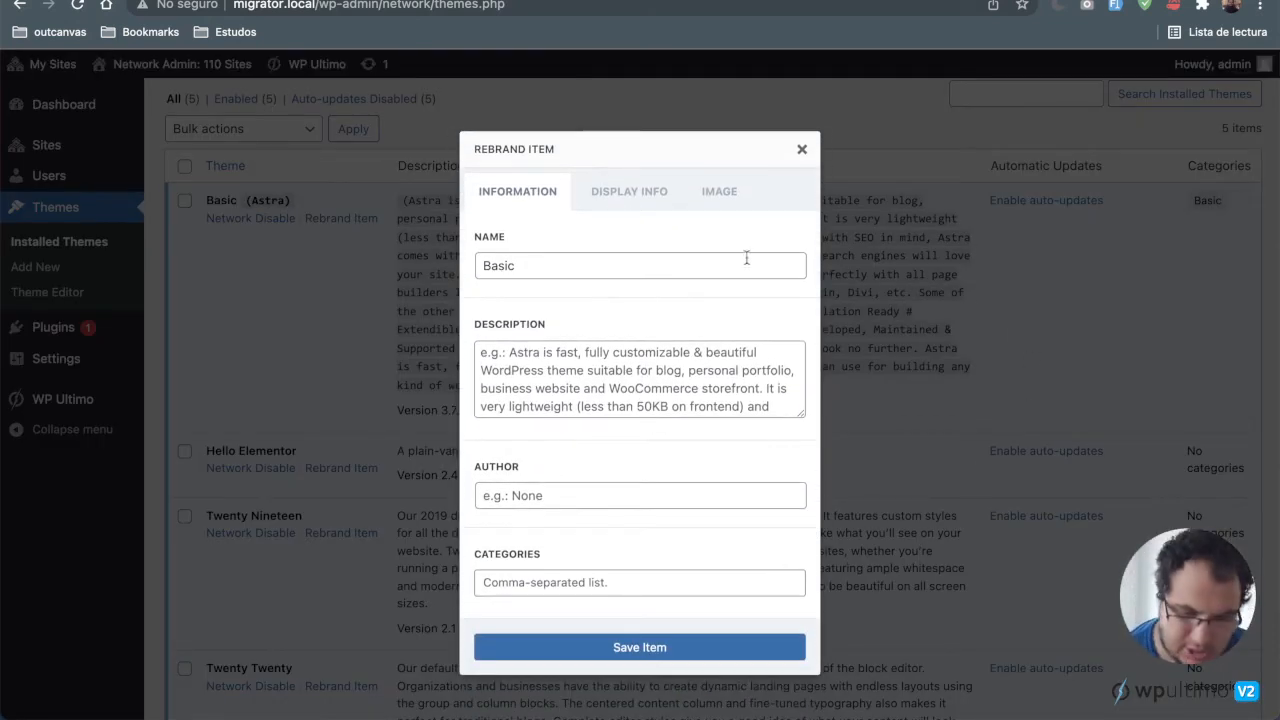
pyautogui.click(738, 191)
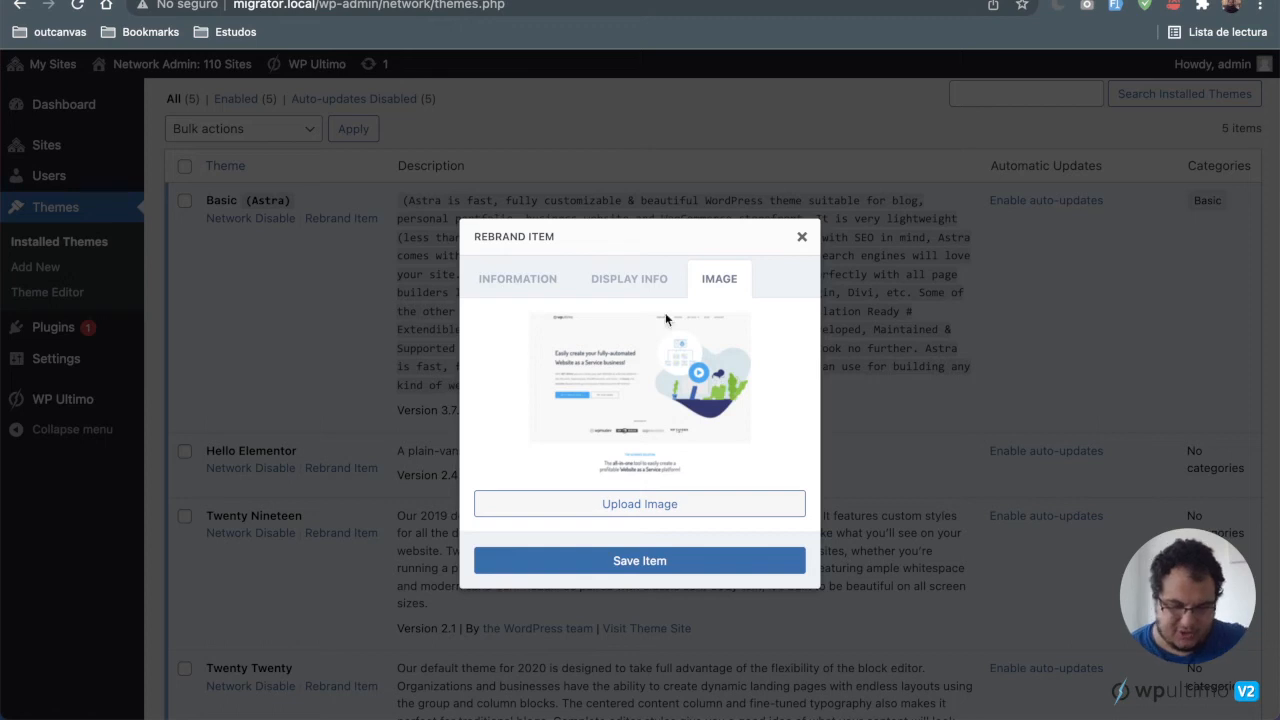
pyautogui.click(654, 289)
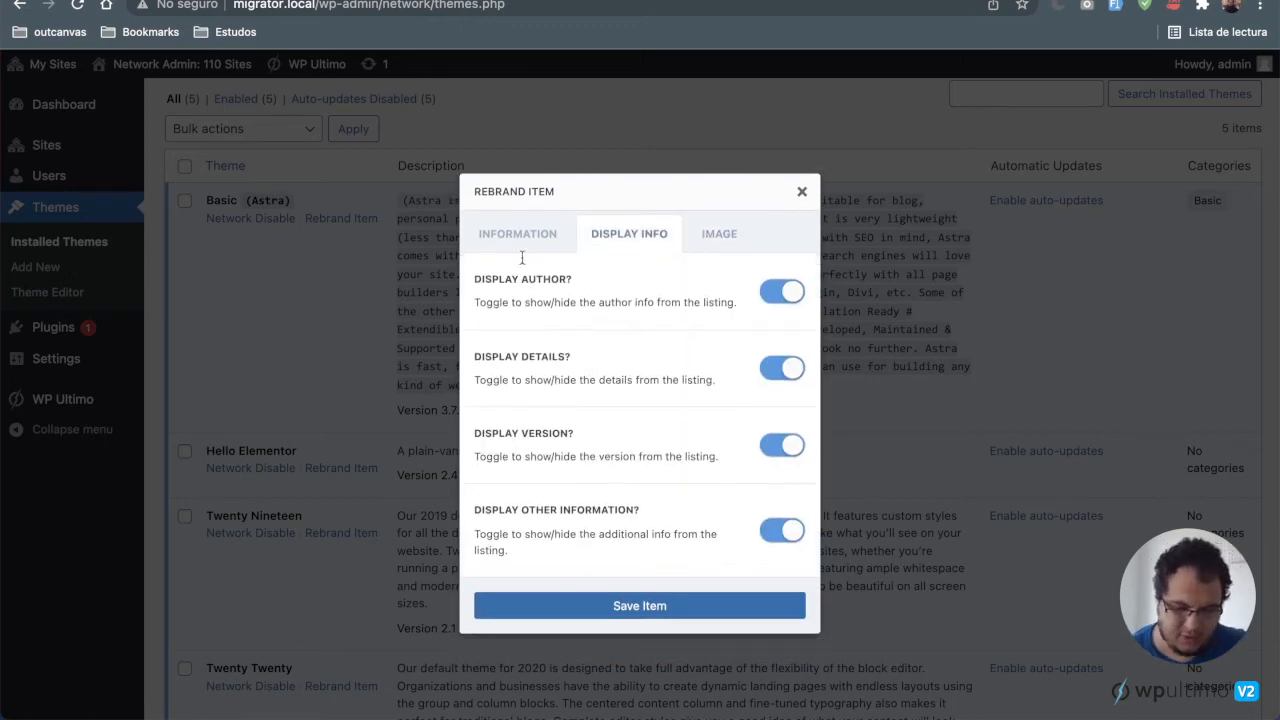
pyautogui.click(524, 238)
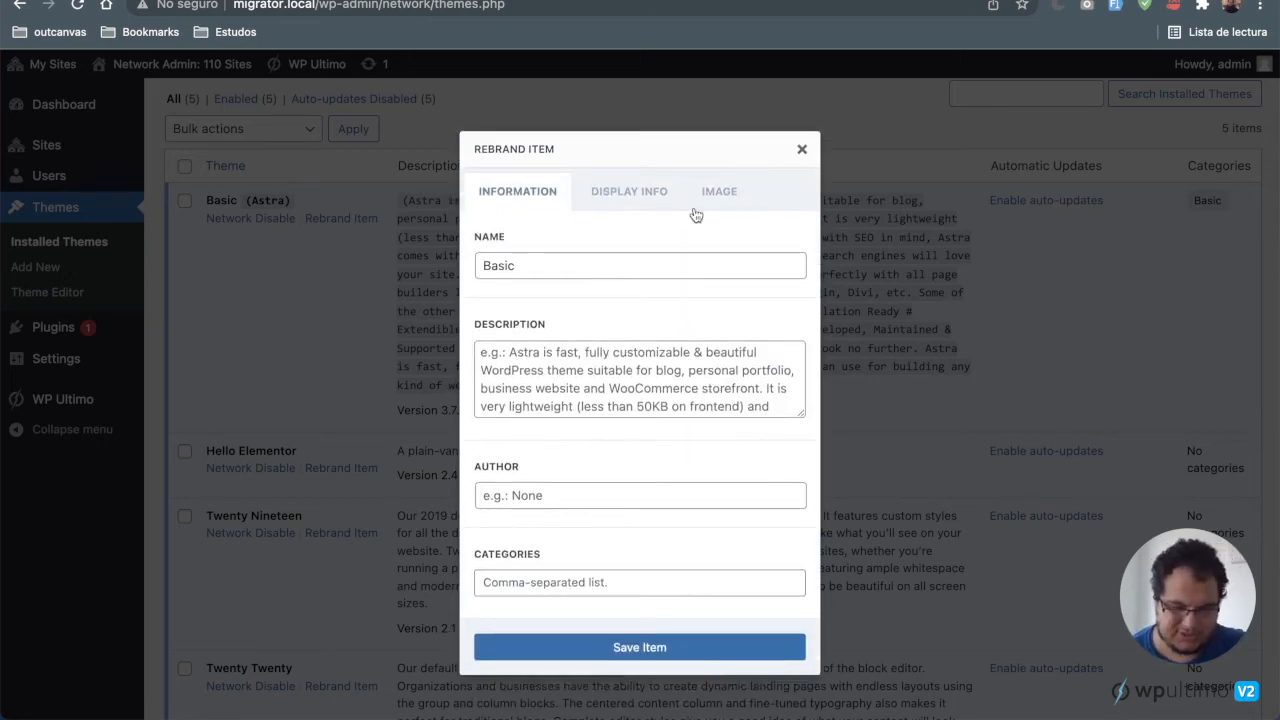
pyautogui.click(802, 150)
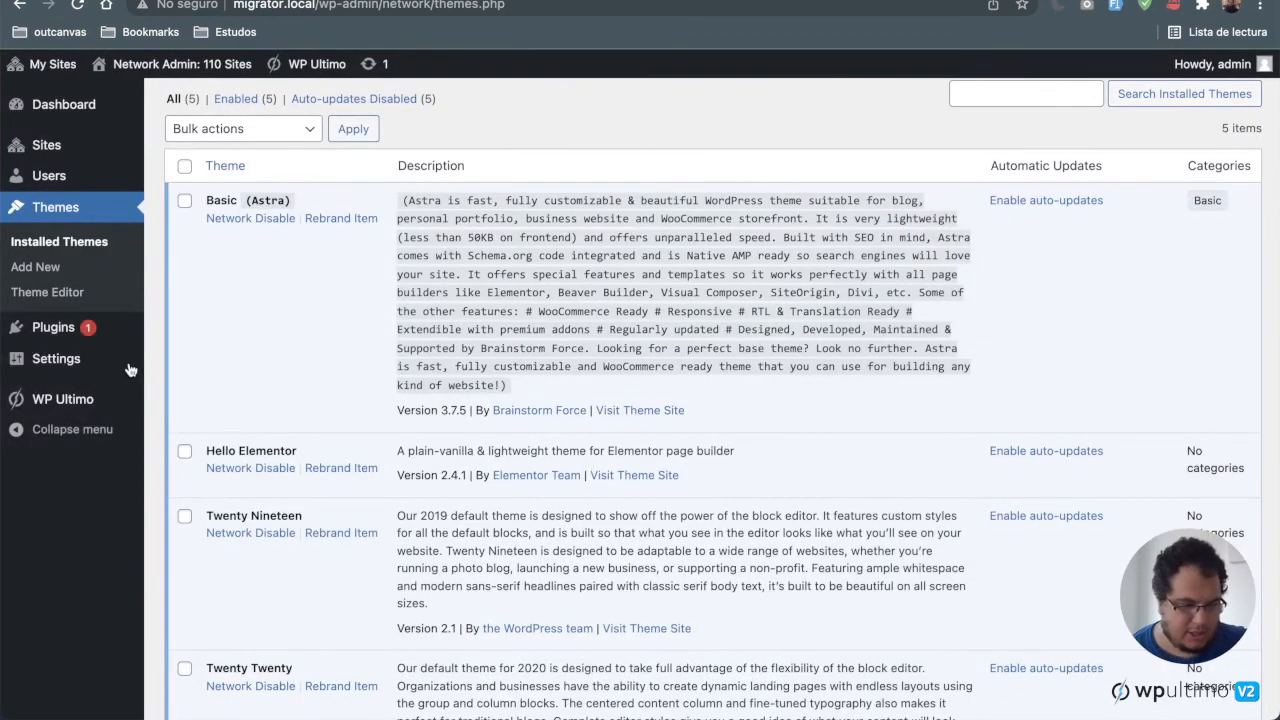
# Step: Open the WP Ultimo Products list and open the Medium plan for editing
pyautogui.moveTo(112, 406)
pyautogui.click(186, 408)
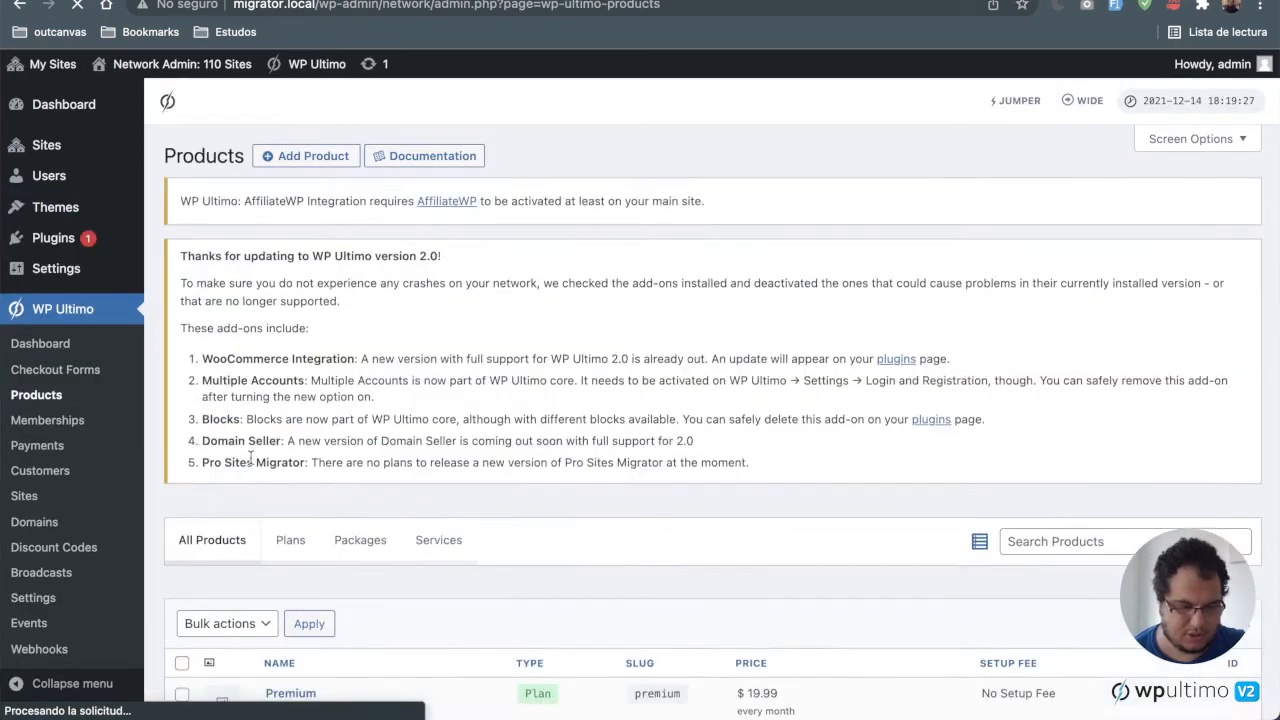
pyautogui.scroll(-5, 251, 463)
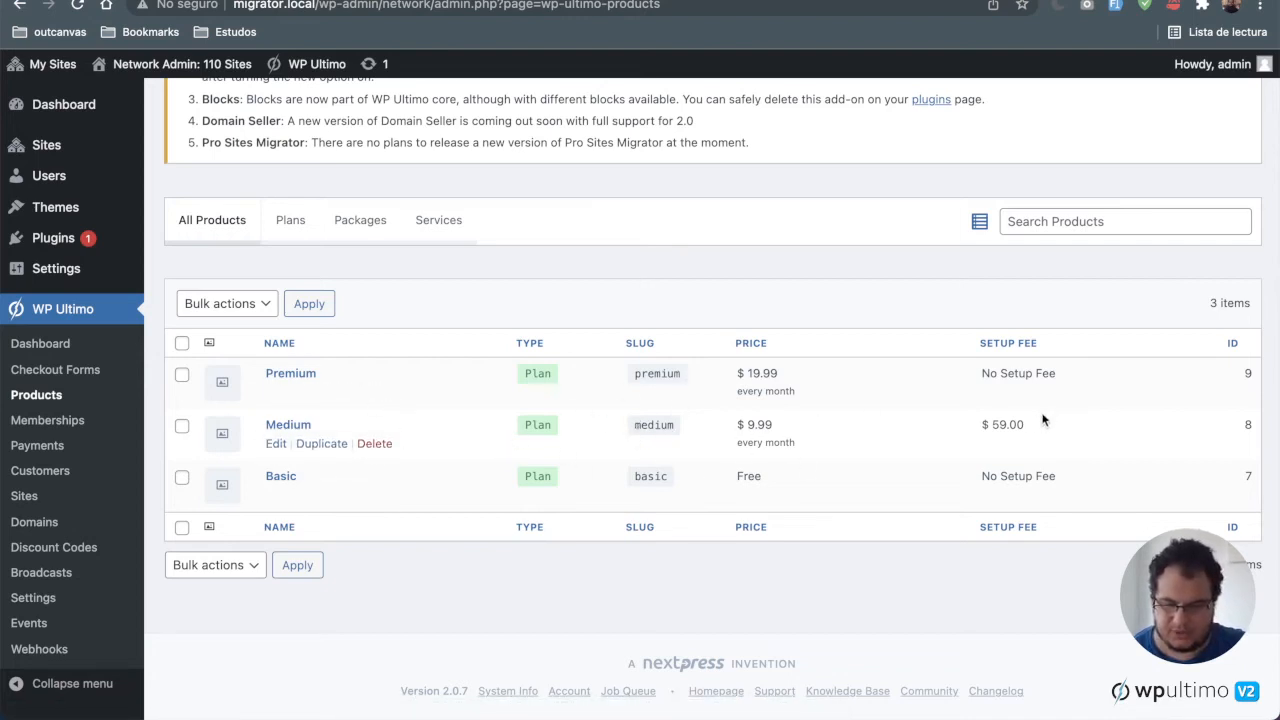
pyautogui.click(275, 445)
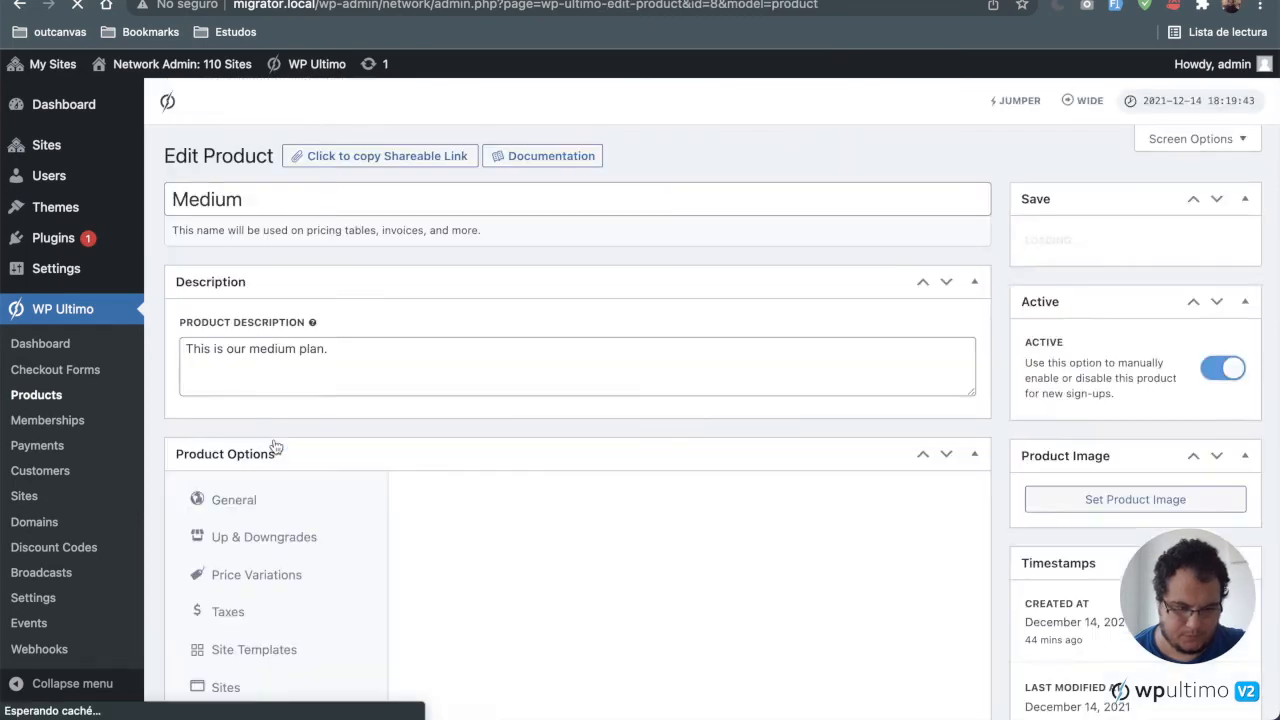
# Step: Review the Medium plan's Up & Downgrades, Price Variations and Post Types options
pyautogui.scroll(-6, 276, 446)
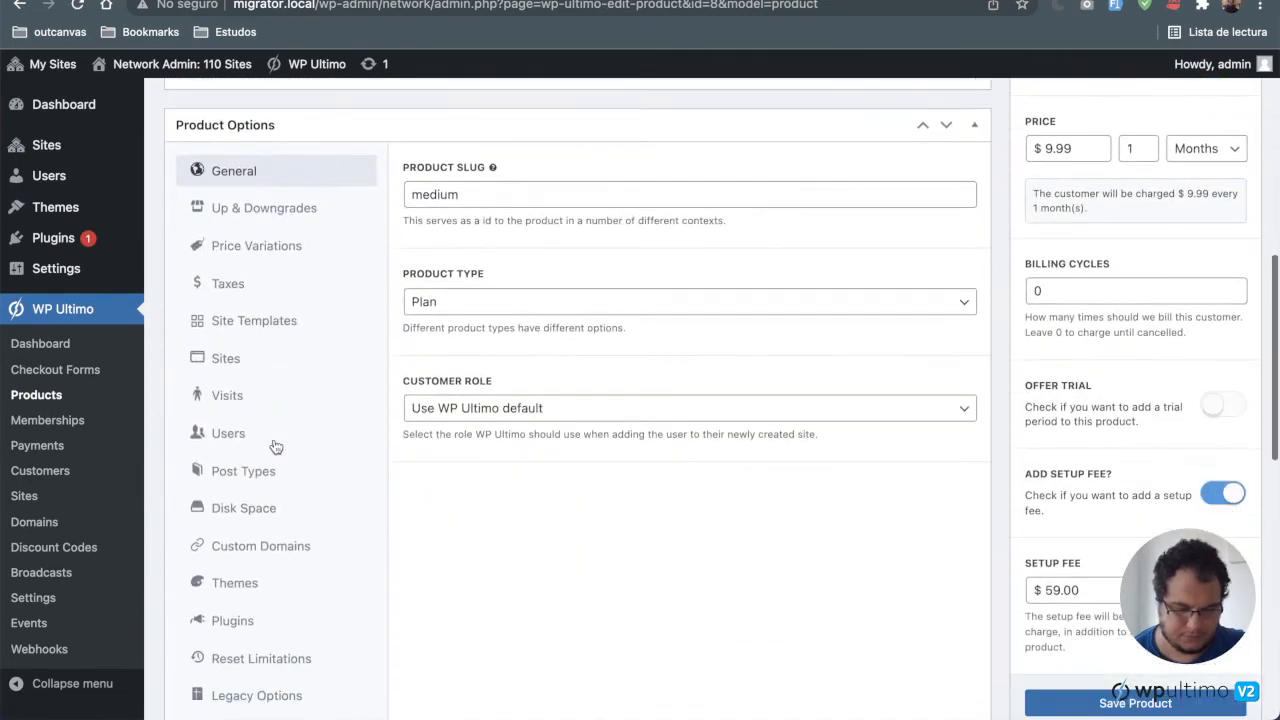
pyautogui.click(278, 207)
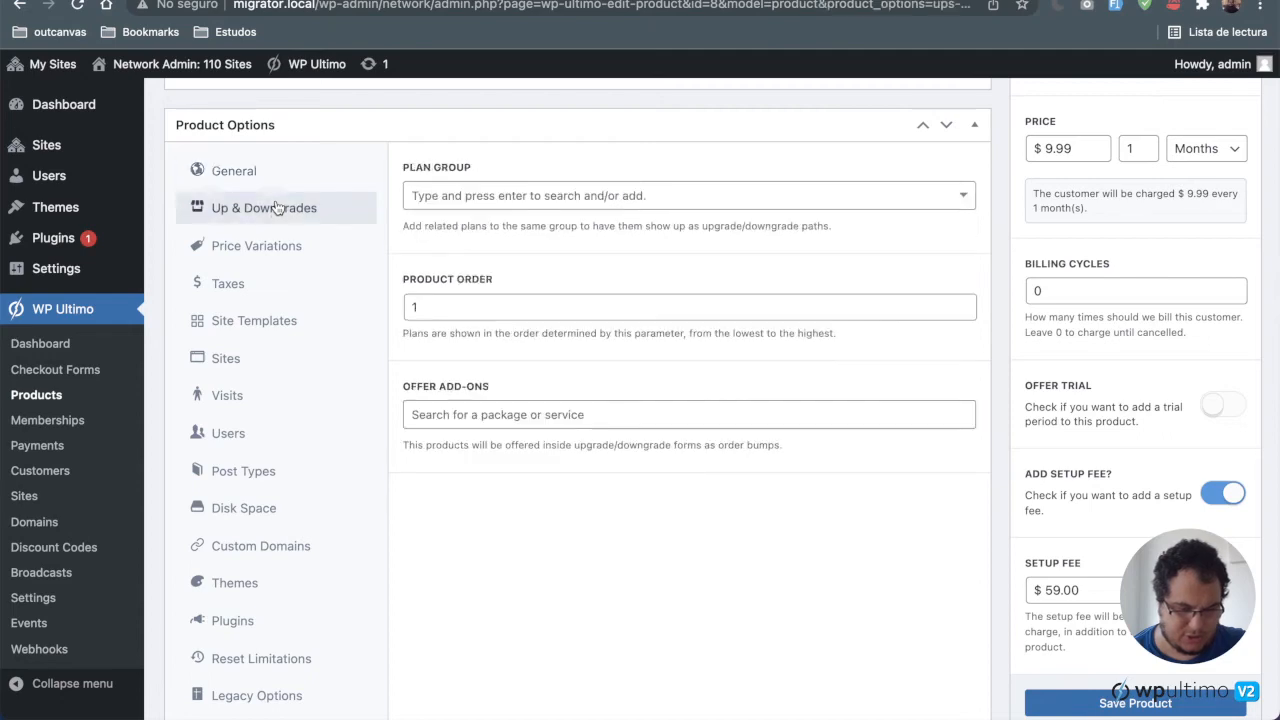
pyautogui.click(299, 250)
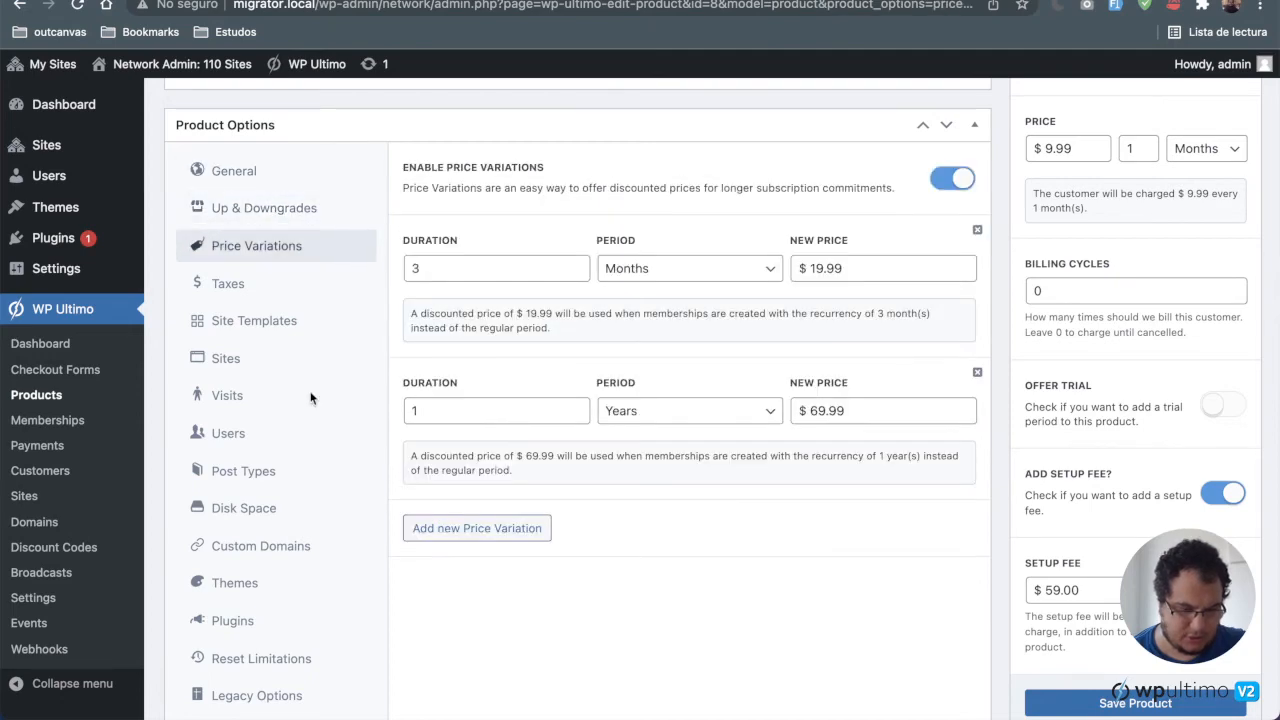
pyautogui.click(268, 472)
pyautogui.scroll(-3, 713, 364)
pyautogui.scroll(1, 713, 364)
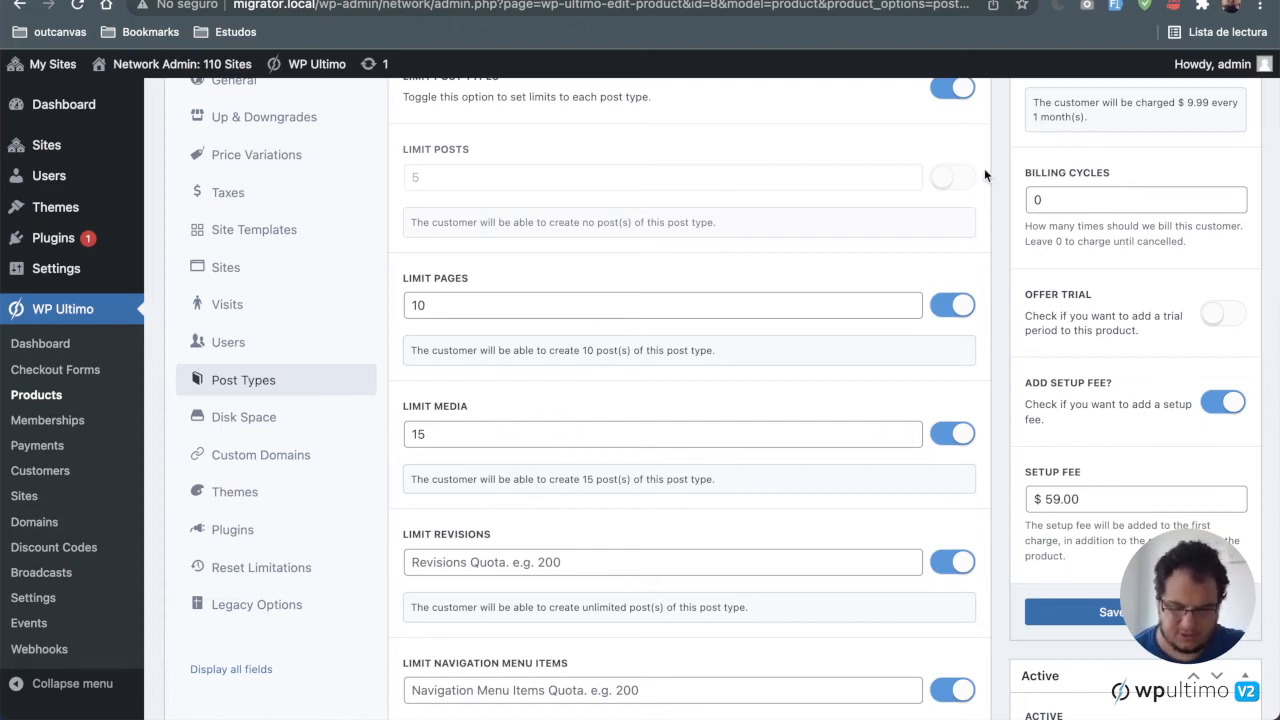
# Step: Review the Medium plan's Disk Space, Visits and Users limit settings
pyautogui.click(290, 418)
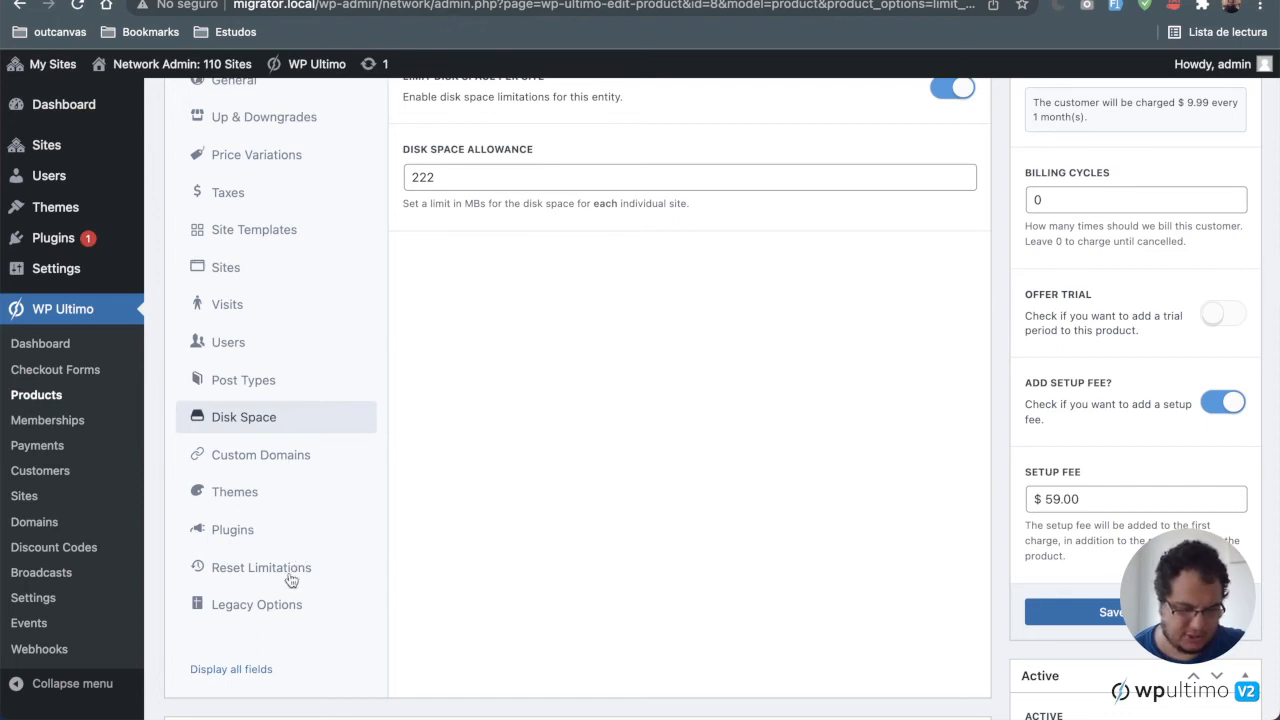
pyautogui.click(265, 307)
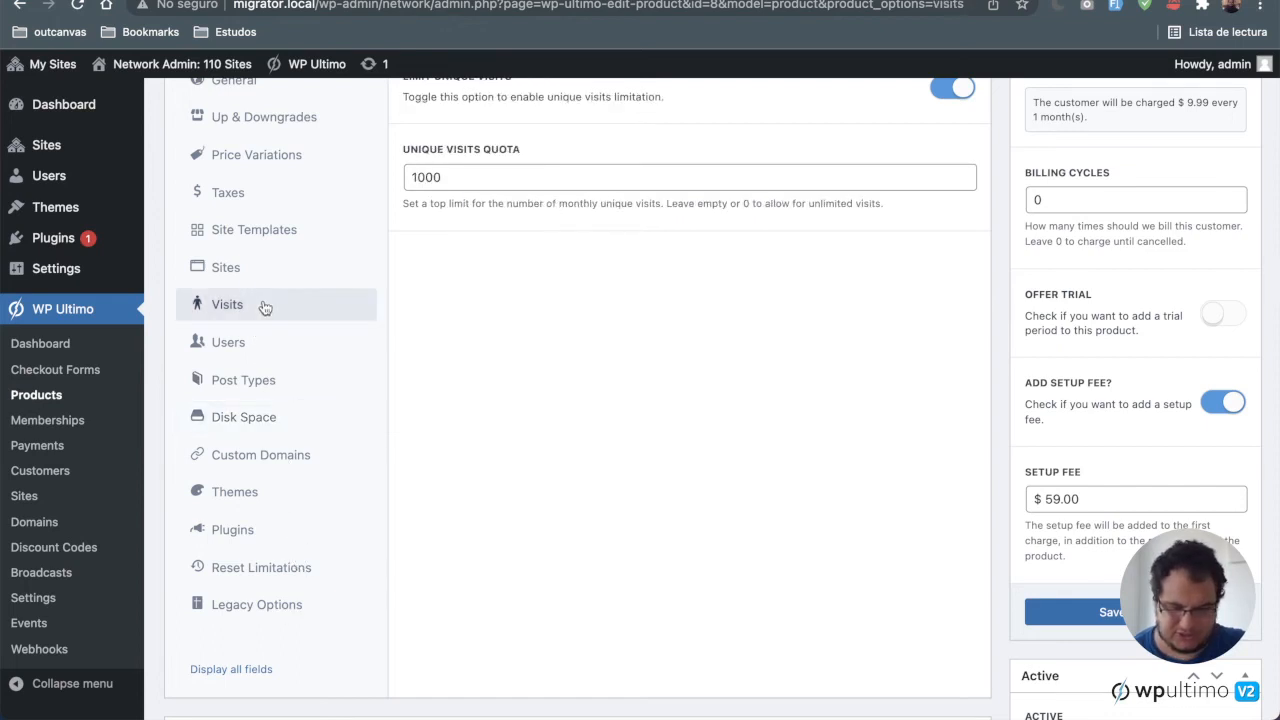
pyautogui.scroll(1, 505, 106)
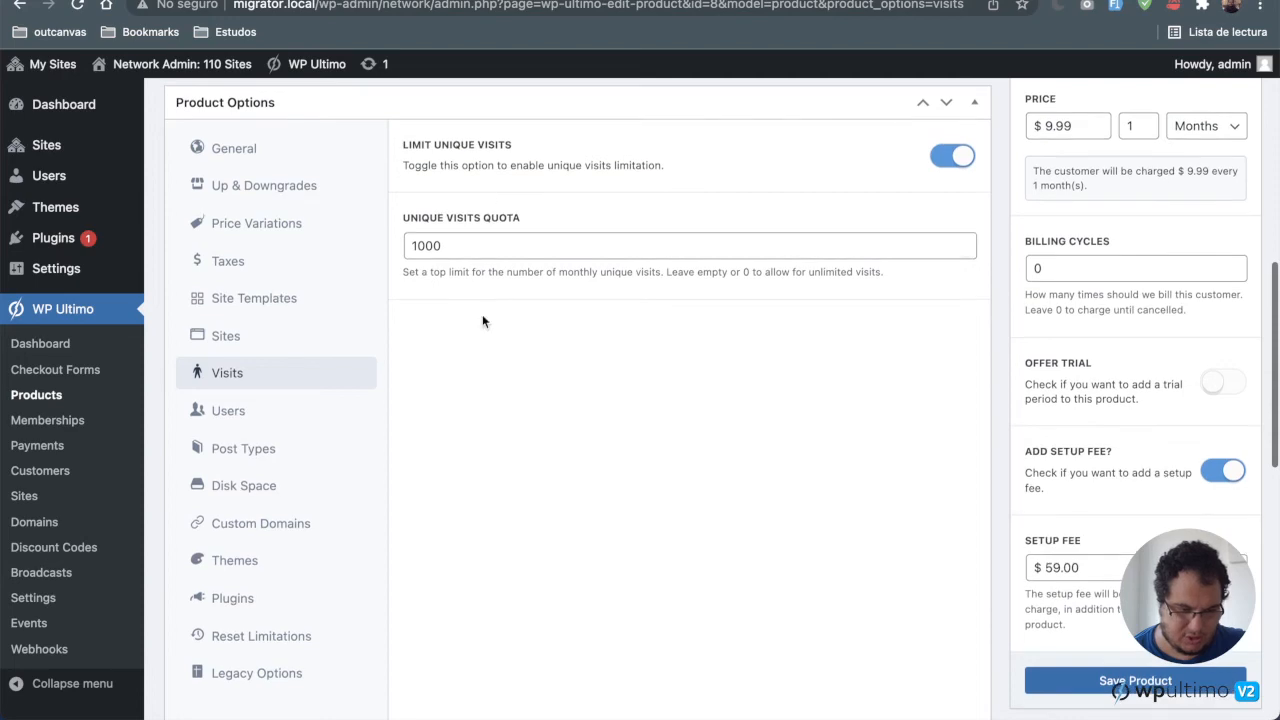
pyautogui.click(251, 413)
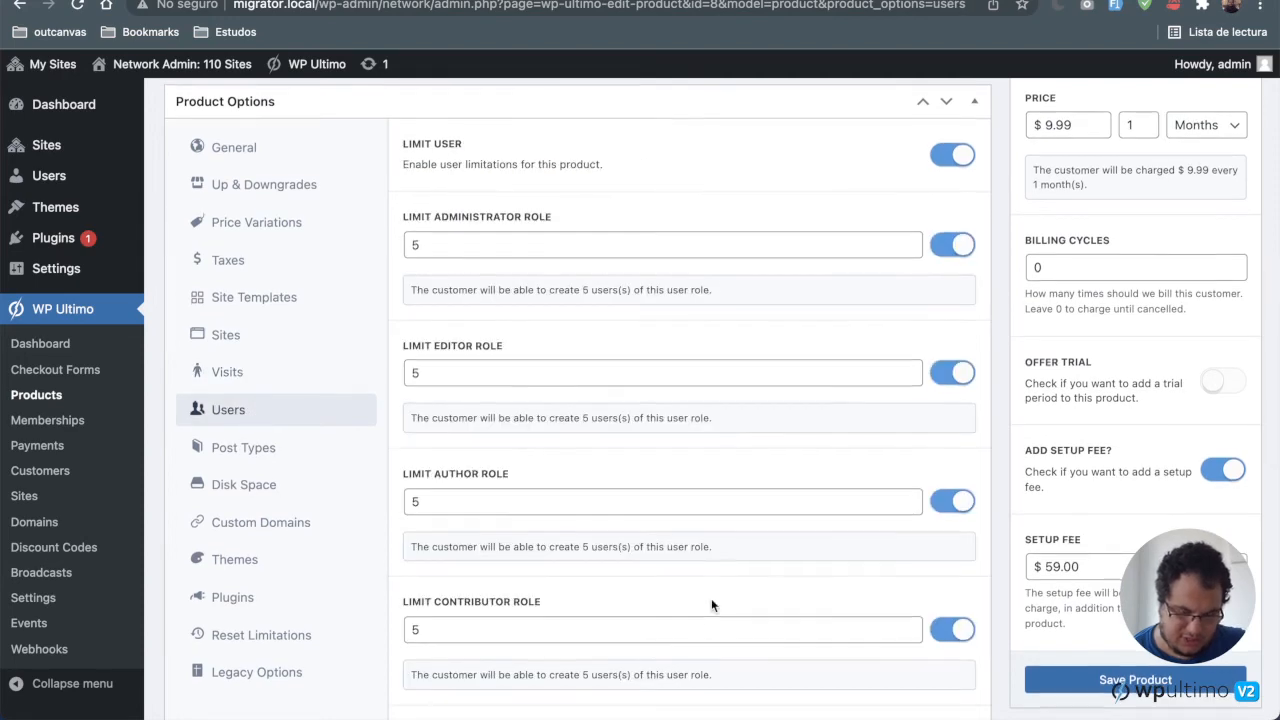
pyautogui.scroll(-2, 711, 605)
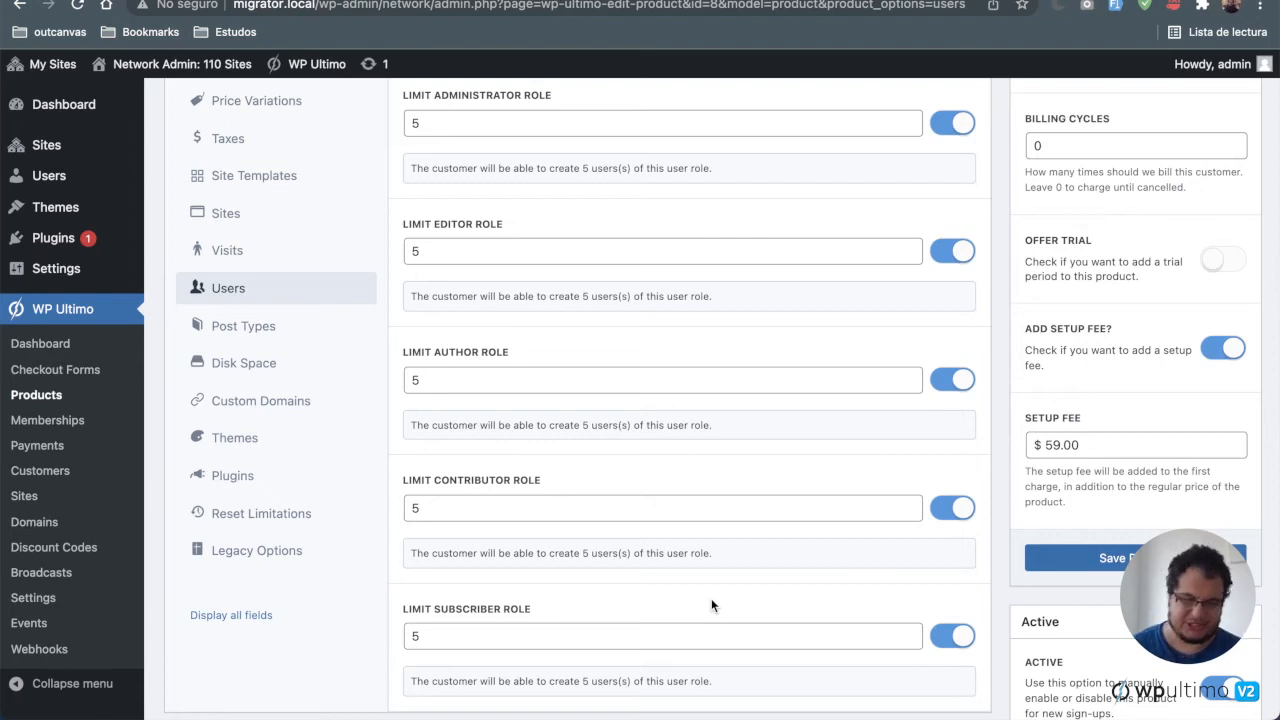
pyautogui.scroll(1, 711, 605)
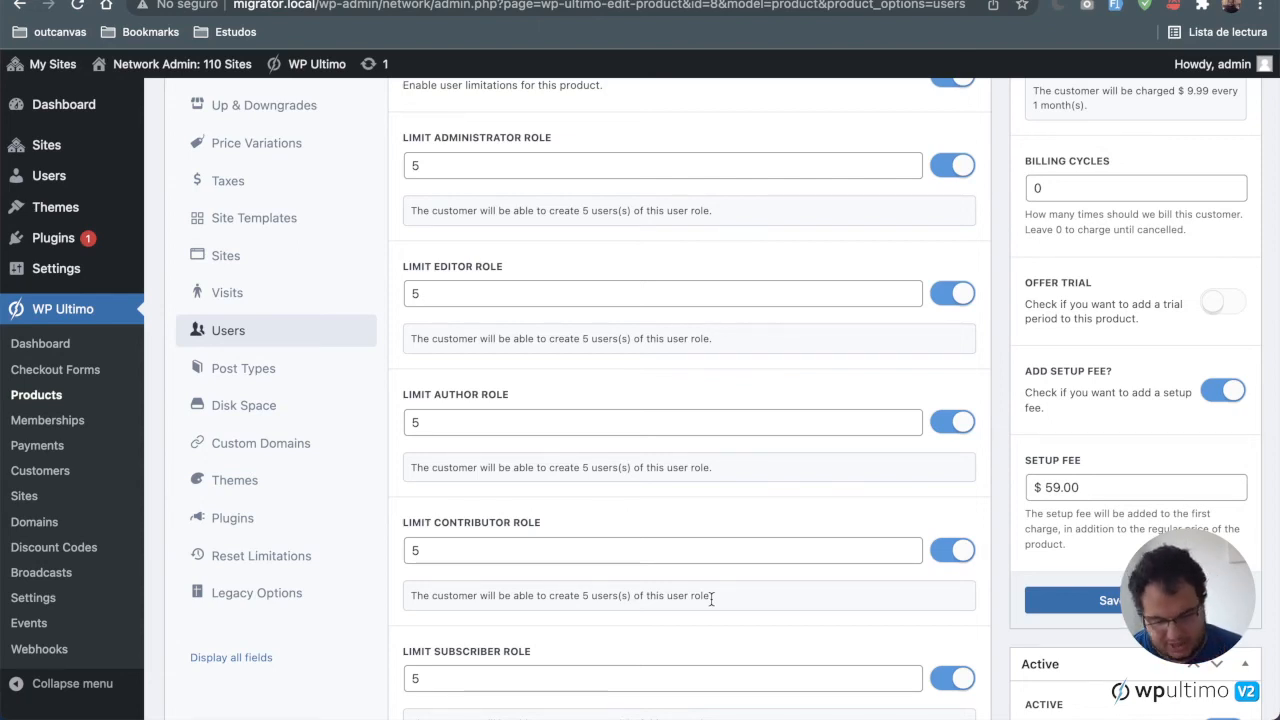
pyautogui.scroll(1, 711, 597)
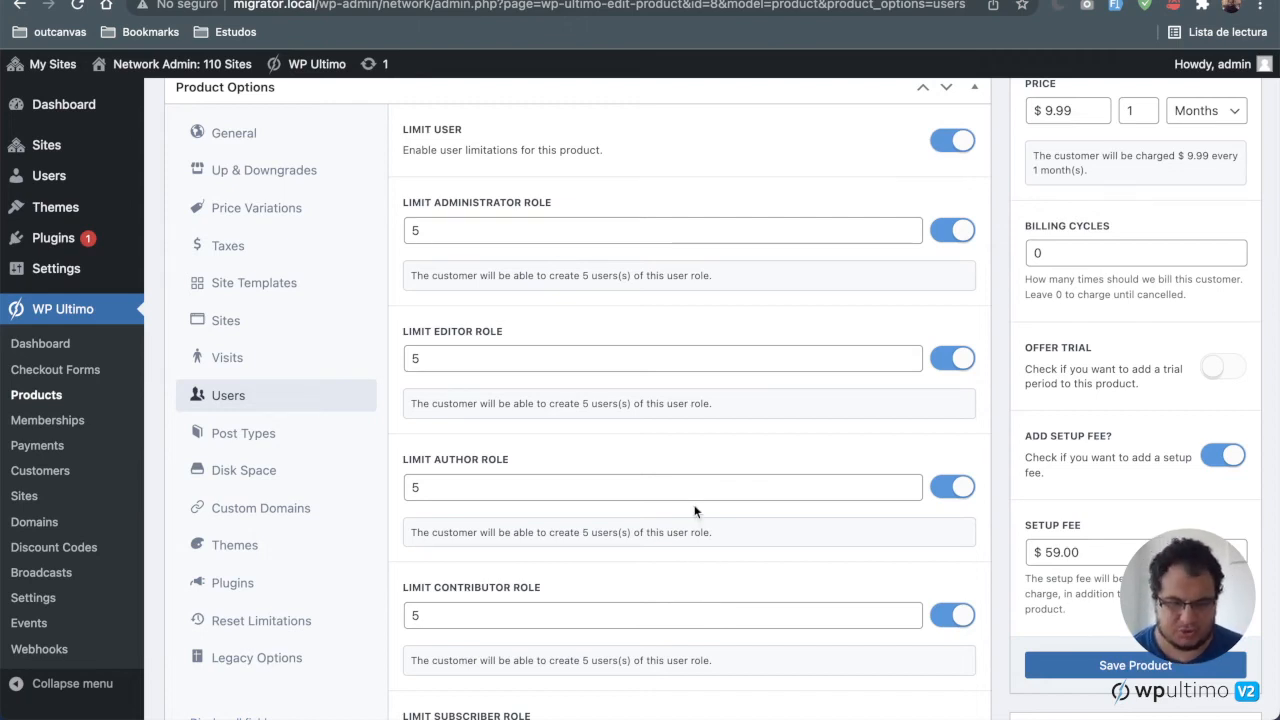
pyautogui.scroll(1, 694, 508)
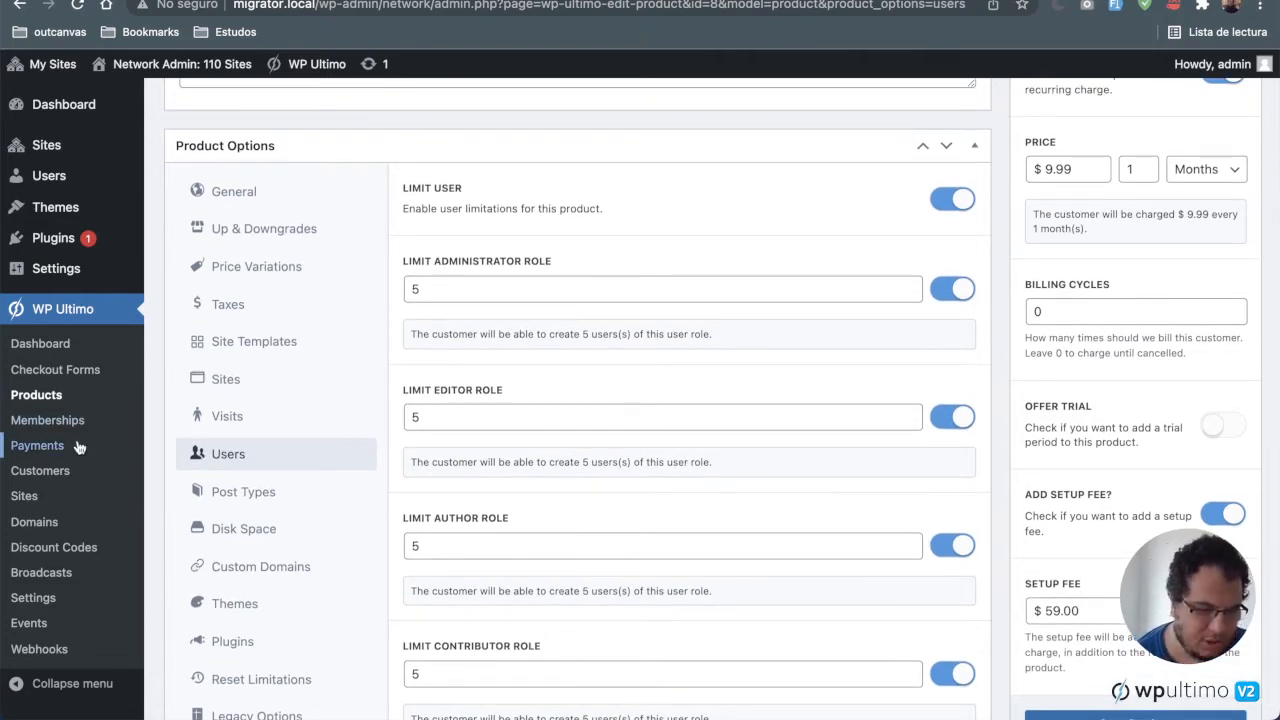
# Step: Open the Discount Codes list and review the migrated discount code
pyautogui.click(82, 552)
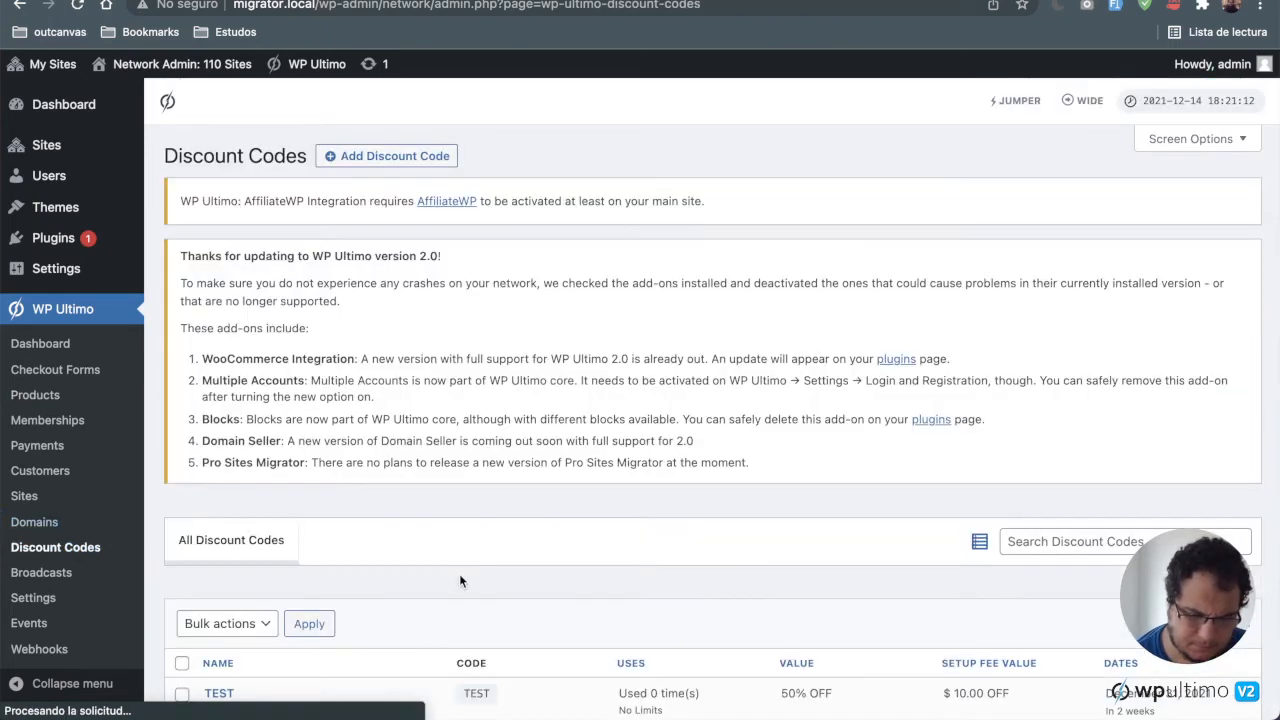
pyautogui.scroll(-5, 459, 578)
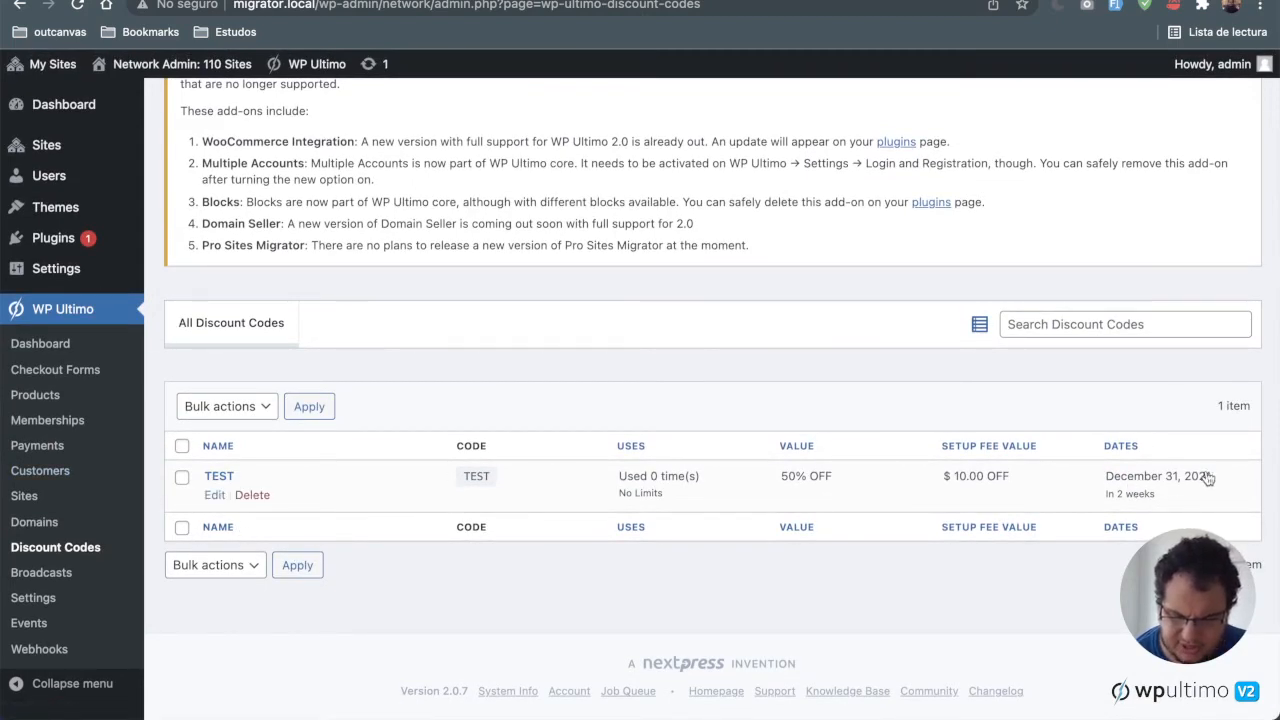
pyautogui.moveTo(1190, 484)
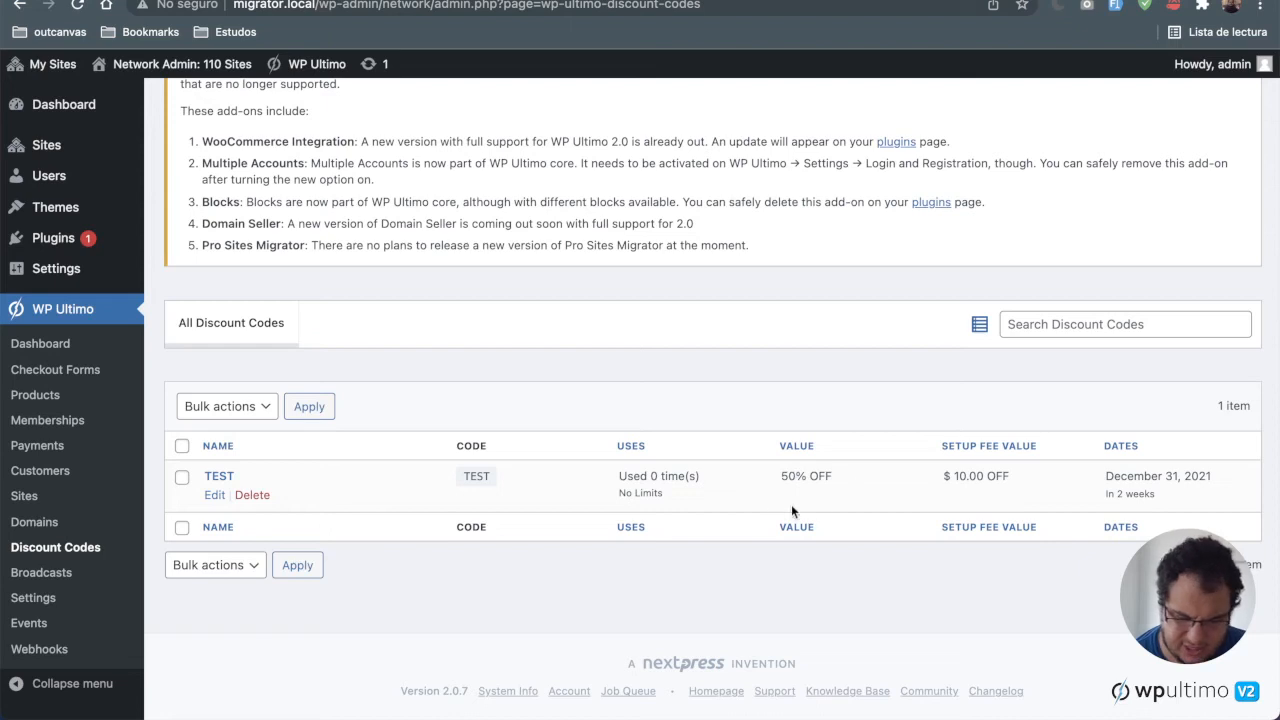
# Step: Open the Broadcasts list and inspect the migrated test notice and its target product
pyautogui.click(90, 580)
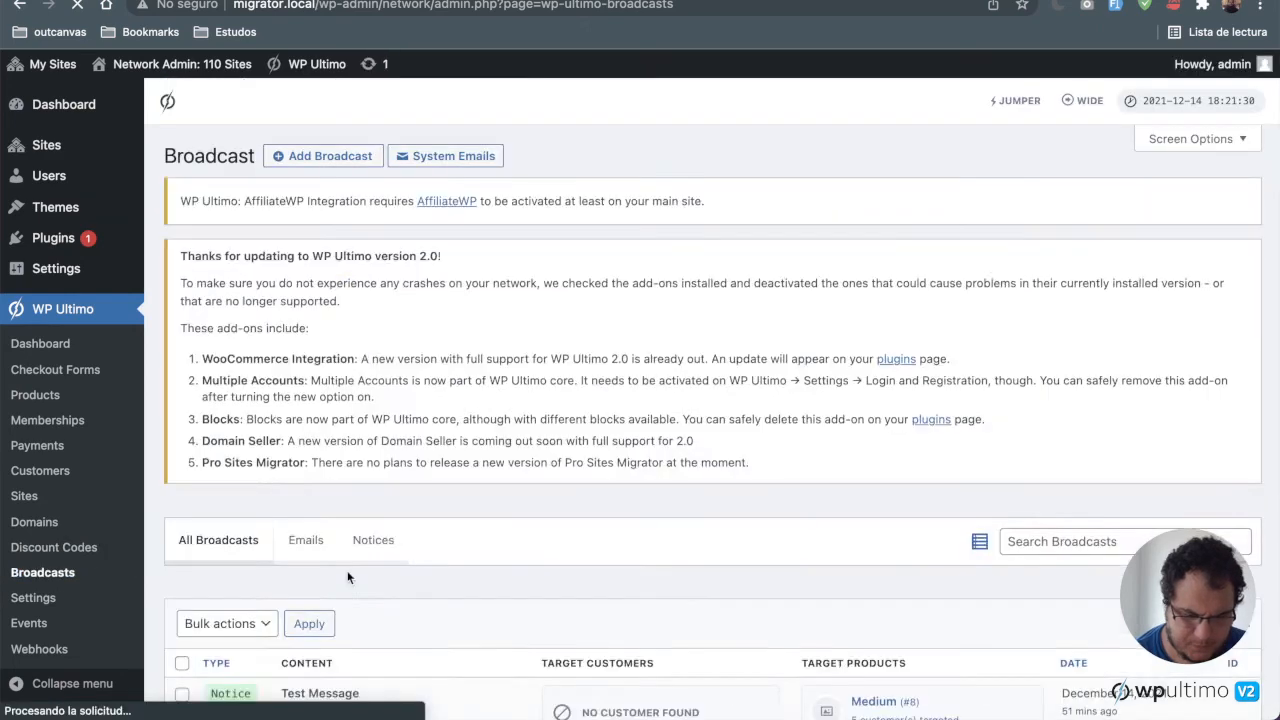
pyautogui.scroll(-3, 348, 577)
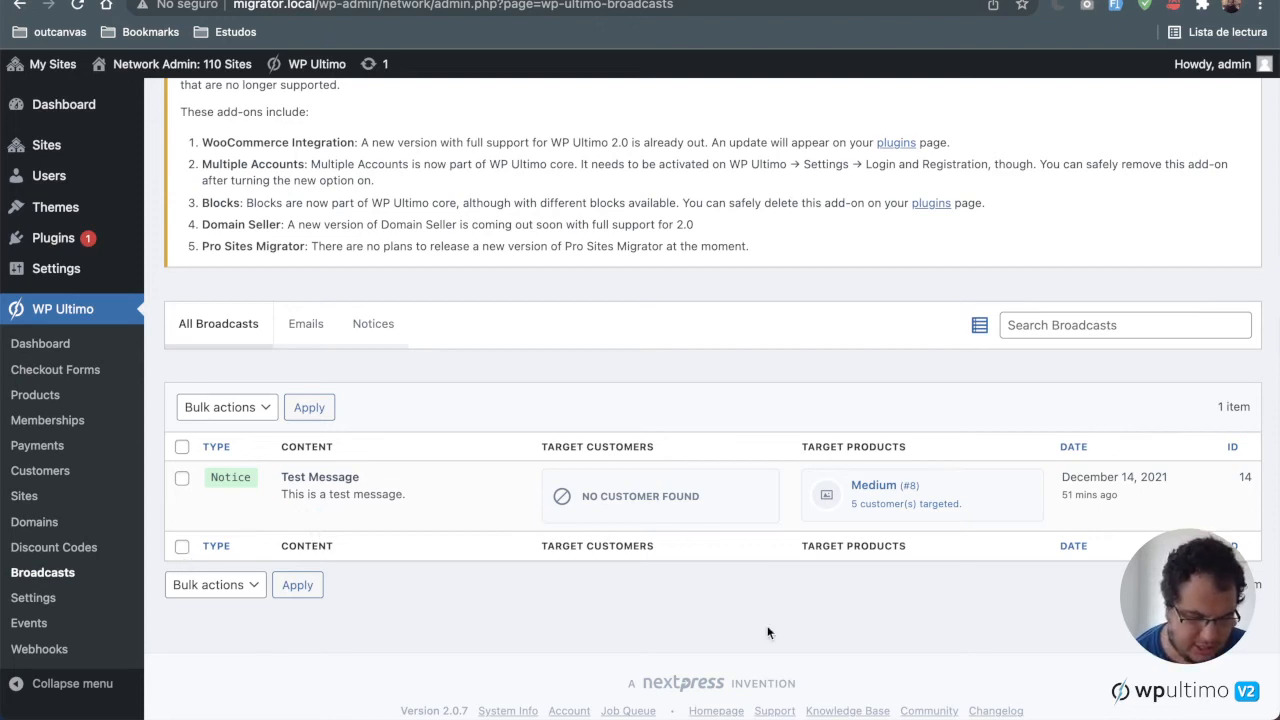
pyautogui.moveTo(1062, 495)
pyautogui.mouseDown()
pyautogui.moveTo(1119, 495)
pyautogui.moveTo(1047, 499)
pyautogui.mouseUp()
pyautogui.click(1120, 497)
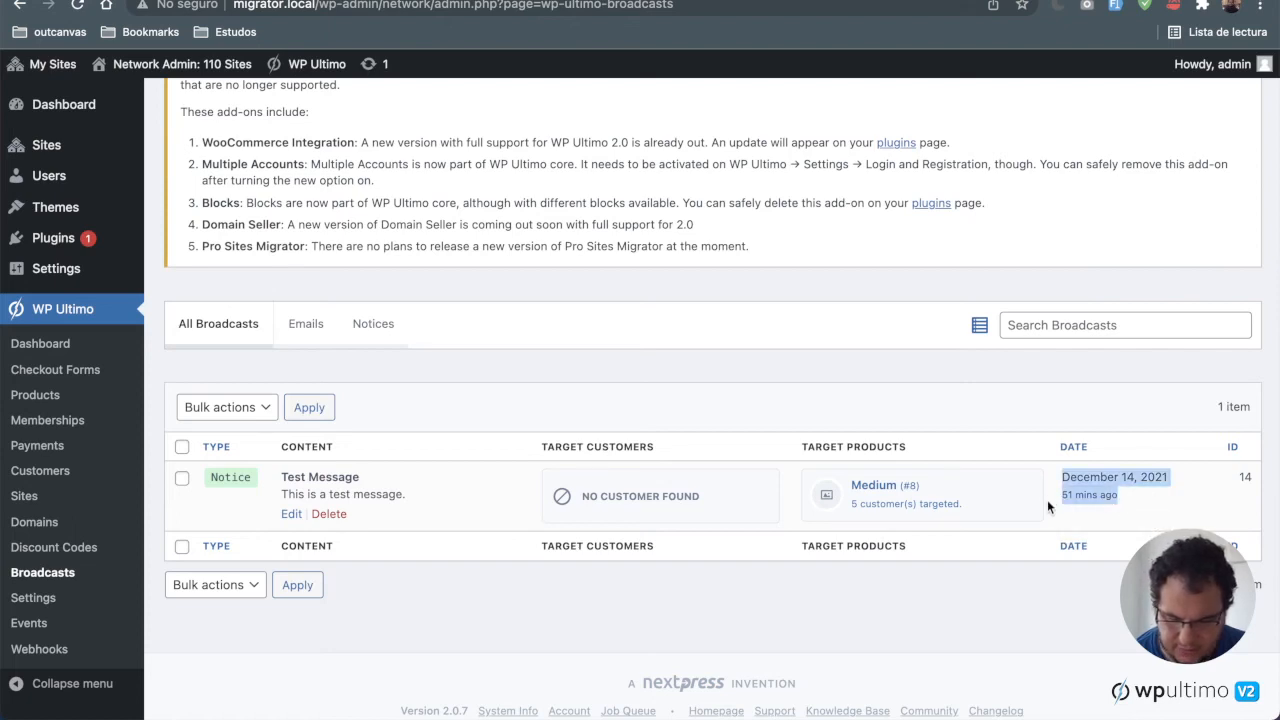
pyautogui.click(1136, 505)
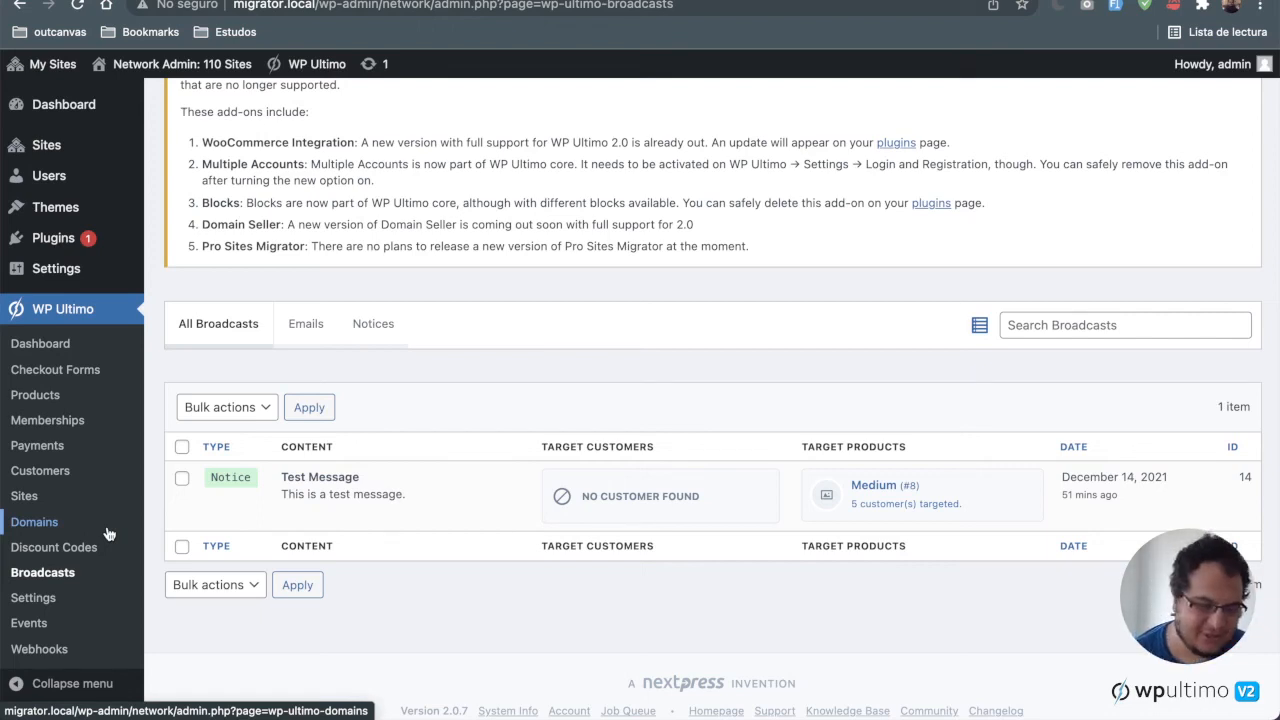
# Step: Open the WP Ultimo Sites list and browse the migrated customer-owned, template and main sites
pyautogui.click(28, 496)
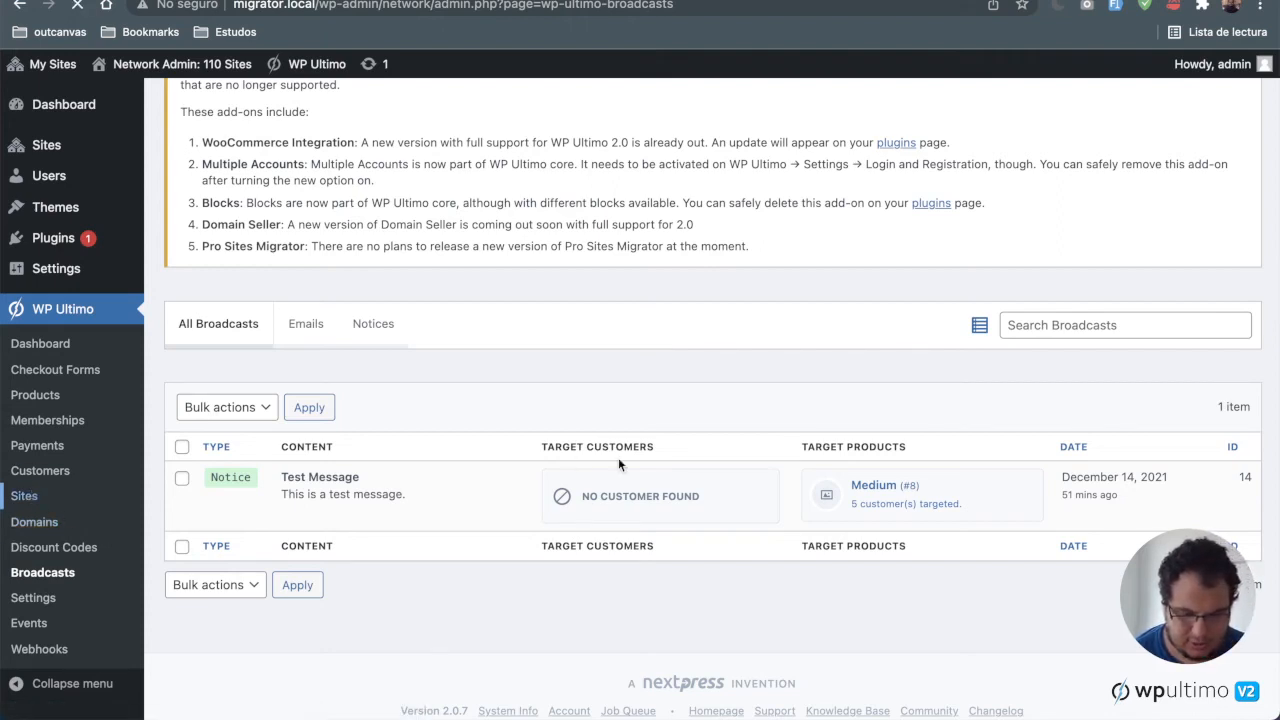
pyautogui.scroll(-1, 618, 464)
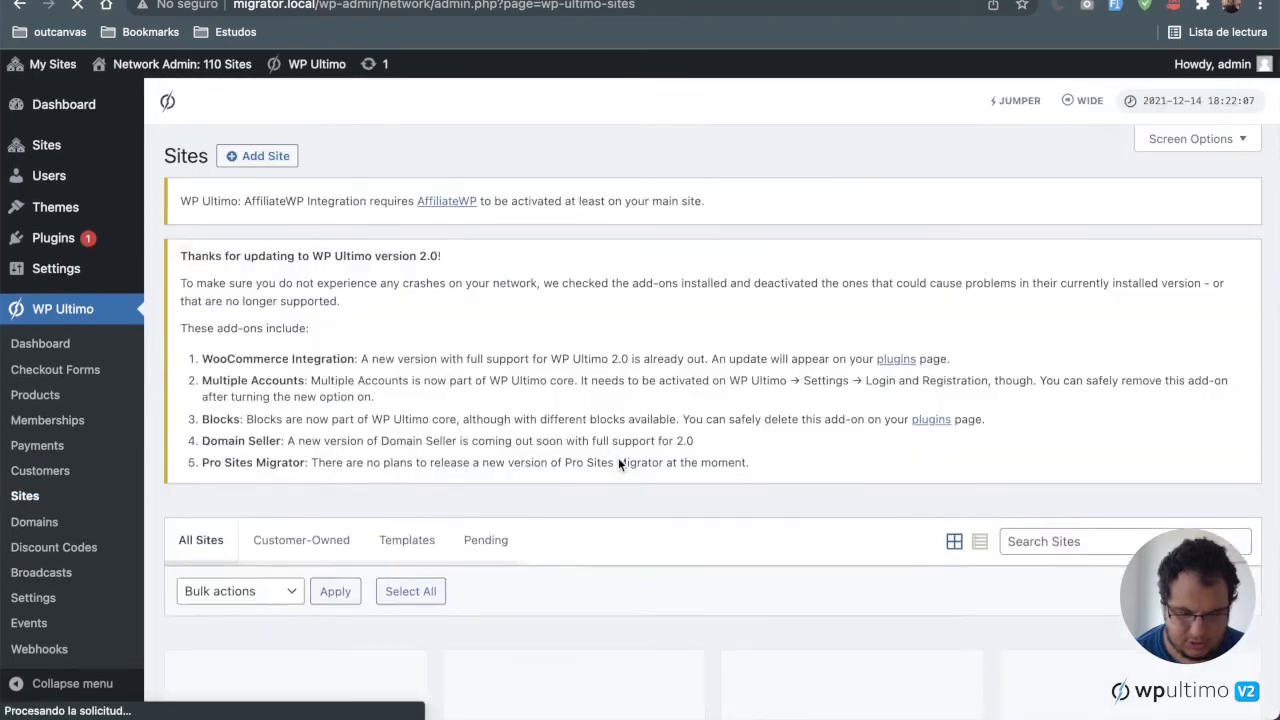
pyautogui.scroll(-3, 618, 464)
pyautogui.scroll(-4, 618, 464)
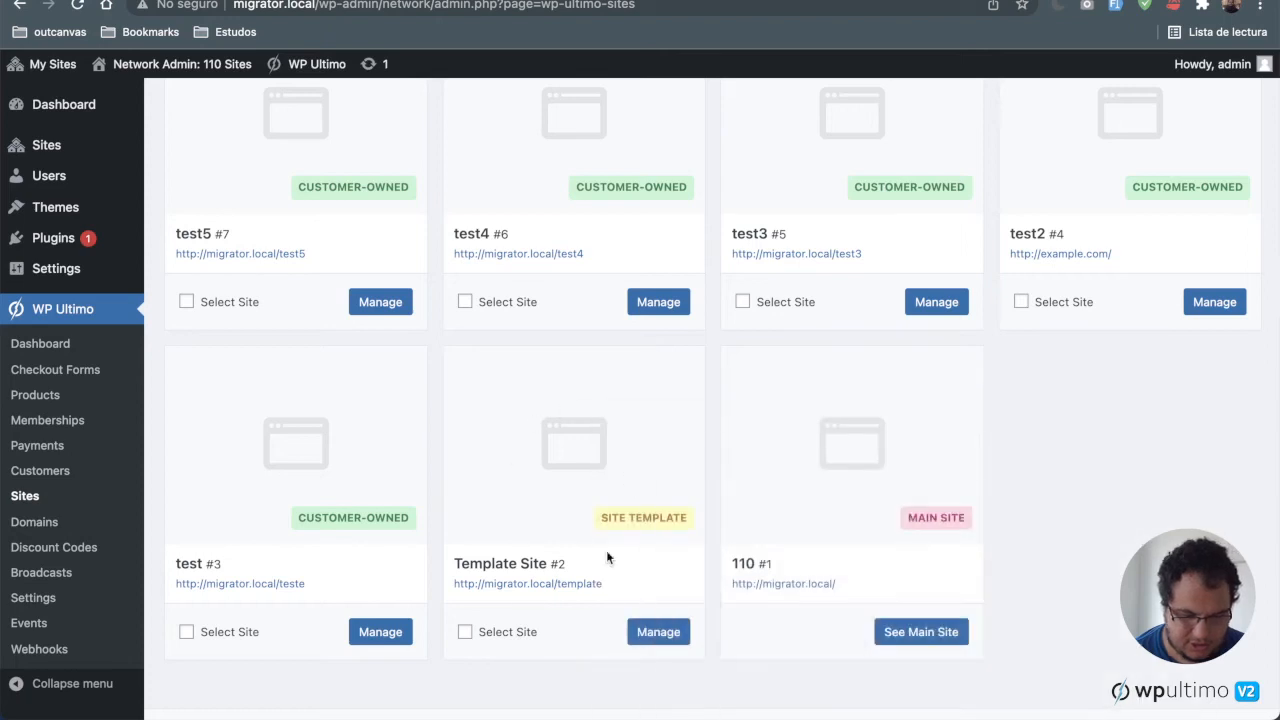
pyautogui.scroll(1, 578, 564)
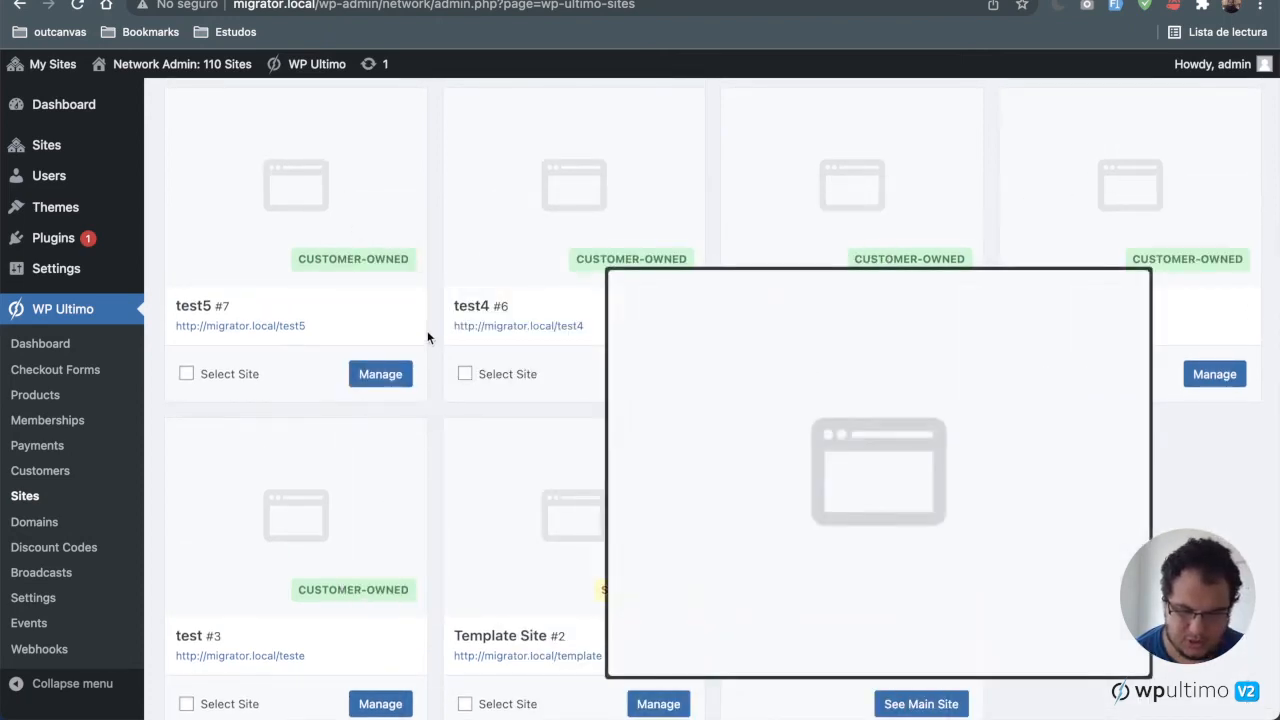
pyautogui.scroll(1, 354, 331)
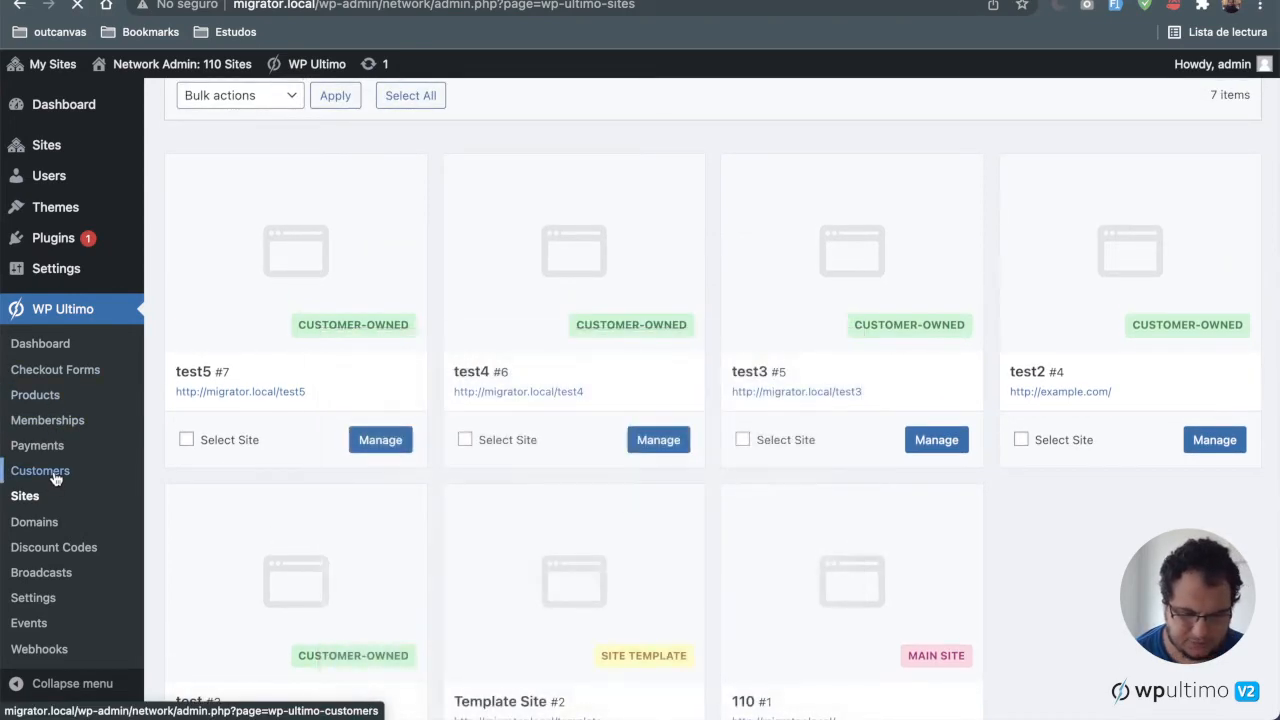
# Step: Open the Customers list and browse the migrated customers and their memberships
pyautogui.click(55, 478)
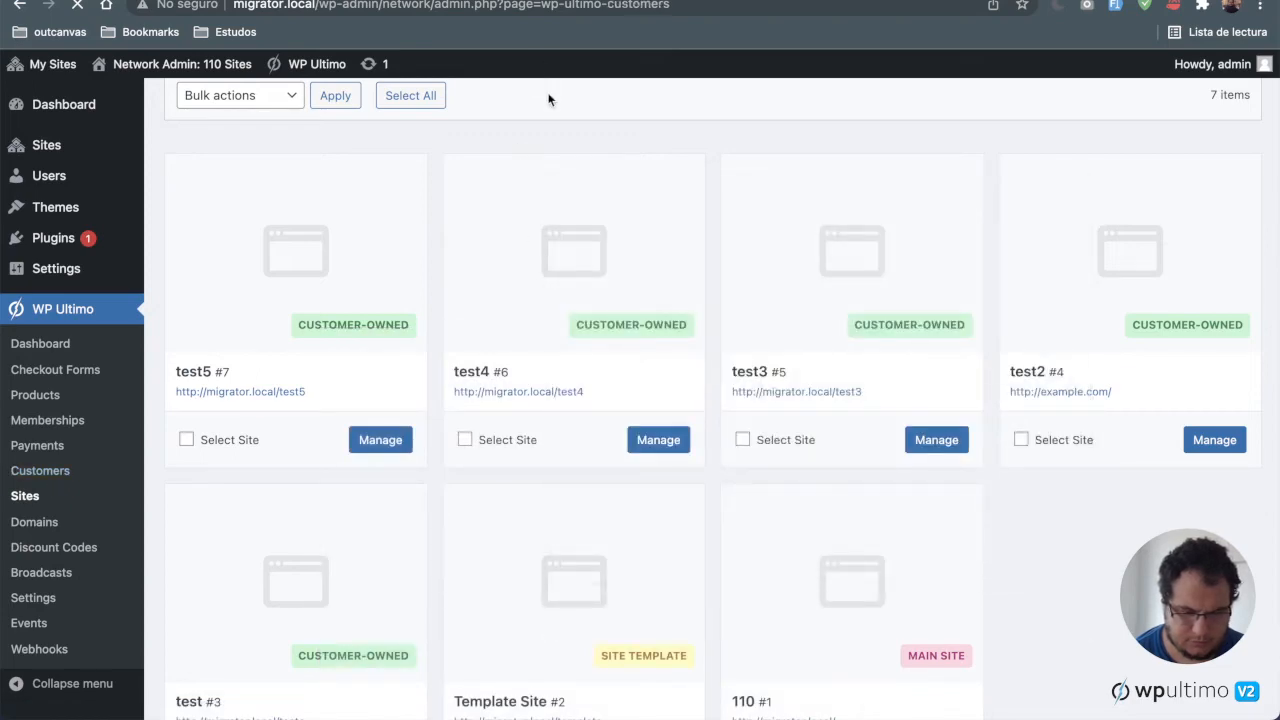
pyautogui.scroll(-5, 706, 445)
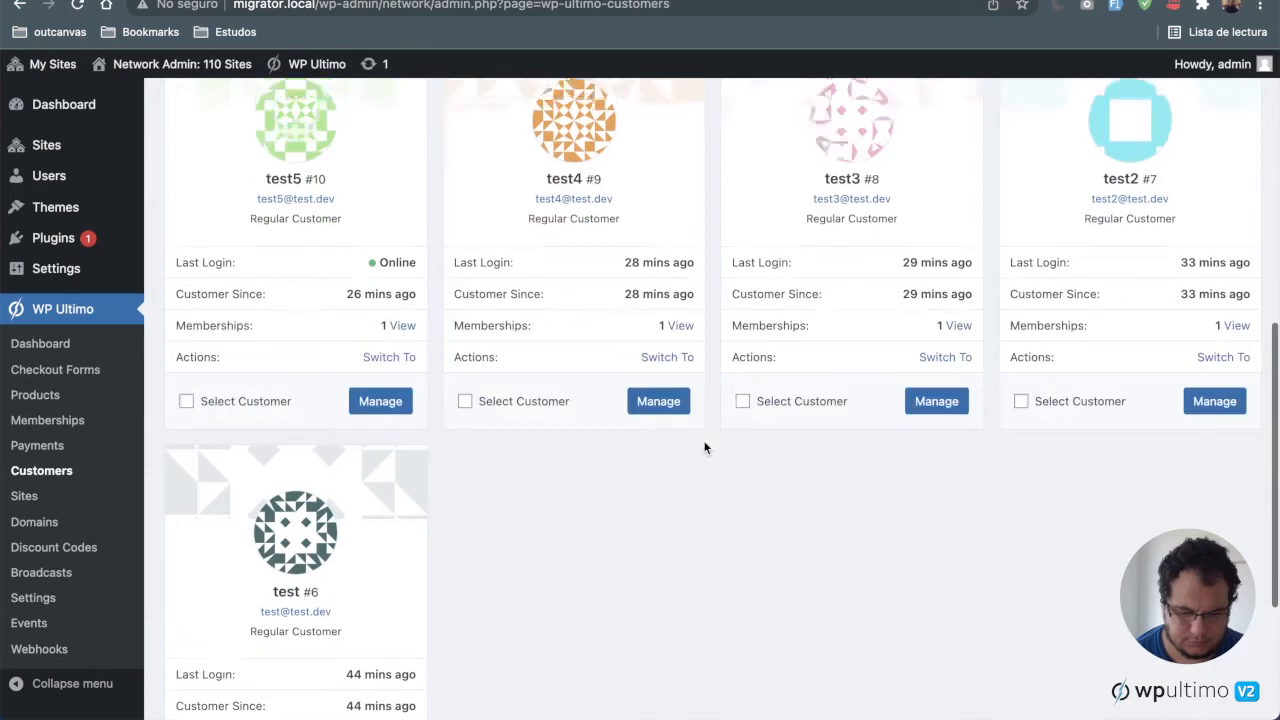
pyautogui.scroll(-2, 704, 448)
pyautogui.scroll(3, 704, 448)
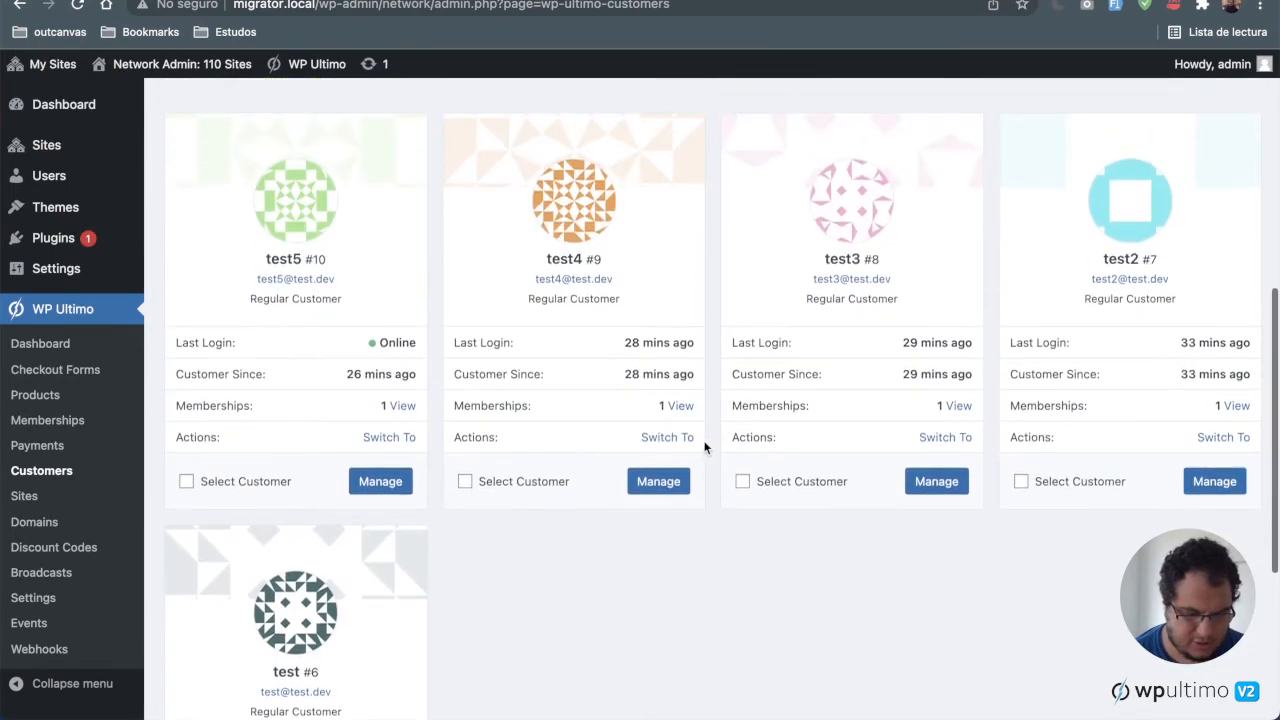
pyautogui.scroll(3, 704, 448)
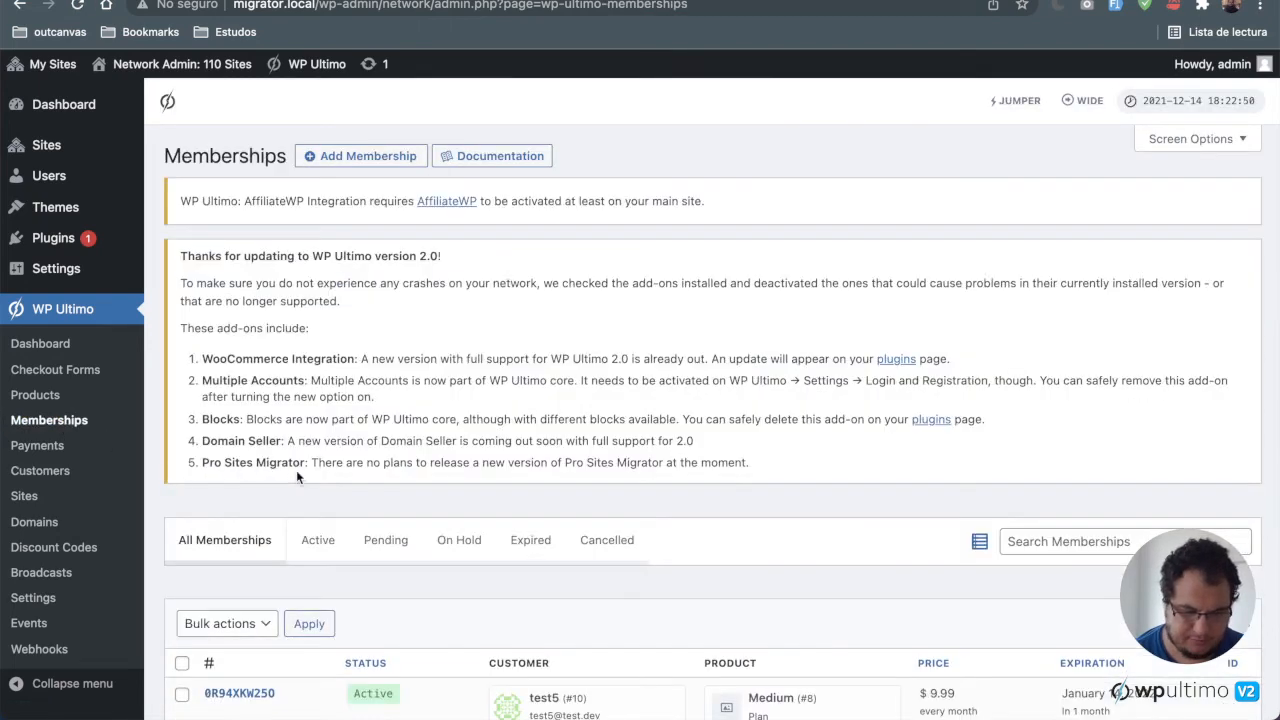
# Step: Browse the Memberships list and open the active membership for test5 for editing
pyautogui.scroll(-5, 296, 470)
pyautogui.scroll(1, 296, 470)
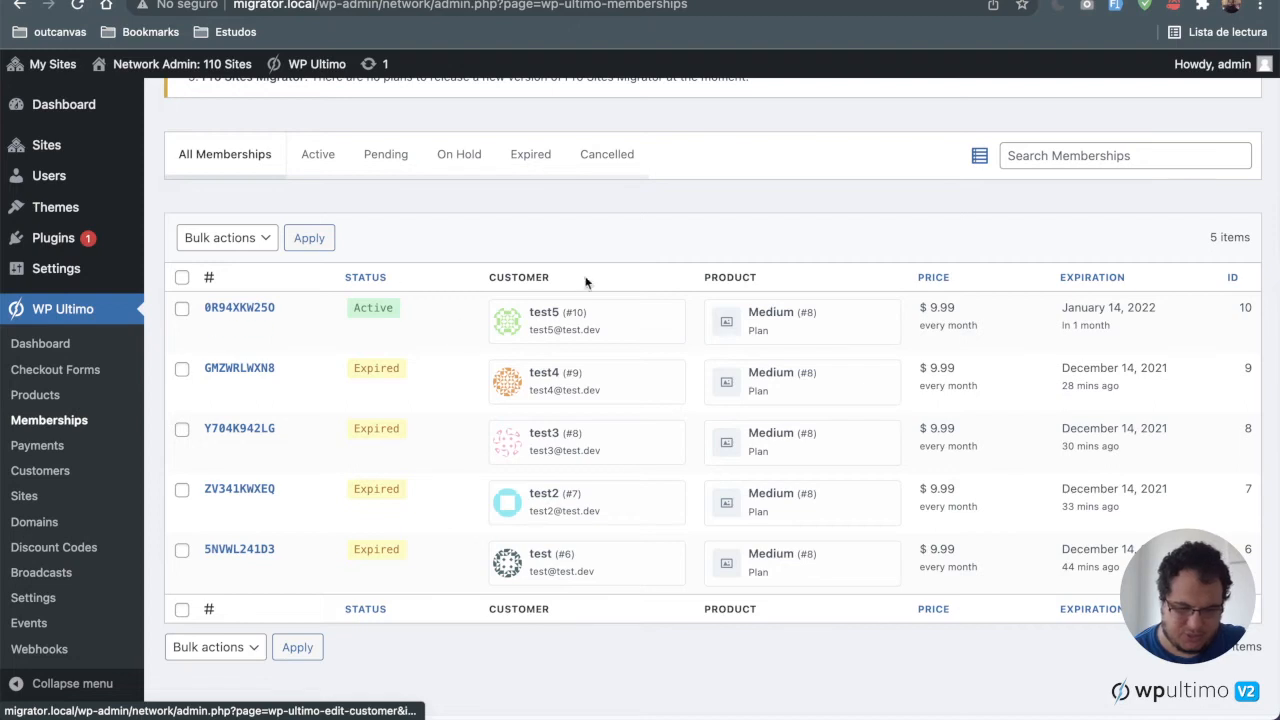
pyautogui.click(210, 327)
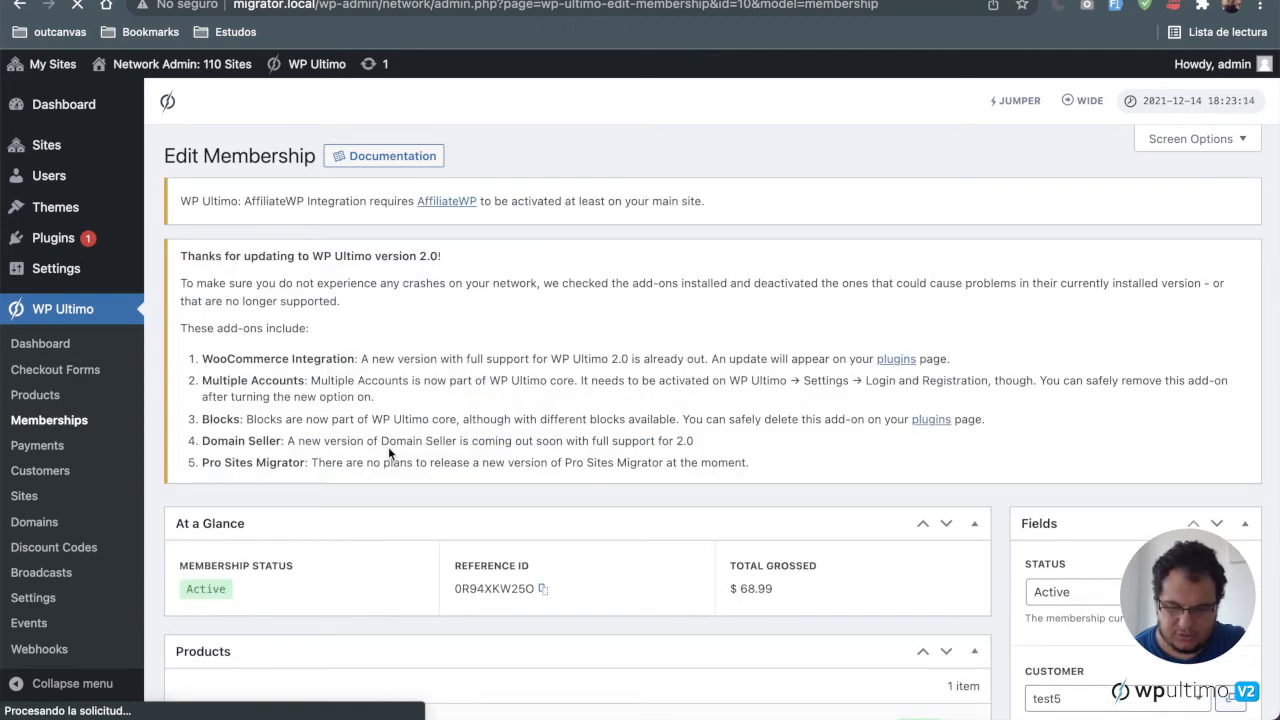
# Step: Review the membership's options, payments, sites, linked customer and payment gateway fields
pyautogui.scroll(-3, 389, 450)
pyautogui.scroll(-5, 390, 455)
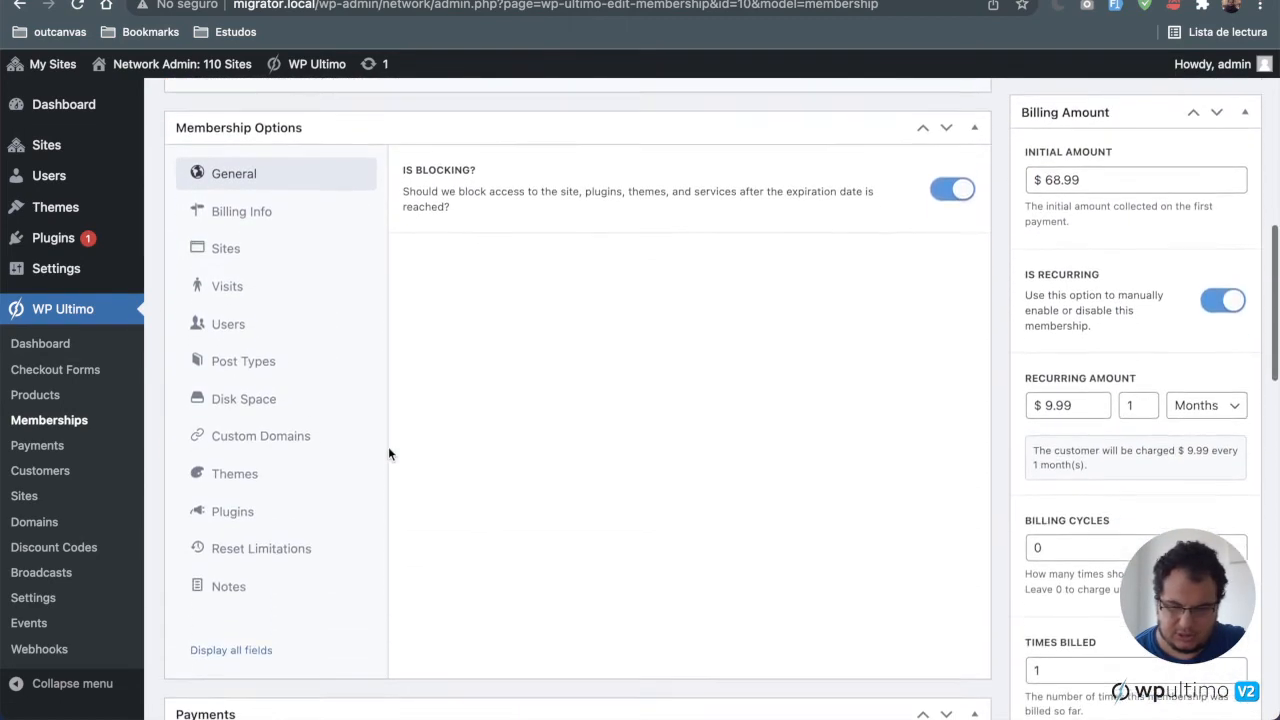
pyautogui.scroll(-5, 390, 454)
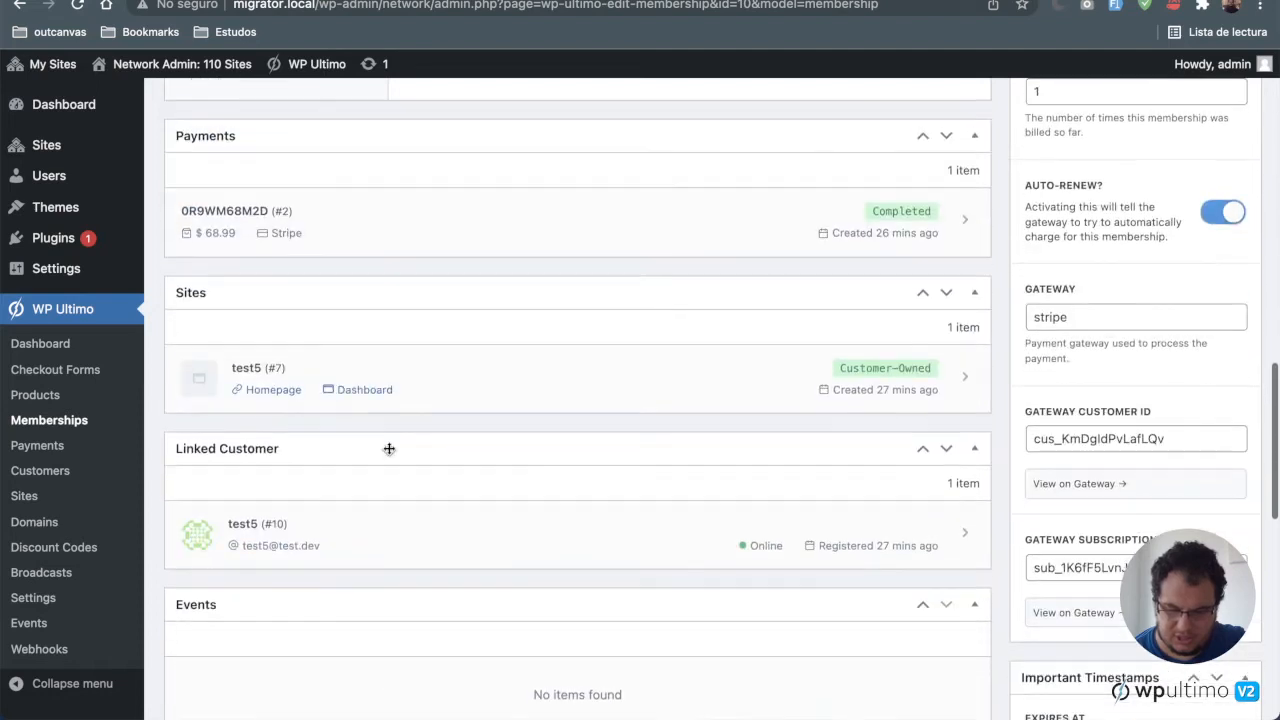
pyautogui.scroll(-1, 389, 449)
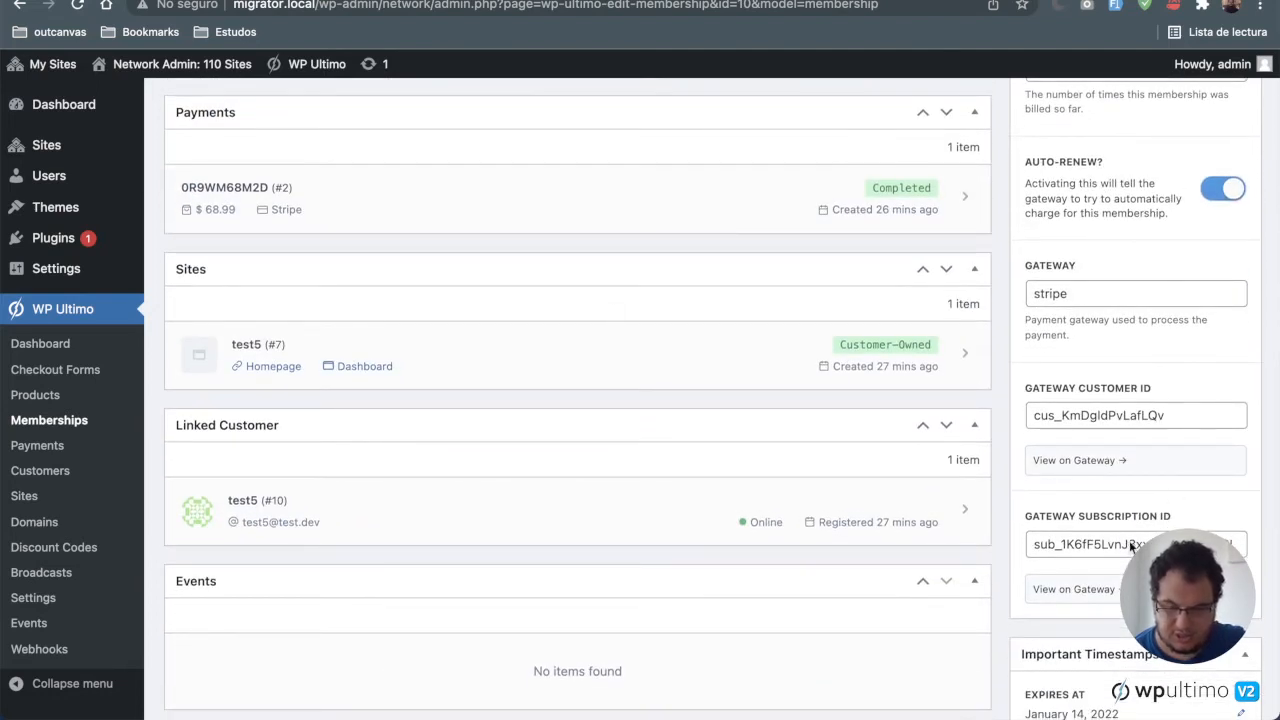
pyautogui.moveTo(1097, 294); pyautogui.dragTo(1019, 294)
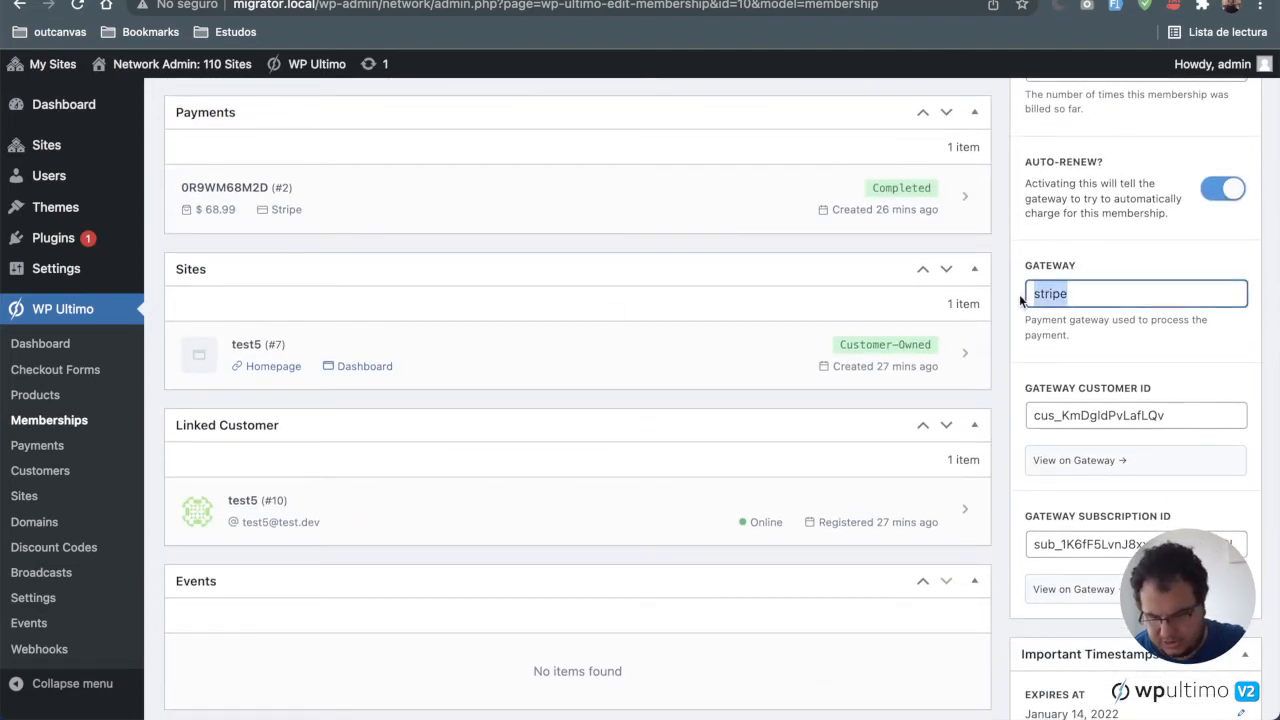
pyautogui.click(1104, 300)
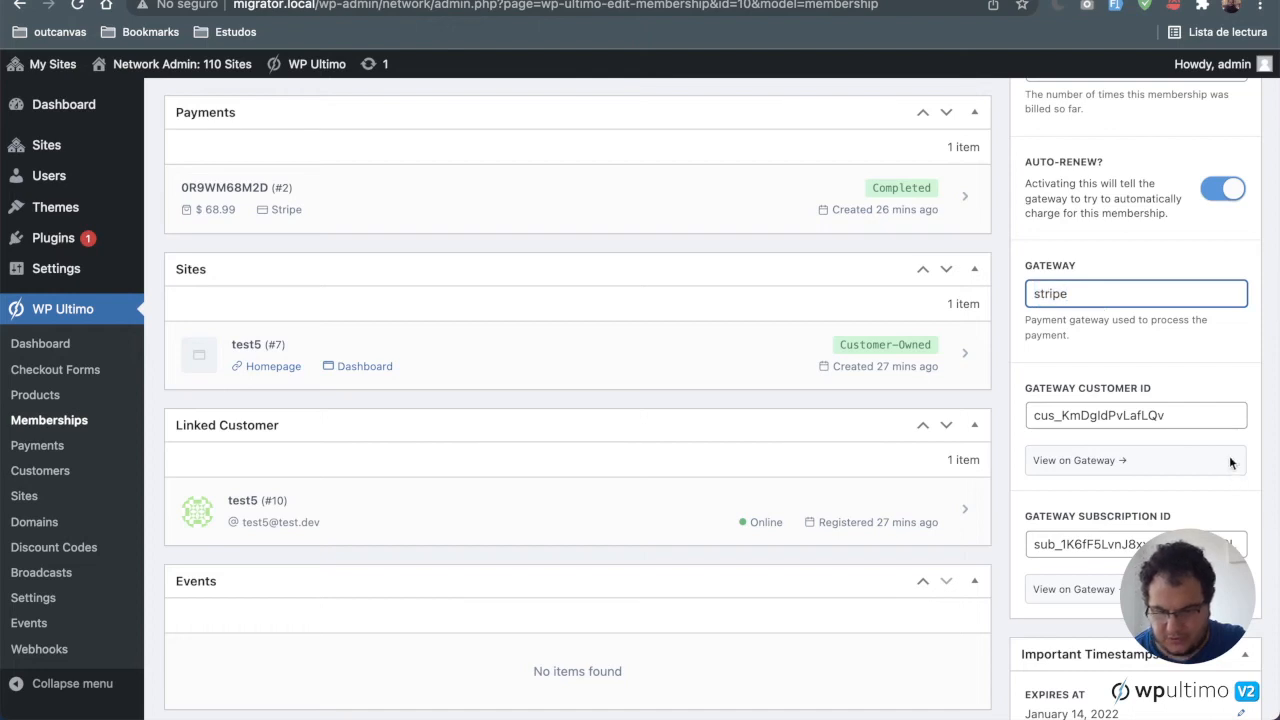
pyautogui.moveTo(1233, 416); pyautogui.dragTo(968, 421)
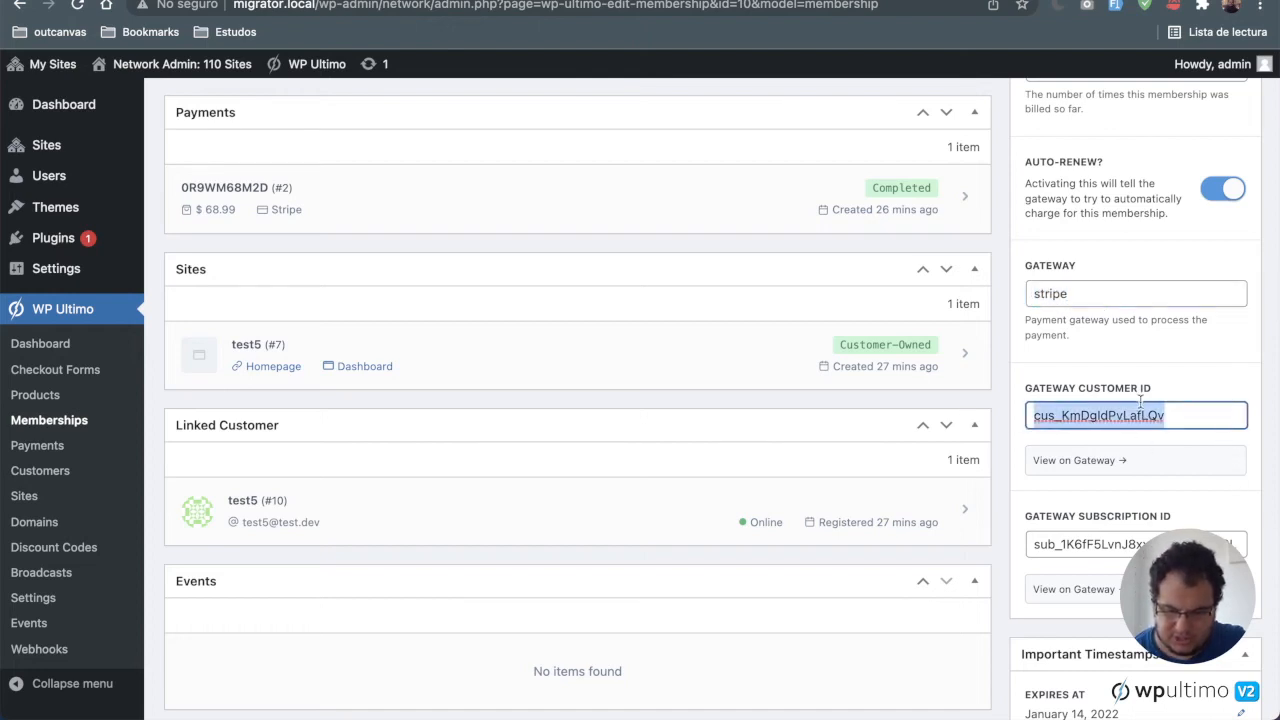
pyautogui.moveTo(1235, 544); pyautogui.dragTo(943, 549)
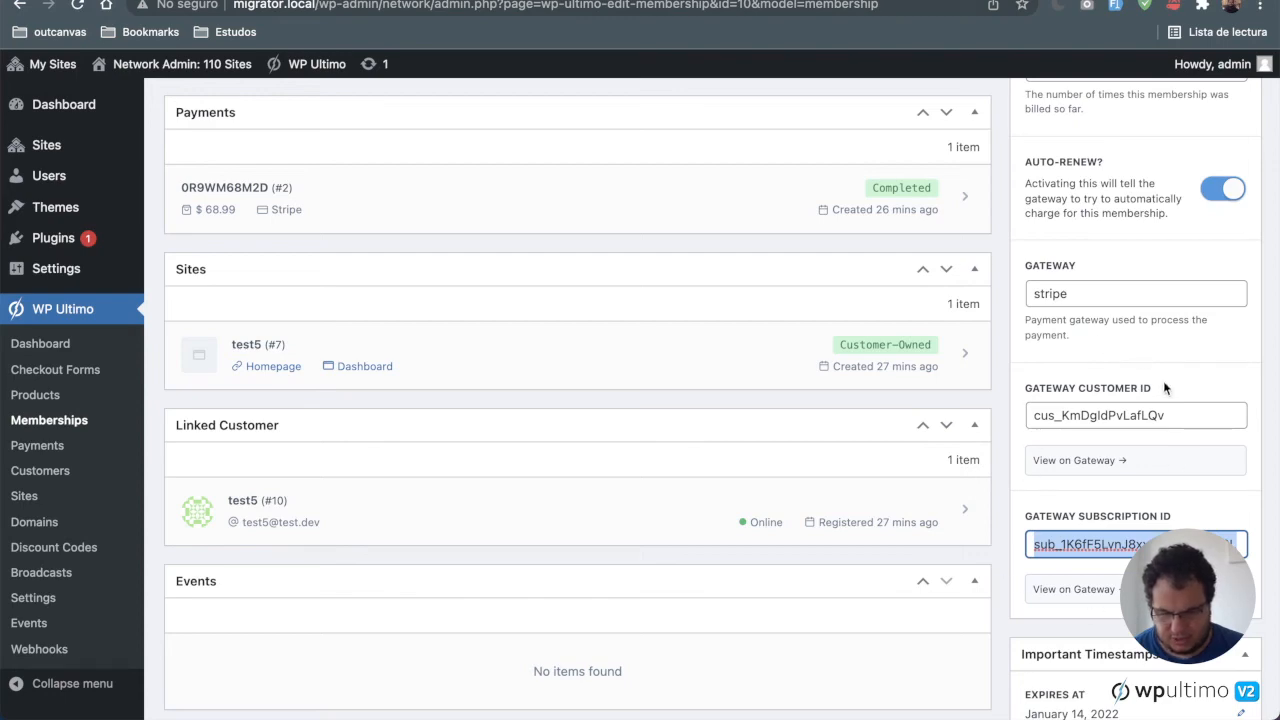
pyautogui.scroll(3, 1163, 380)
pyautogui.scroll(5, 1163, 388)
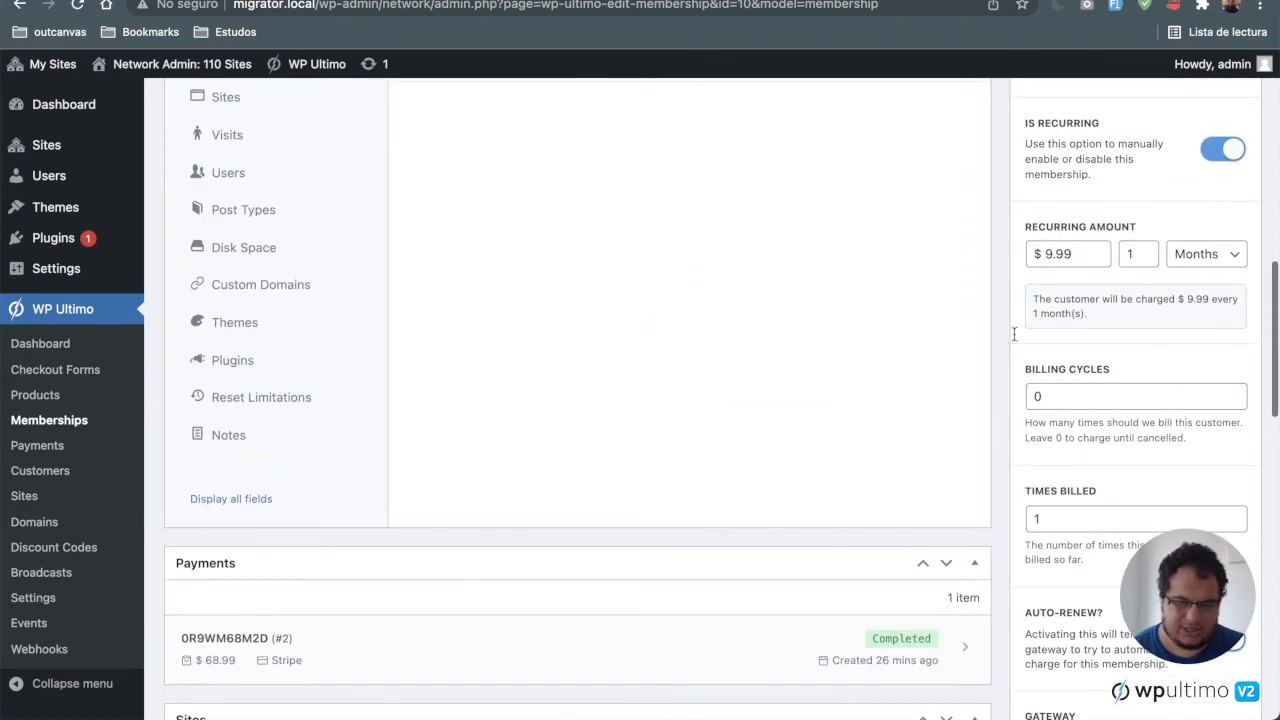
pyautogui.scroll(2, 784, 305)
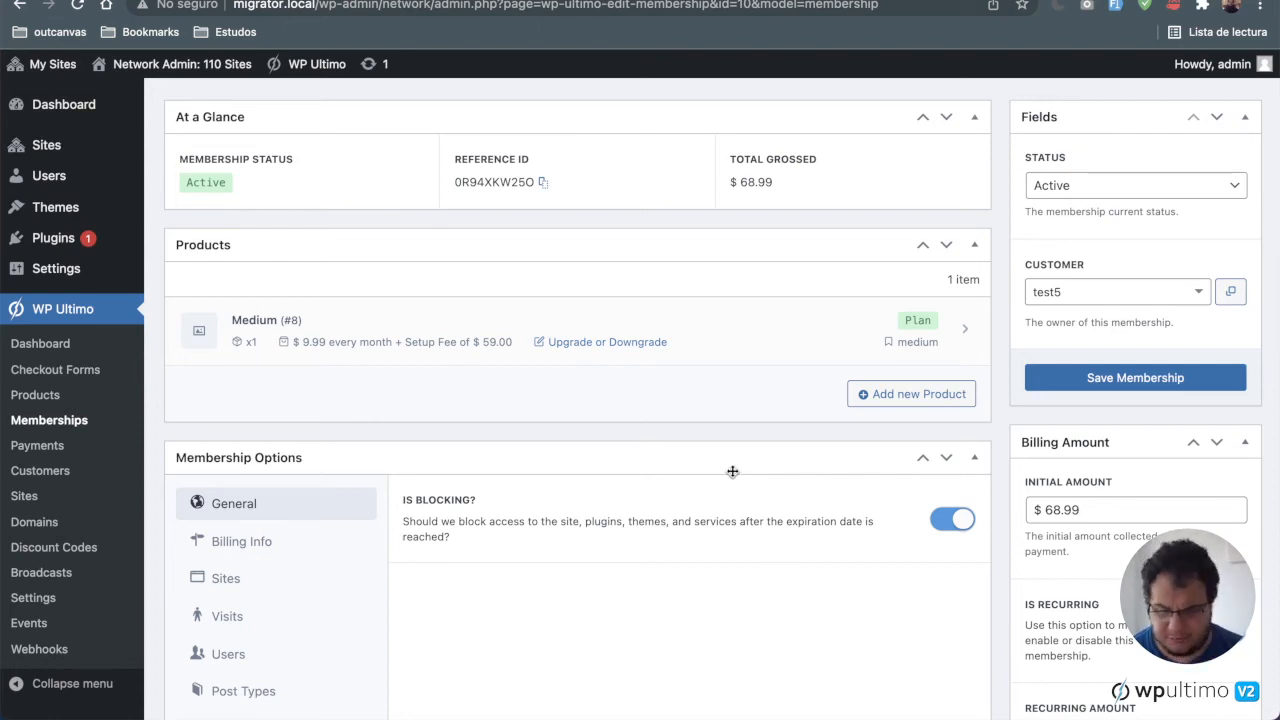
# Step: Review the membership's post type limits, unique visits quota and disk space allowance
pyautogui.scroll(-5, 732, 471)
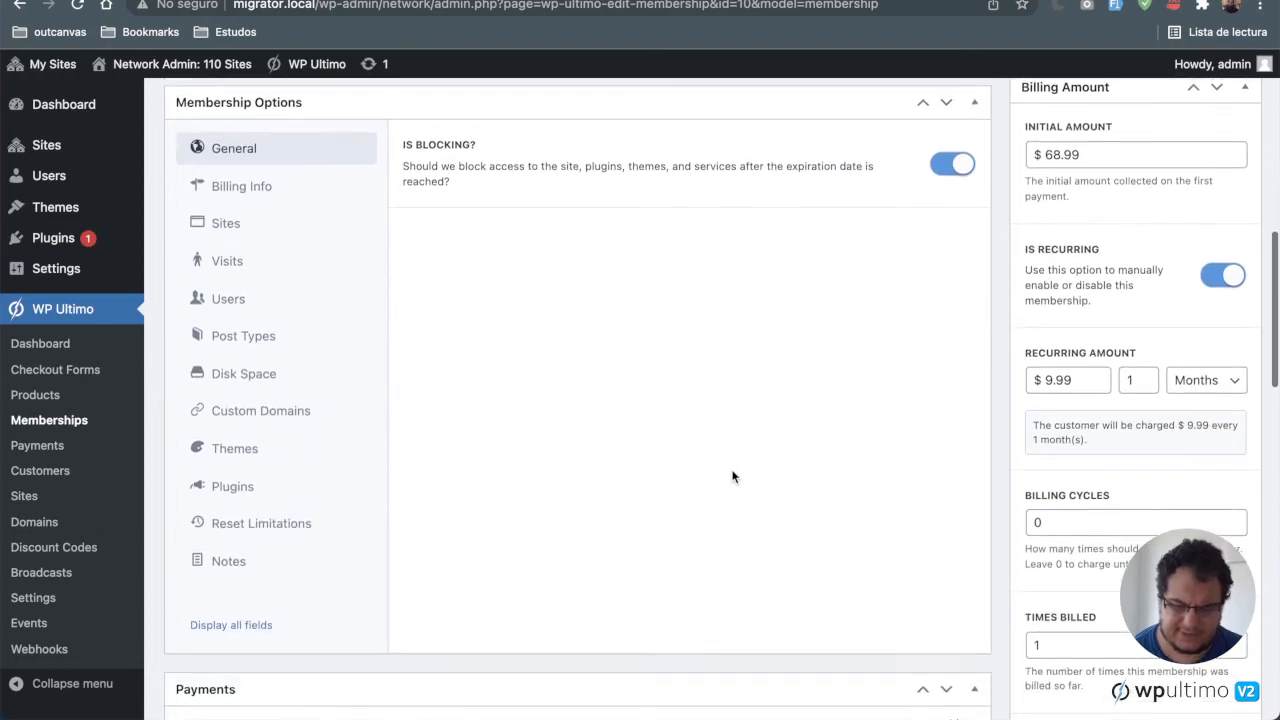
pyautogui.scroll(2, 732, 477)
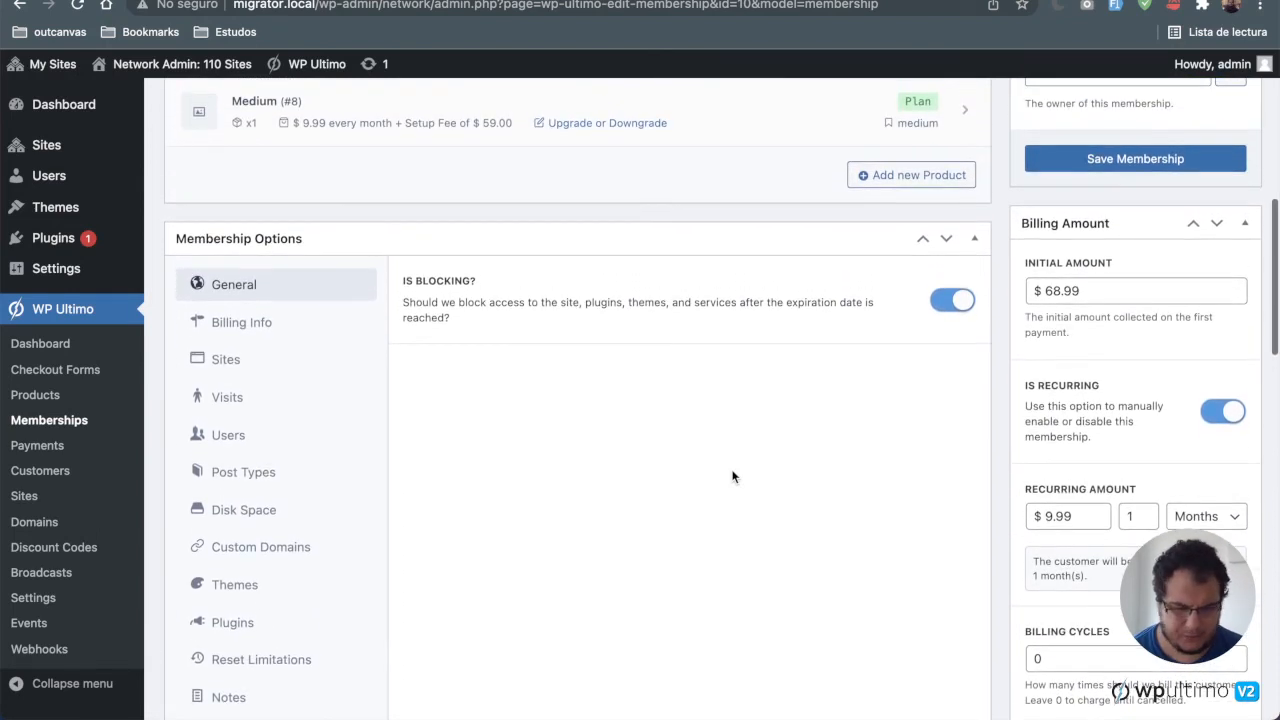
pyautogui.scroll(-1, 732, 477)
pyautogui.click(271, 404)
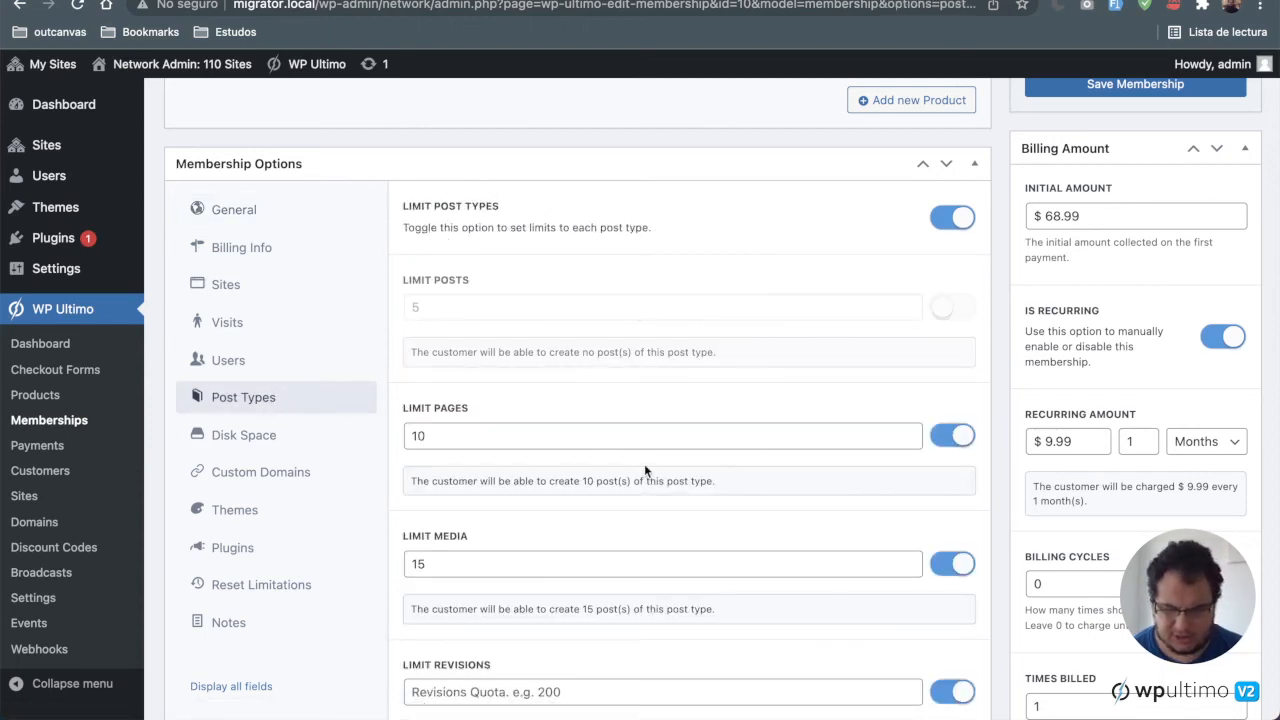
pyautogui.scroll(-3, 649, 466)
pyautogui.scroll(2, 711, 183)
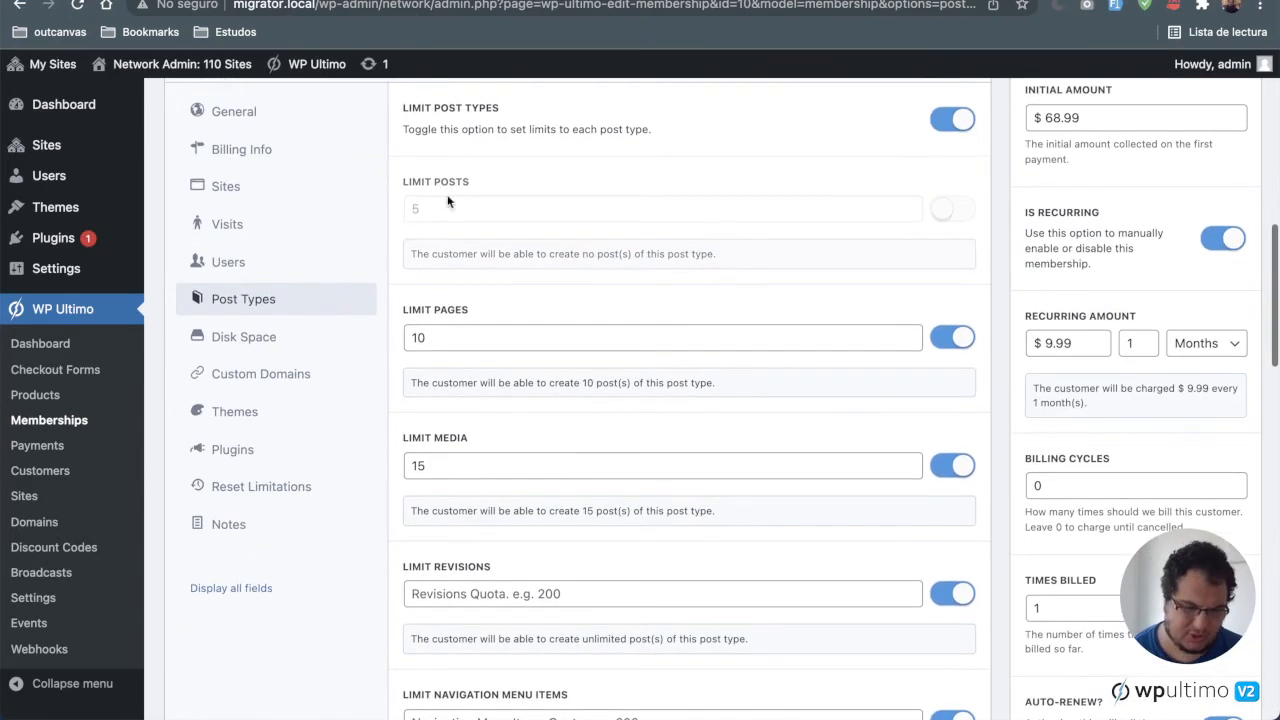
pyautogui.click(230, 228)
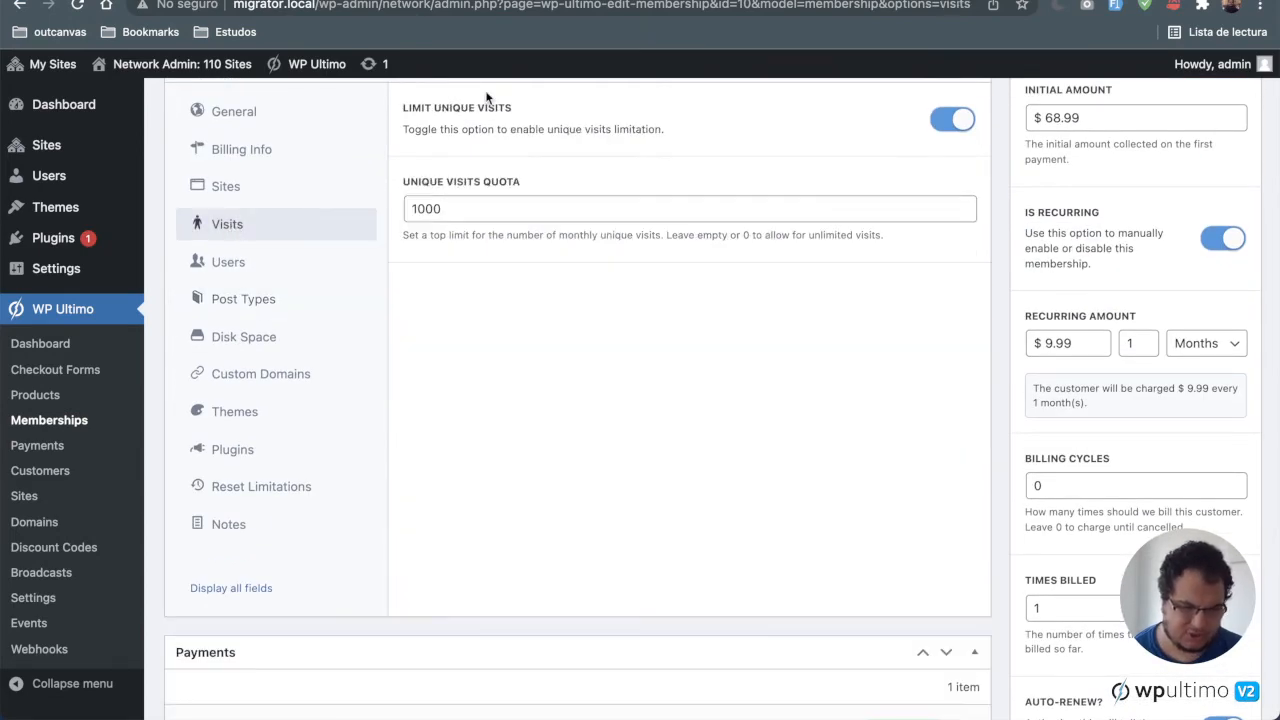
pyautogui.click(249, 303)
pyautogui.click(270, 340)
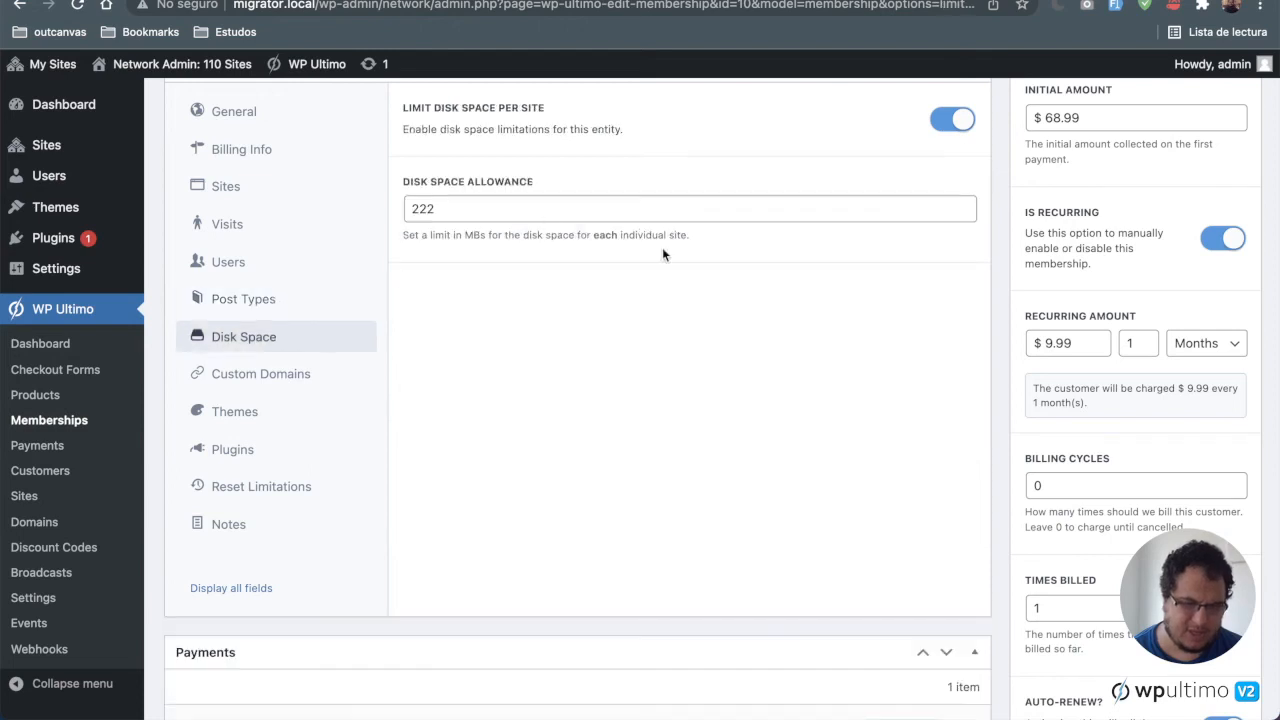
pyautogui.click(291, 303)
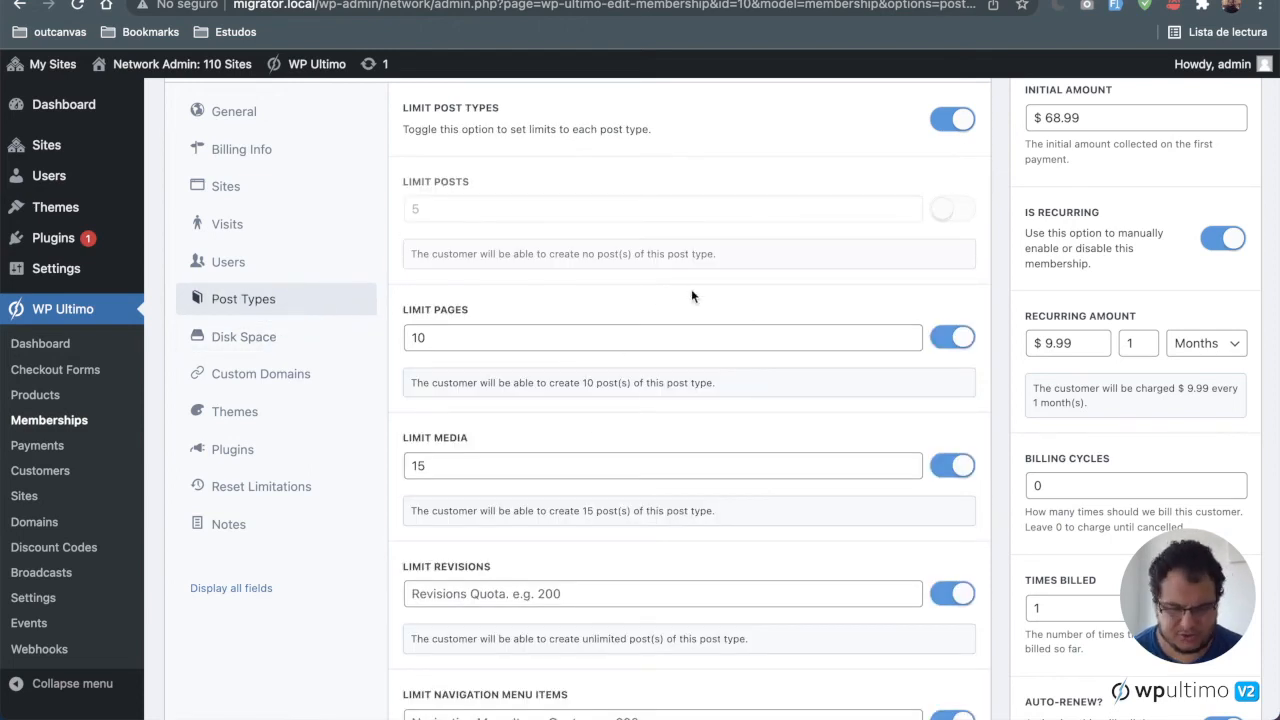
# Step: Review the membership's theme visibility and behavior settings
pyautogui.click(290, 418)
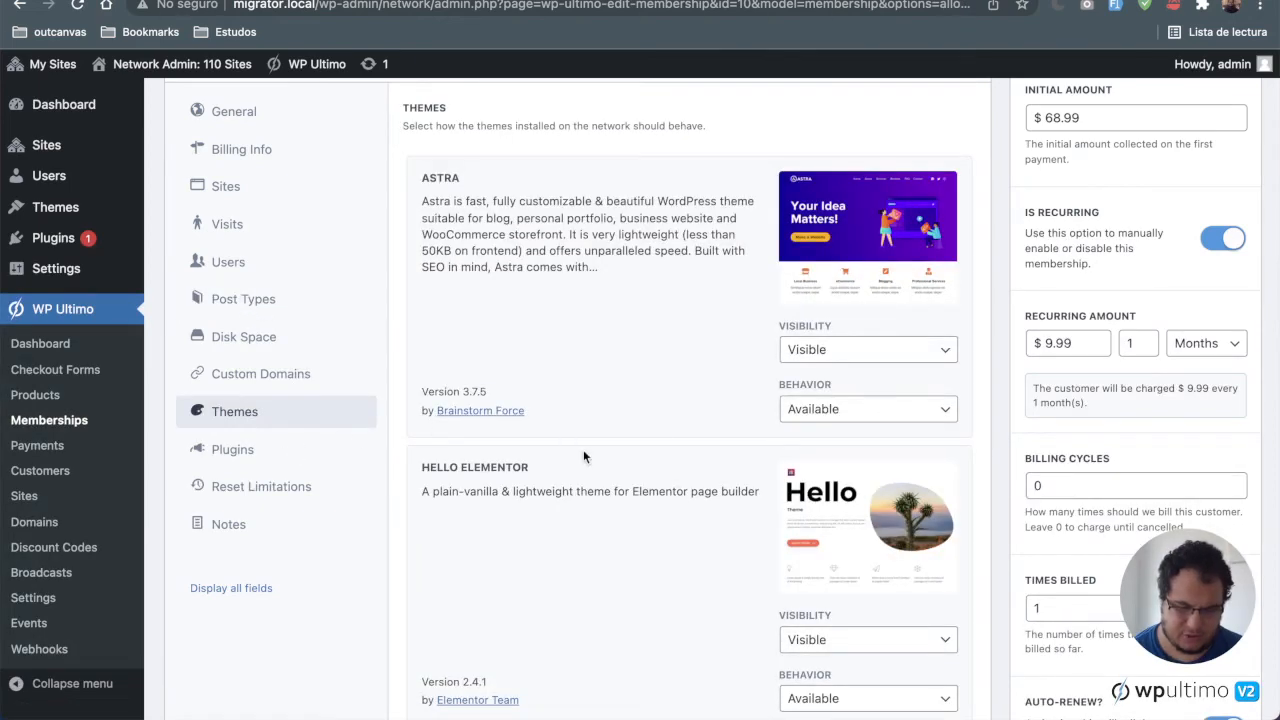
pyautogui.scroll(-4, 585, 456)
pyautogui.scroll(2, 585, 453)
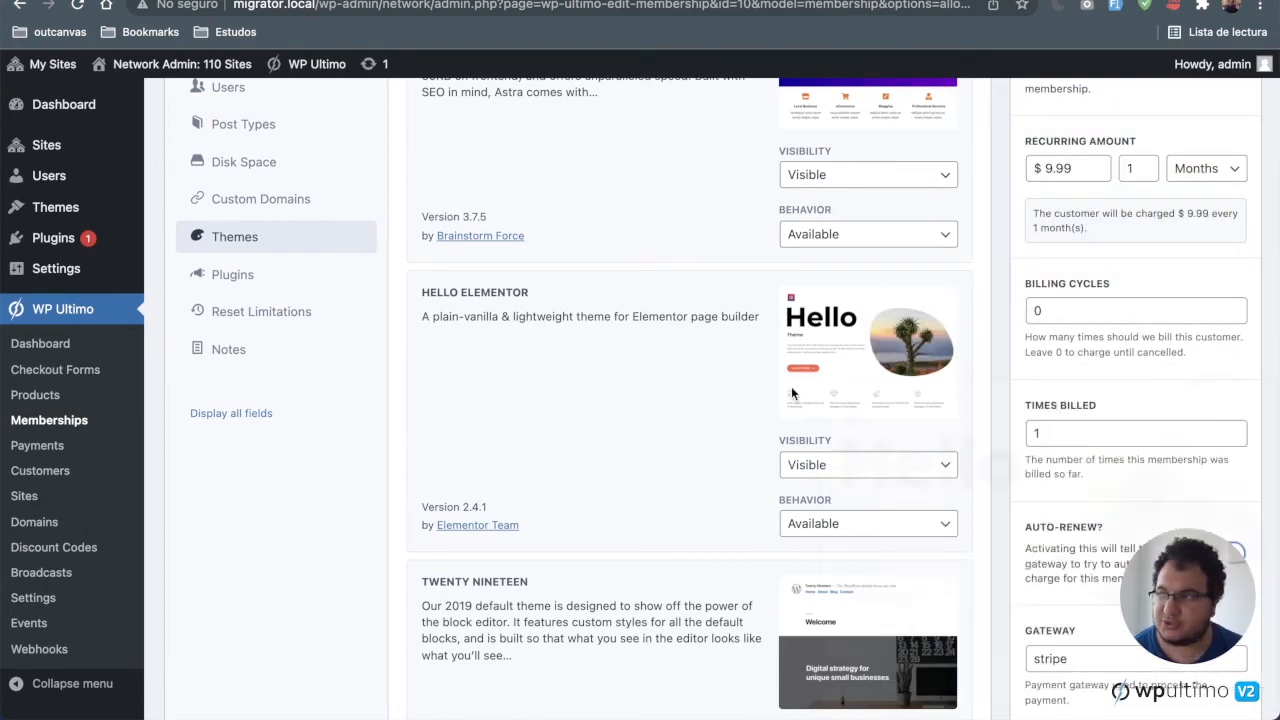
pyautogui.moveTo(789, 397)
pyautogui.scroll(-5, 731, 451)
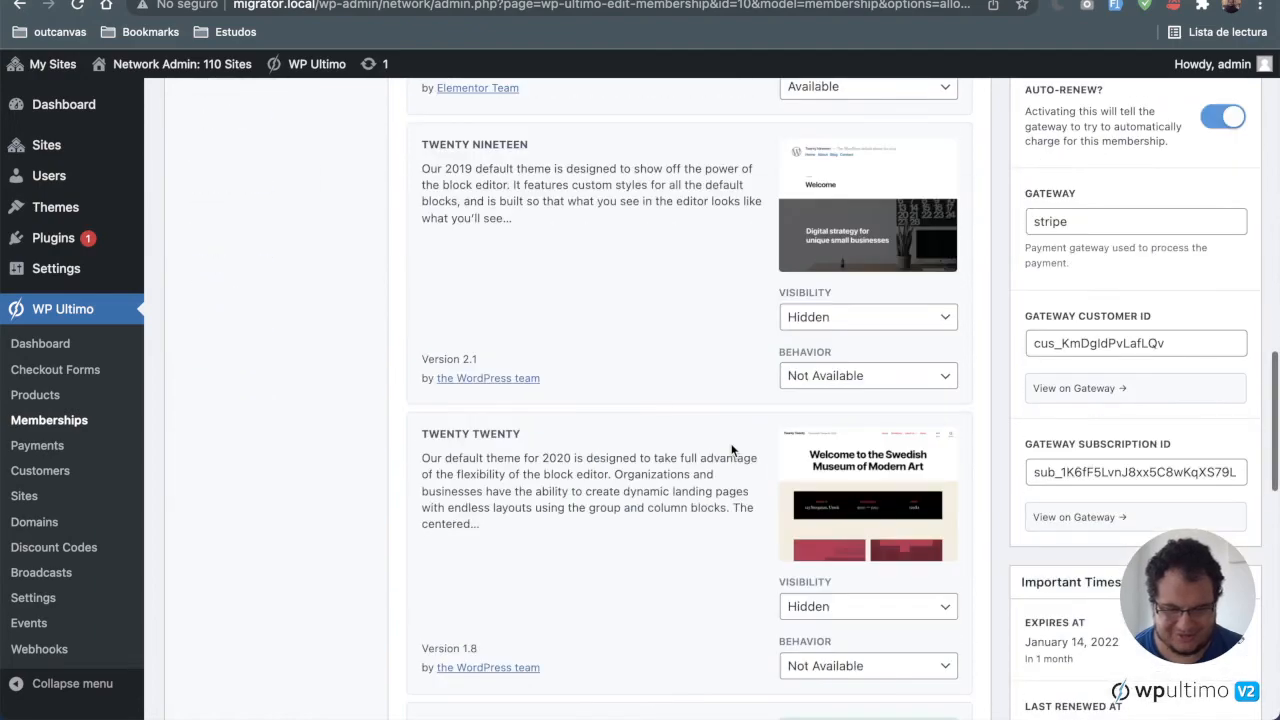
pyautogui.scroll(8, 731, 449)
# Step: Review the membership's plugin visibility and behavior settings
pyautogui.click(276, 578)
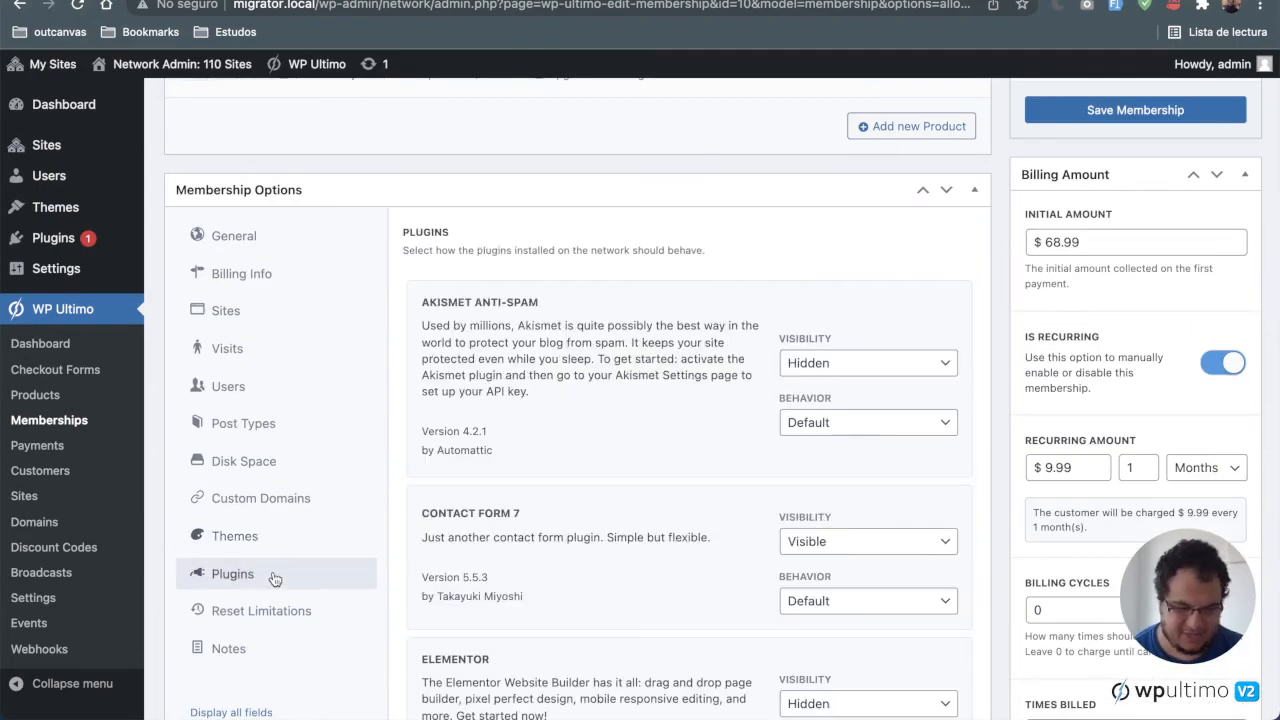
pyautogui.scroll(-2, 852, 478)
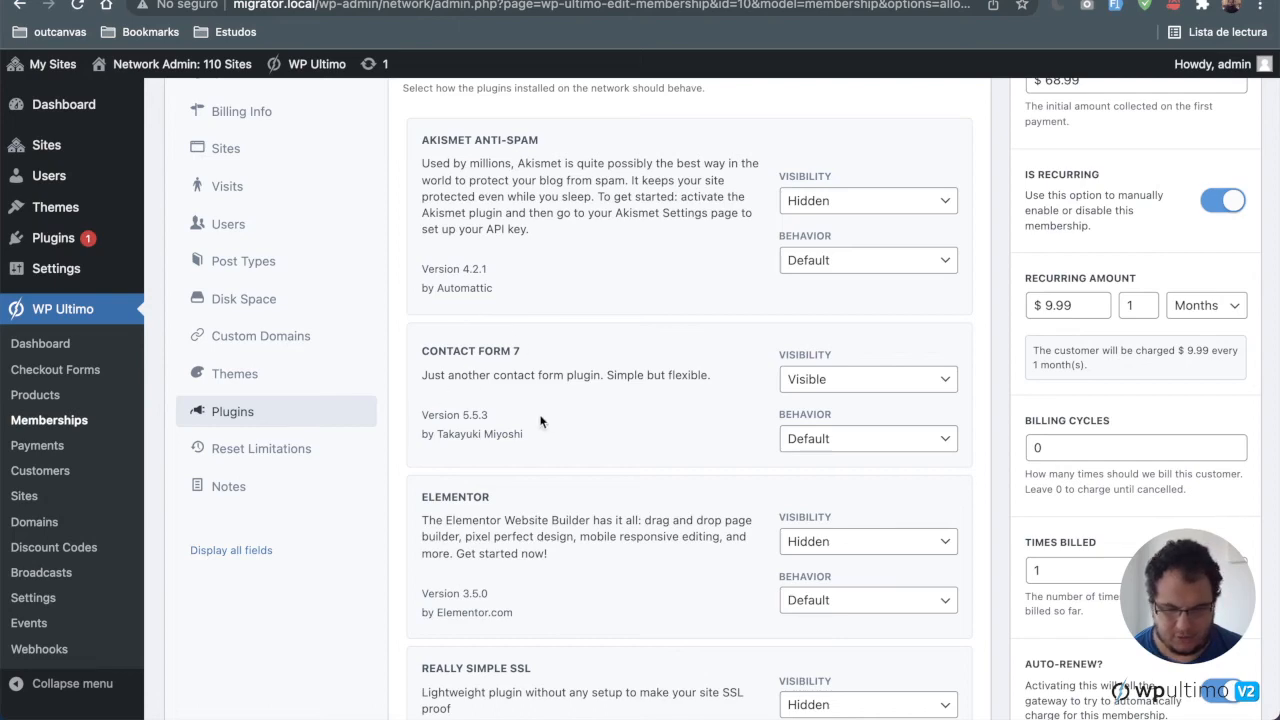
pyautogui.scroll(-5, 540, 421)
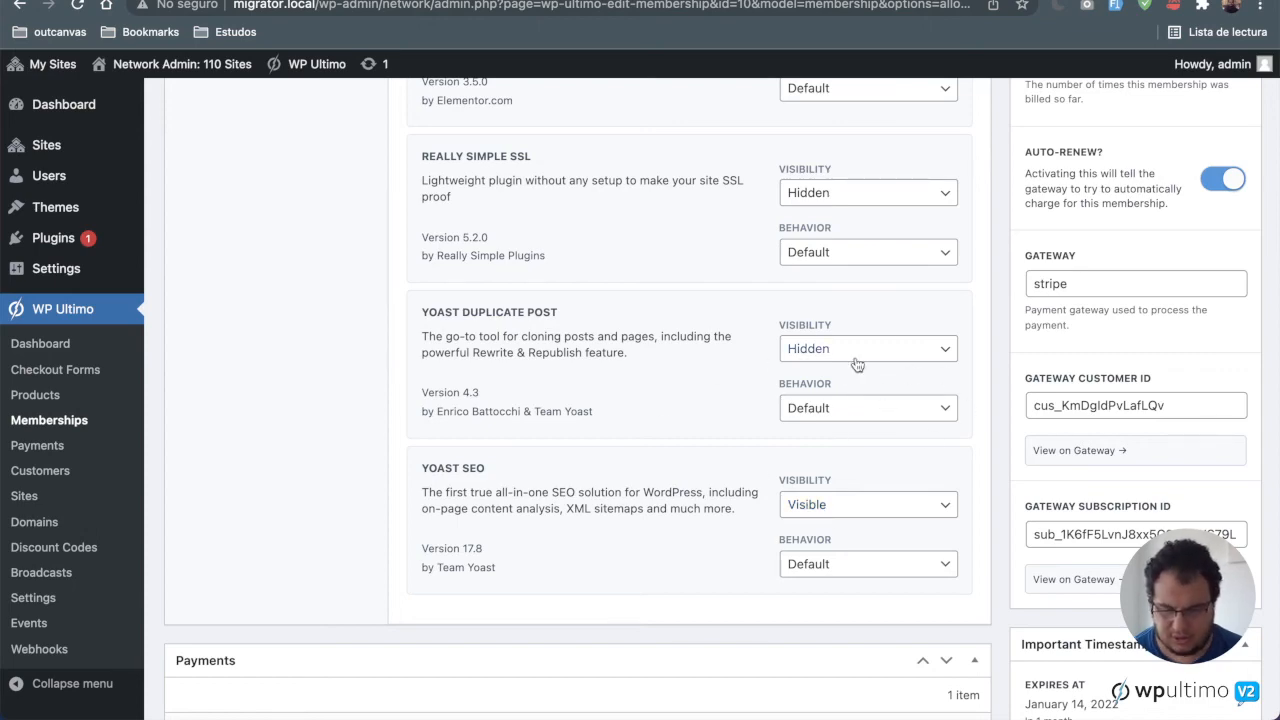
pyautogui.scroll(6, 856, 364)
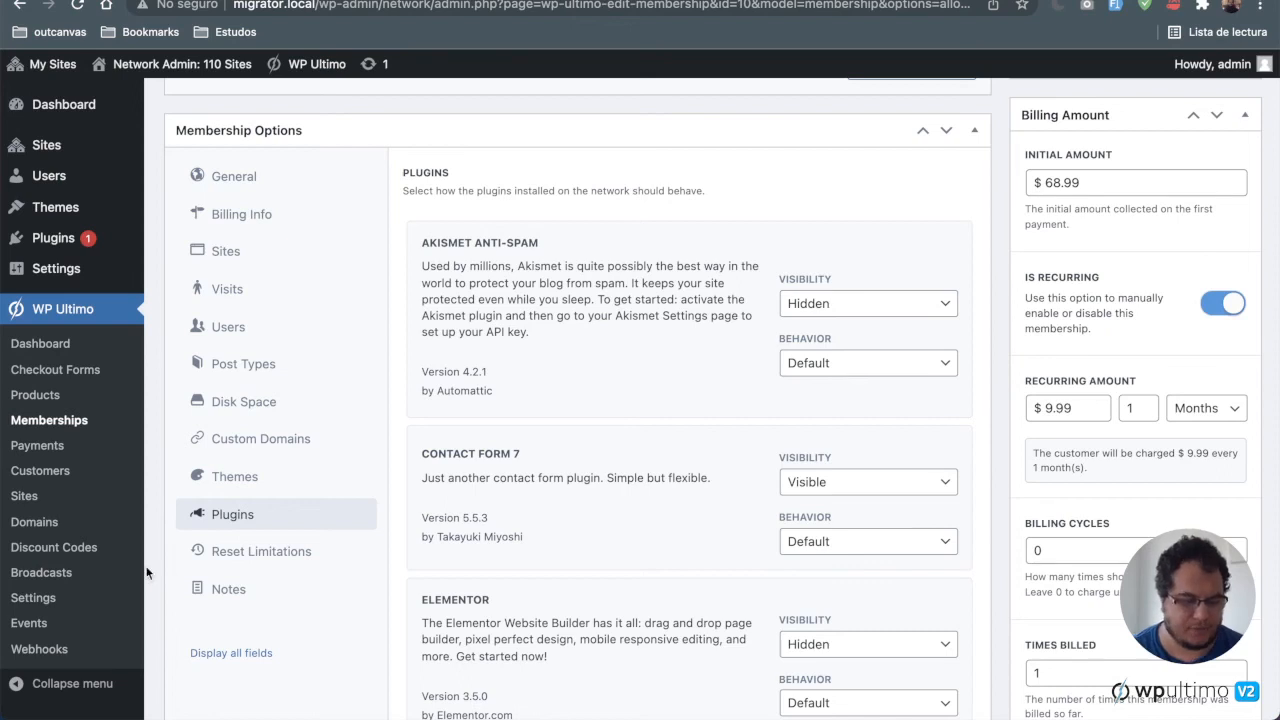
# Step: Open the WP Ultimo Domains list and inspect the migrated example.com domain mapping
pyautogui.click(44, 526)
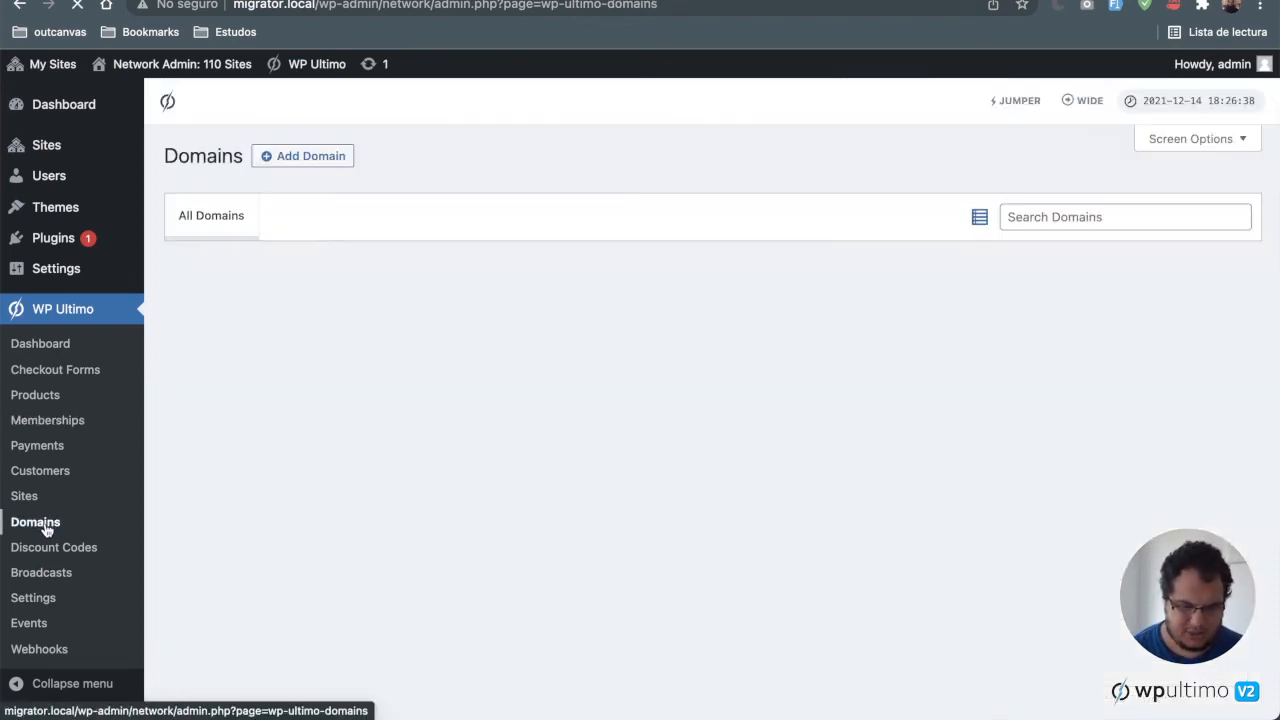
pyautogui.scroll(-3, 251, 517)
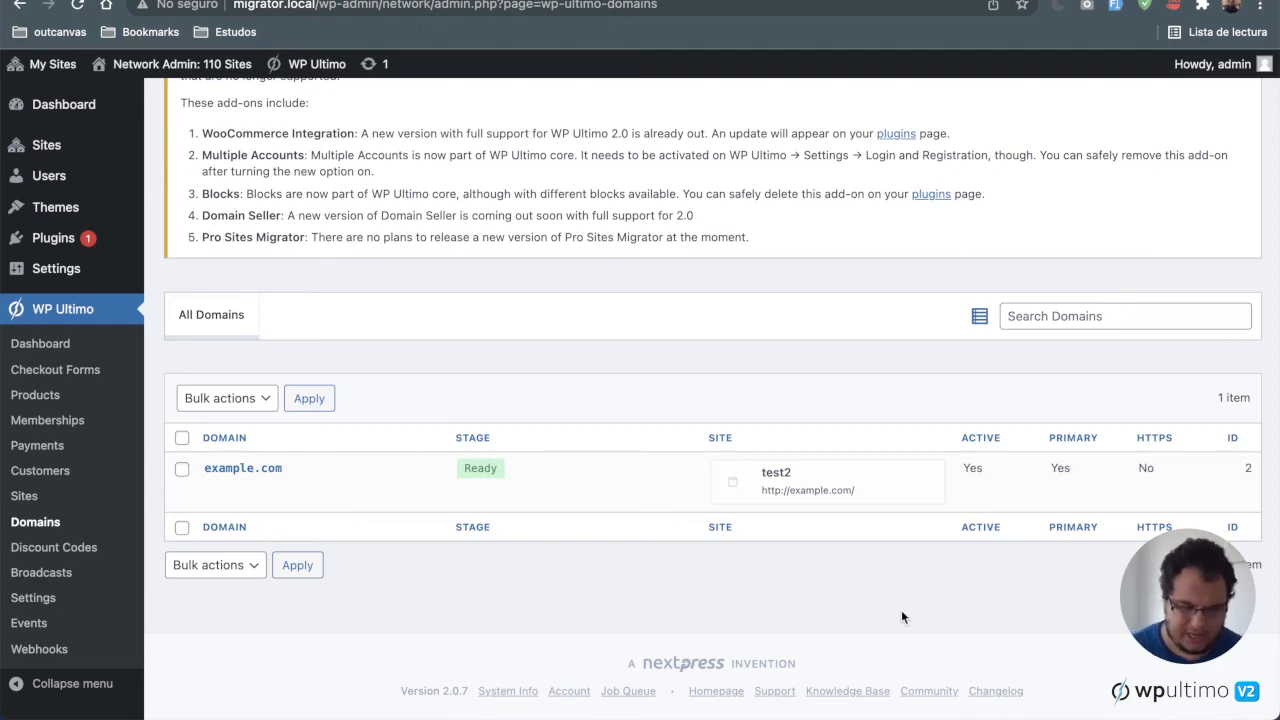
pyautogui.moveTo(458, 476); pyautogui.dragTo(517, 471)
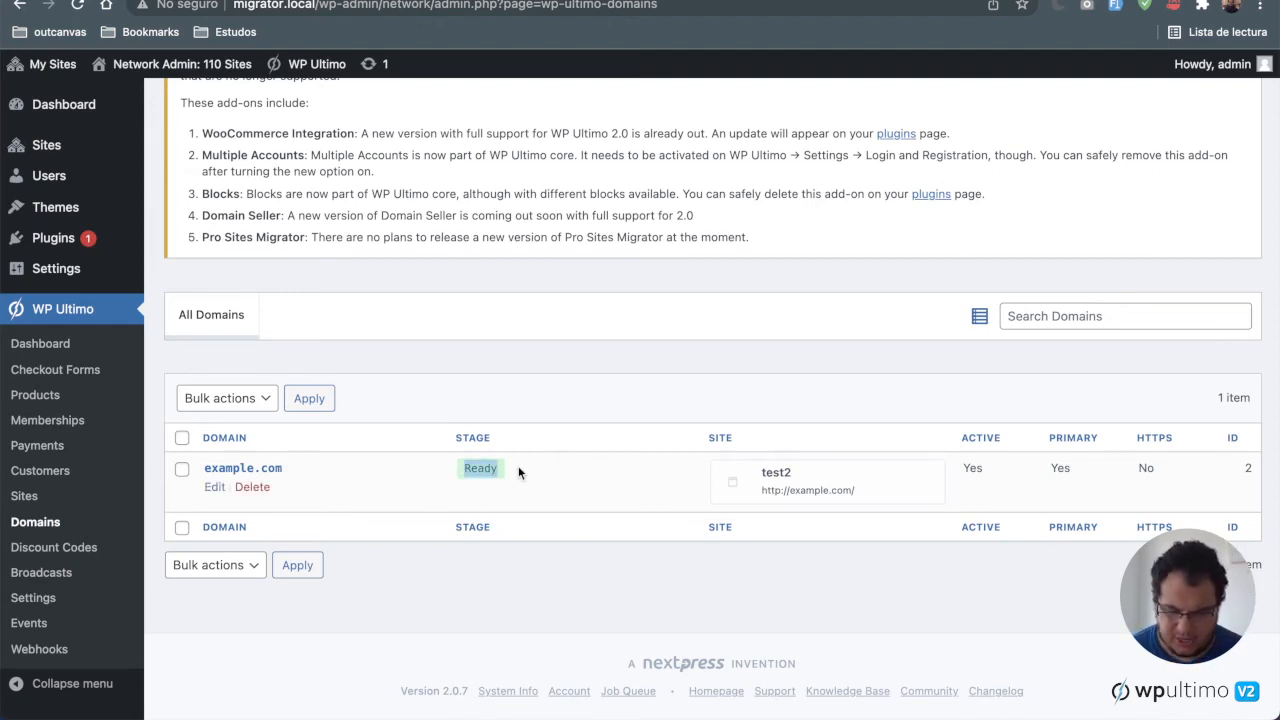
pyautogui.click(517, 471)
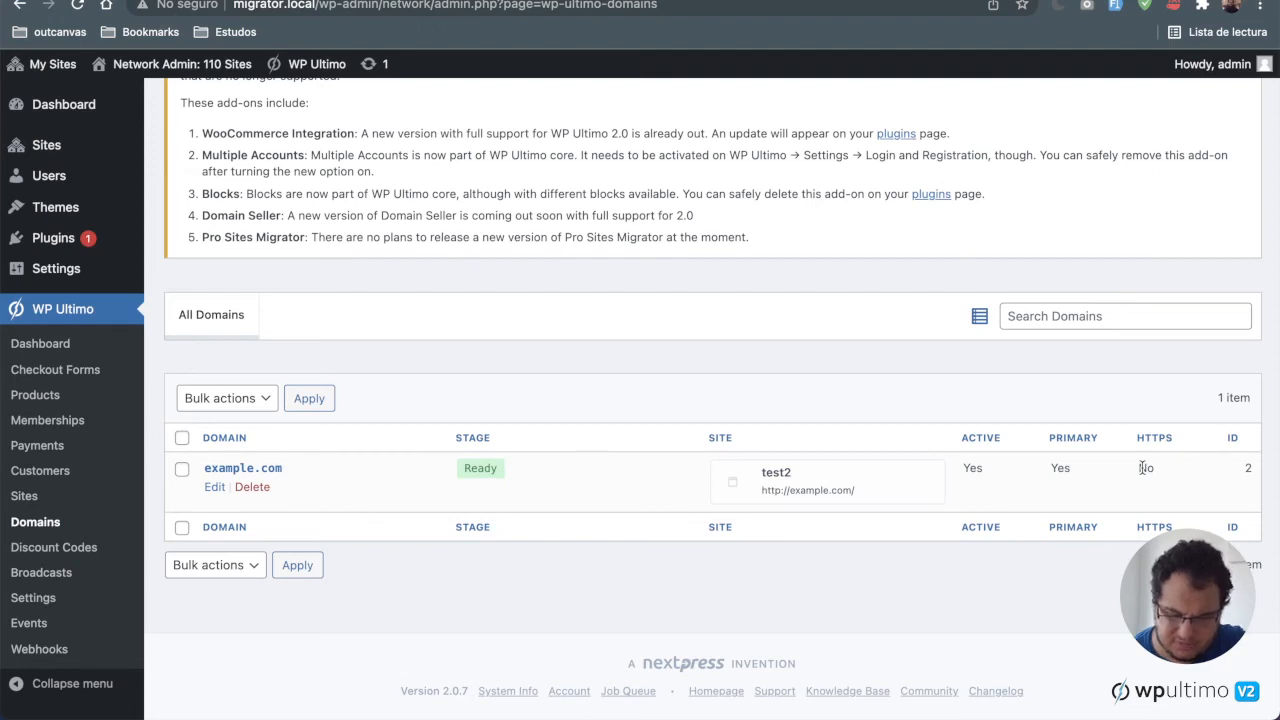
pyautogui.moveTo(1139, 468); pyautogui.dragTo(1156, 469)
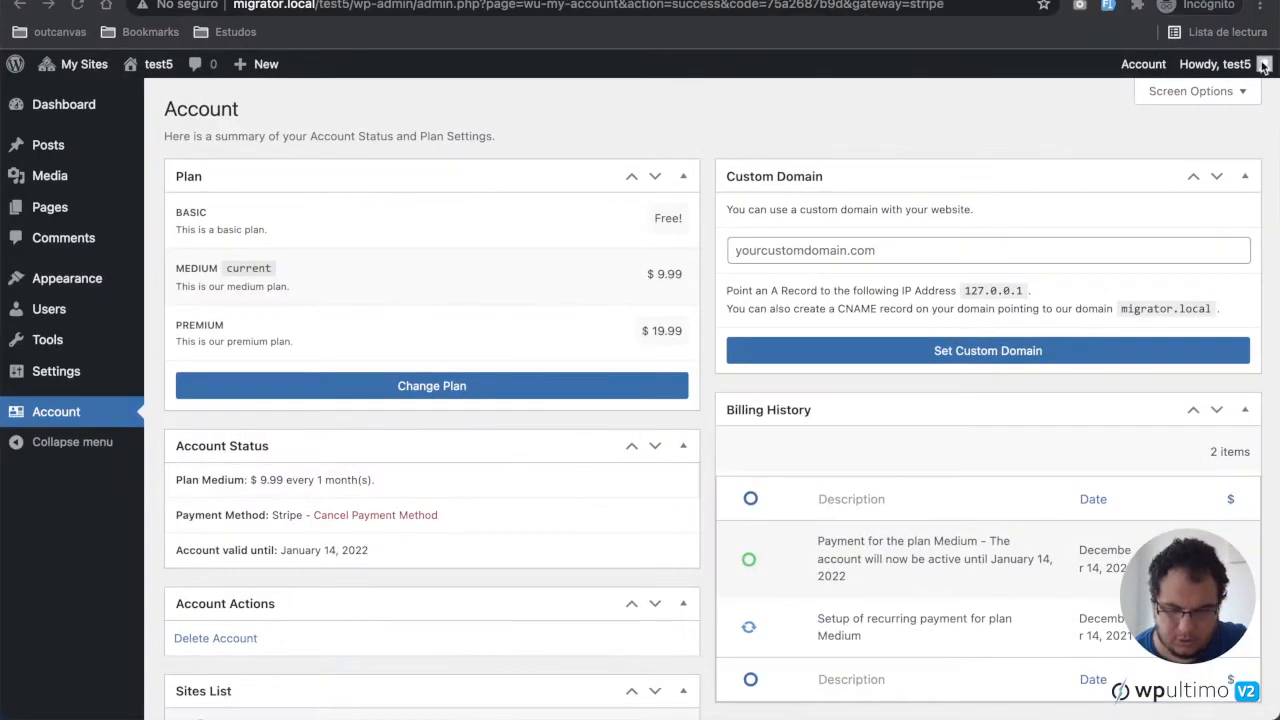
# Step: Log out of the test5 customer site and open the registration page from the login screen
pyautogui.moveTo(1215, 64)
pyautogui.click(1178, 154)
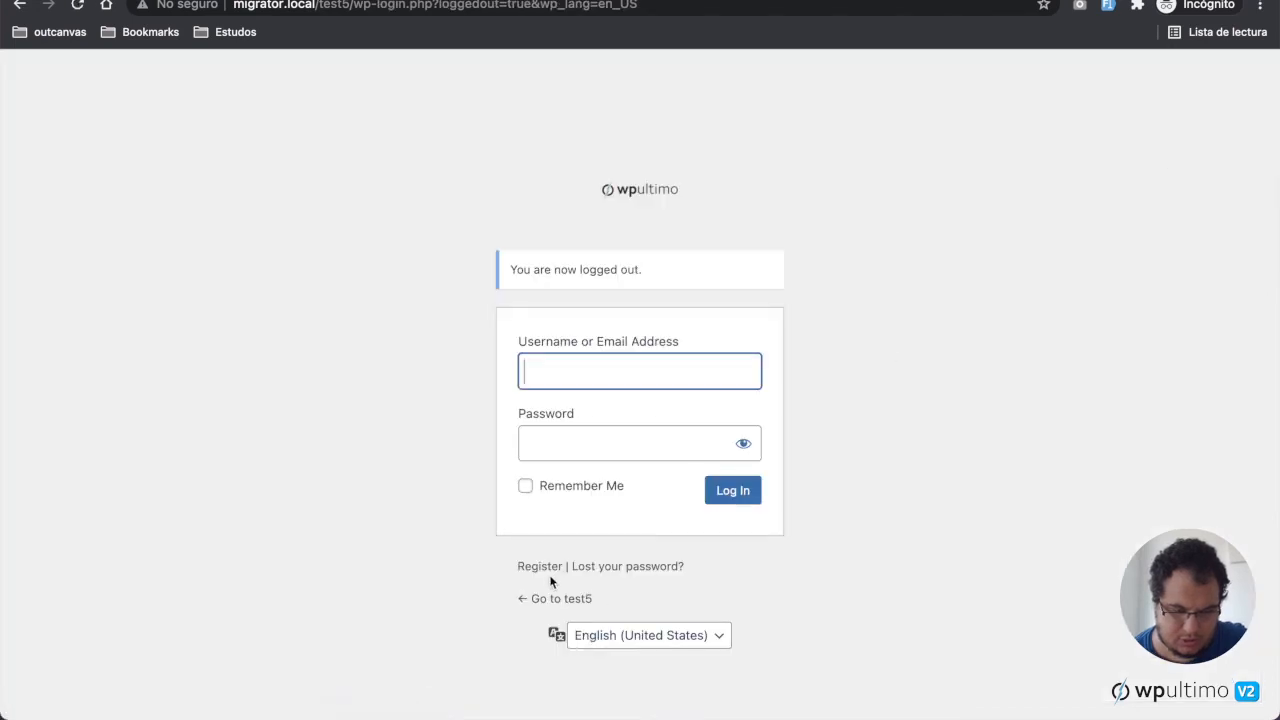
pyautogui.click(540, 567)
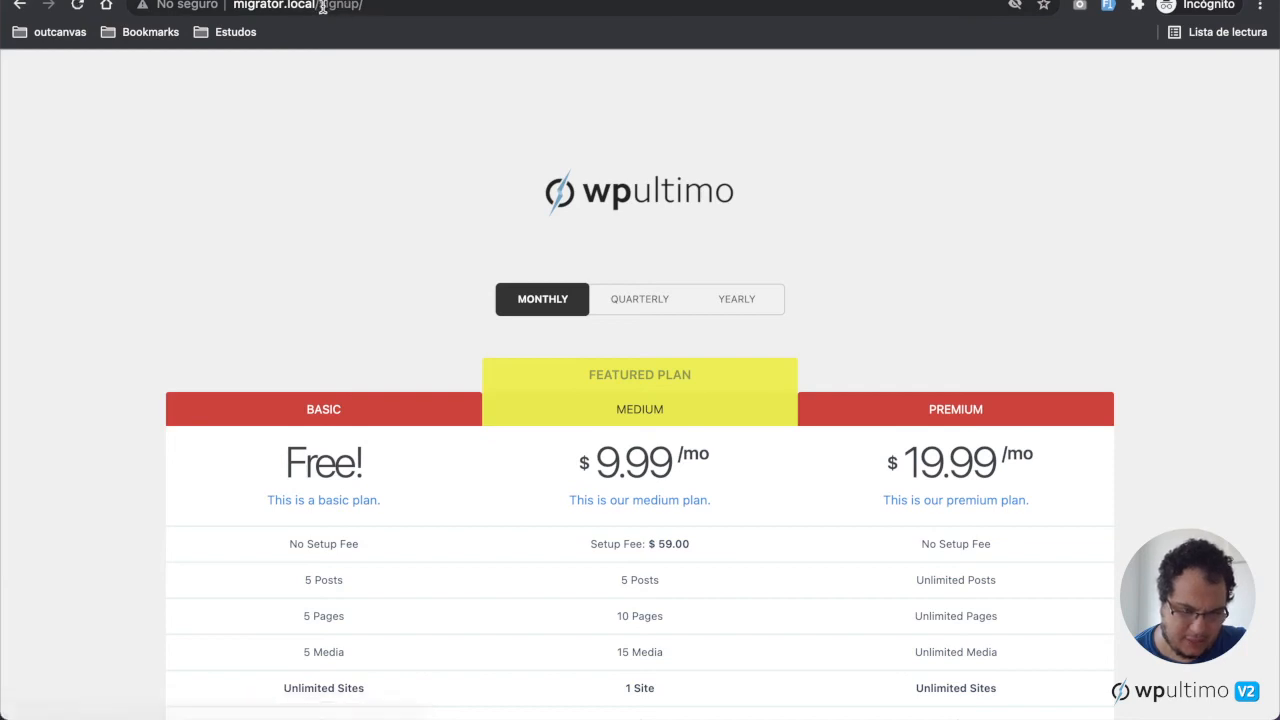
# Step: Review the signup page's plan pricing table and its checkout steps
pyautogui.moveTo(322, 7); pyautogui.dragTo(383, 7)
pyautogui.click(383, 7)
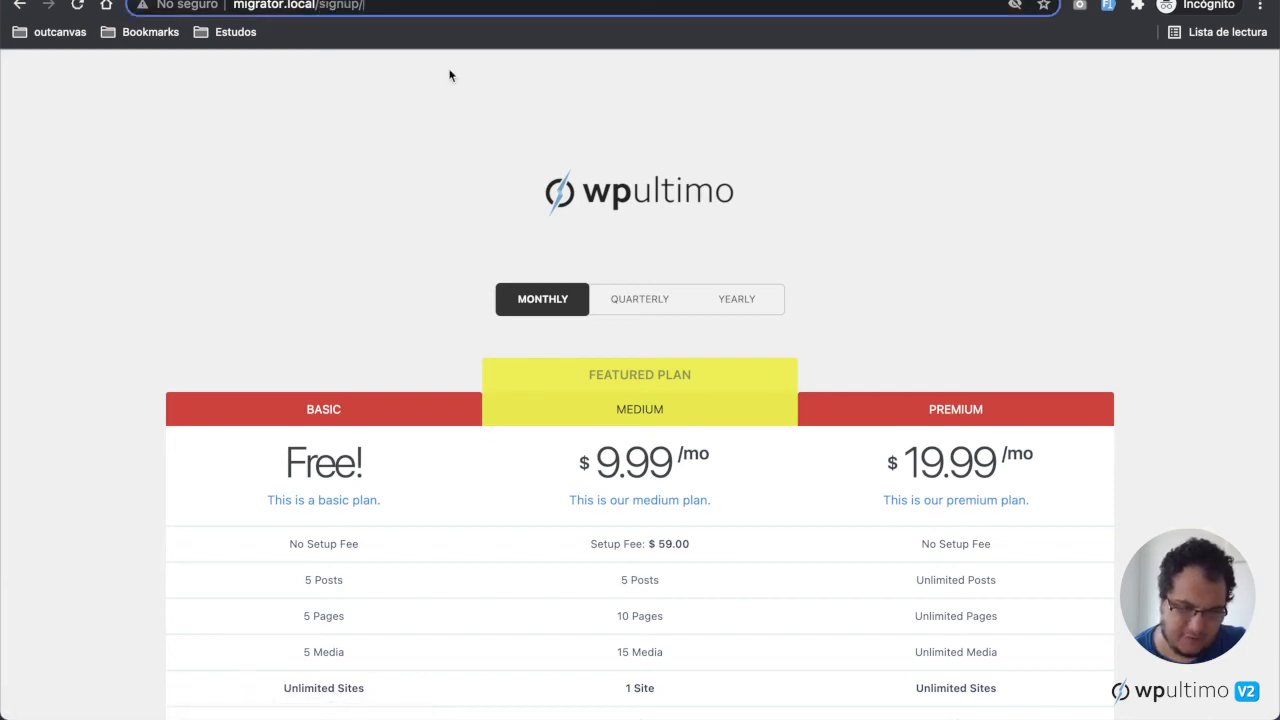
pyautogui.scroll(-1, 450, 75)
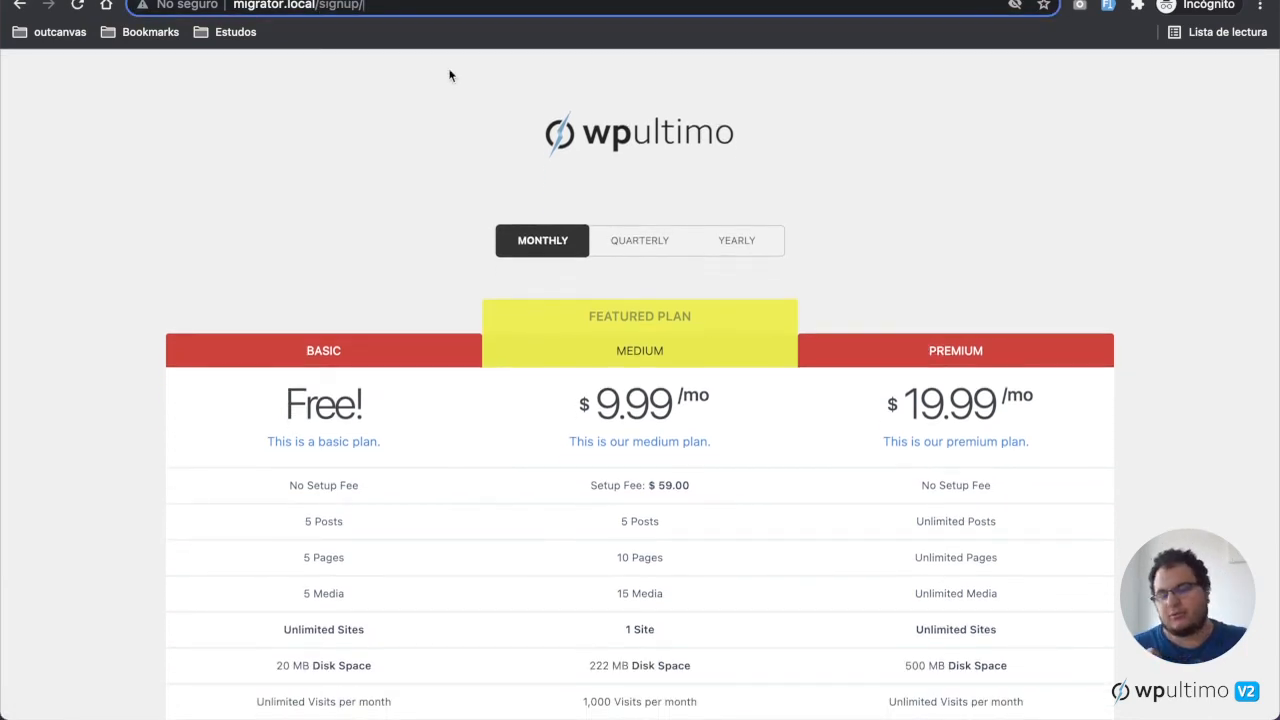
pyautogui.scroll(-5, 450, 75)
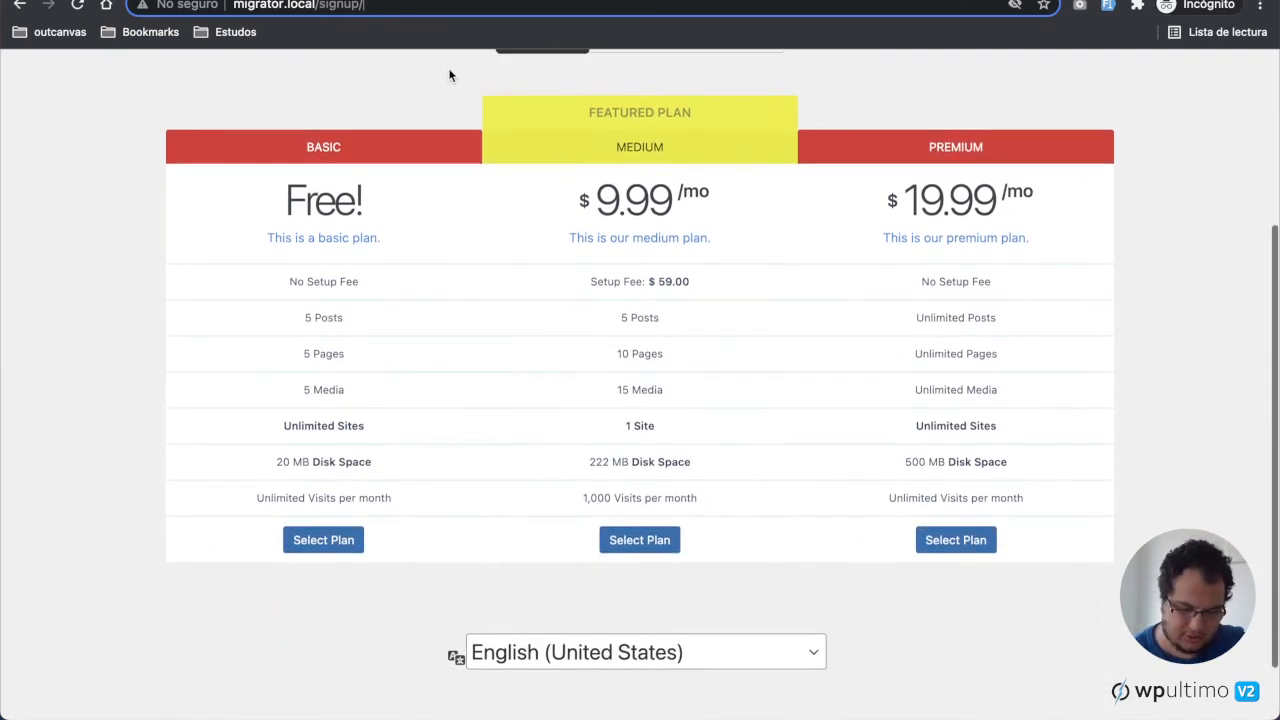
pyautogui.scroll(2, 501, 145)
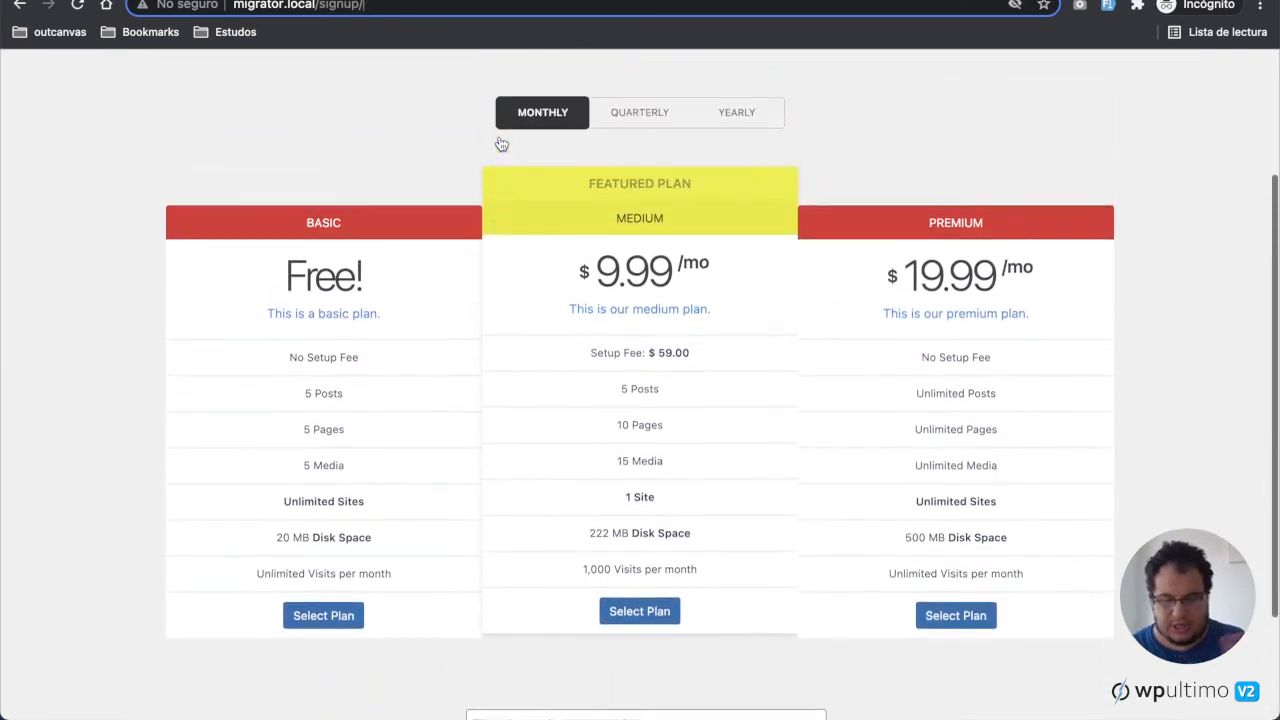
pyautogui.scroll(-2, 680, 562)
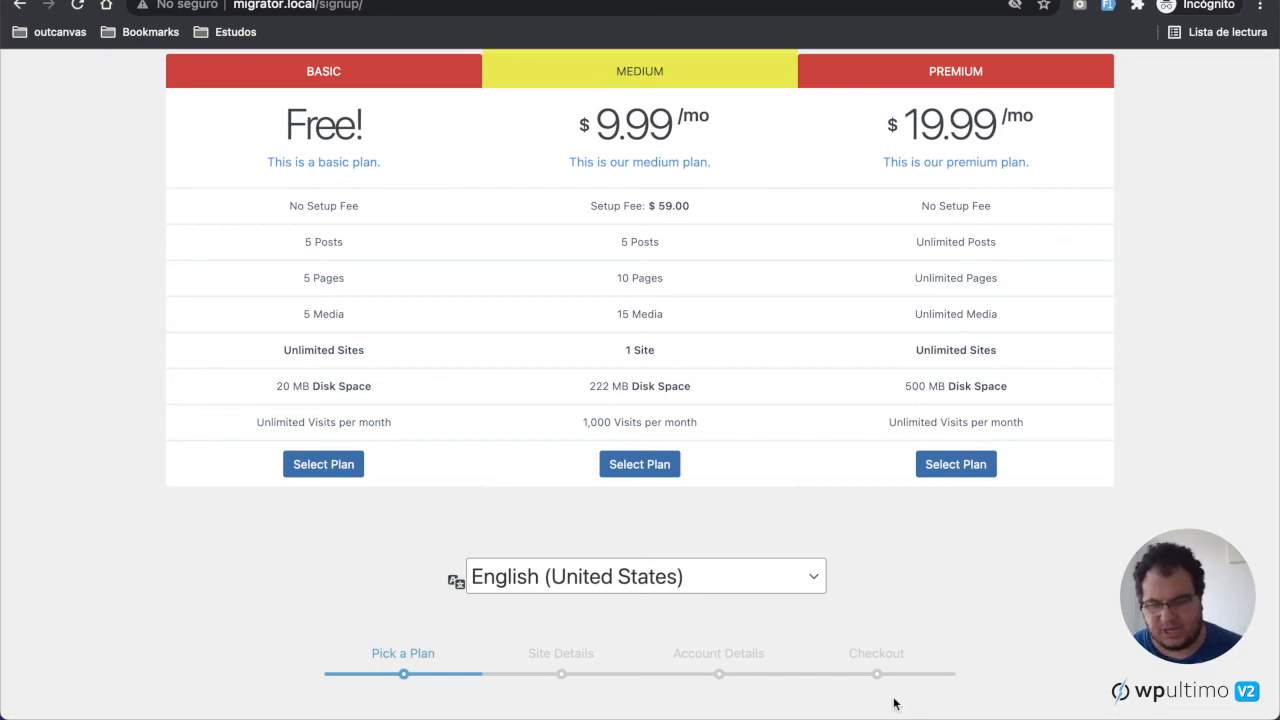
pyautogui.scroll(5, 934, 599)
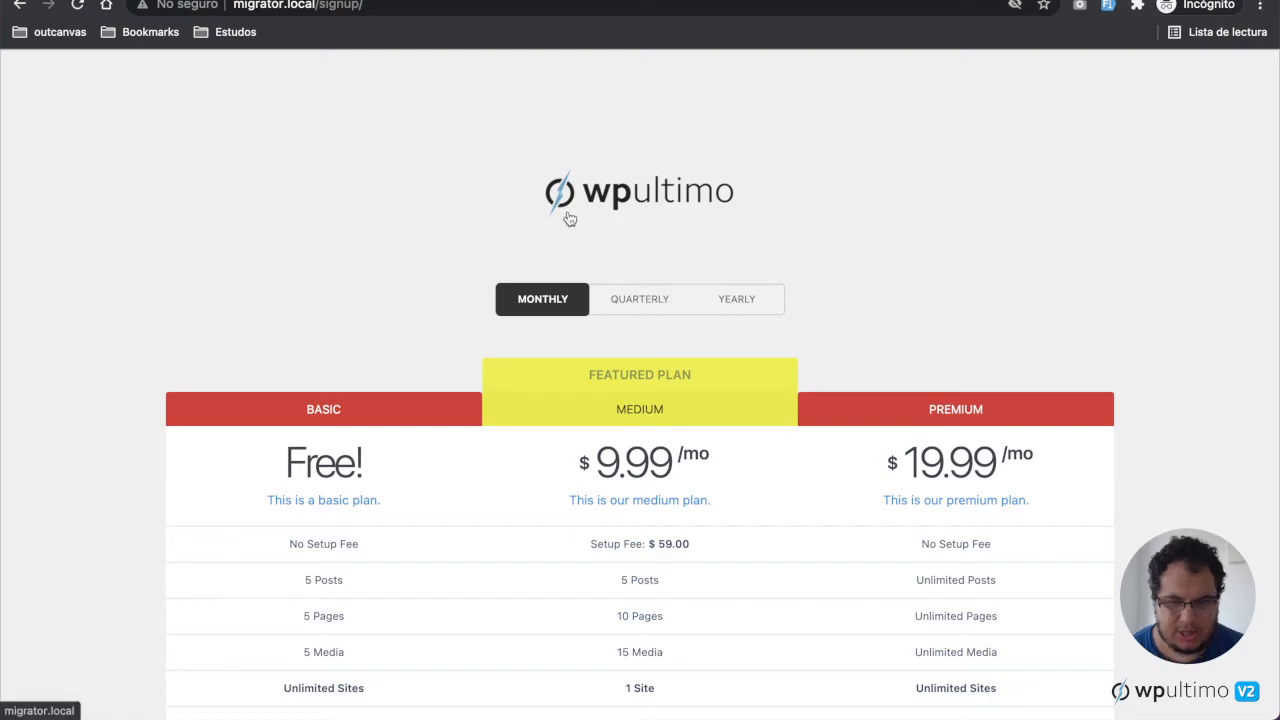
# Step: Switch back to the network admin window and open WP Ultimo's Login & Registration settings
pyautogui.hotkey('ctrl', 'Up')
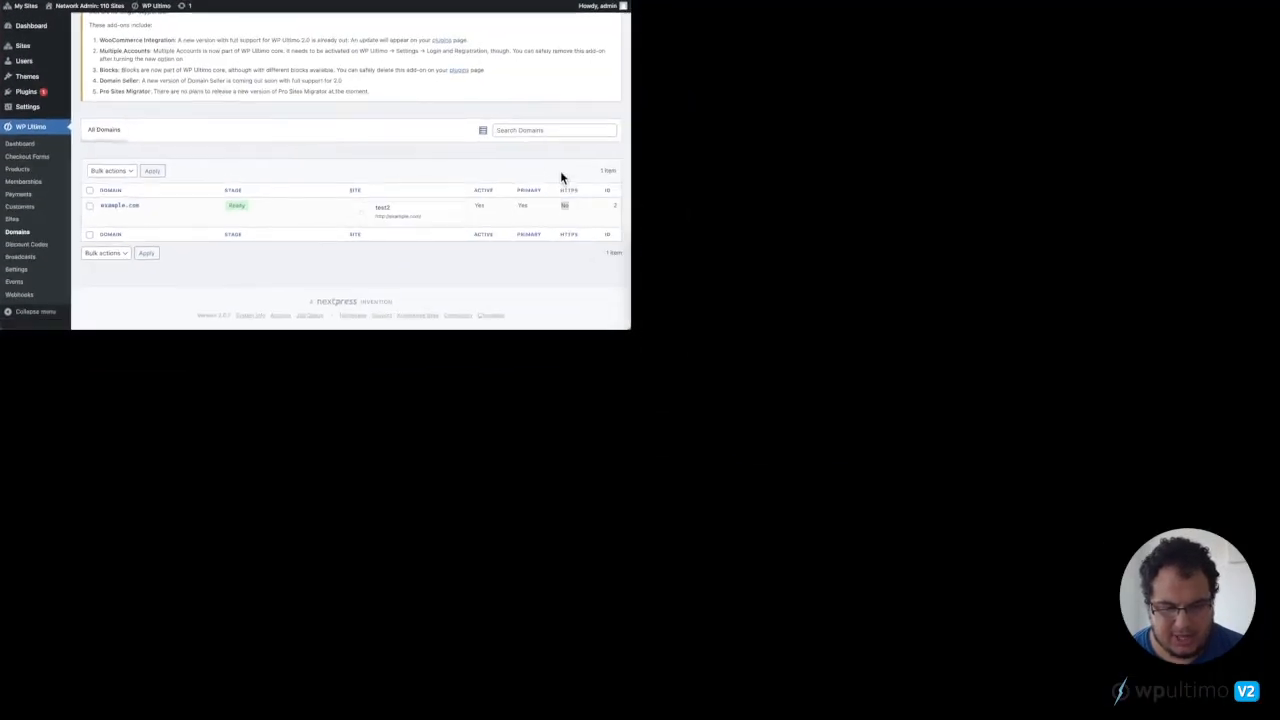
pyautogui.click(560, 170)
pyautogui.scroll(3, 655, 270)
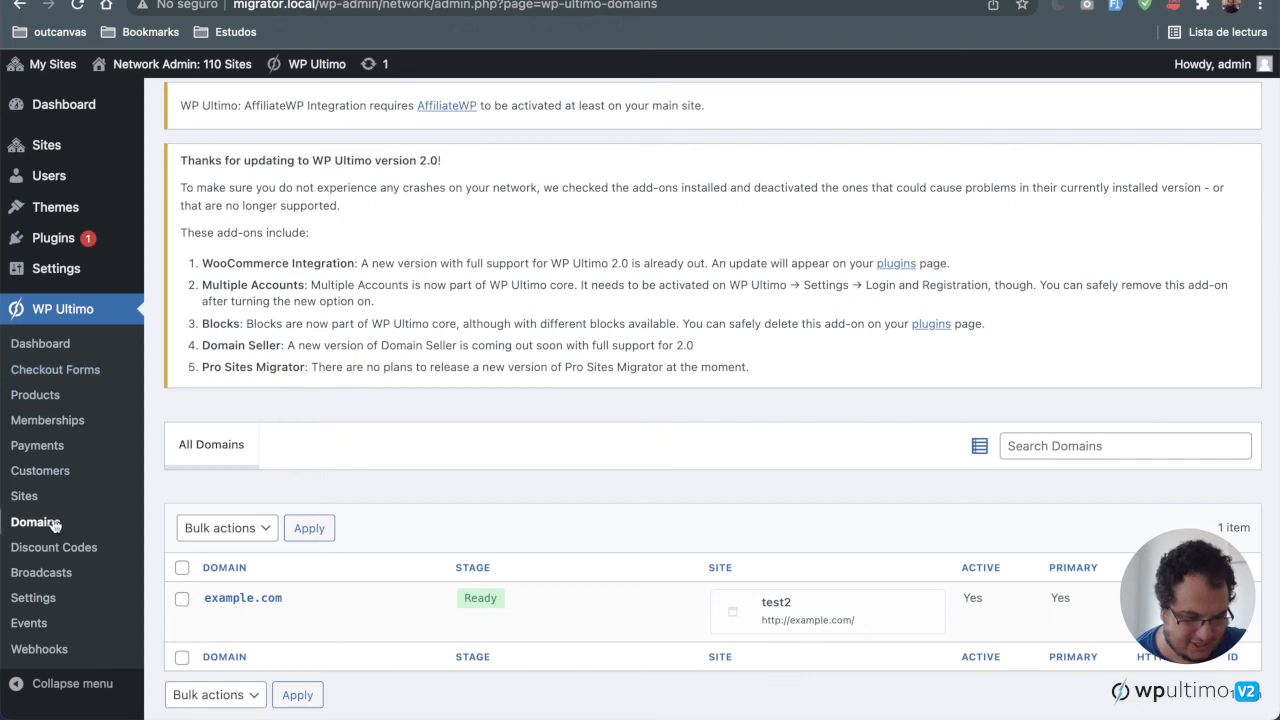
pyautogui.click(50, 598)
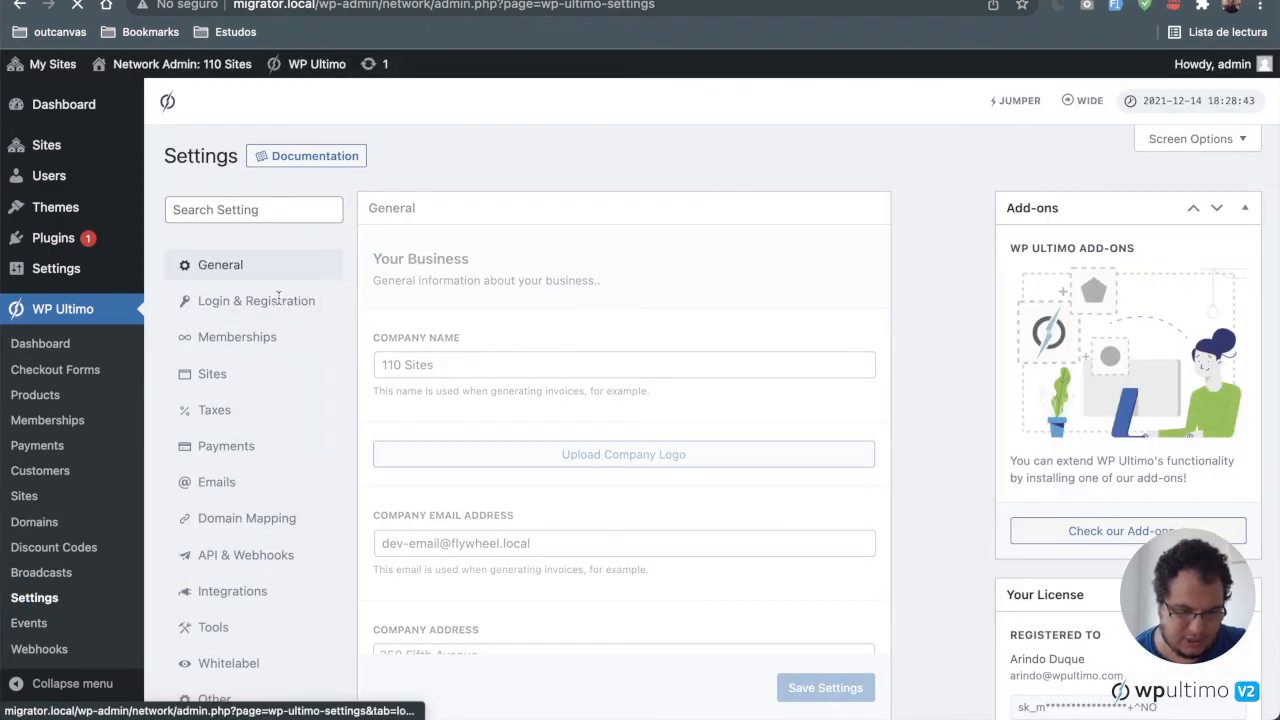
pyautogui.scroll(-3, 294, 532)
pyautogui.click(300, 348)
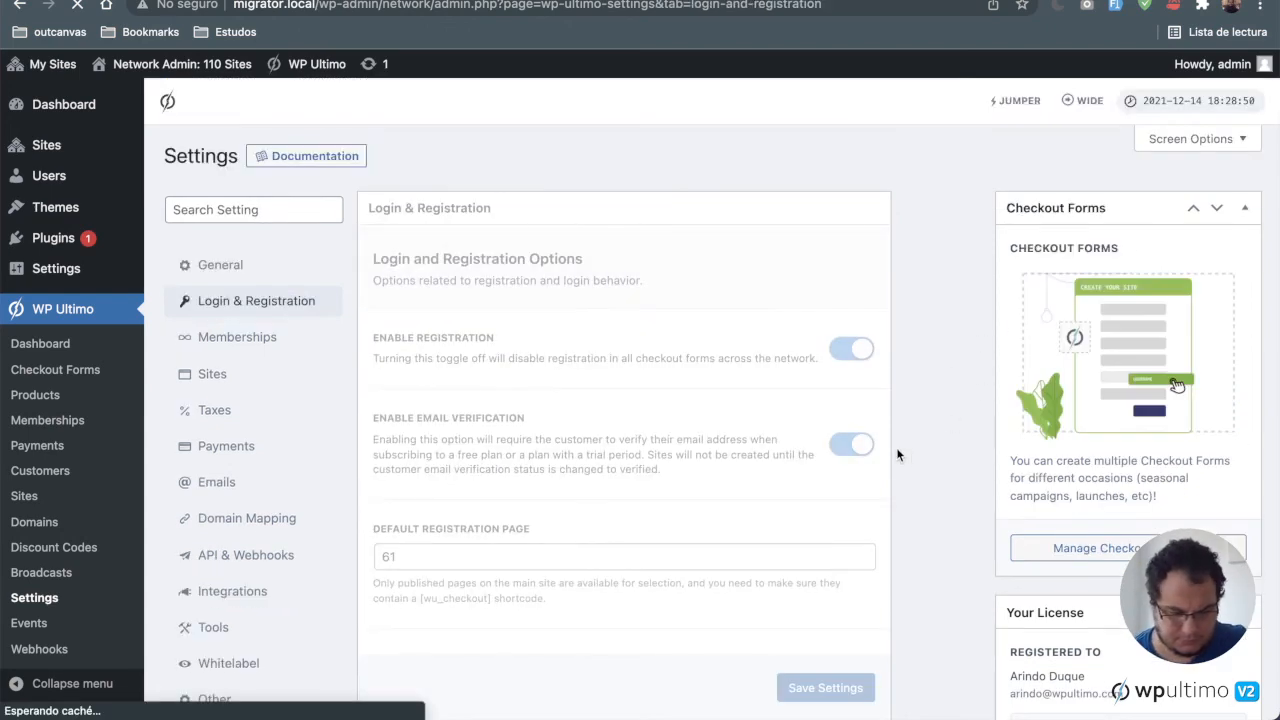
# Step: Review the registration options, including the default registration page, default role and Multiple Accounts setting
pyautogui.scroll(-5, 897, 455)
pyautogui.scroll(-5, 897, 455)
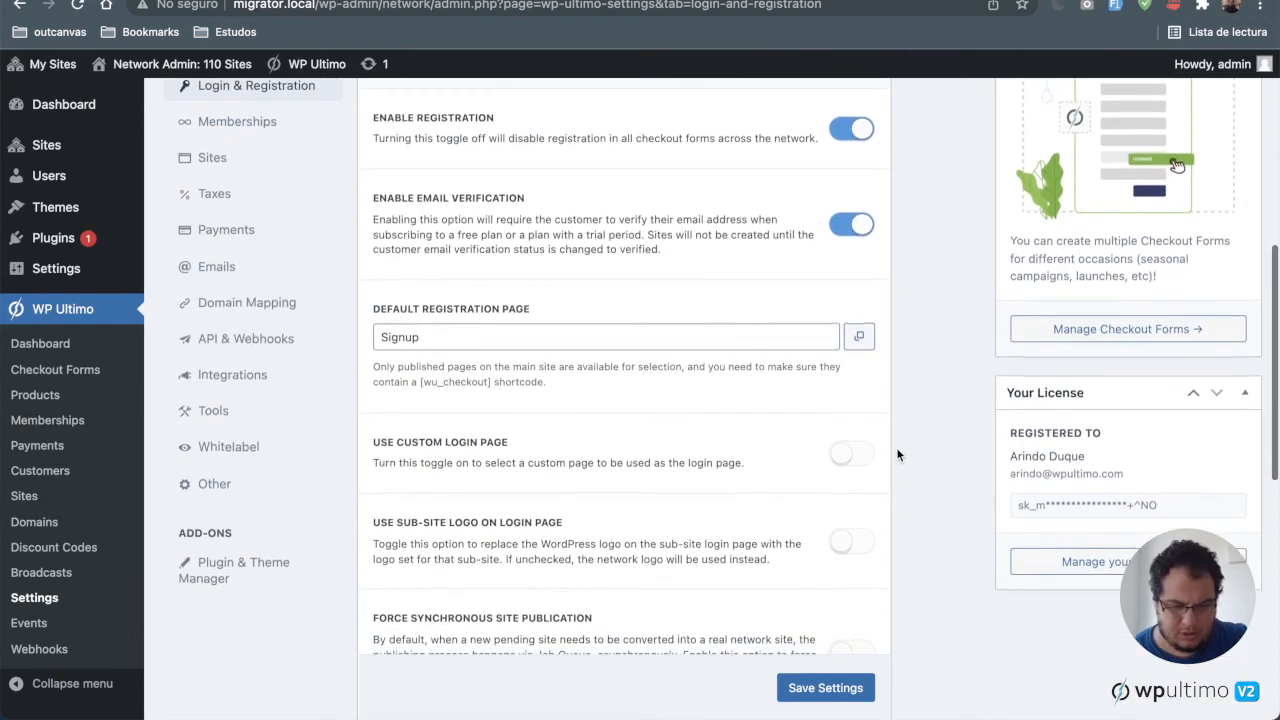
pyautogui.scroll(-3, 897, 455)
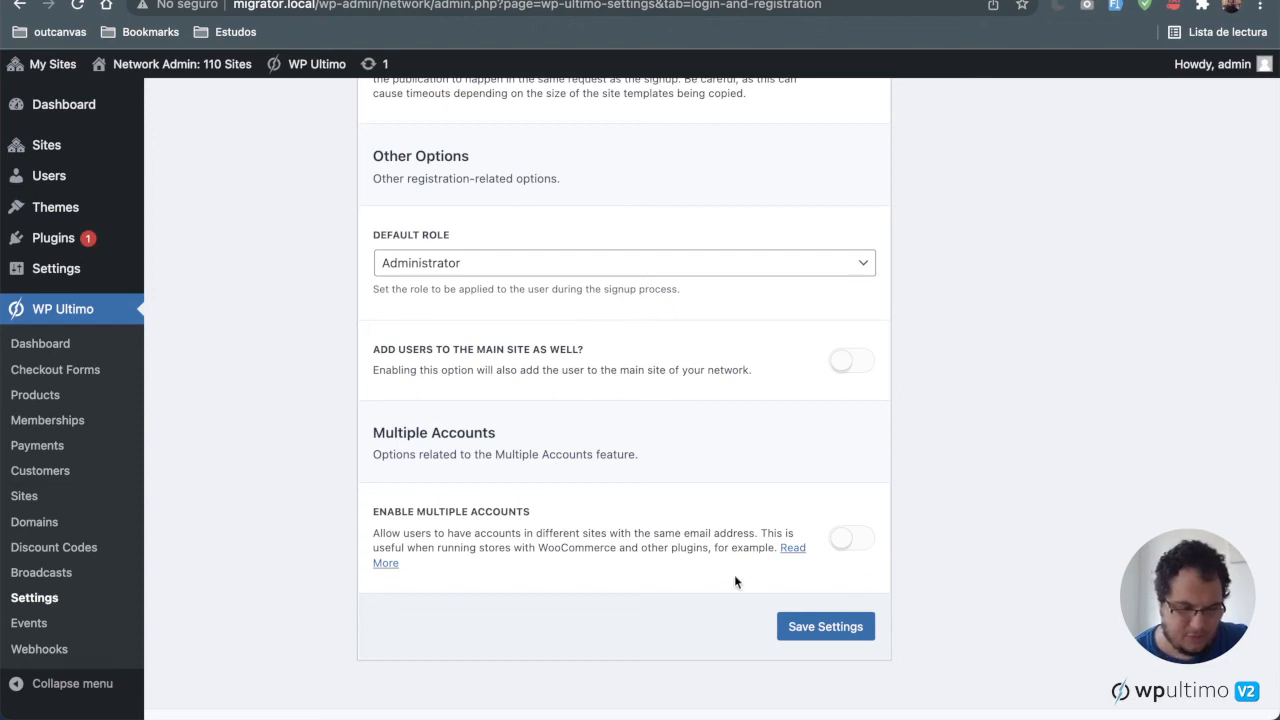
pyautogui.scroll(1, 734, 576)
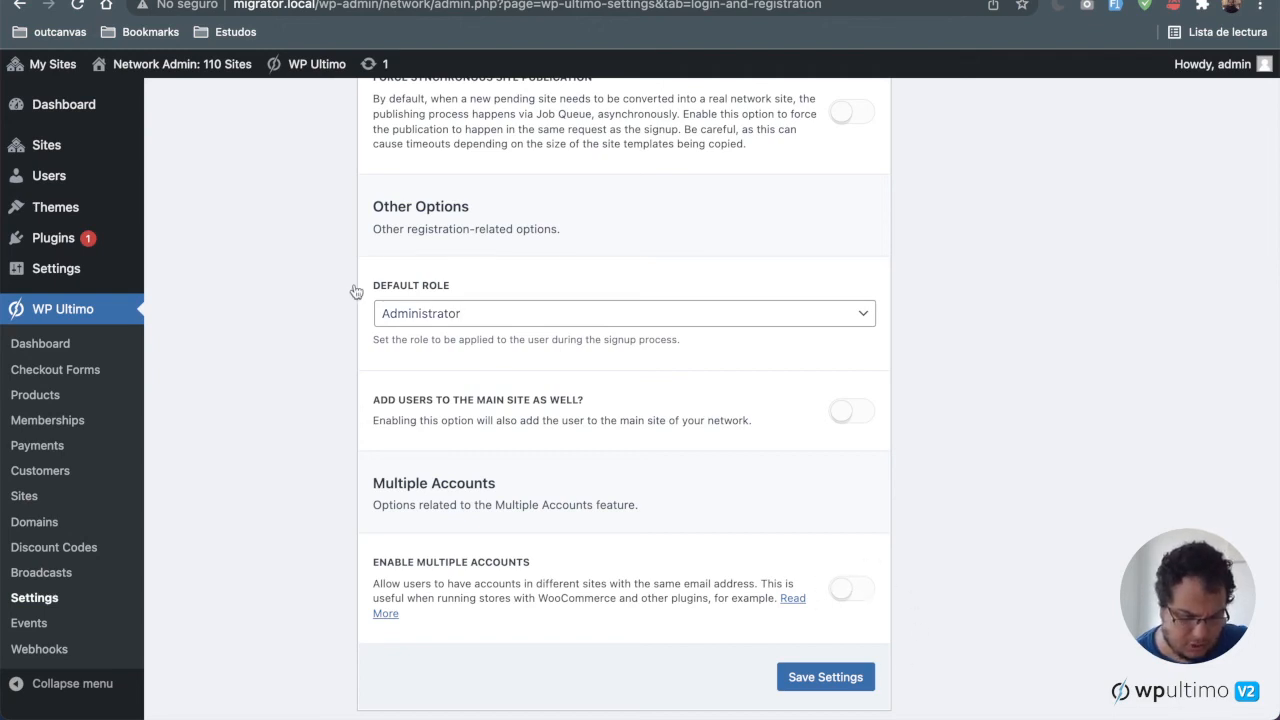
pyautogui.moveTo(107, 247)
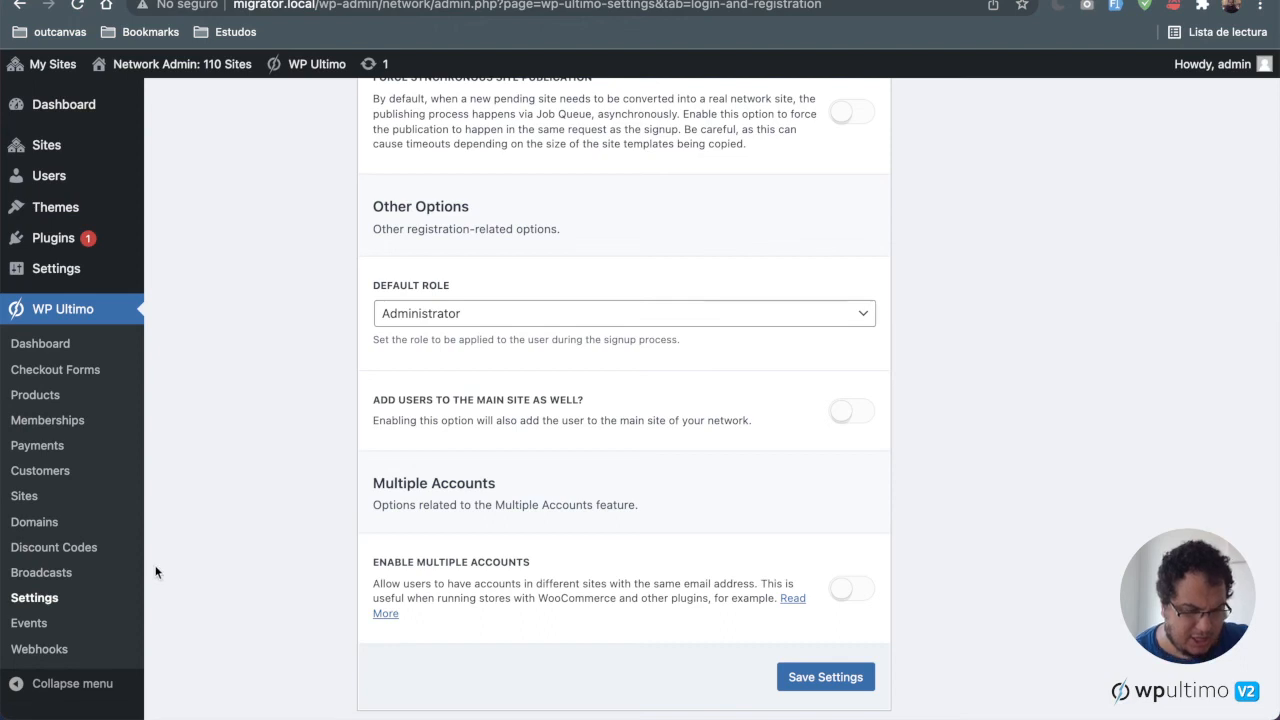
# Step: Open WP Ultimo's Integrations settings and review the available hosting and panel provider integrations
pyautogui.scroll(-2, 145, 597)
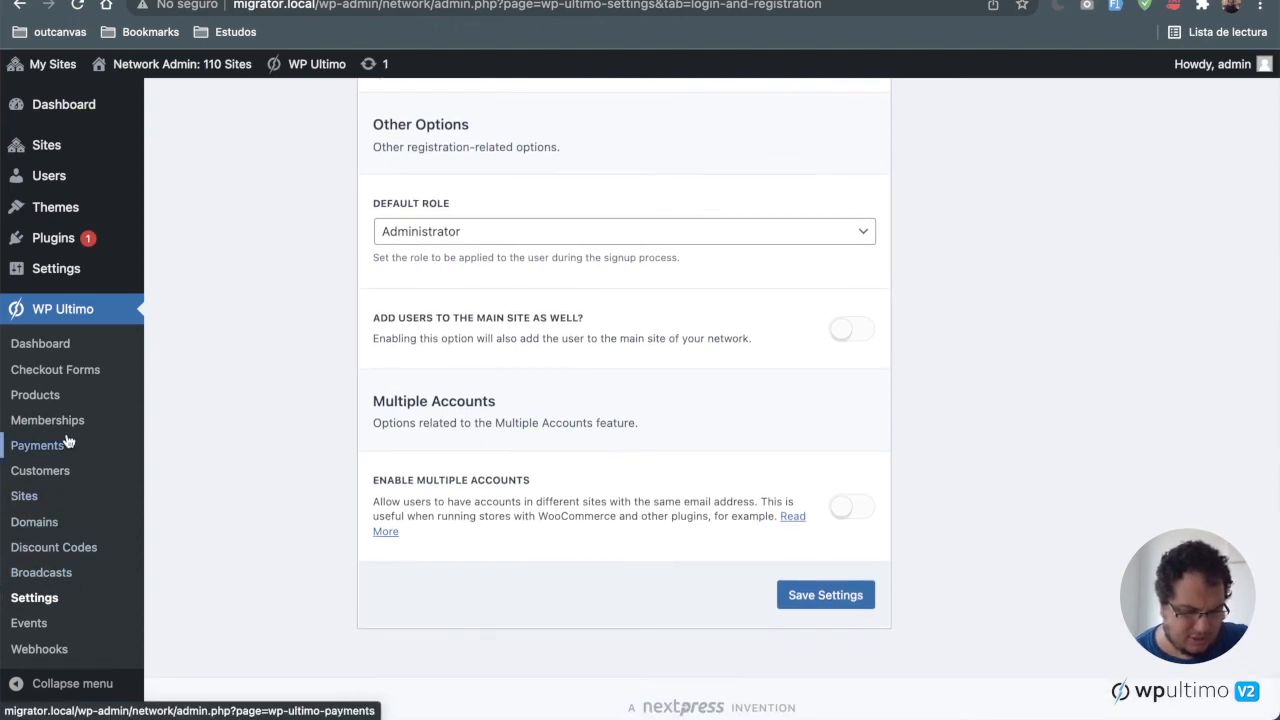
pyautogui.click(40, 603)
pyautogui.scroll(-10, 168, 440)
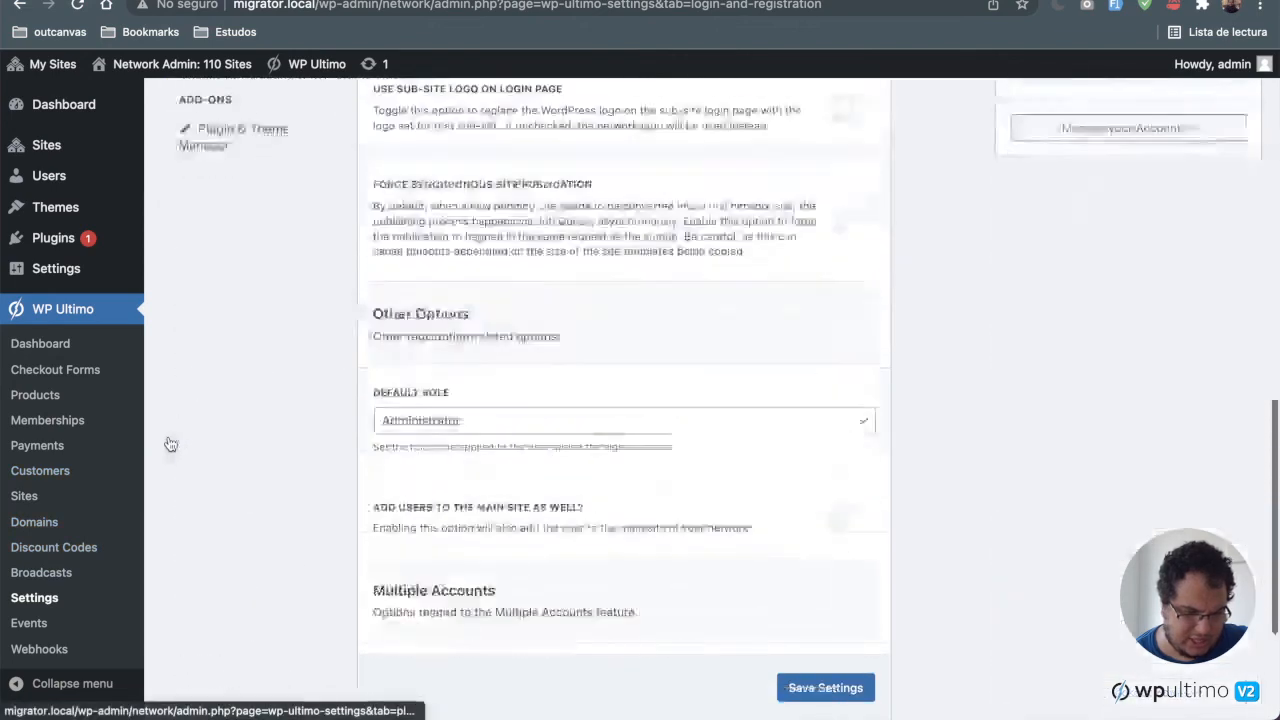
pyautogui.scroll(5, 74, 606)
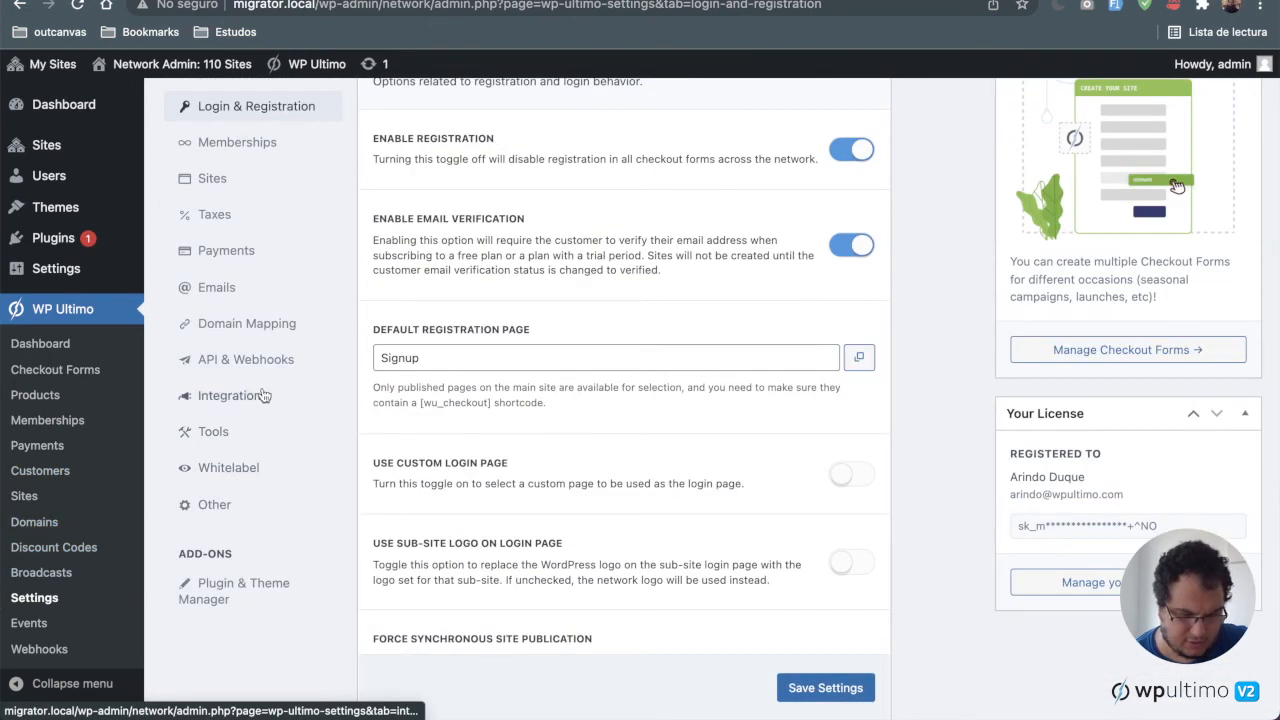
pyautogui.click(258, 398)
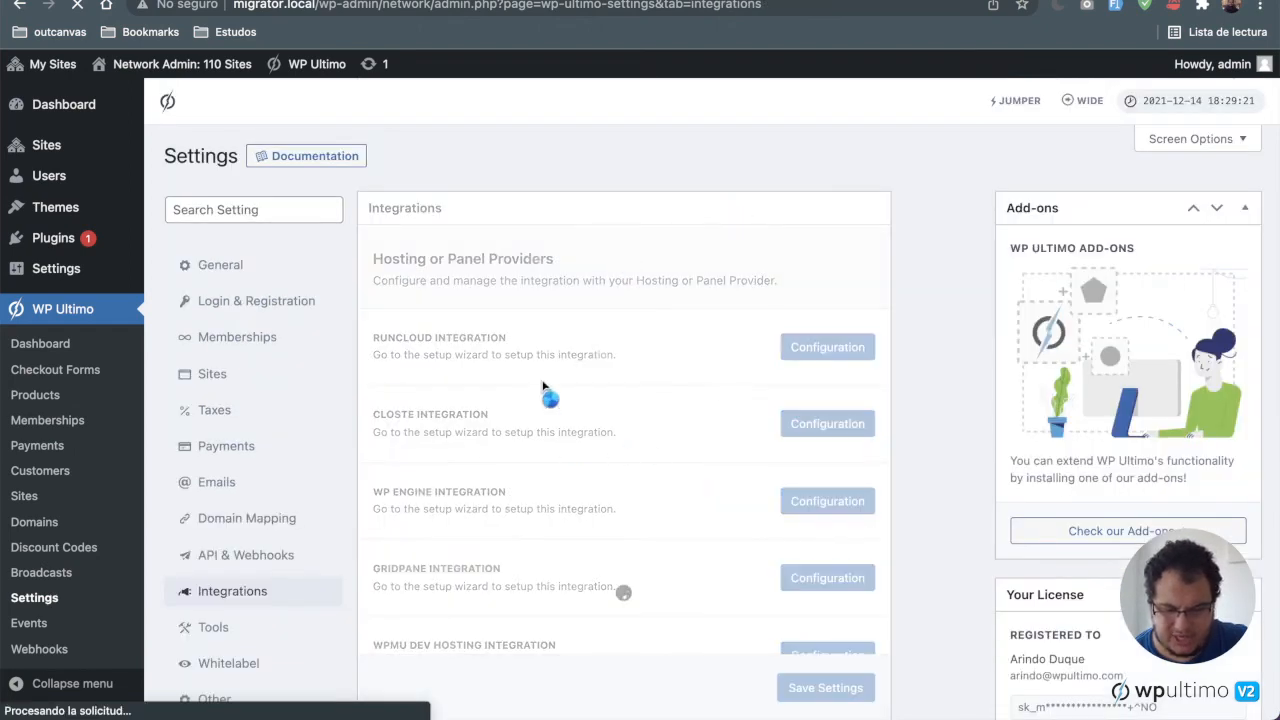
pyautogui.scroll(-10, 668, 548)
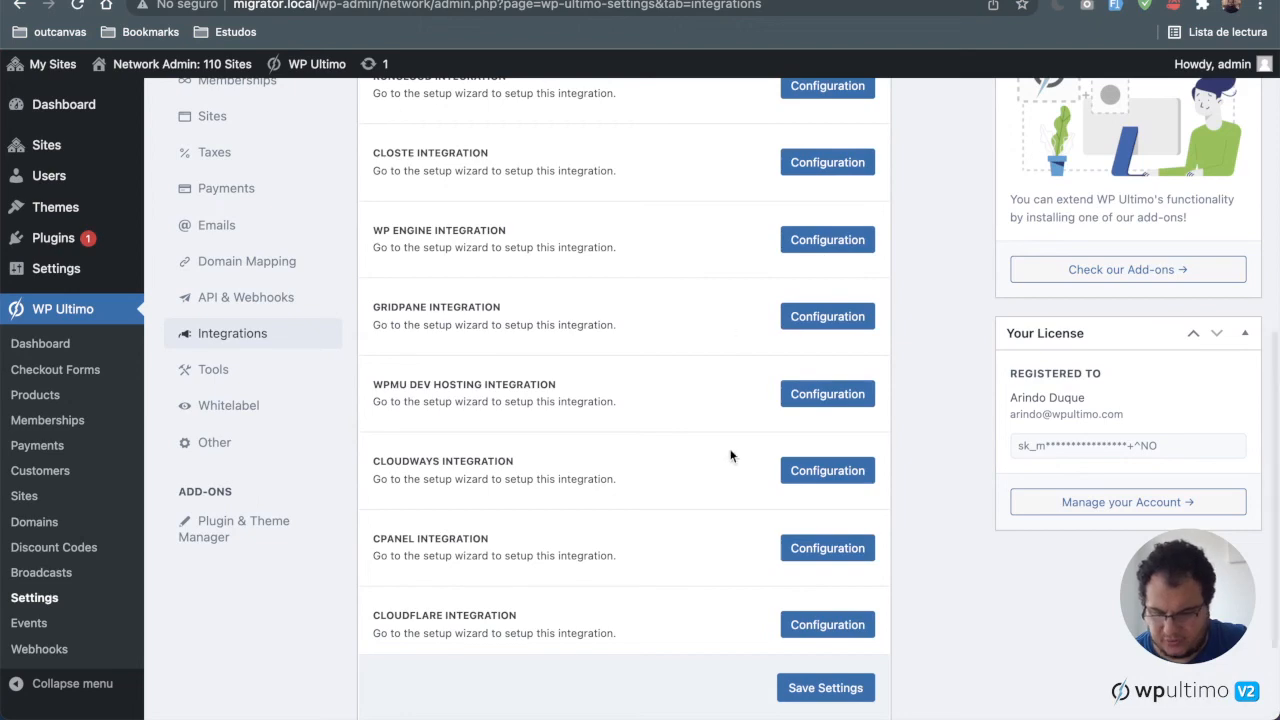
pyautogui.scroll(-3, 730, 460)
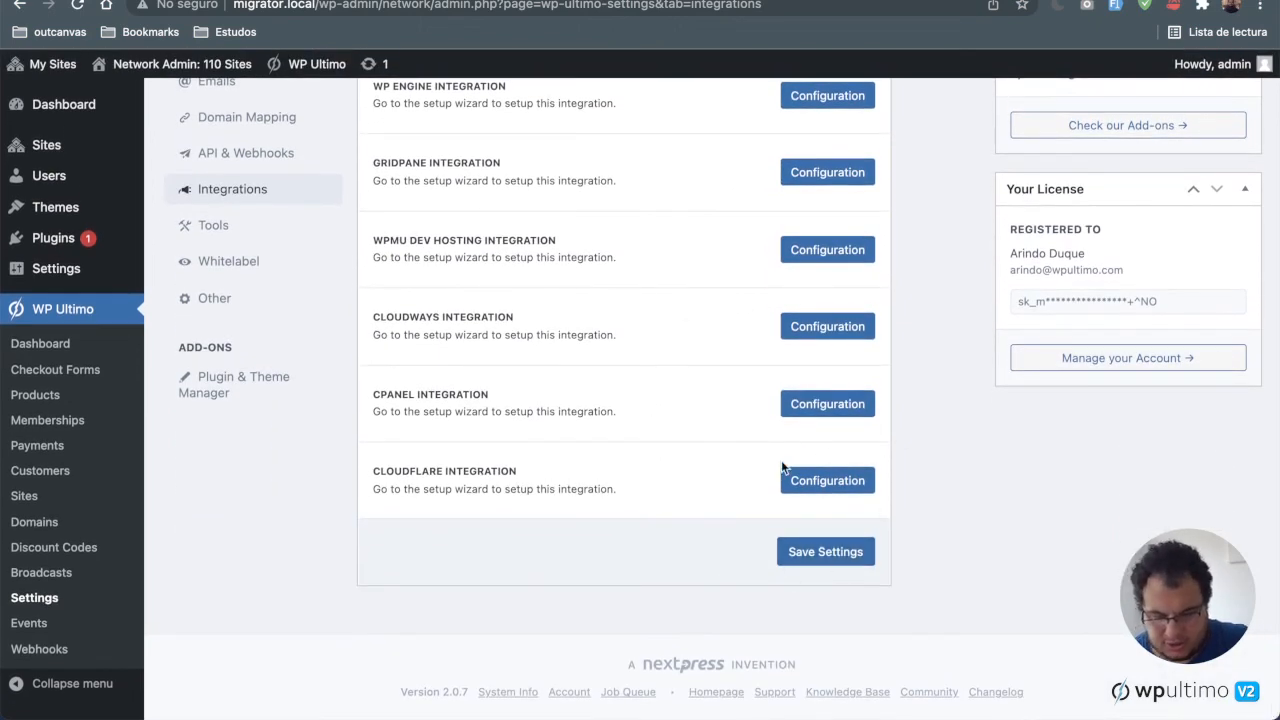
pyautogui.scroll(10, 783, 466)
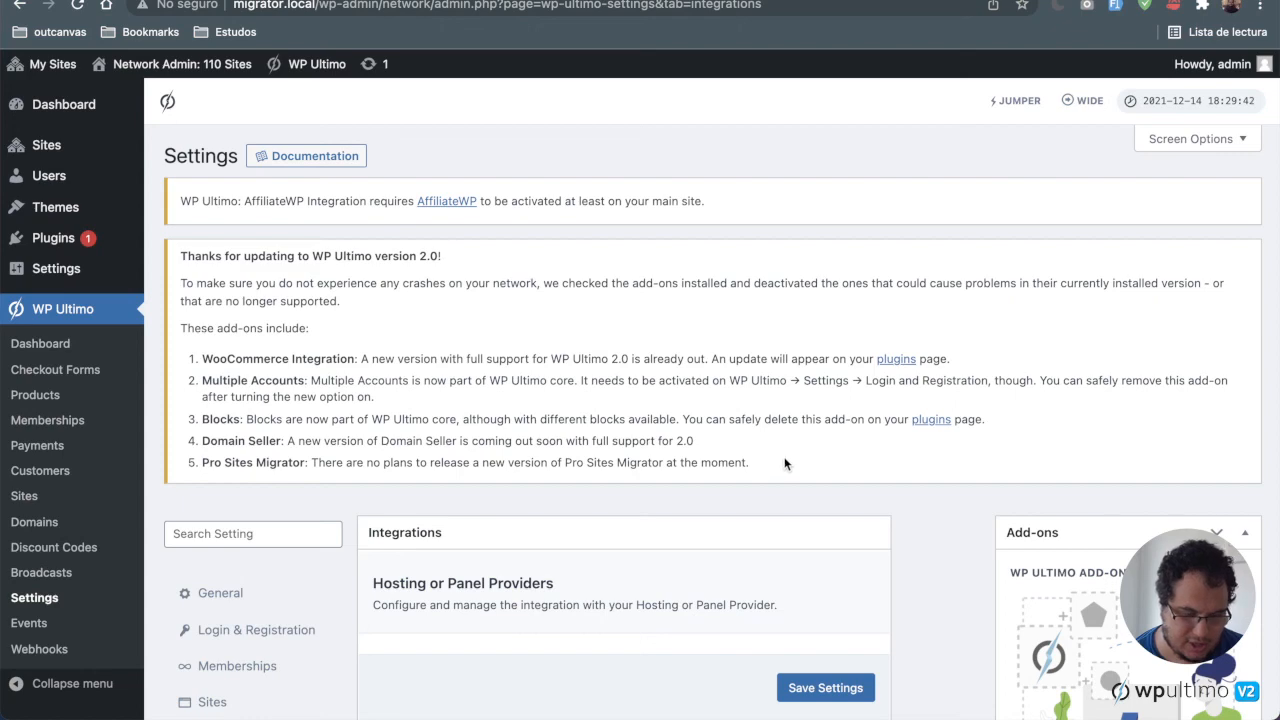
pyautogui.scroll(-5, 783, 462)
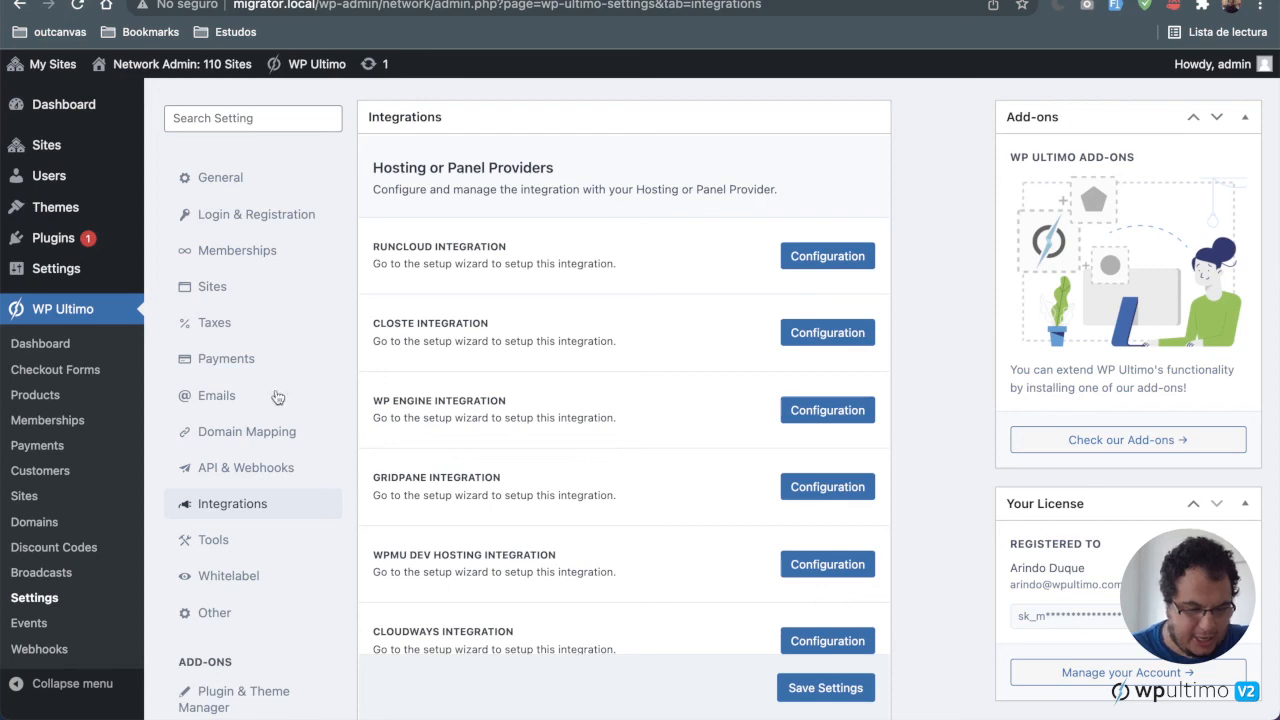
# Step: Switch to the Google Docs changelog document and read through its added, improvement and fixed entries
pyautogui.click(236, 1)
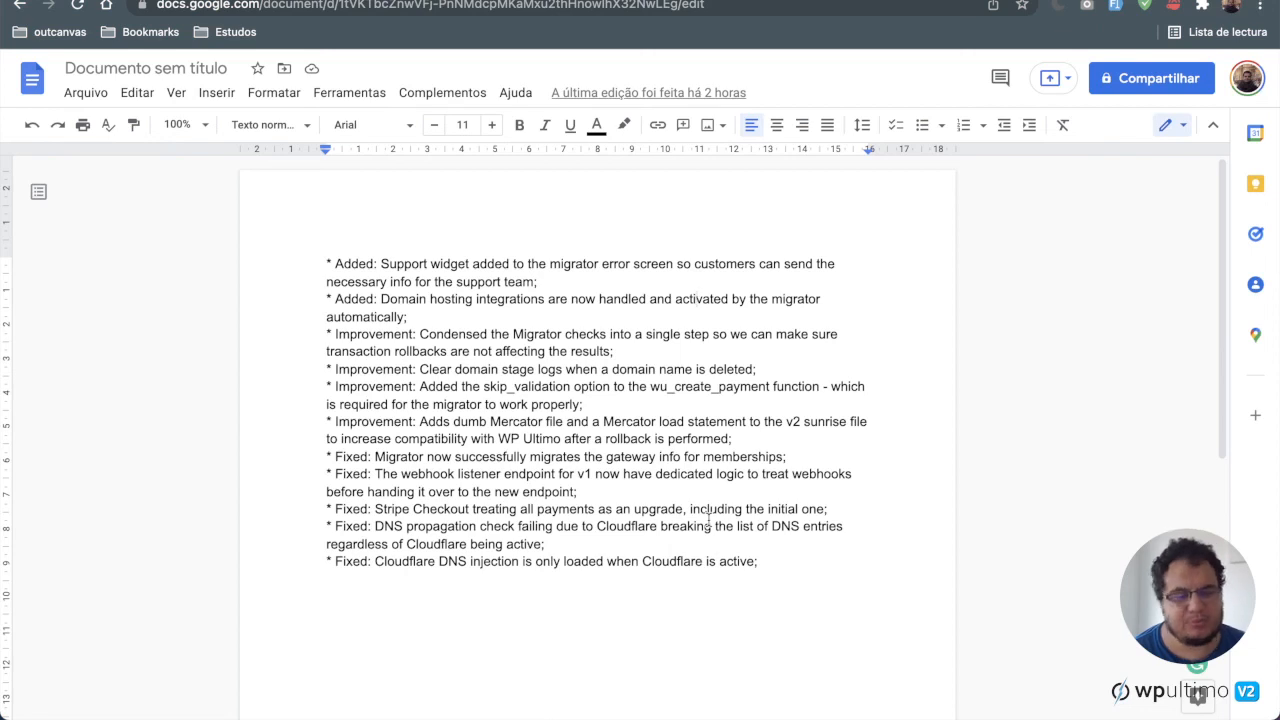
pyautogui.click(780, 585)
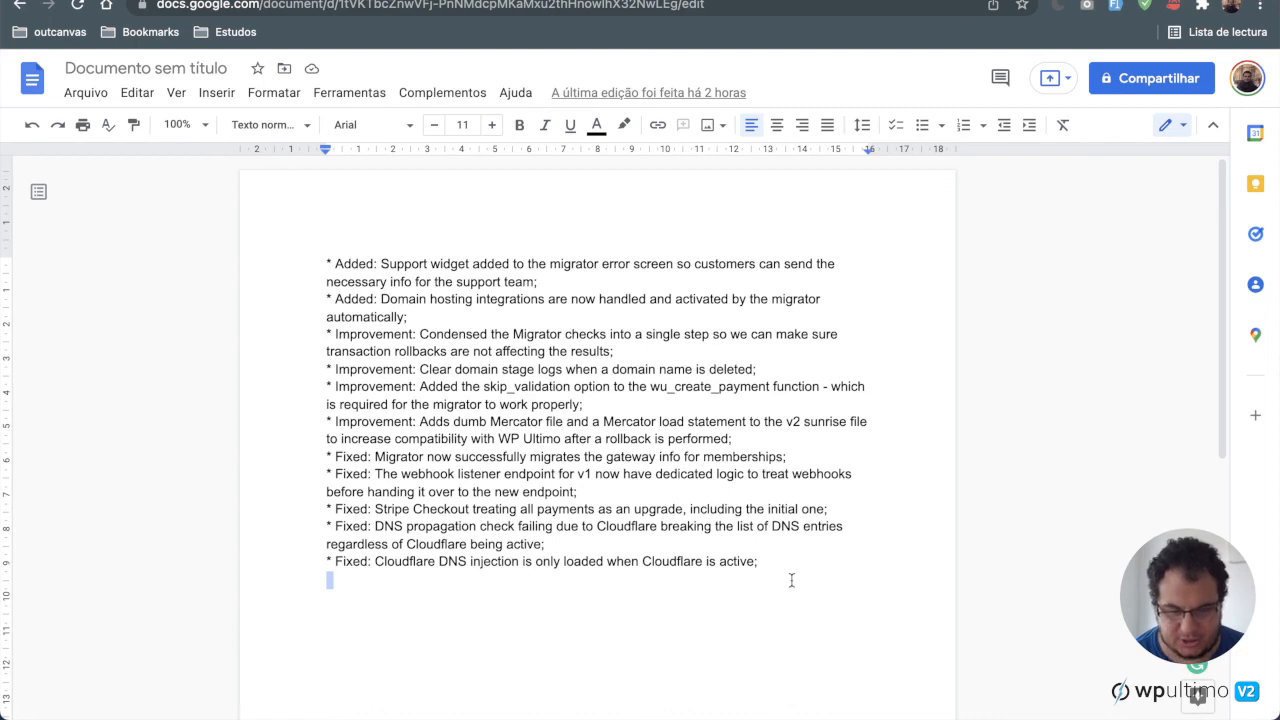
pyautogui.click(791, 580)
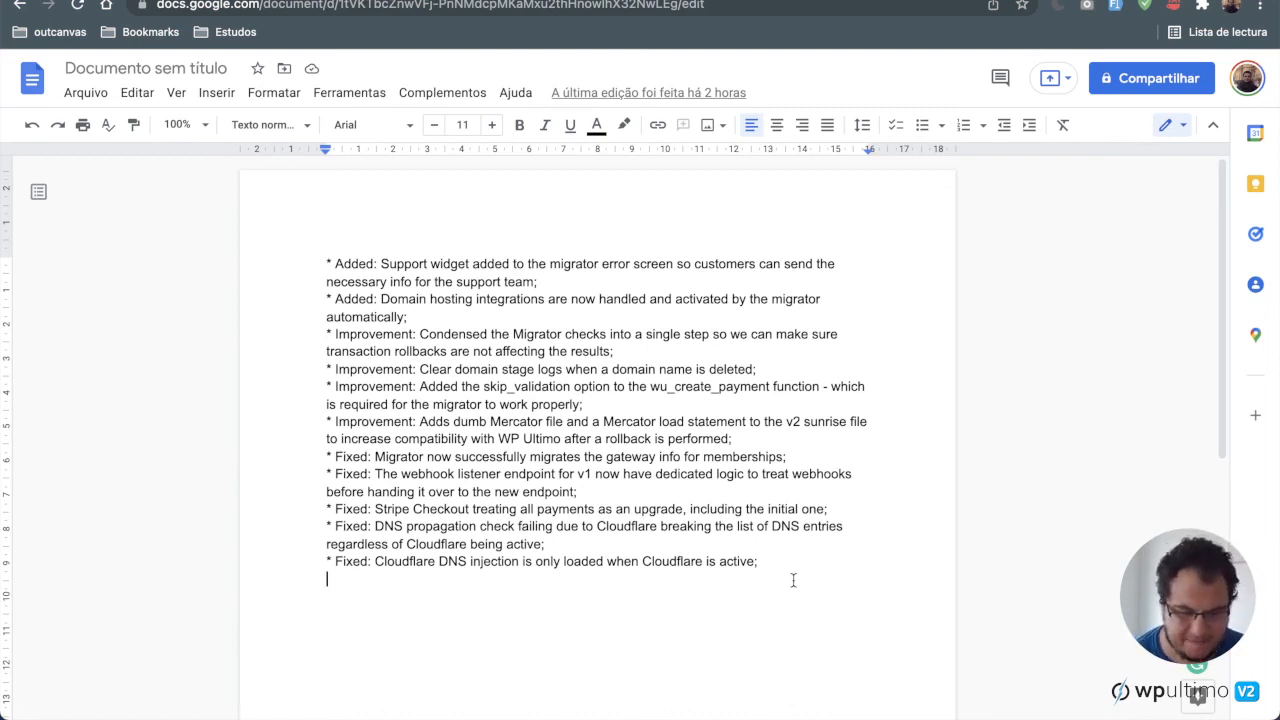
pyautogui.scroll(-1, 793, 580)
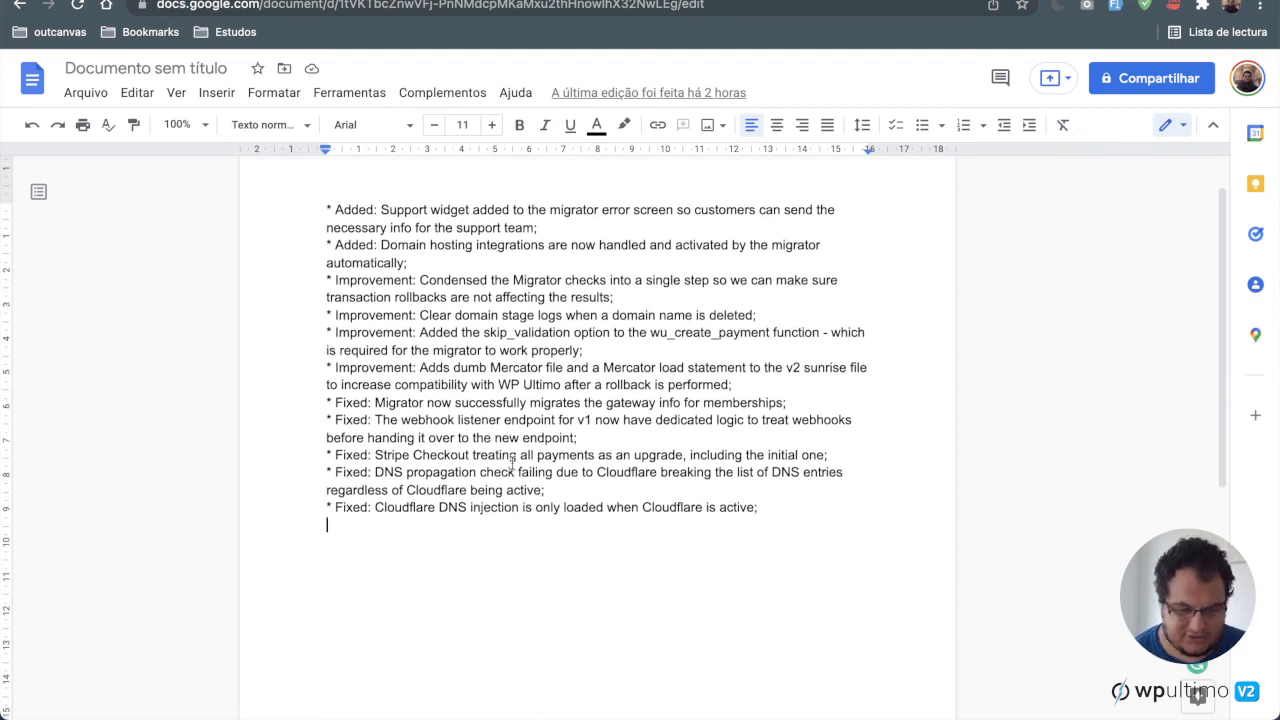
pyautogui.moveTo(376, 510); pyautogui.dragTo(763, 506)
pyautogui.click(763, 506)
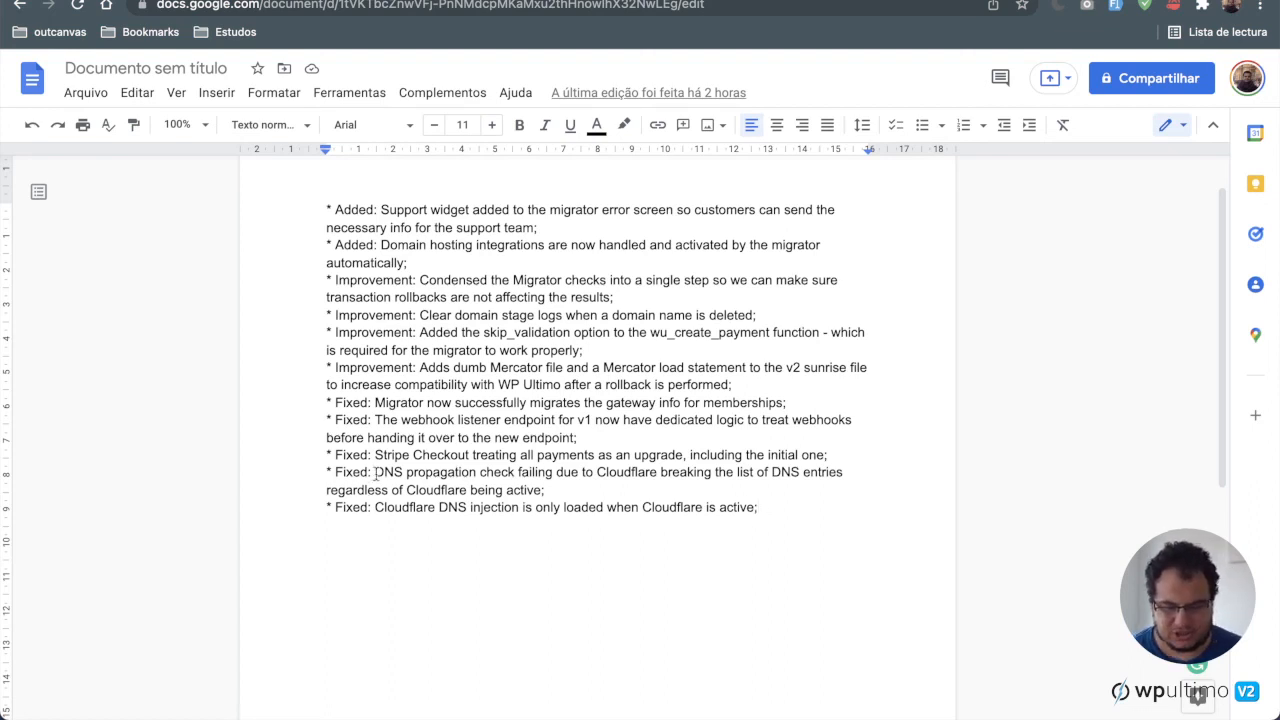
pyautogui.moveTo(375, 472); pyautogui.dragTo(515, 472)
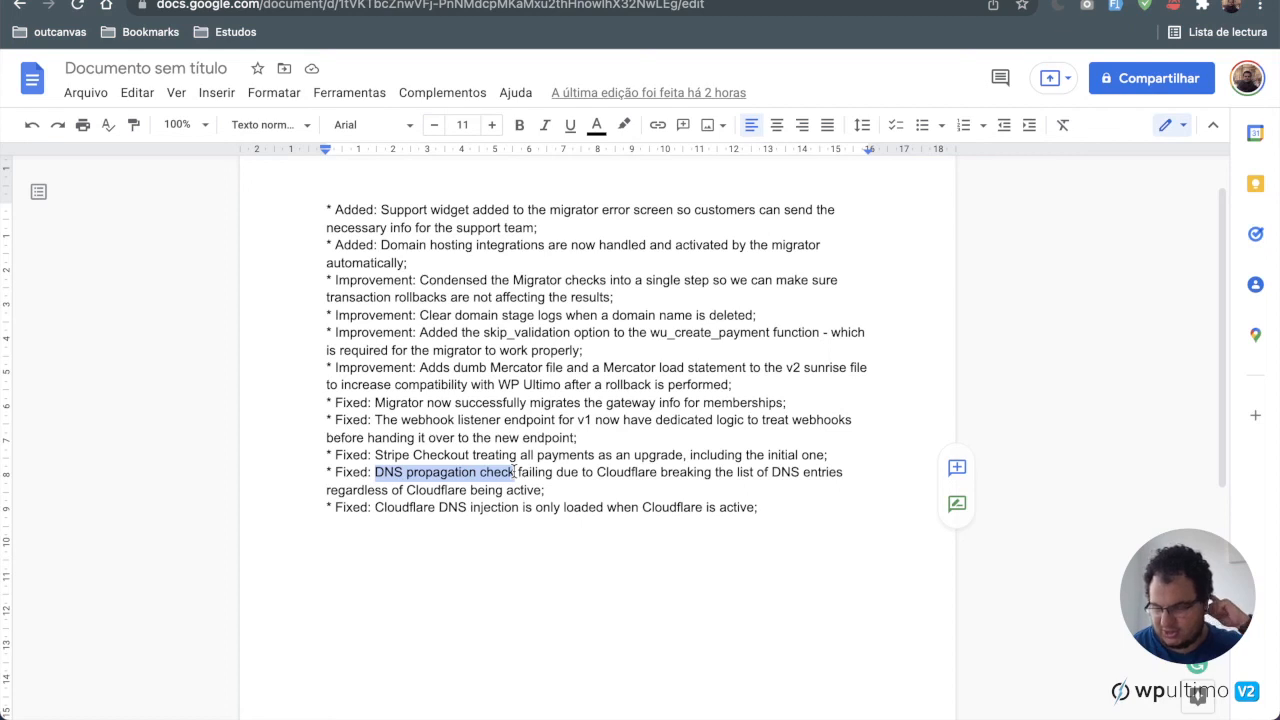
pyautogui.click(702, 491)
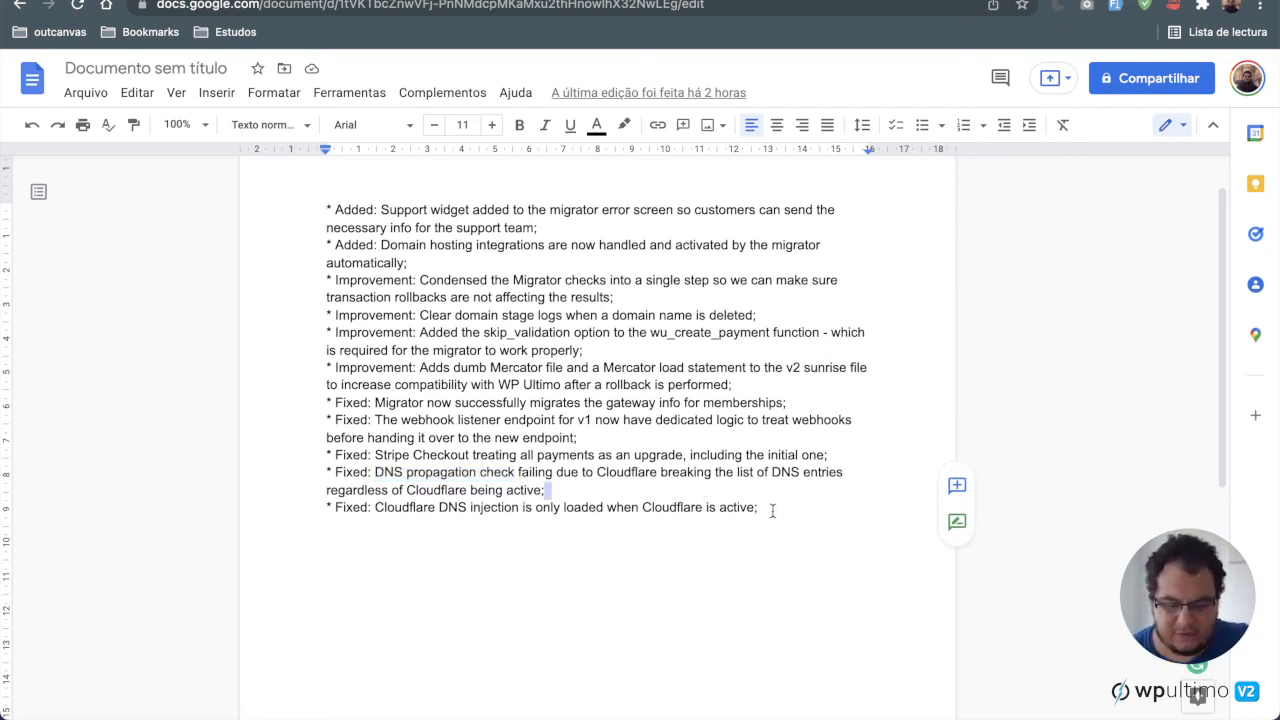
pyautogui.click(772, 511)
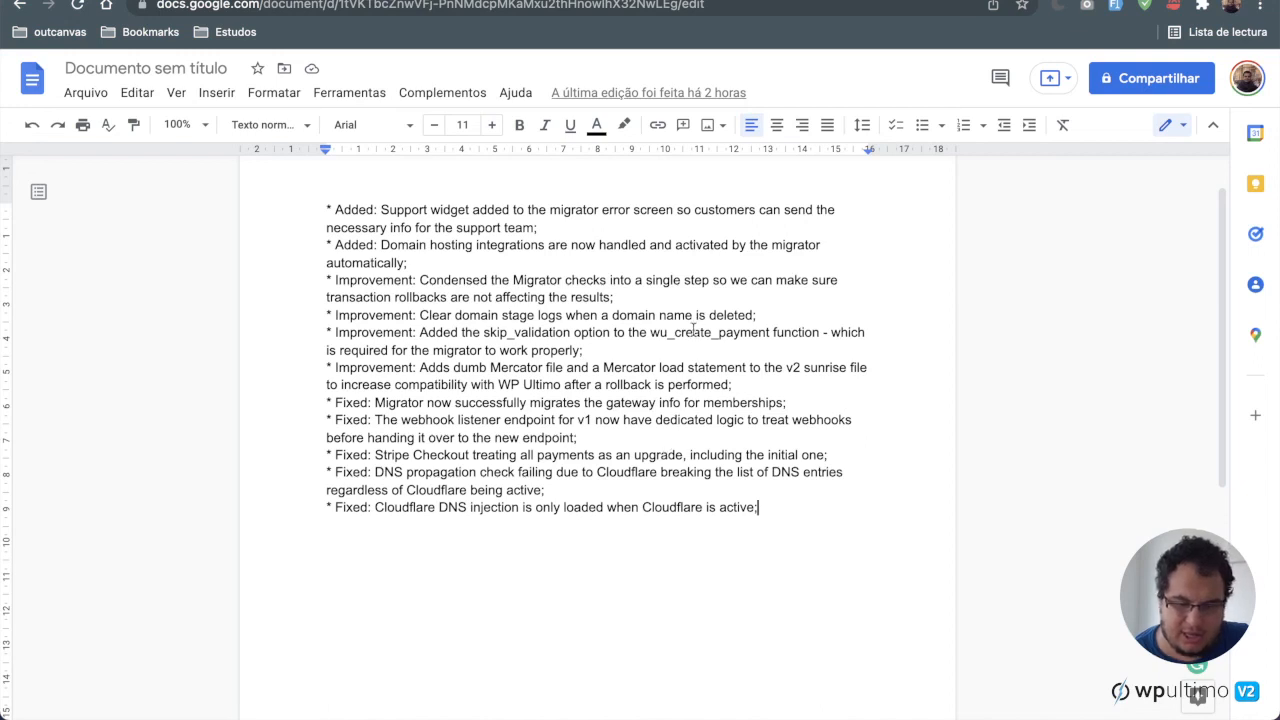
pyautogui.click(684, 345)
pyautogui.click(680, 350)
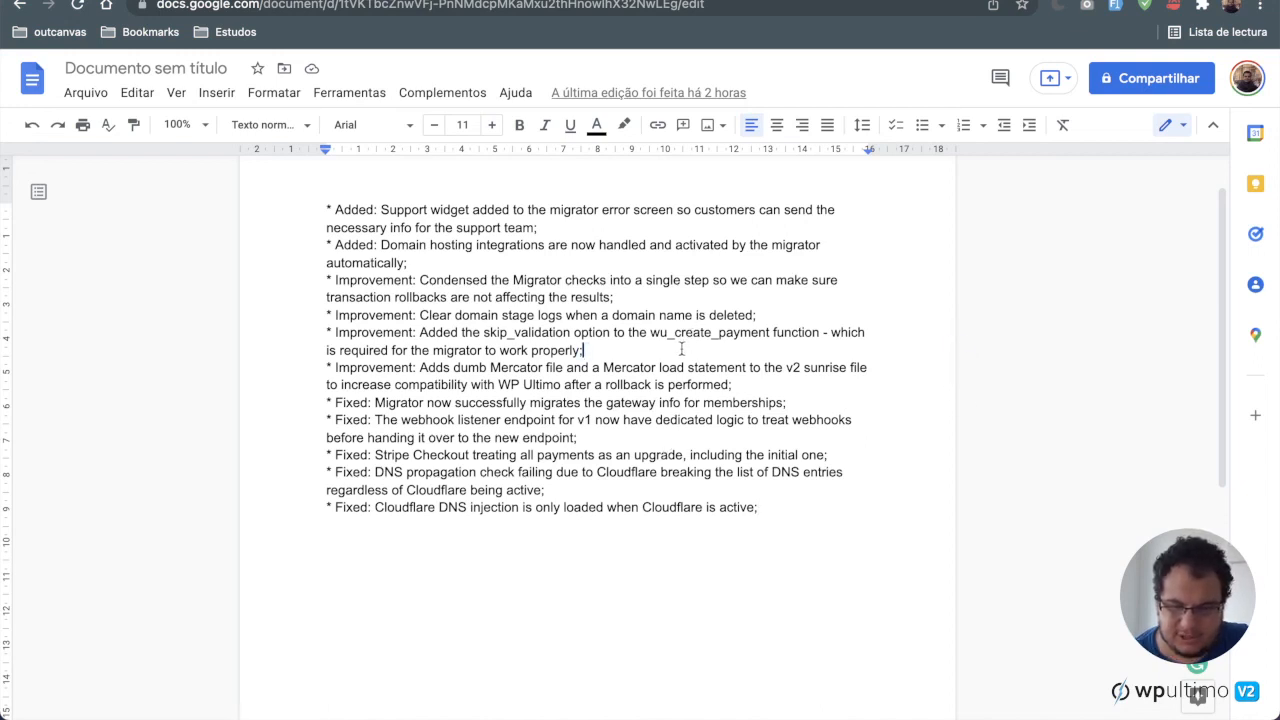